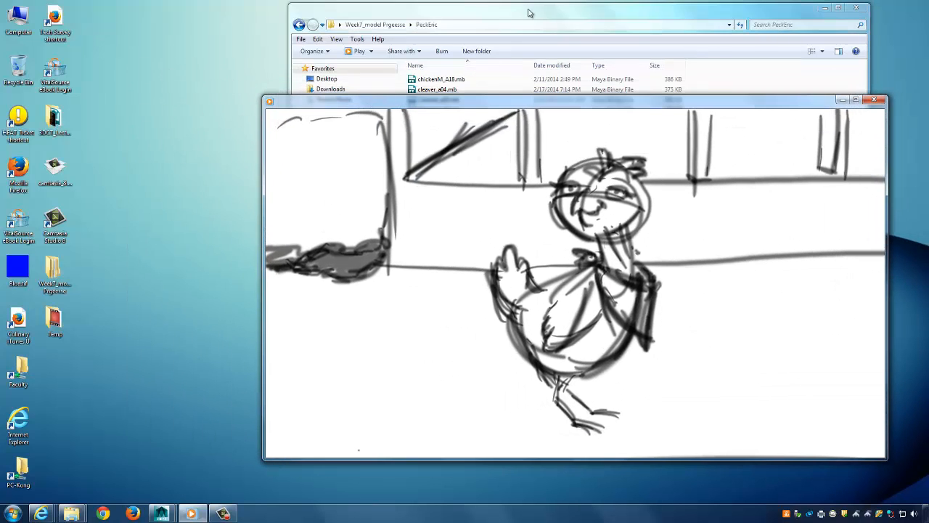
Move the file browser left and reposition the Toochicken_05 movie window.
drag(529, 12, 373, 23)
click(740, 106)
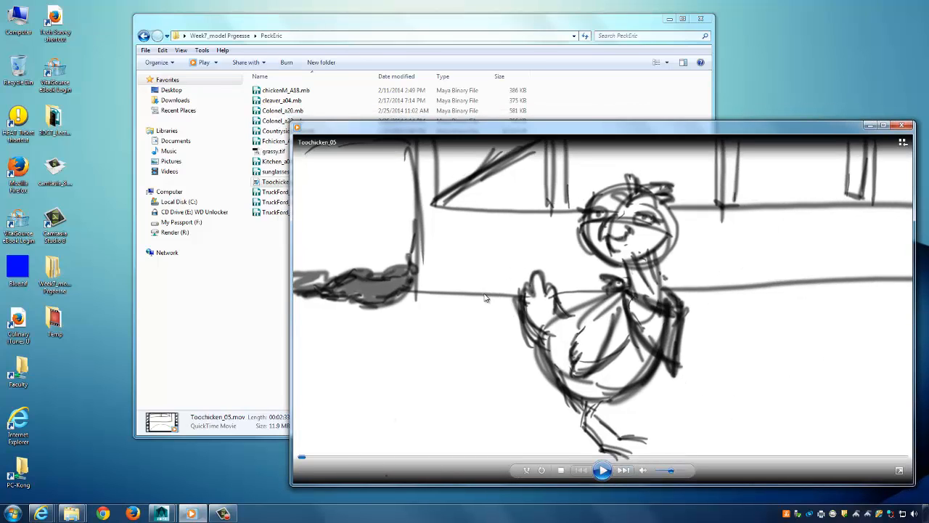
drag(520, 136, 511, 133)
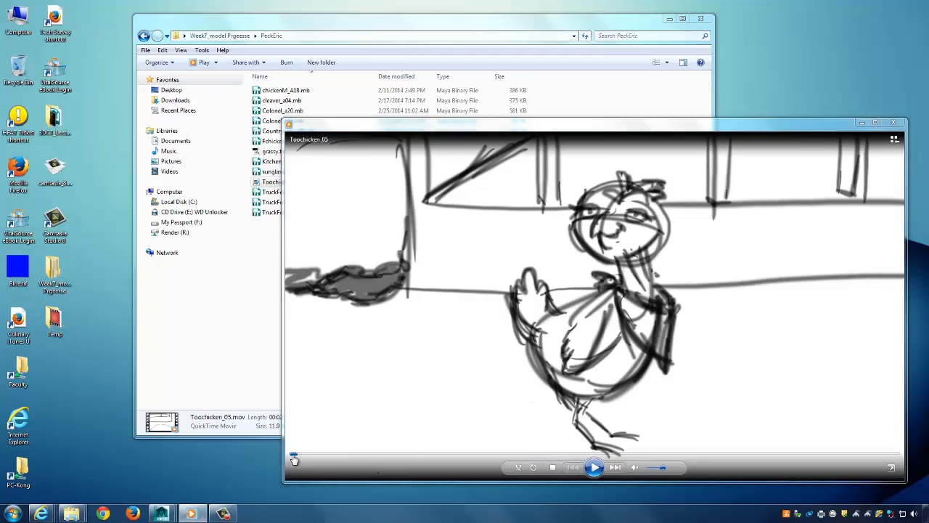
Stop the movie, close Windows Media Player, and bring up Toochicken_05.mov's options.
click(594, 467)
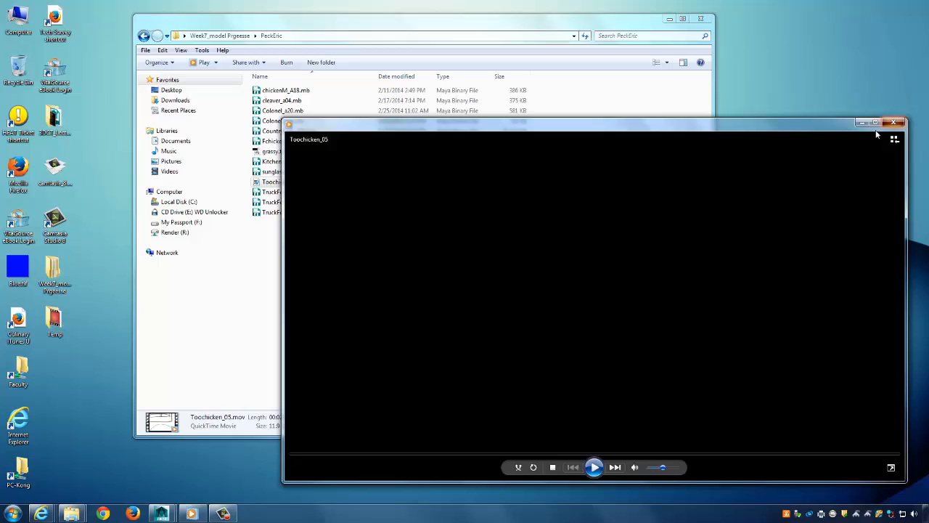
click(893, 122)
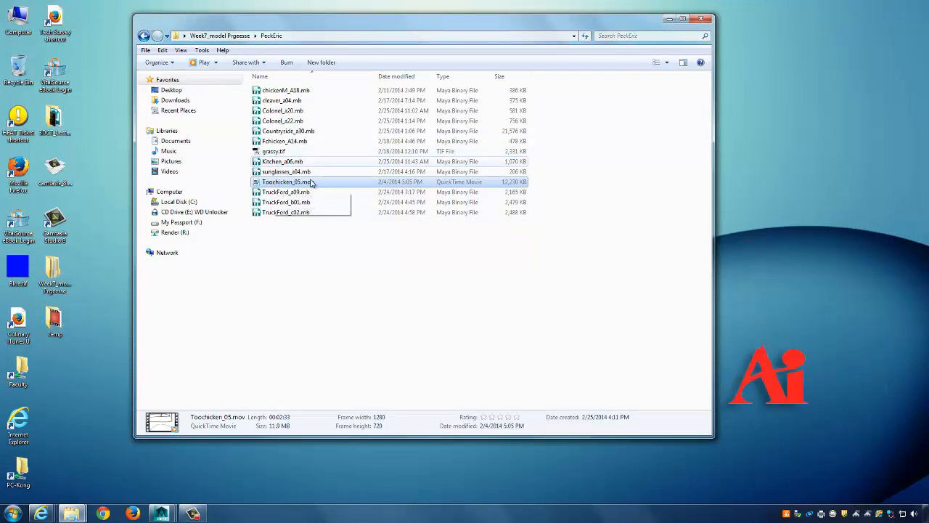
right_click(282, 185)
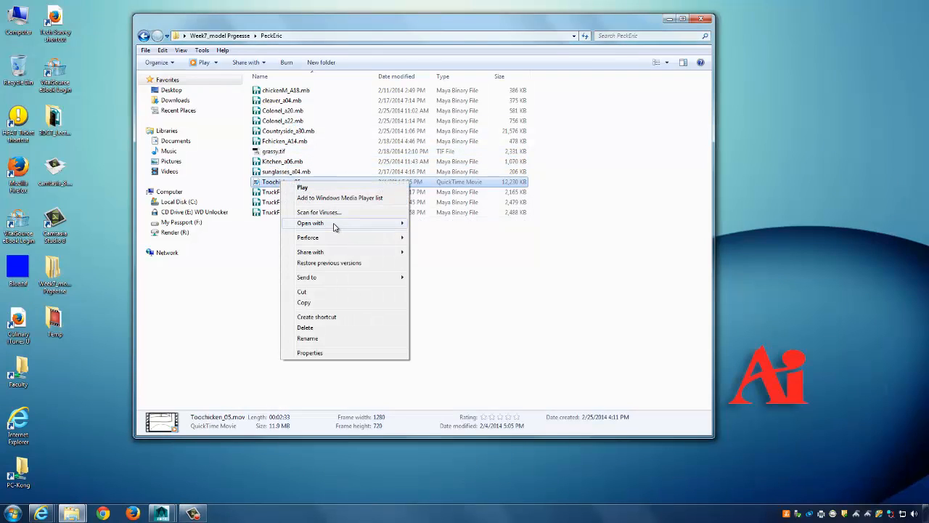
Open Toochicken_05.mov in QuickTime Player and park it on the town sketch at 00:00:12.
mouse_move(340, 222)
click(444, 233)
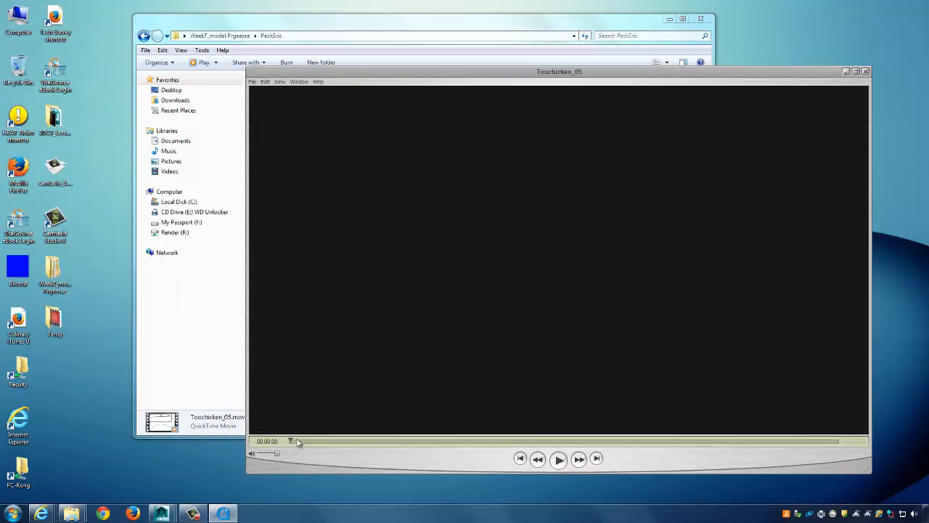
mouse_move(297, 441)
mouse_down()
mouse_move(357, 441)
mouse_move(290, 448)
mouse_move(328, 449)
mouse_up()
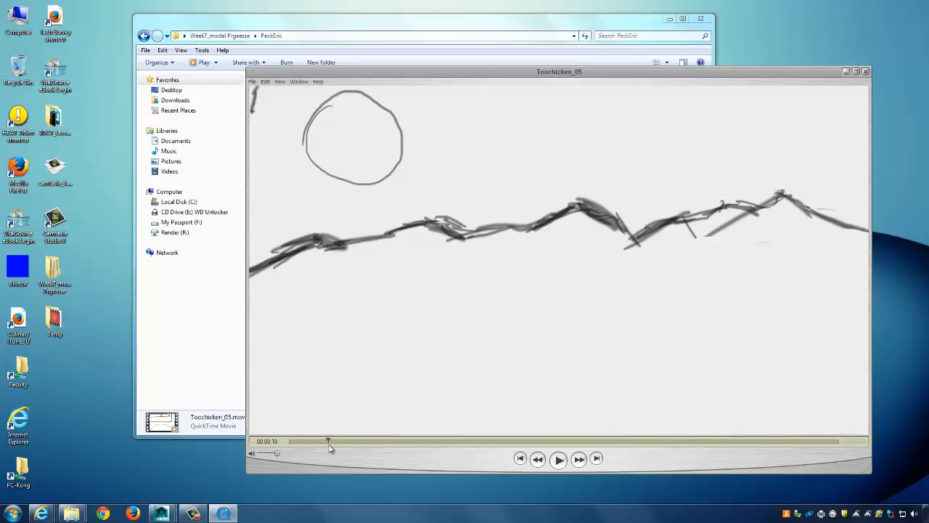
drag(330, 448, 333, 451)
click(334, 442)
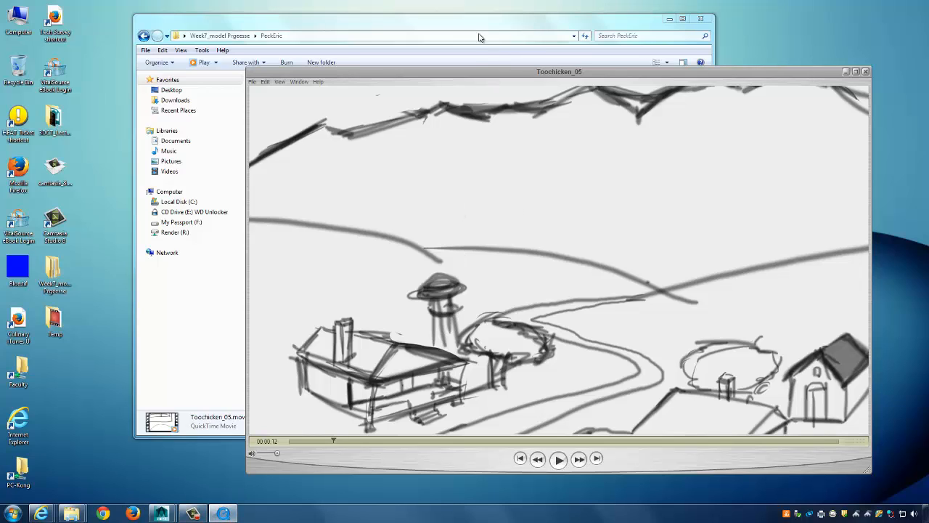
Shift the QuickTime window right and down, then bring the Maya main window forward.
click(193, 513)
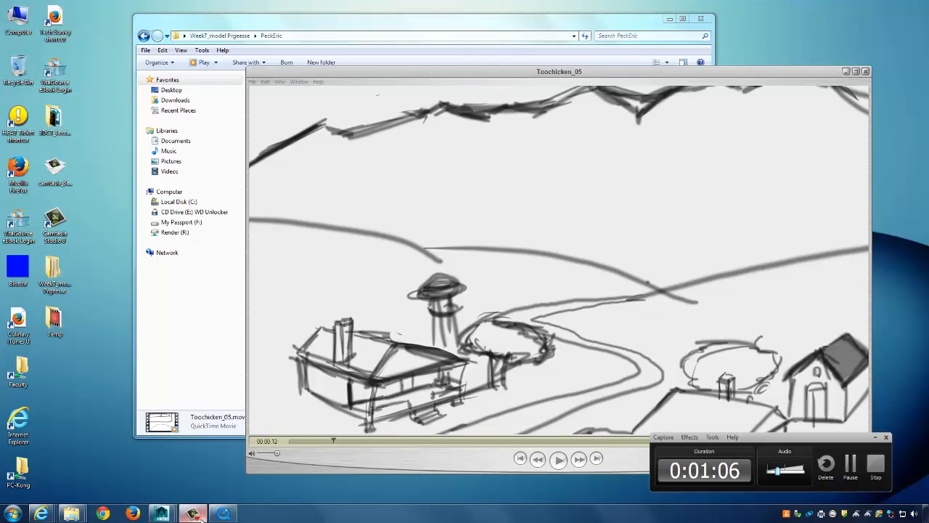
click(608, 74)
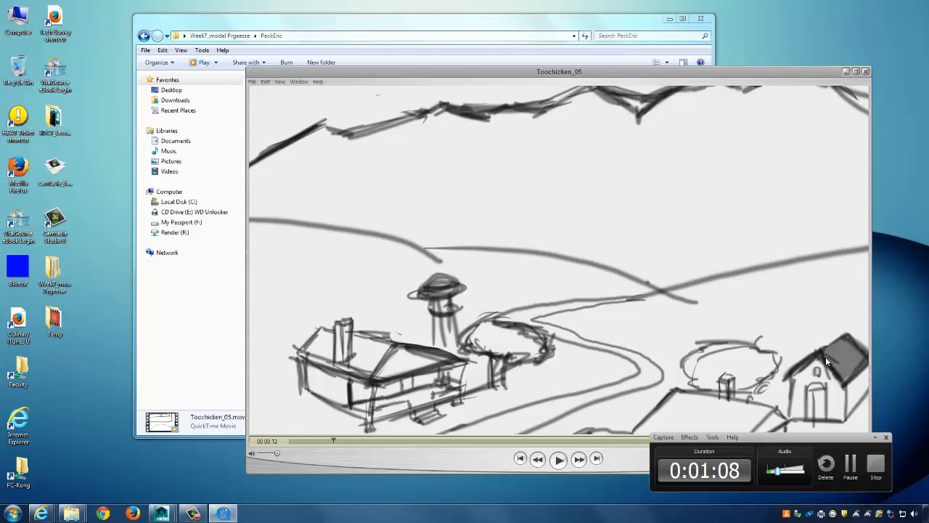
click(874, 439)
click(874, 439)
drag(691, 68, 670, 96)
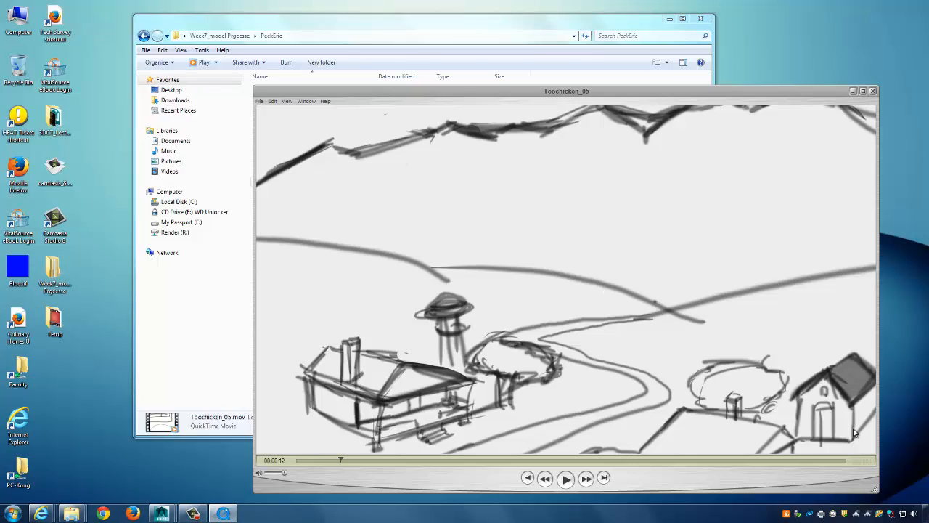
click(156, 515)
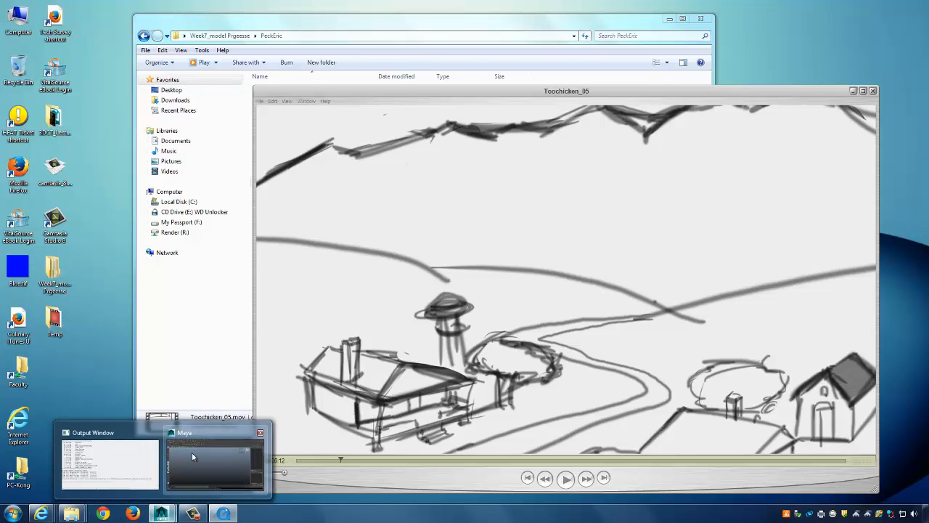
click(195, 457)
Browse Desktop > Week7_model Prgeesse > student folder and open Countryside_a30.mb via Open Scene.
click(8, 15)
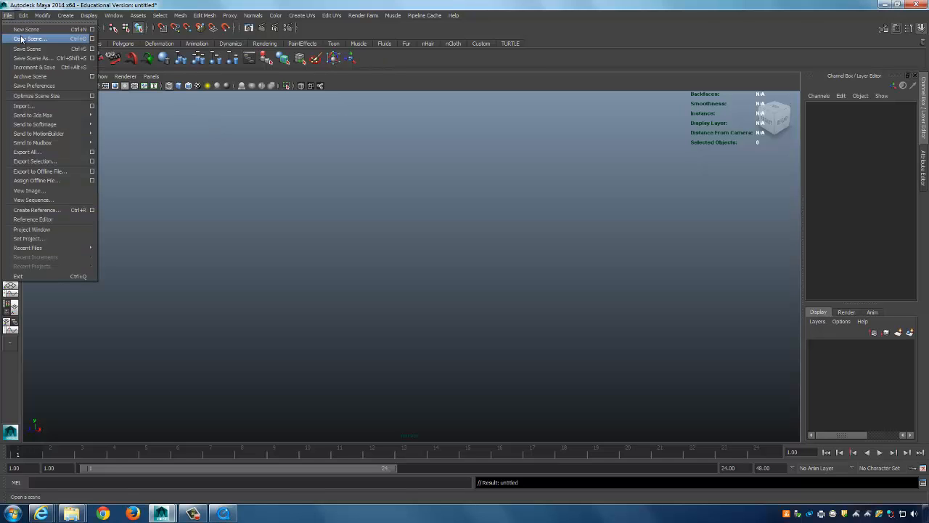
click(23, 39)
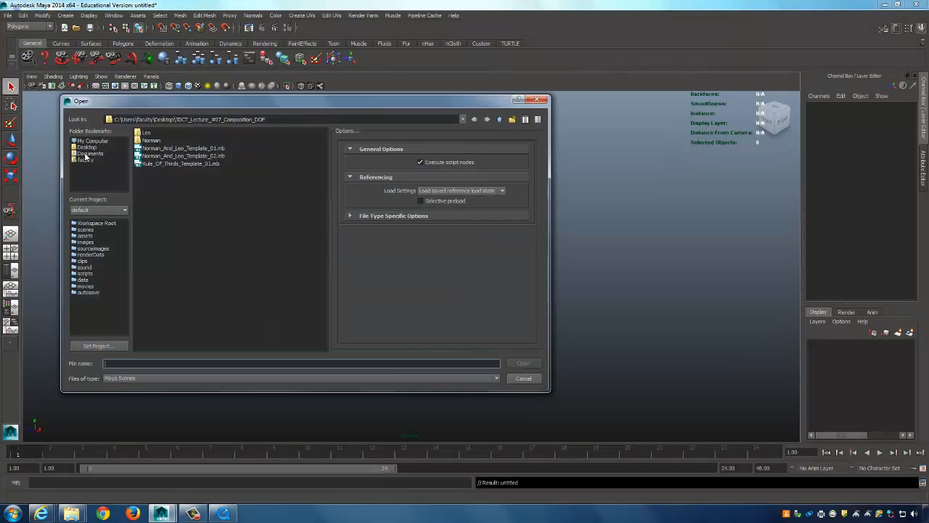
click(86, 147)
double_click(192, 133)
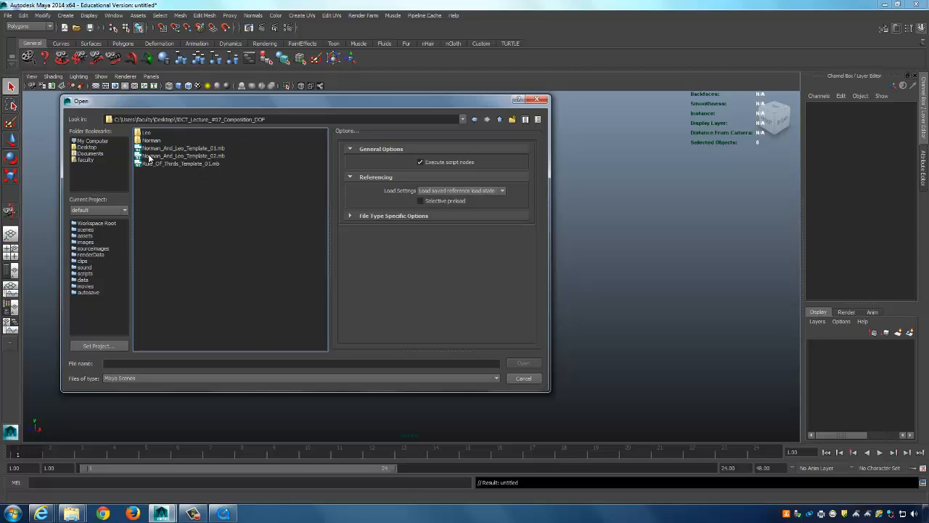
click(93, 148)
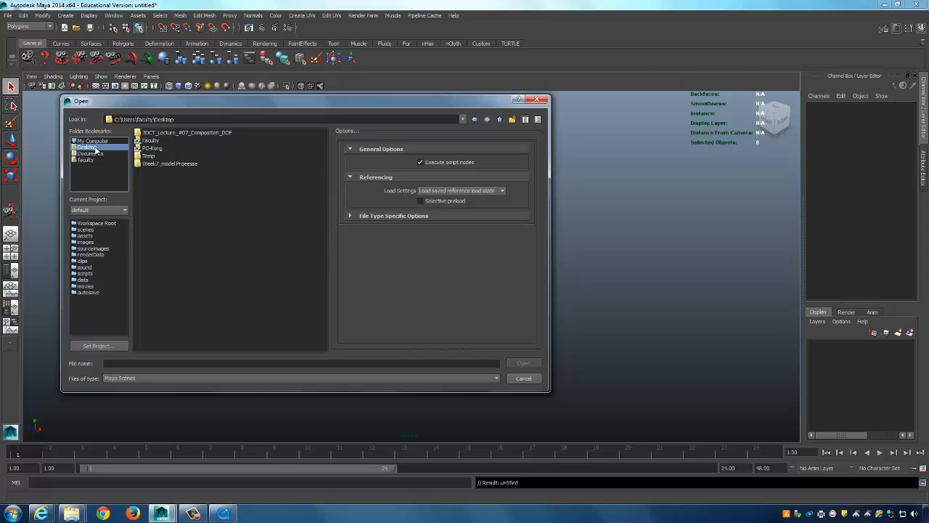
double_click(173, 163)
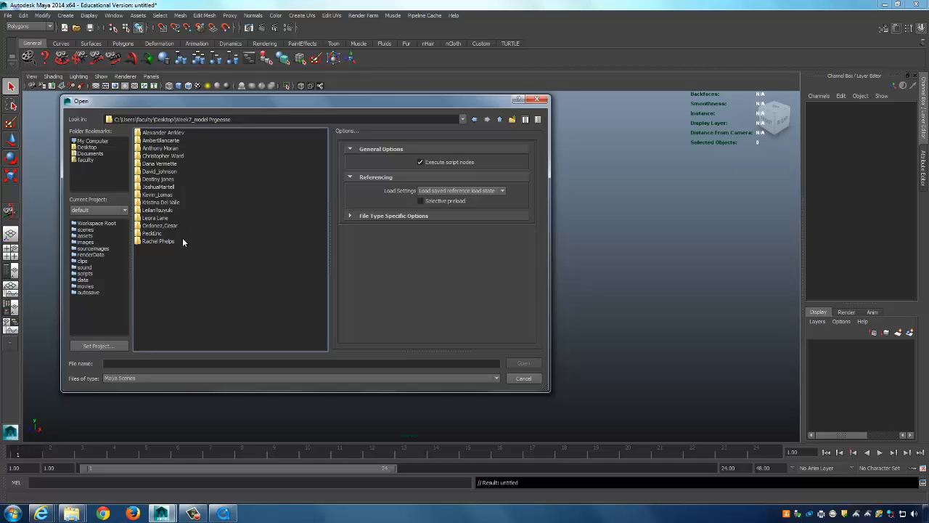
click(154, 234)
double_click(162, 234)
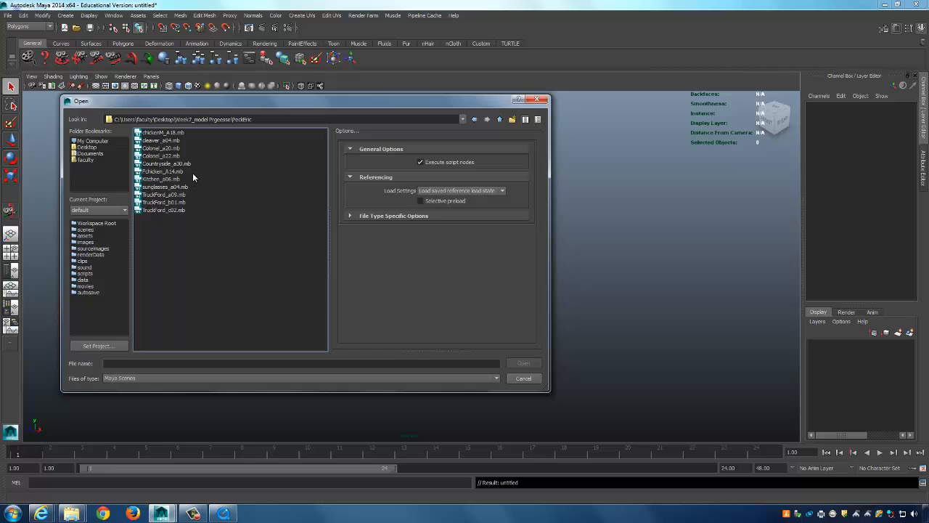
click(181, 166)
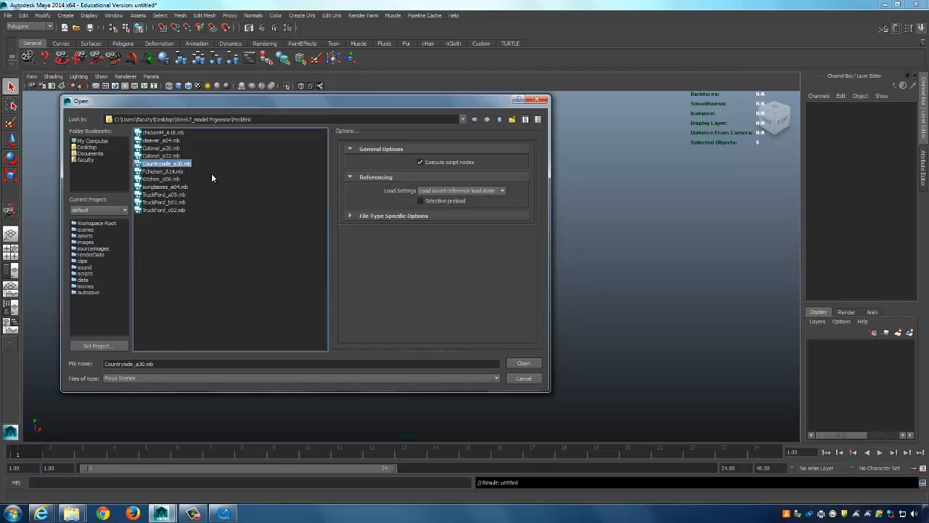
double_click(186, 164)
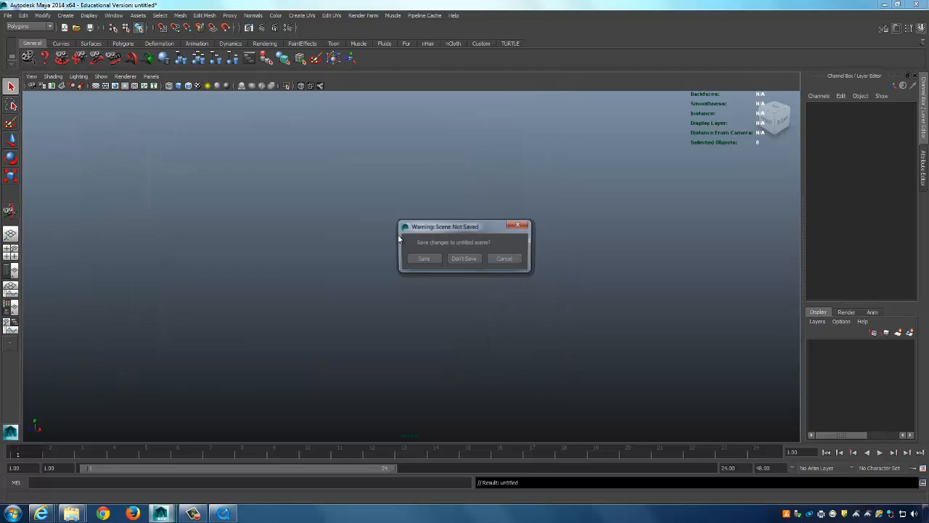
Discard the untitled scene, dolly and orbit to a wide farm view, then show Toochicken_05.
click(463, 260)
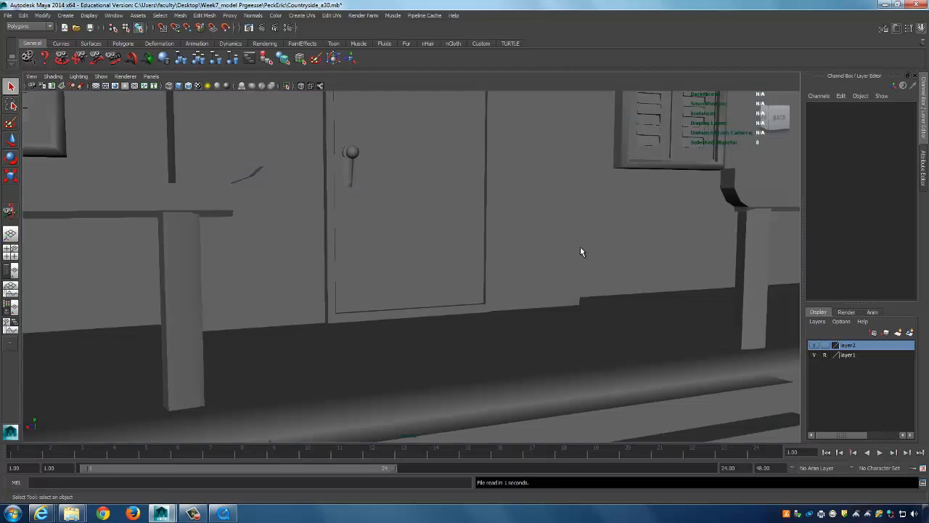
alt+right_drag(668, 217, 249, 218)
alt+drag(249, 218, 443, 293)
click(223, 513)
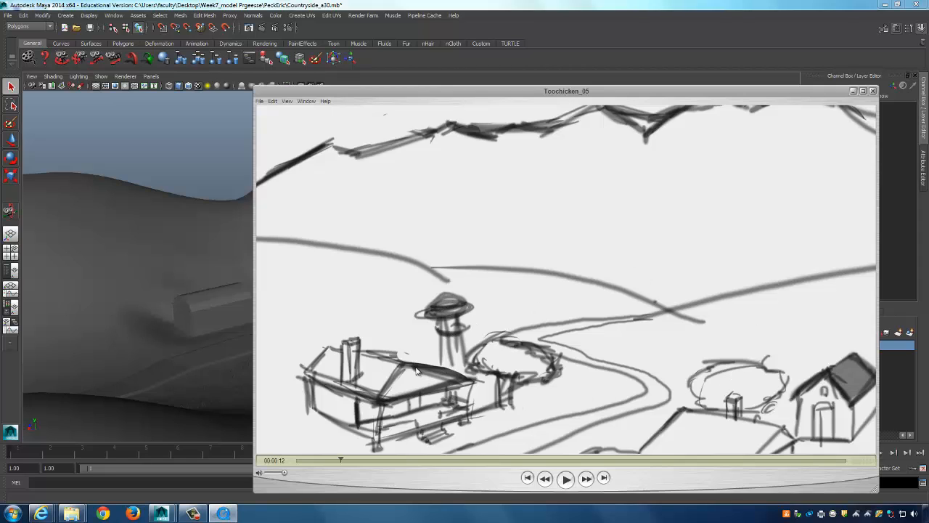
Tumble and track the Countryside camera over the hills and farm, then switch to four views.
click(459, 5)
alt+drag(475, 251, 563, 285)
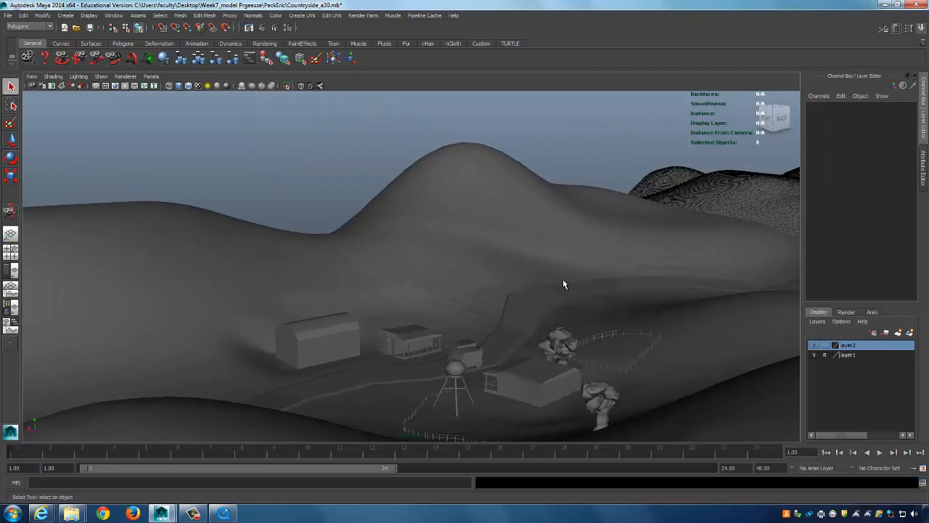
alt+middle_drag(562, 284, 577, 308)
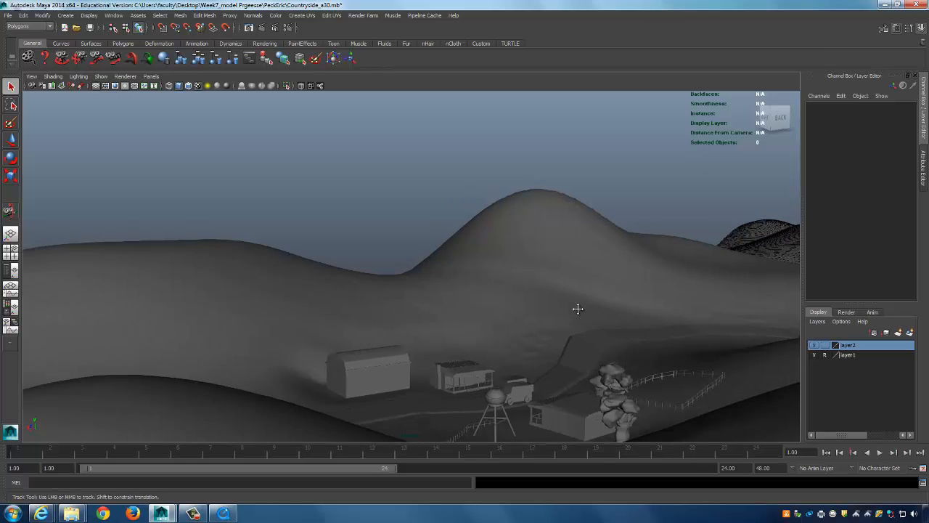
alt+drag(578, 309, 583, 315)
alt+middle_drag(583, 315, 535, 266)
alt+drag(570, 279, 527, 312)
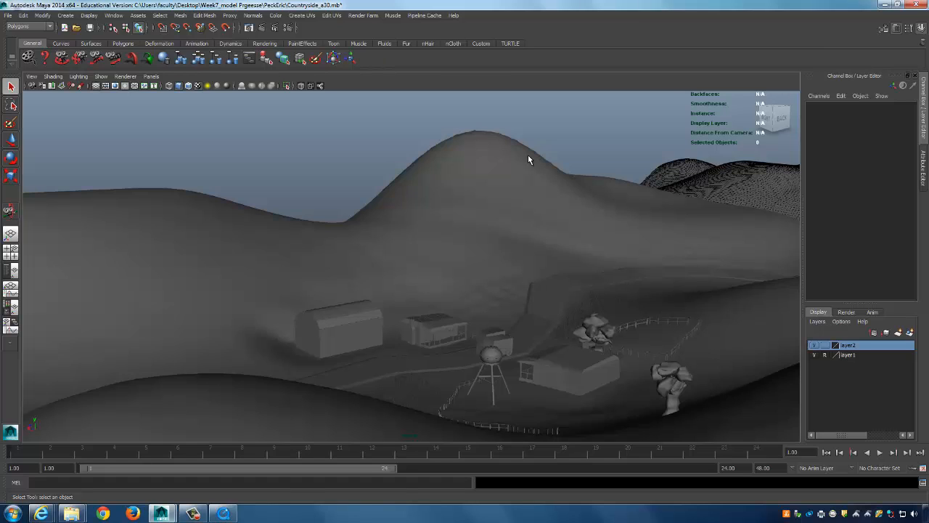
alt+drag(372, 234, 398, 234)
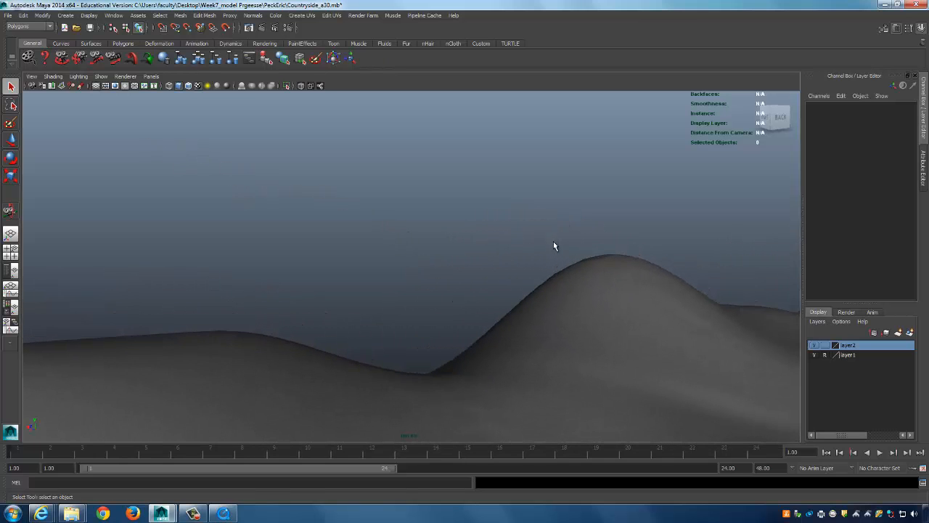
alt+drag(554, 246, 535, 233)
key(space)
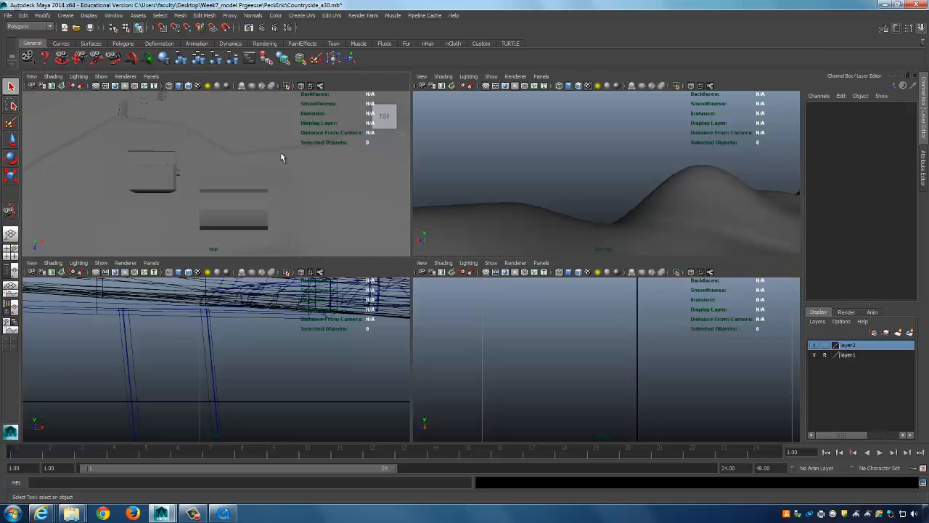
Select the top camera, maximize the top view, and zoom out over the terrain.
click(32, 76)
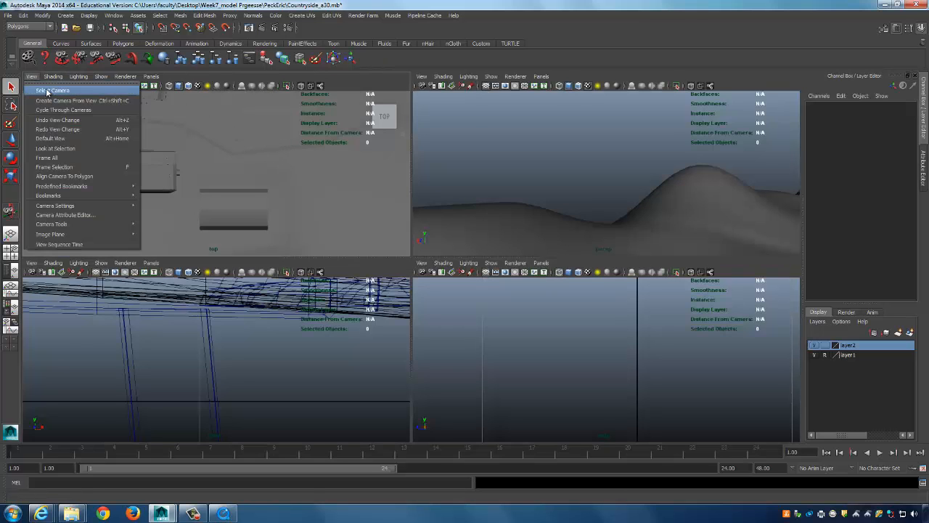
click(51, 92)
alt+drag(295, 182, 145, 174)
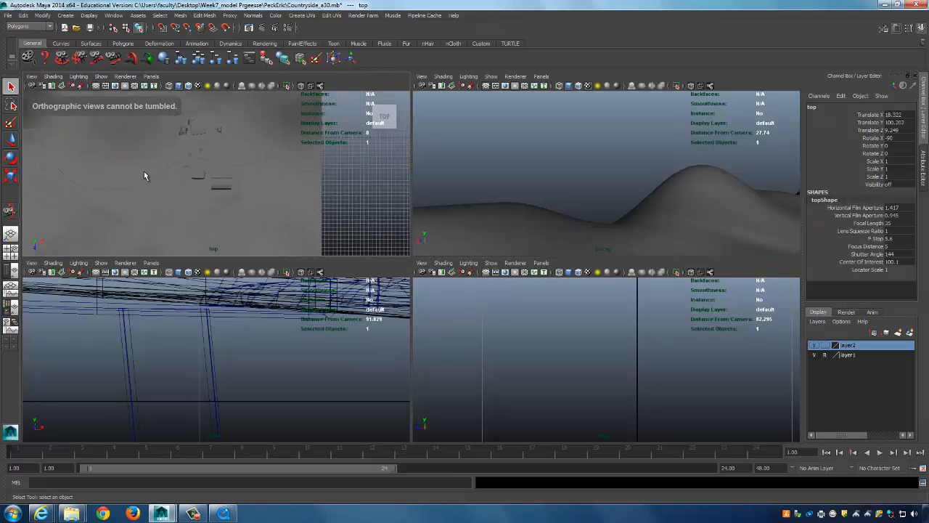
key(space)
alt+right_drag(472, 208, 399, 344)
alt+middle_drag(399, 343, 400, 235)
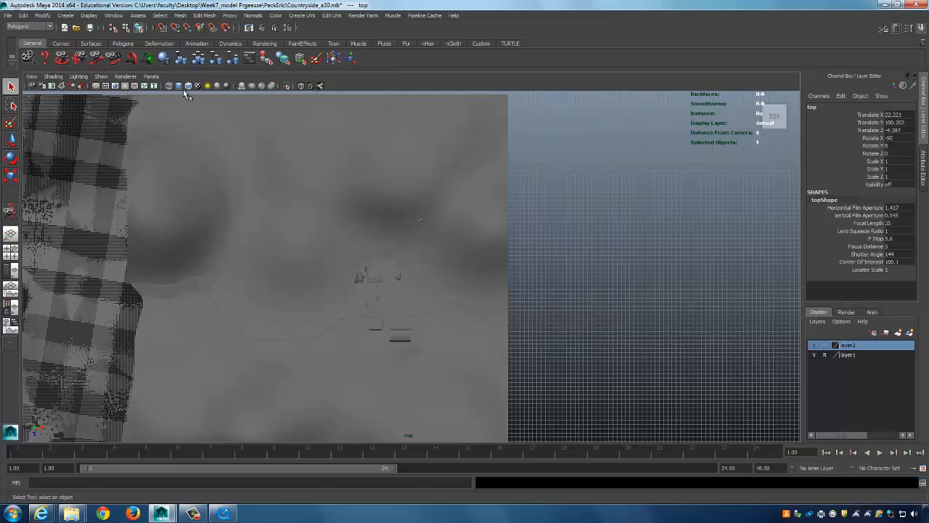
Show the top view as wireframe, frame the farm and road, and restore the four-view layout.
key(4)
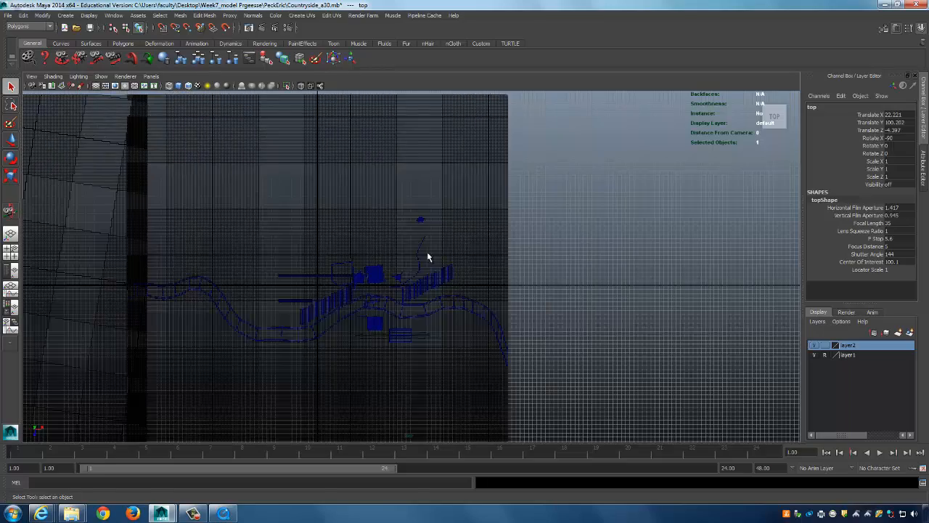
alt+middle_drag(428, 257, 420, 182)
alt+right_drag(431, 190, 668, 202)
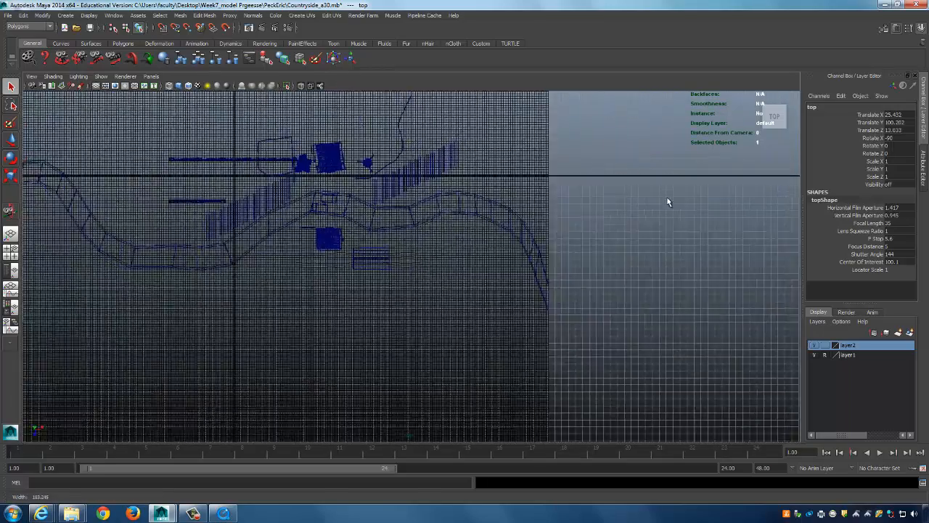
alt+middle_drag(667, 202, 344, 398)
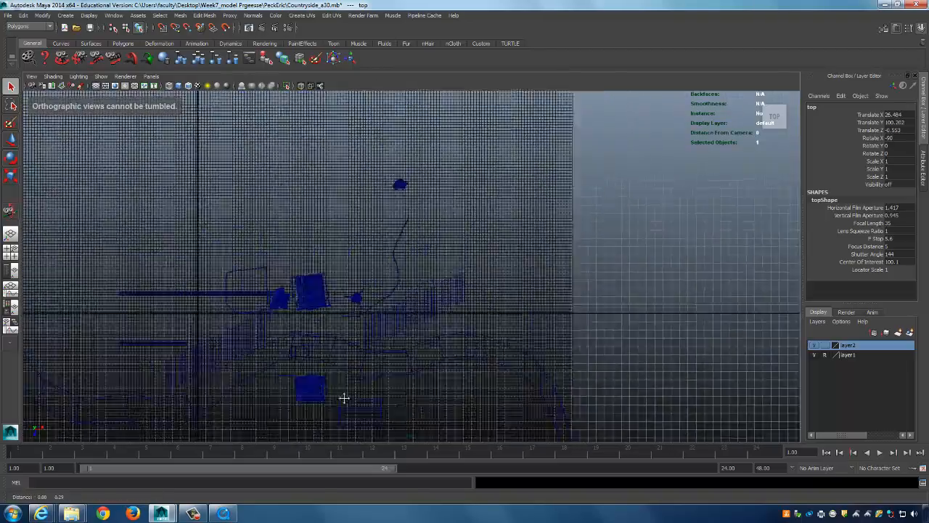
scroll(375, 292, down, 2)
scroll(391, 307, up, 1)
alt+right_drag(399, 306, 531, 297)
alt+right_drag(610, 272, 439, 283)
key(space)
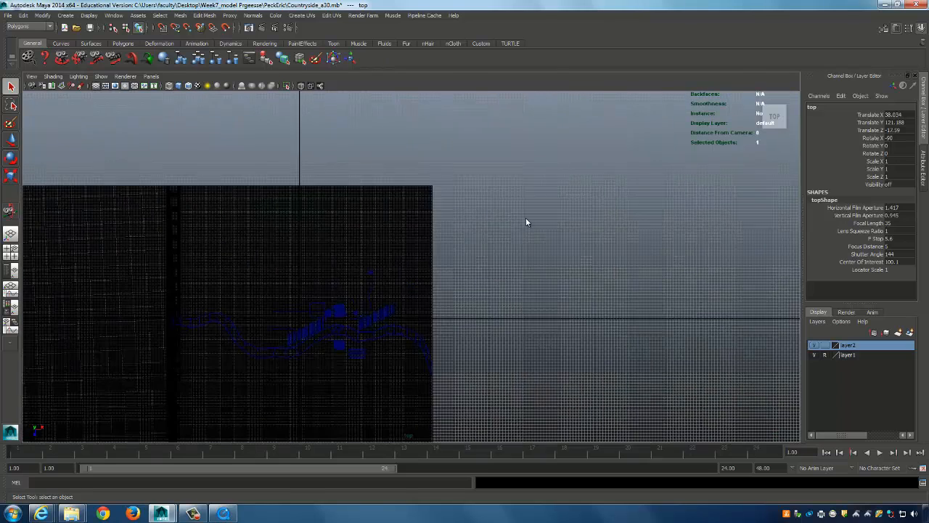
click(422, 77)
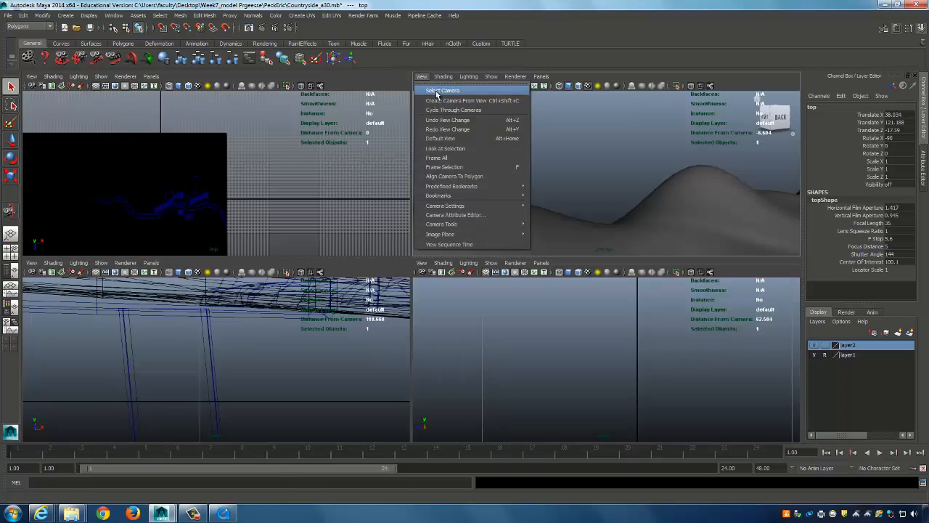
Select the perspective camera, activate the side panel, and clear the selection.
click(440, 90)
middle_click(674, 336)
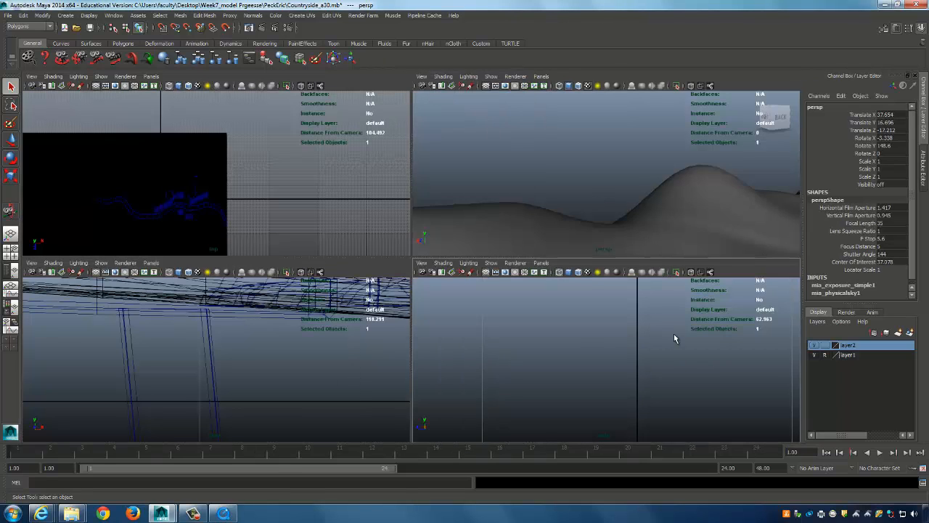
click(100, 76)
click(248, 112)
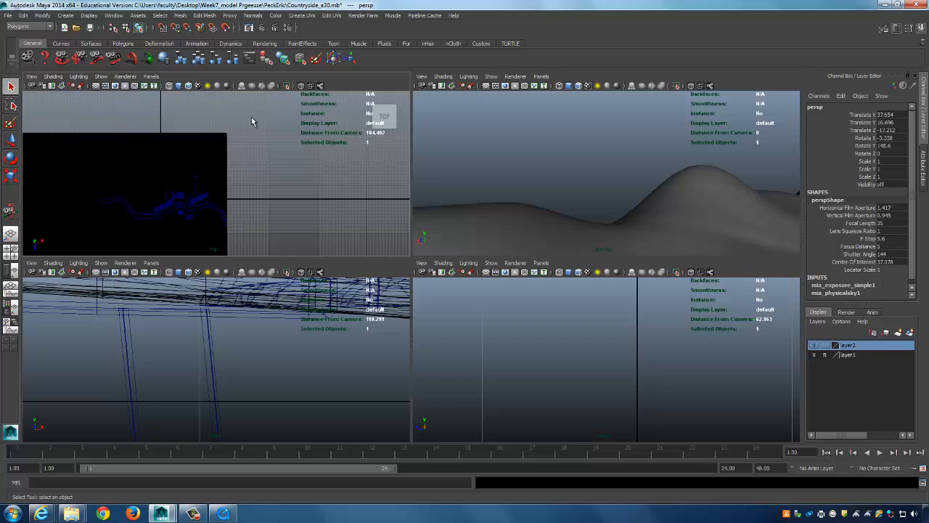
click(251, 117)
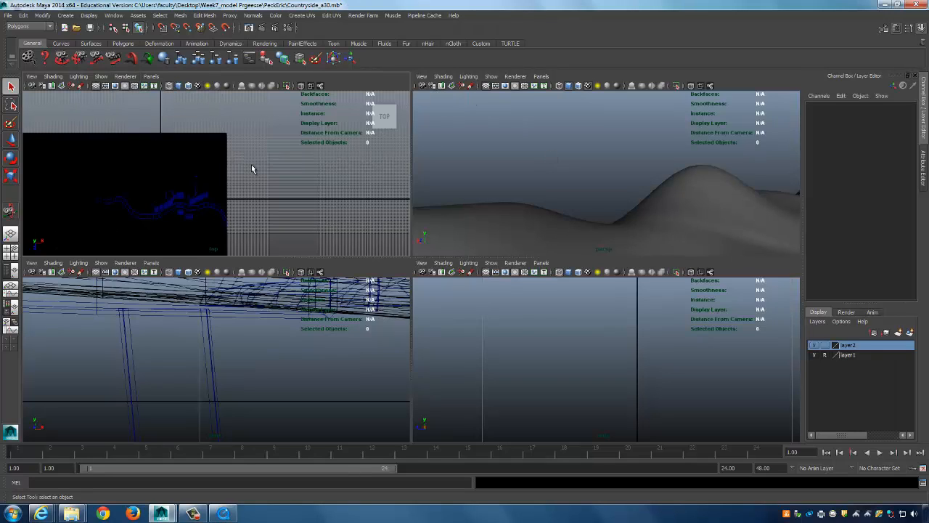
Create the new persp1 camera in the upper-right view and orbit it toward the hills and buildings.
click(541, 76)
mouse_move(553, 86)
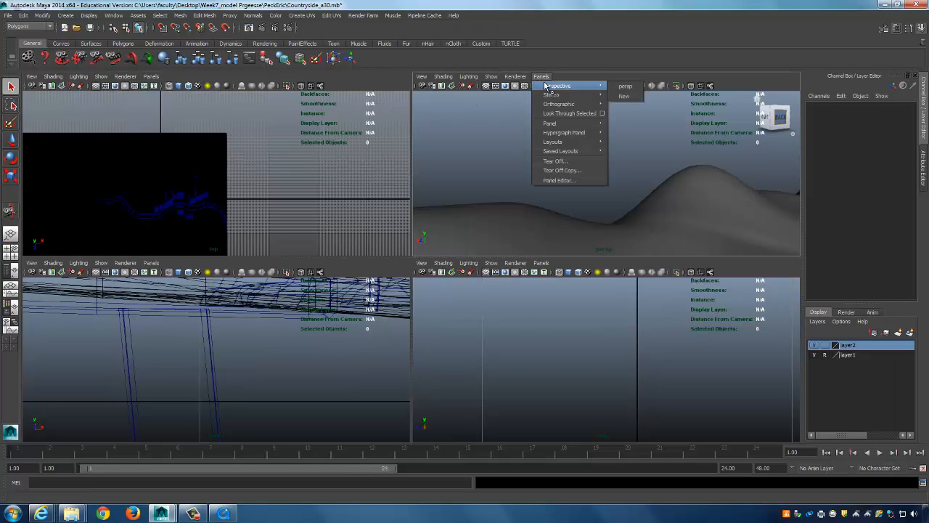
click(627, 95)
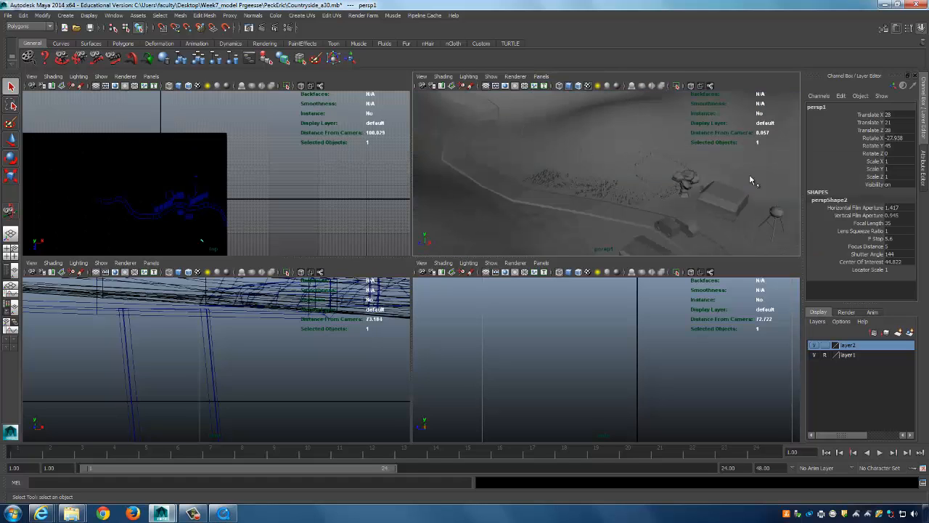
alt+drag(629, 168, 424, 103)
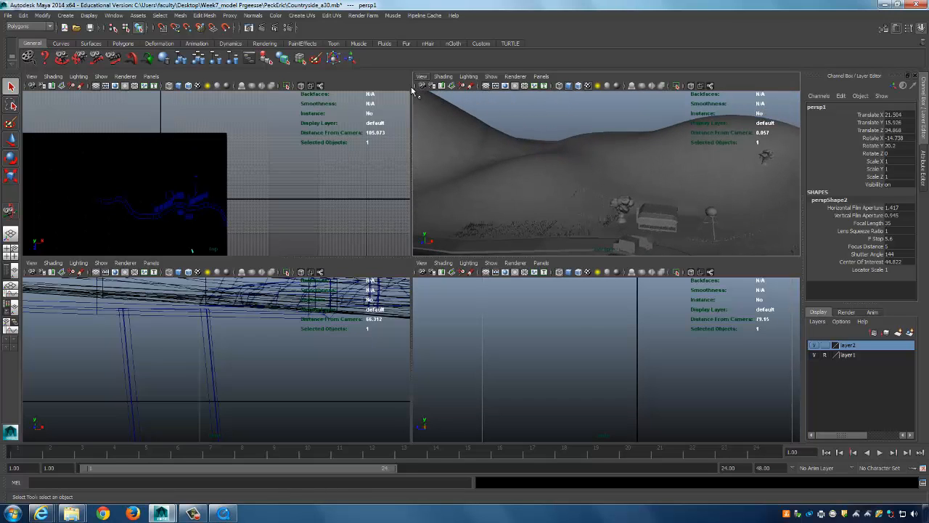
scroll(229, 188, up, 3)
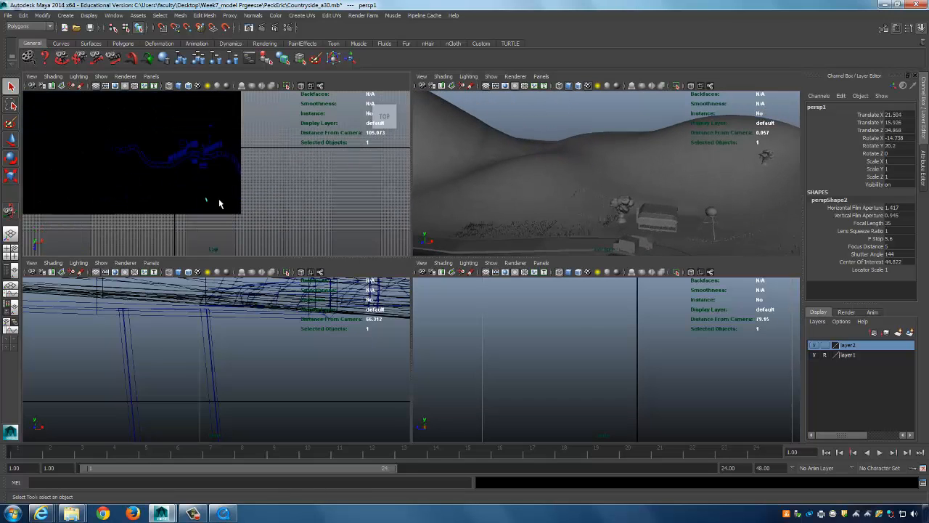
alt+drag(215, 183, 222, 202)
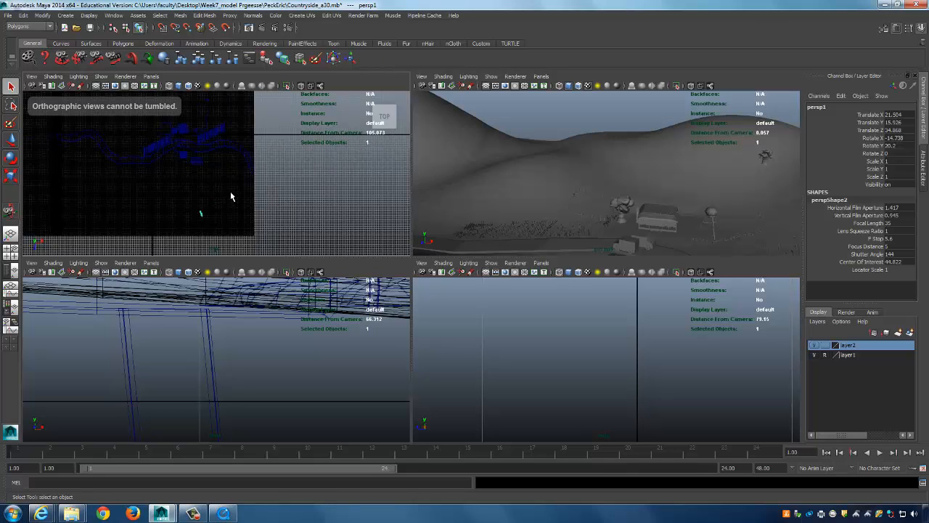
Zoom out the top view, tumble and track persp1 low before the hill, then maximize it.
scroll(198, 212, up, 2)
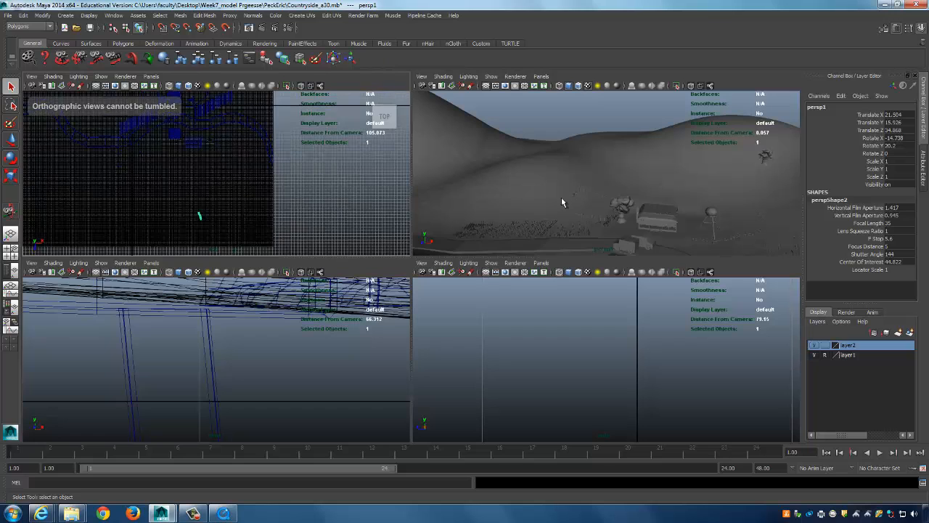
alt+right_drag(323, 180, 207, 161)
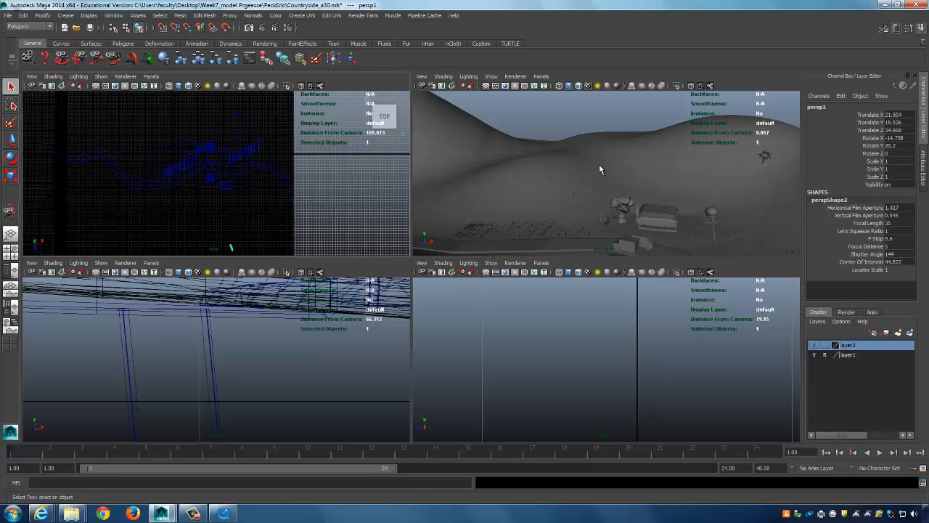
mouse_move(599, 164)
alt+mouse_down()
mouse_move(691, 165)
mouse_move(599, 159)
mouse_move(609, 177)
mouse_move(597, 181)
alt+mouse_up()
alt+drag(301, 189, 181, 187)
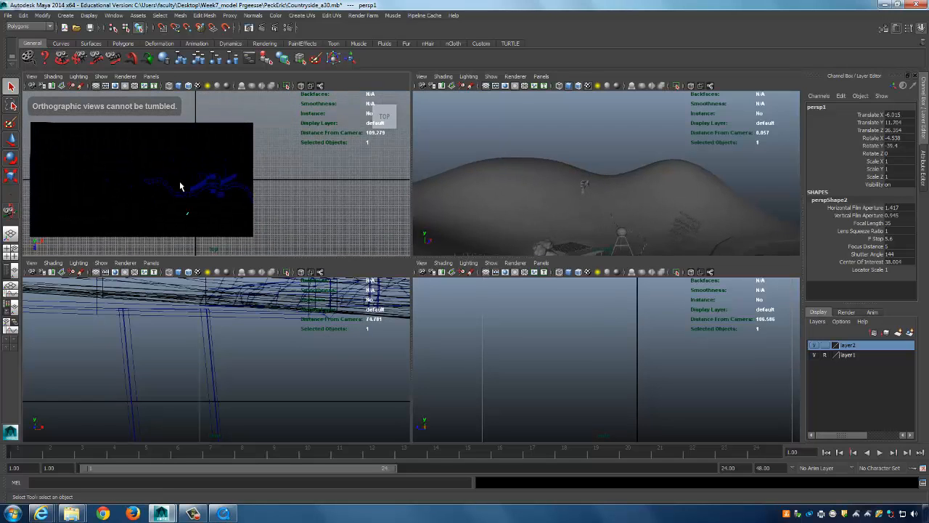
alt+drag(510, 185, 649, 162)
mouse_move(627, 173)
alt+middle_down()
mouse_move(681, 311)
mouse_move(636, 207)
mouse_move(593, 143)
mouse_move(677, 232)
mouse_move(602, 135)
mouse_move(688, 245)
mouse_move(622, 177)
mouse_move(591, 126)
mouse_move(634, 173)
alt+middle_up()
key(space)
Move persp1 toward the hill and pull back to reveal fence, tree, house and truck.
alt+middle_drag(556, 258, 663, 282)
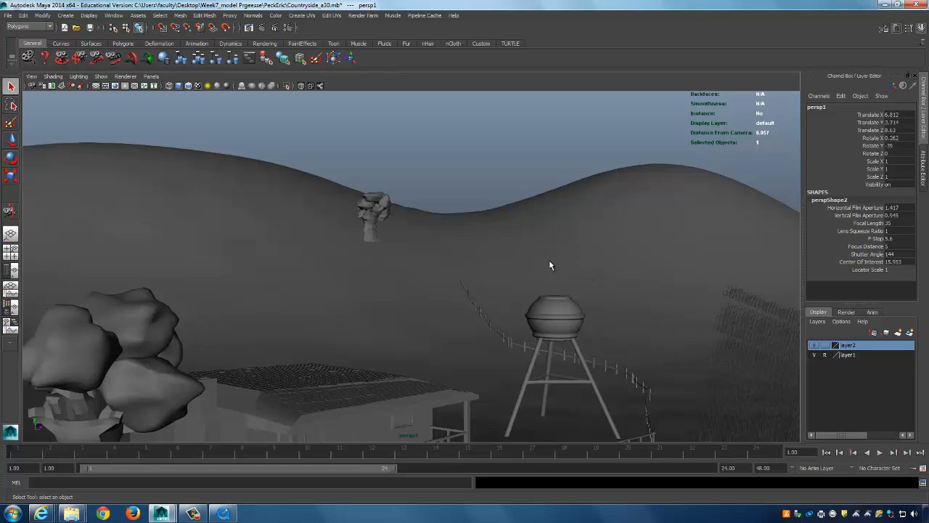
alt+middle_drag(573, 253, 455, 277)
alt+drag(455, 277, 502, 274)
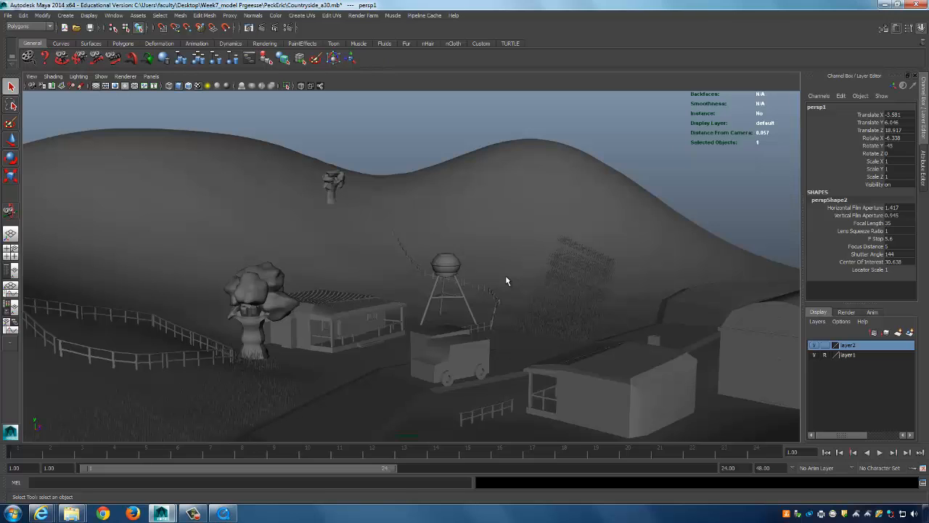
alt+drag(497, 248, 459, 240)
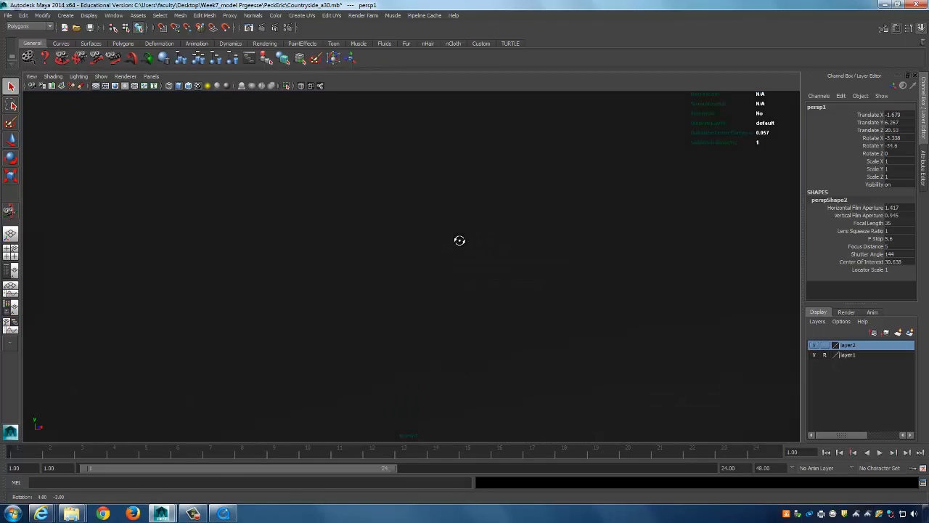
alt+middle_drag(467, 255, 479, 275)
alt+drag(479, 276, 476, 326)
Pan and orbit persp1 onto the hills, tree, water tower and house, then select the persp1 camera.
alt+middle_drag(476, 326, 384, 272)
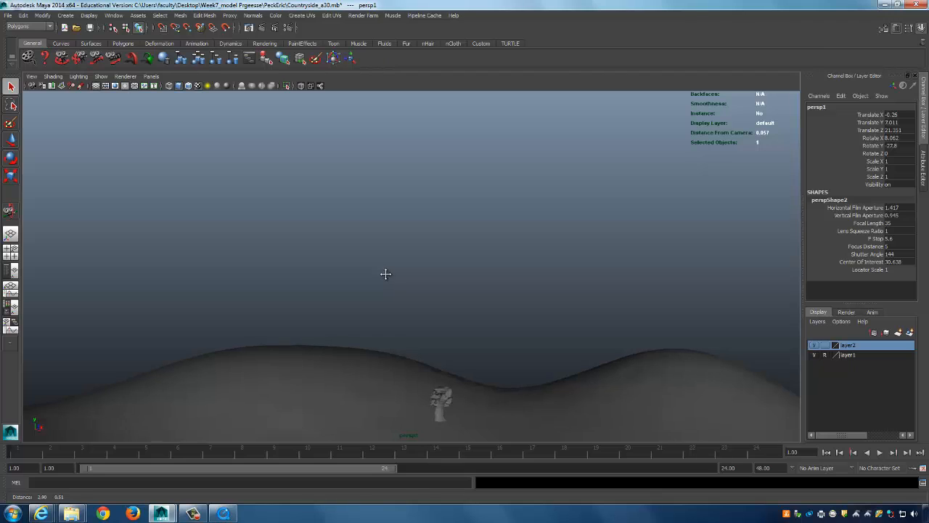
alt+middle_drag(549, 373, 555, 274)
alt+drag(554, 274, 519, 336)
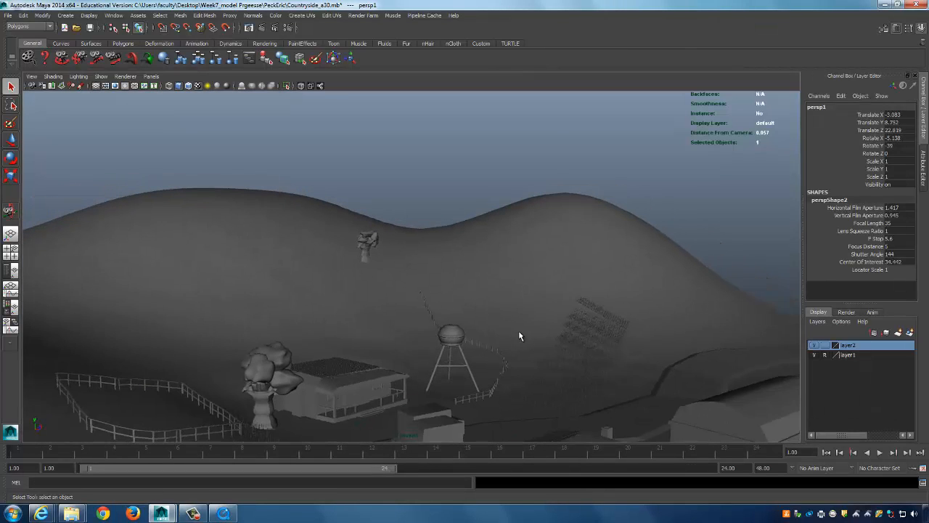
click(564, 307)
alt+drag(564, 307, 537, 308)
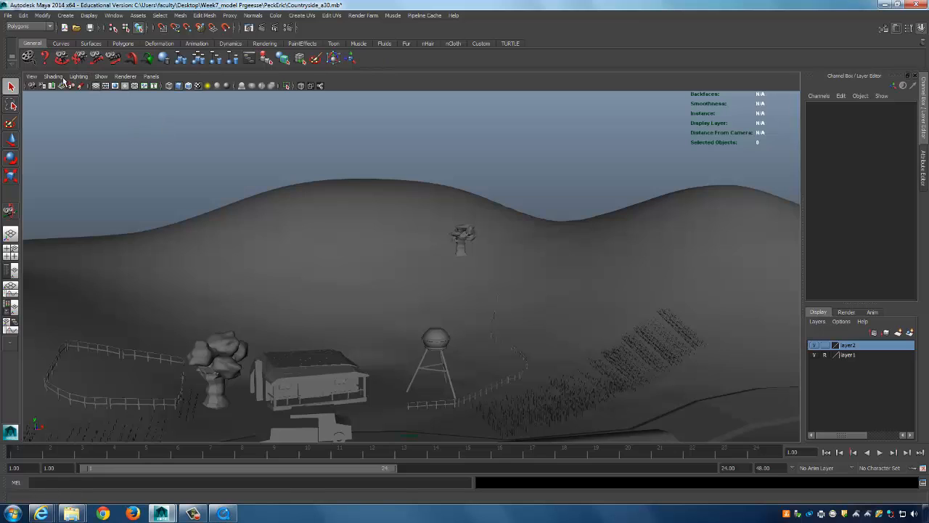
click(32, 77)
click(45, 88)
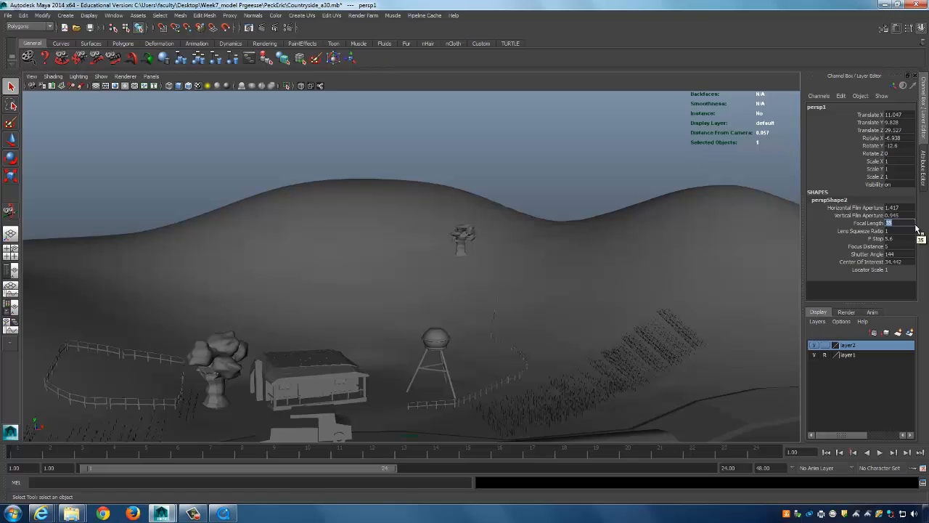
Set persp1's focal length to 24 and move it near ground level by the buildings.
key(Return)
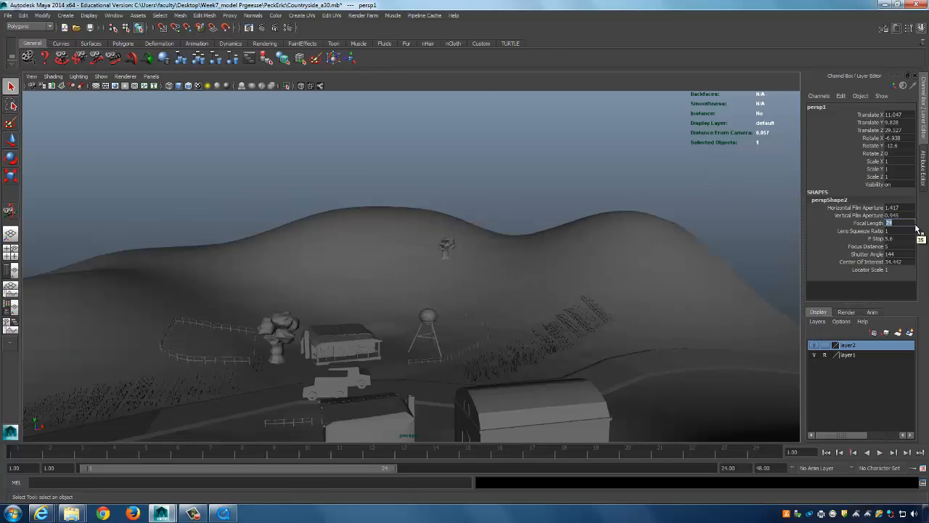
alt+drag(371, 247, 541, 211)
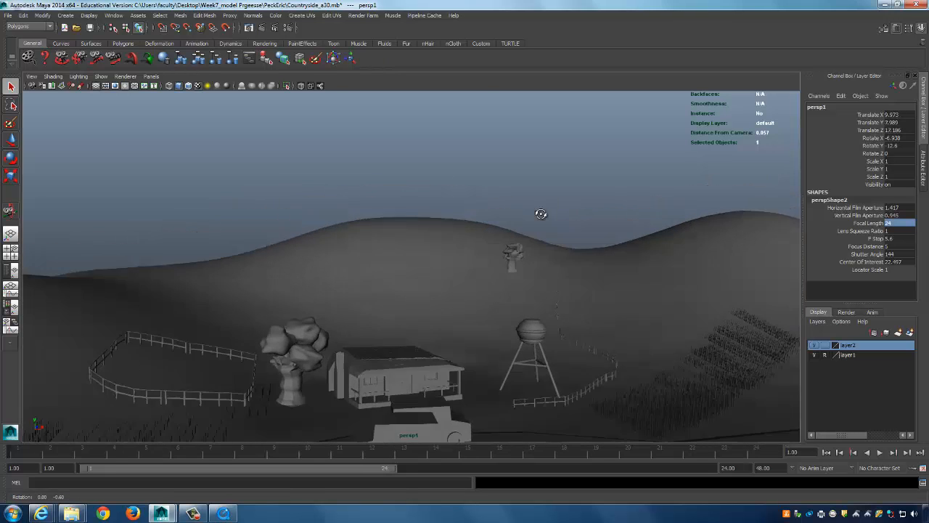
alt+middle_drag(541, 211, 572, 338)
alt+middle_drag(514, 263, 480, 219)
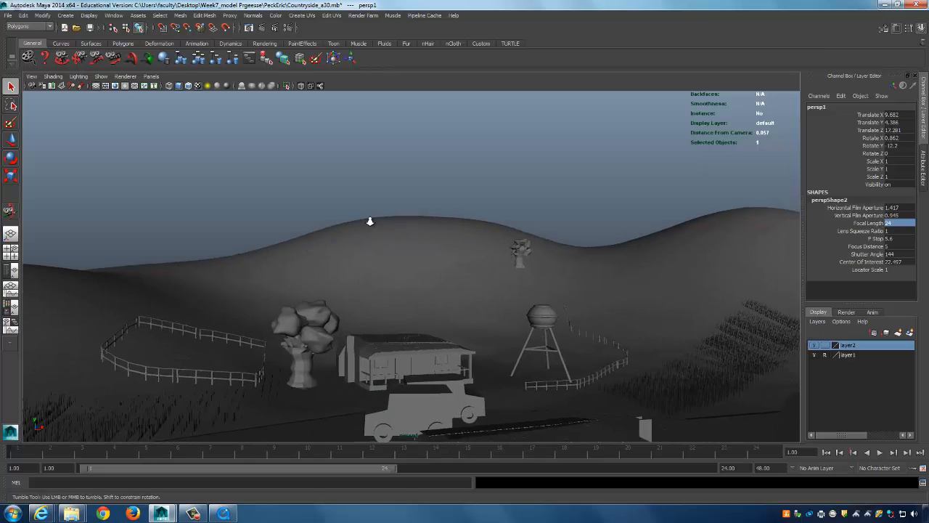
alt+right_drag(370, 220, 469, 149)
alt+middle_drag(469, 149, 544, 254)
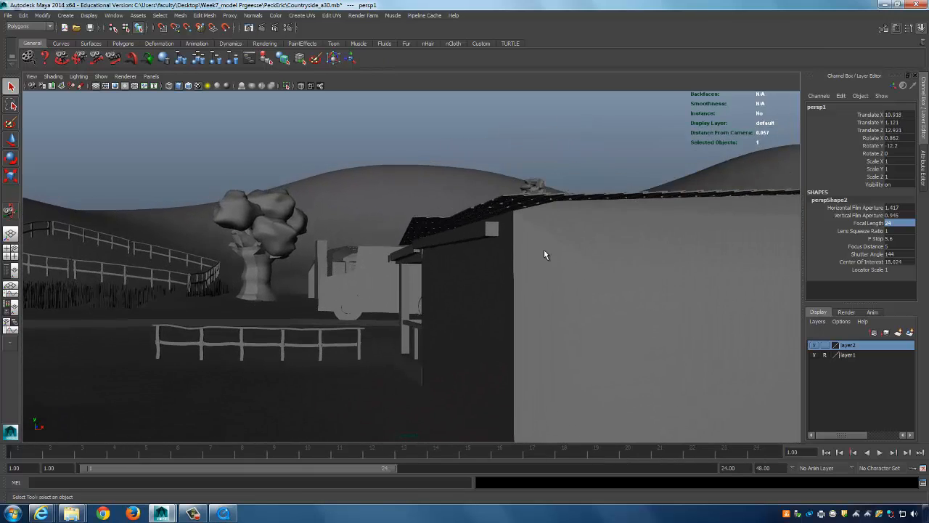
Return to four views, frame the top view, and swing persp1 close beside the buildings and fence.
key(space)
alt+drag(213, 194, 234, 166)
alt+right_drag(234, 166, 250, 189)
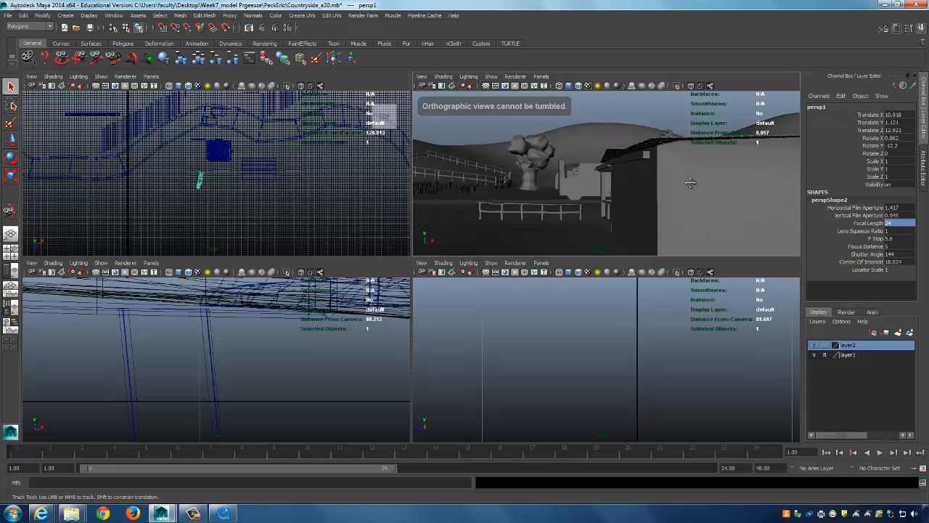
alt+right_drag(530, 226, 613, 134)
alt+right_drag(686, 218, 657, 170)
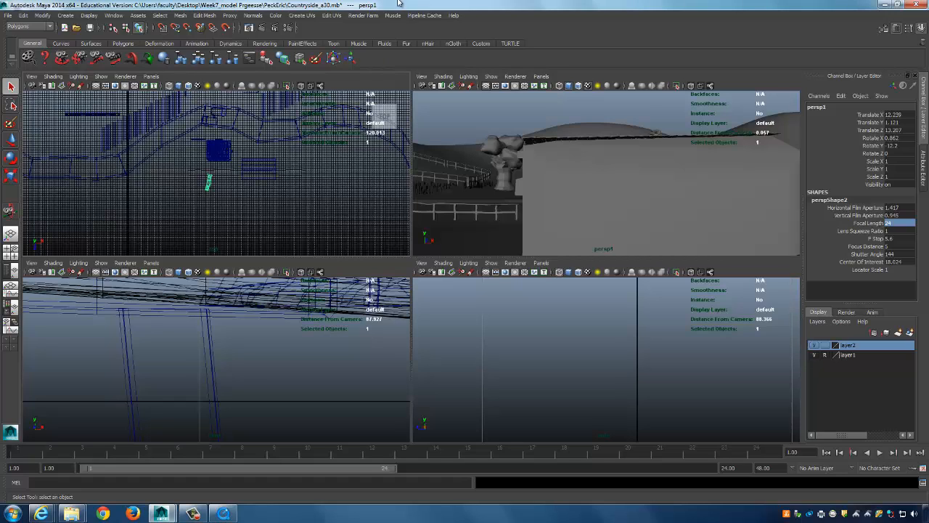
Scrub the Toochicken_05 storyboard in QuickTime Player to review its sketch panels.
click(216, 514)
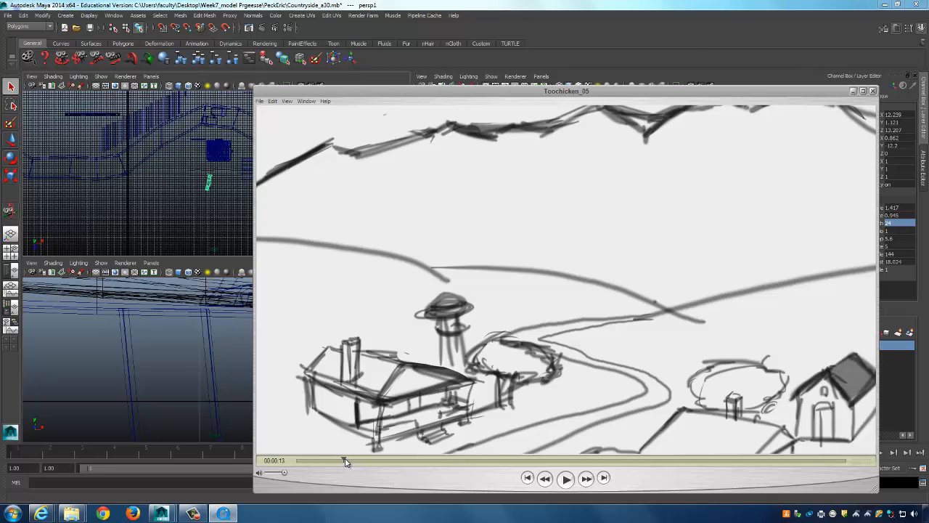
drag(346, 462, 354, 465)
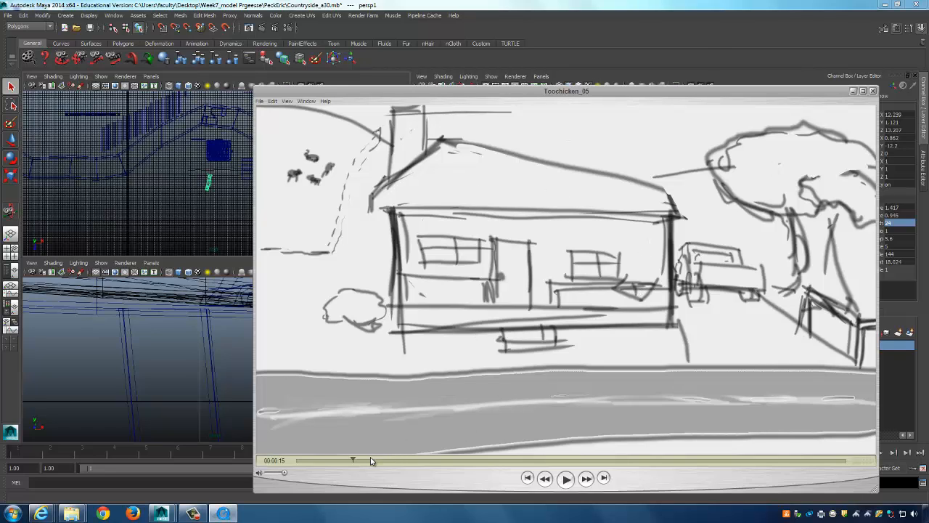
drag(351, 462, 352, 463)
Return to Maya and angle persp1 past the foreground fence toward the truck, tree and water tower.
click(568, 5)
alt+drag(643, 176, 679, 200)
alt+middle_drag(679, 201, 688, 205)
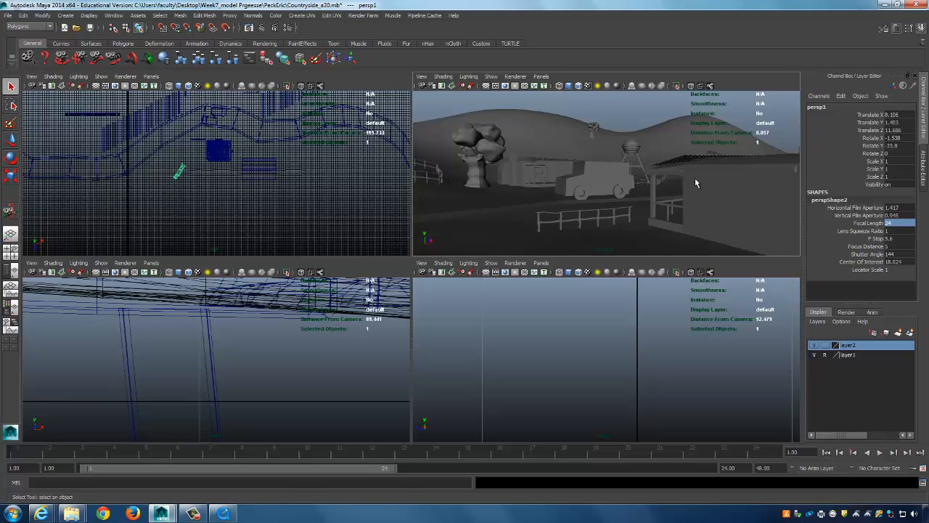
Raise persp1 so the rolling hills and lone hilltop tree fill the maximized view, excluding the farm buildings.
alt+right_drag(691, 170, 723, 265)
alt+drag(715, 260, 697, 213)
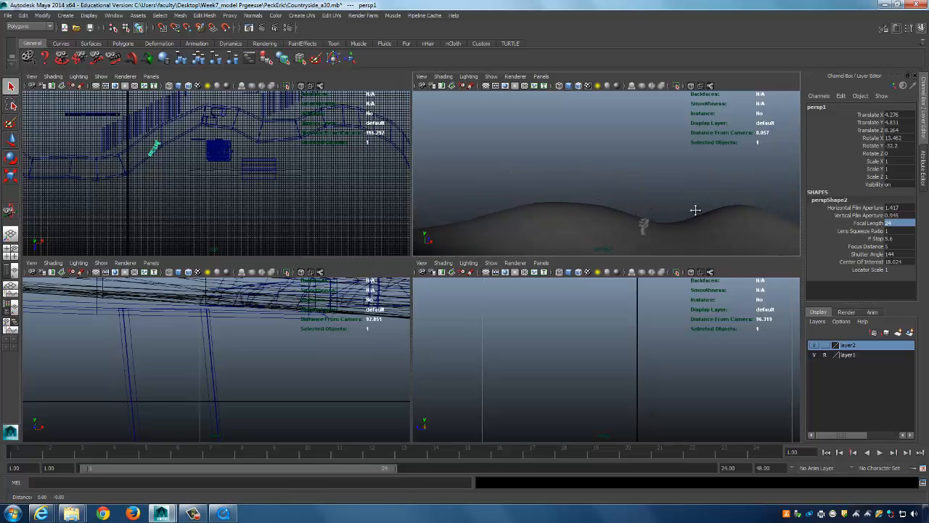
alt+middle_drag(697, 212, 720, 232)
key(space)
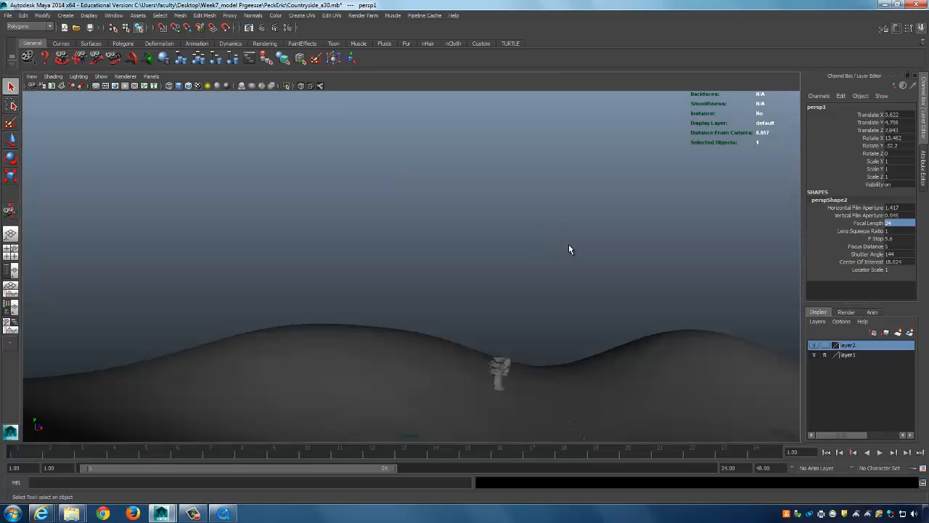
alt+middle_drag(554, 259, 562, 240)
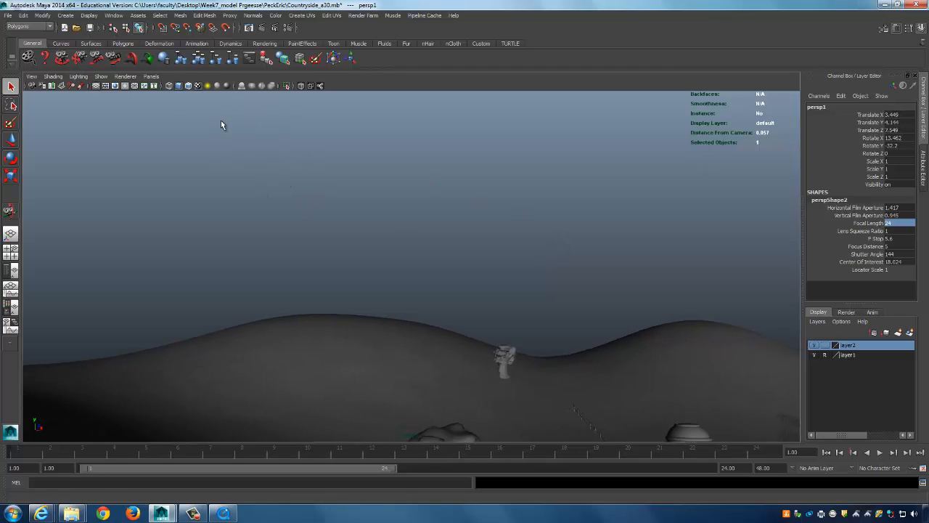
alt+middle_drag(442, 222, 419, 177)
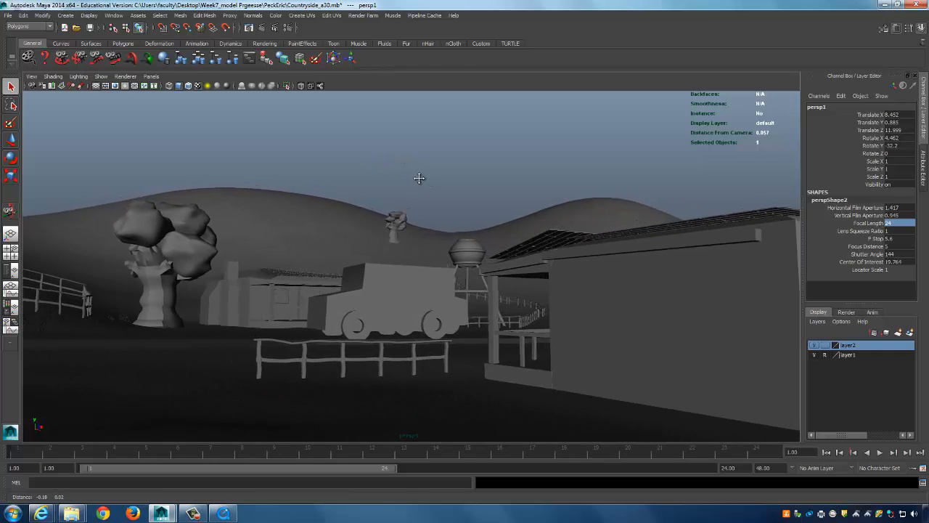
mouse_move(419, 178)
alt+mouse_down()
mouse_move(425, 187)
mouse_move(425, 175)
alt+mouse_up()
alt+middle_drag(425, 174, 430, 175)
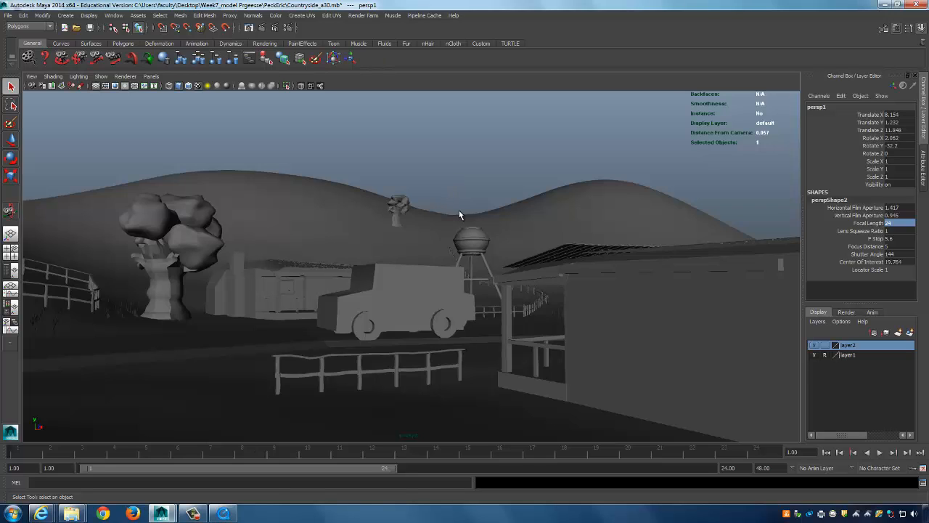
alt+middle_drag(400, 176, 506, 387)
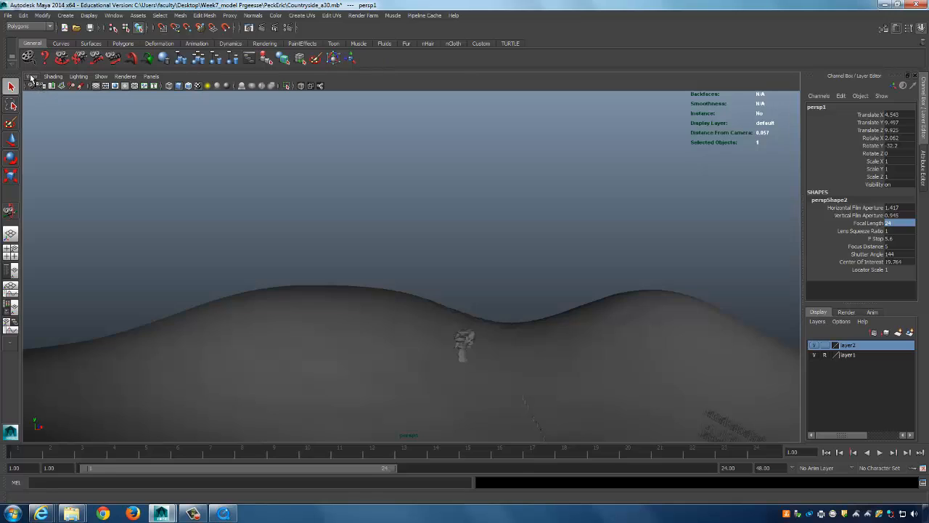
Turn on the Resolution Gate from the torn-off Camera Settings menu to outline the 960 x 540 frame.
click(31, 77)
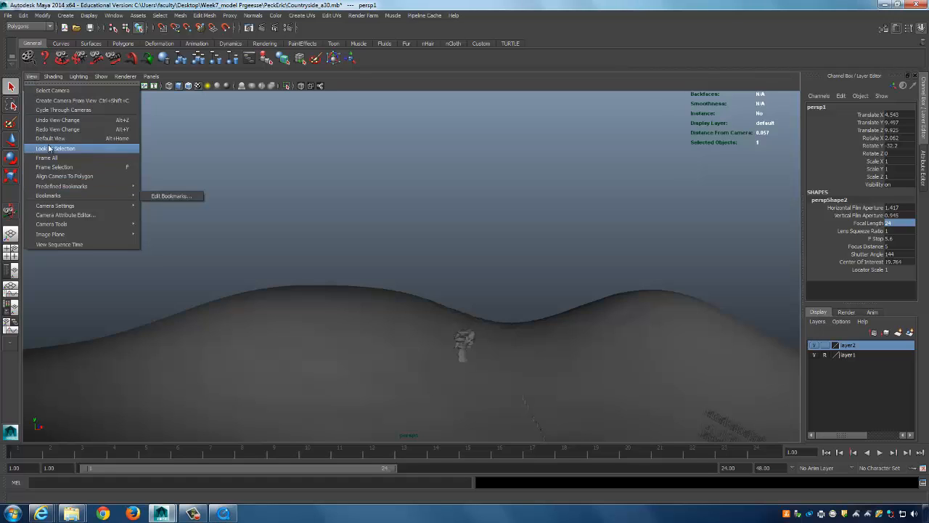
mouse_move(56, 207)
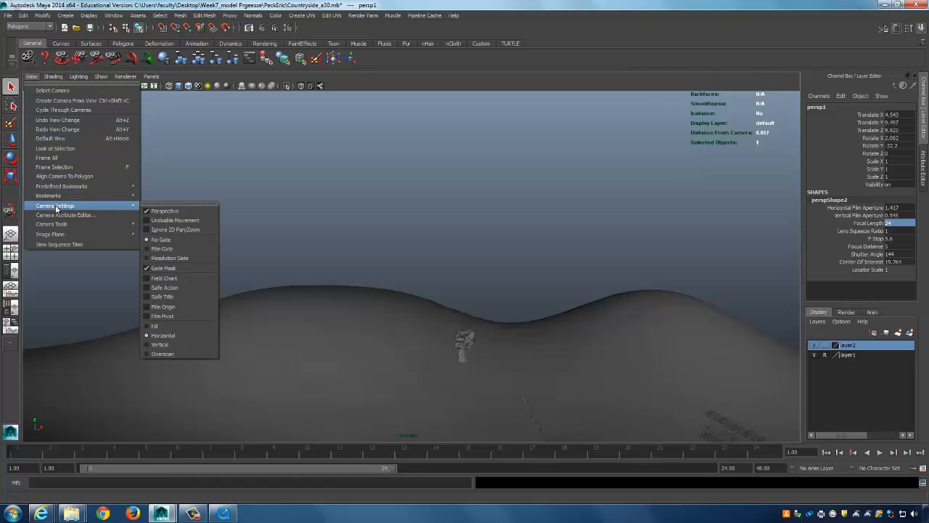
click(175, 206)
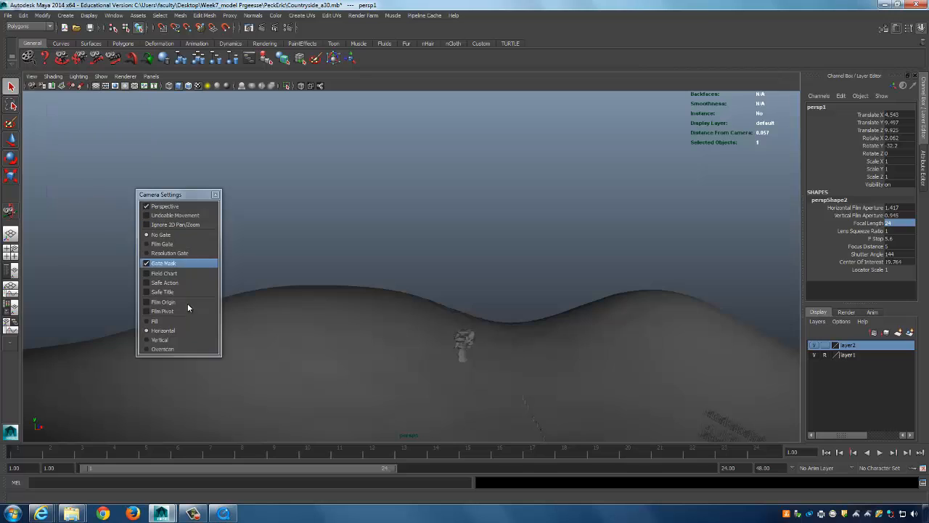
click(188, 251)
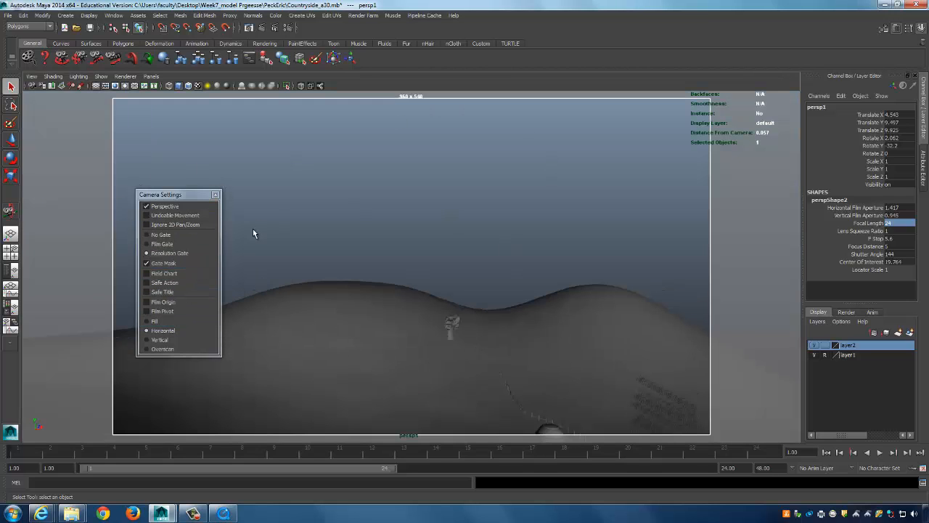
click(215, 196)
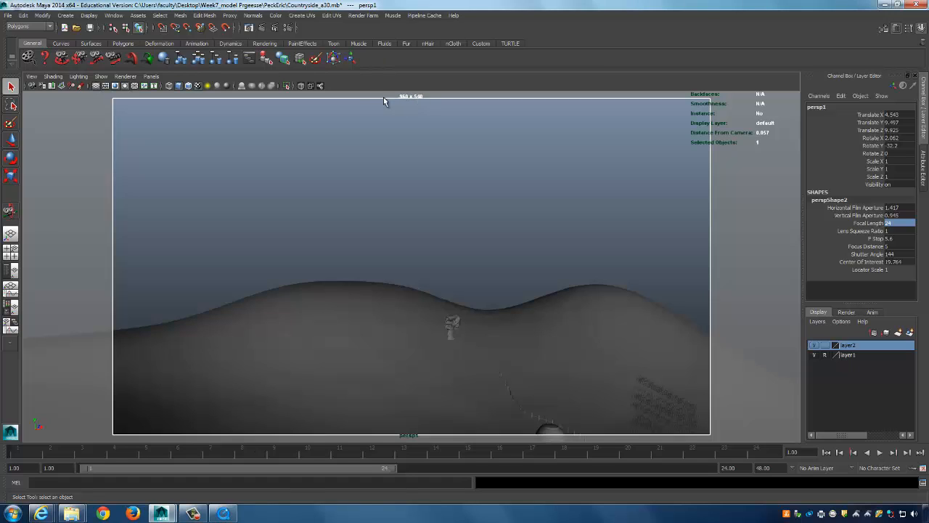
Set the Render Settings image size to the HD 720 preset, 1280 x 720.
click(291, 27)
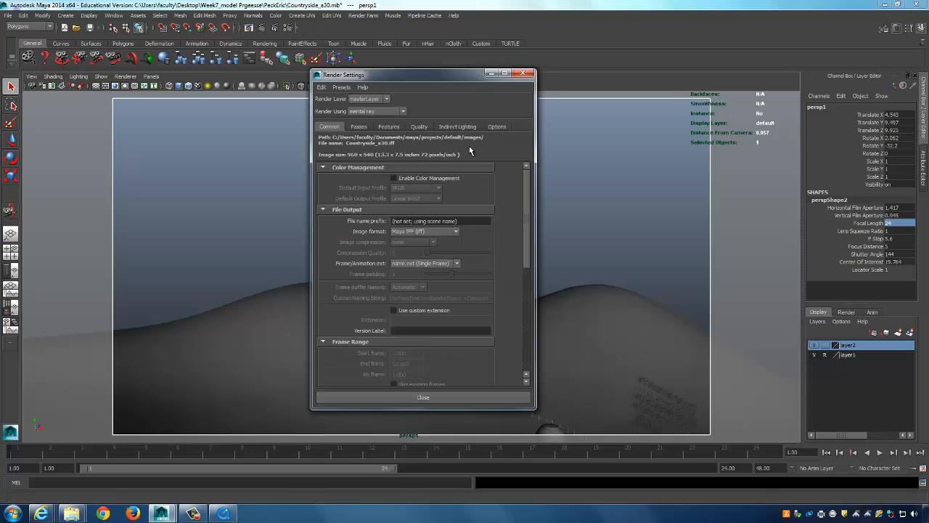
drag(424, 74, 199, 69)
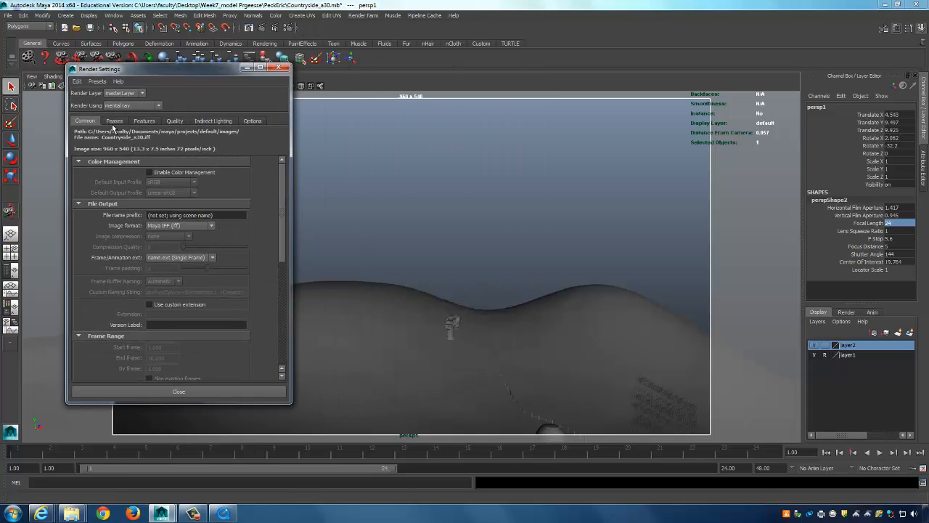
drag(282, 253, 288, 338)
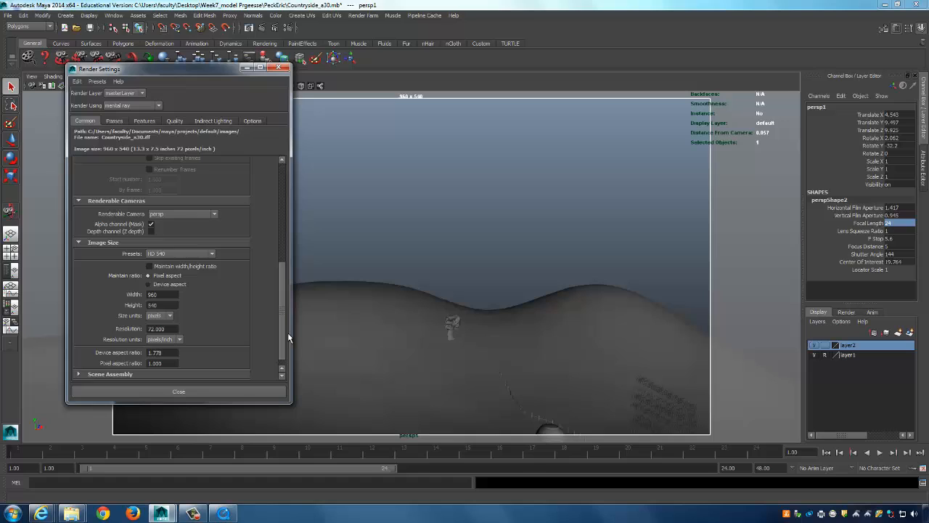
click(186, 252)
scroll(211, 287, down, 3)
scroll(211, 287, down, 1)
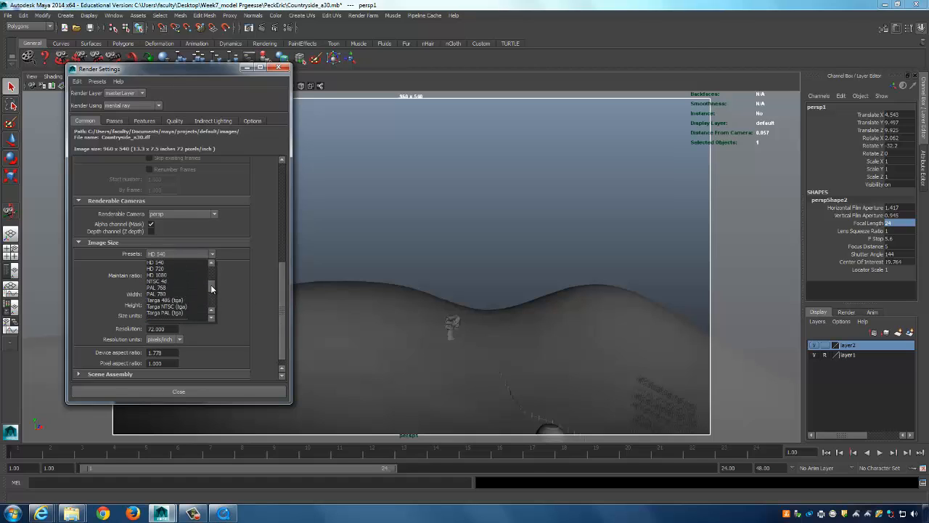
click(169, 269)
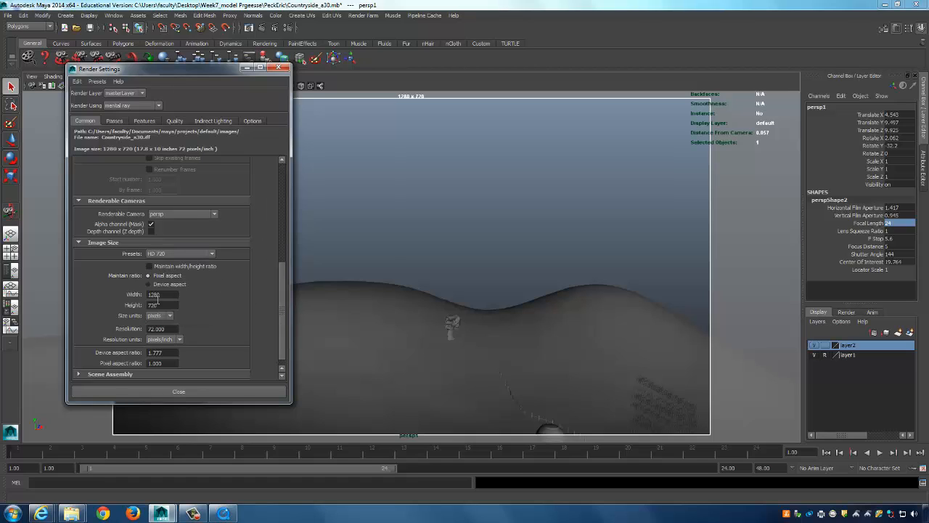
click(278, 68)
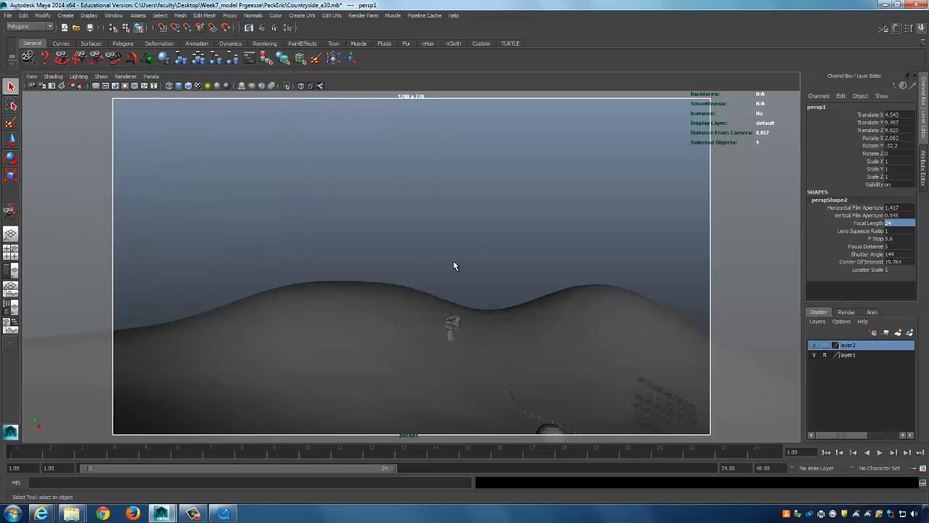
Move persp1 to about 7.25, 8.0, 11.5 so the hills sit low in the HD 720 gate.
alt+middle_drag(460, 249, 462, 257)
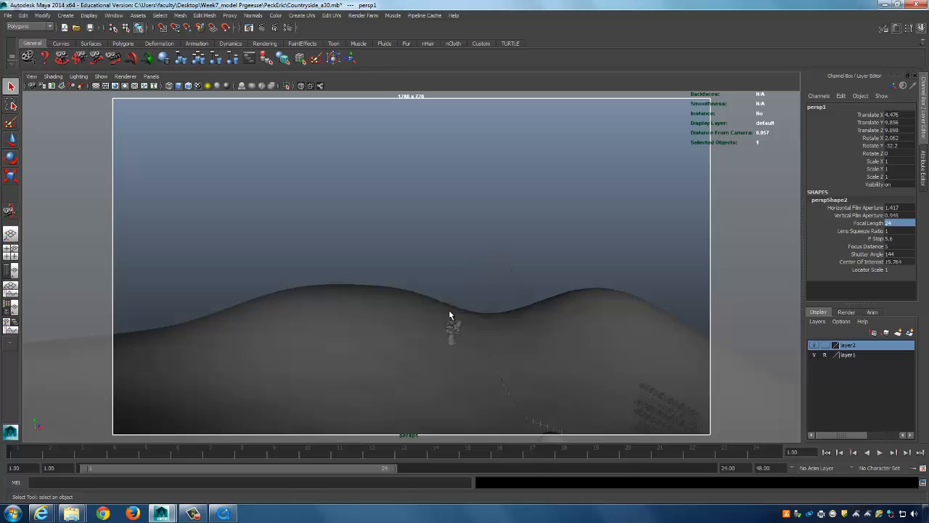
alt+middle_drag(559, 392, 547, 433)
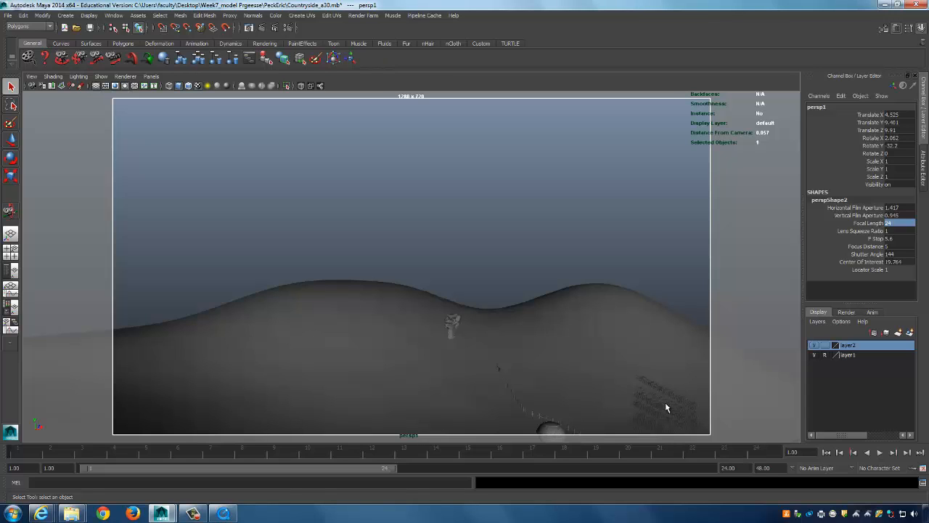
alt+drag(629, 251, 617, 279)
mouse_move(617, 279)
alt+middle_down()
mouse_move(597, 268)
mouse_move(614, 290)
alt+middle_up()
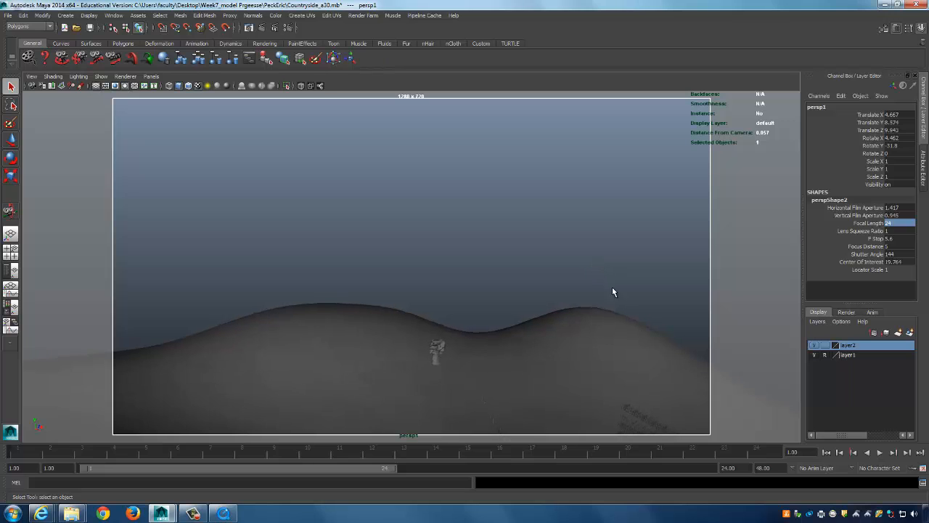
alt+middle_drag(230, 166, 345, 269)
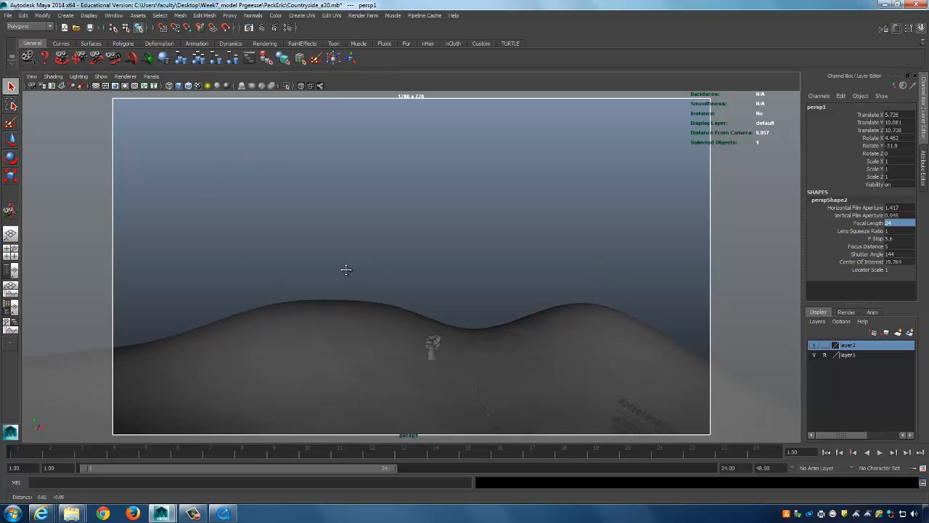
mouse_move(346, 270)
alt+mouse_down()
mouse_move(326, 241)
mouse_move(334, 259)
alt+mouse_up()
alt+middle_drag(333, 260, 326, 265)
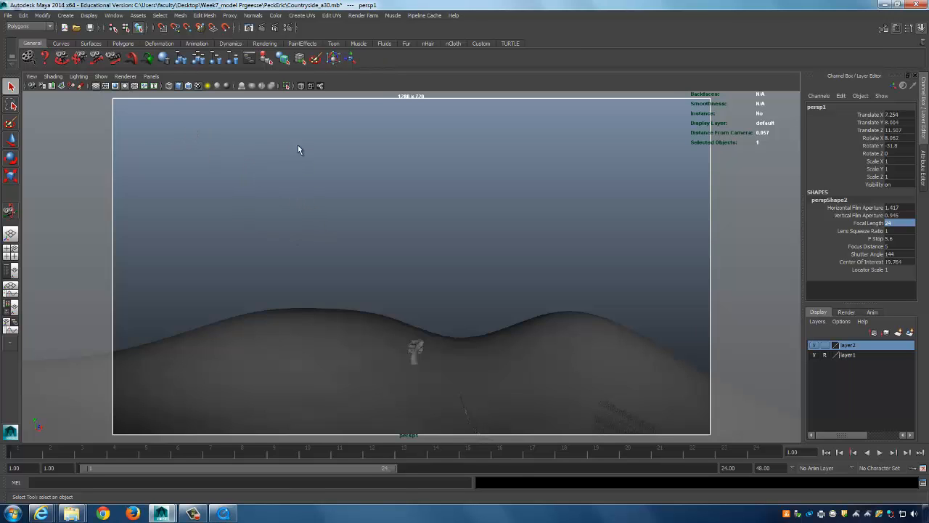
Render a 1280 x 720 mental ray test frame of persp1, then reopen Render Settings.
click(262, 28)
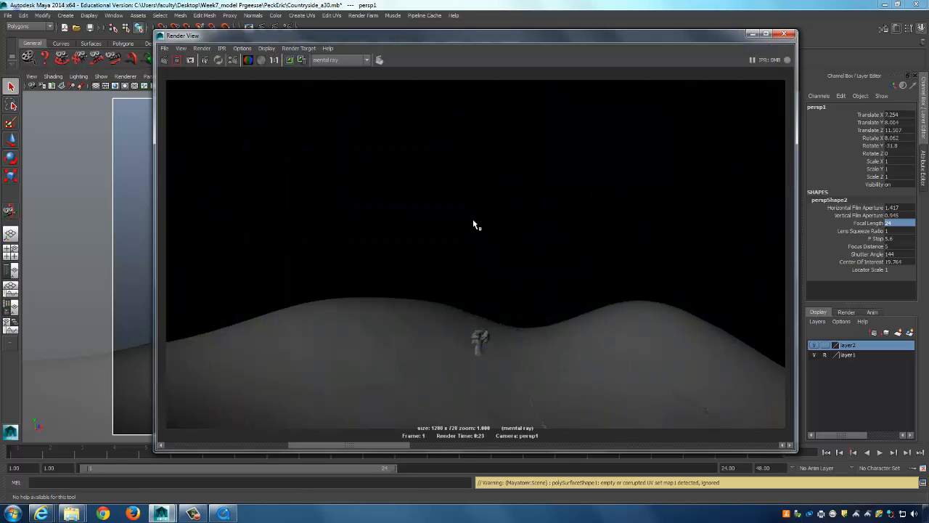
click(753, 34)
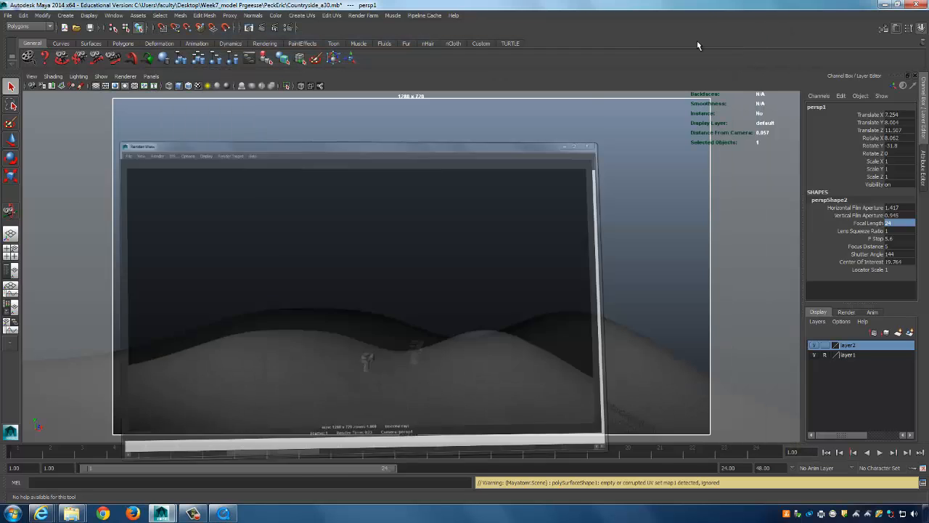
click(289, 28)
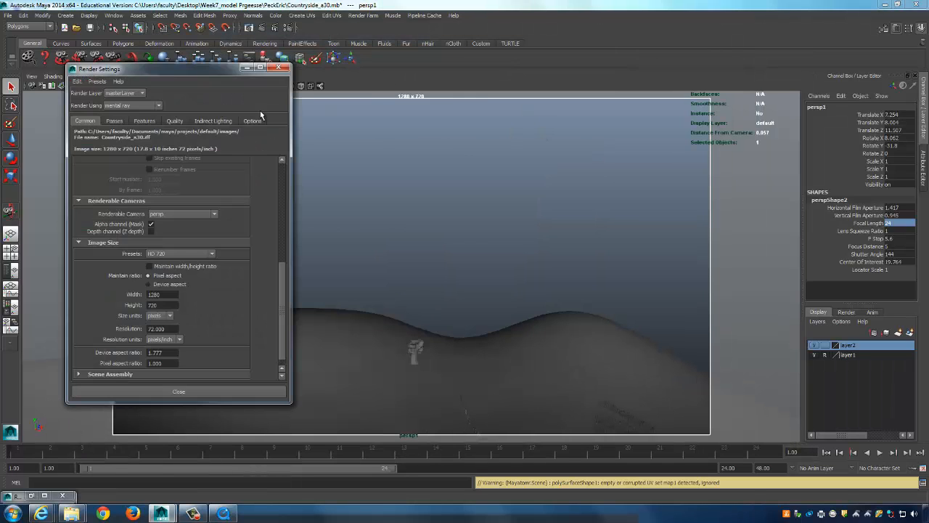
Create a Physical Sun and Sky under Indirect Lighting and render persp1 with the blue sky.
click(213, 121)
click(197, 160)
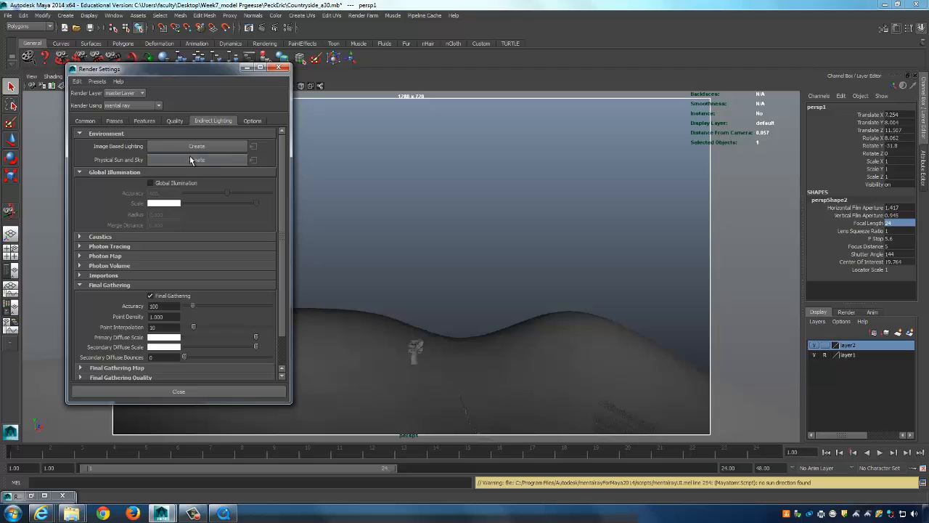
click(247, 68)
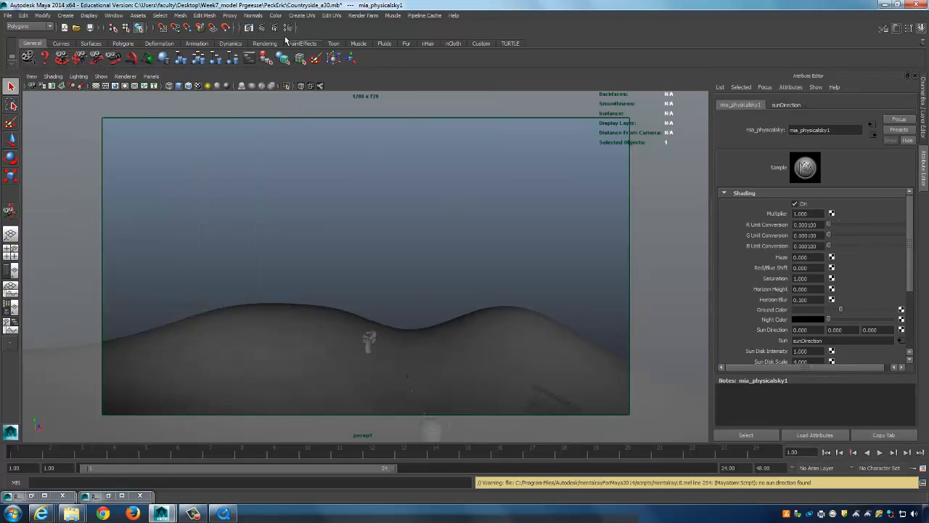
click(260, 29)
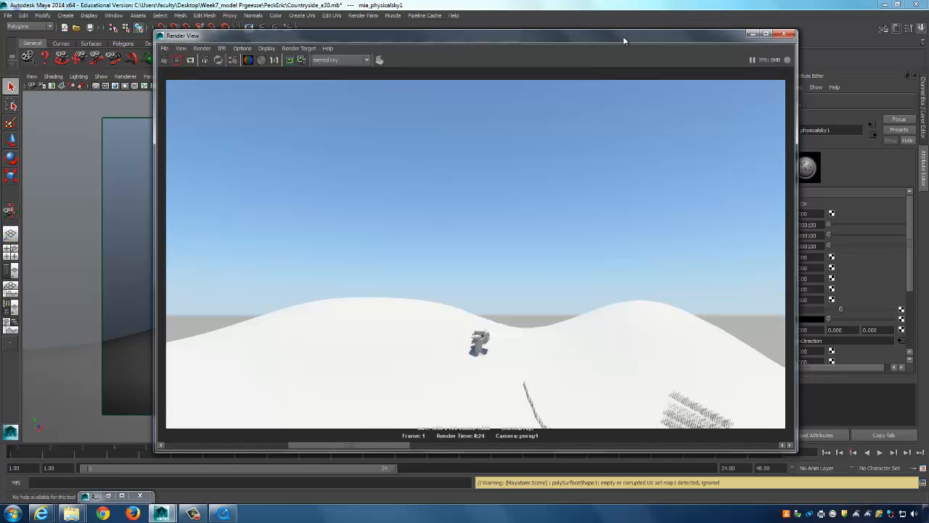
Set mia_physicalsky1 Multiplier to 0.600, re-render, and review the sky's shading attributes.
drag(623, 37, 469, 33)
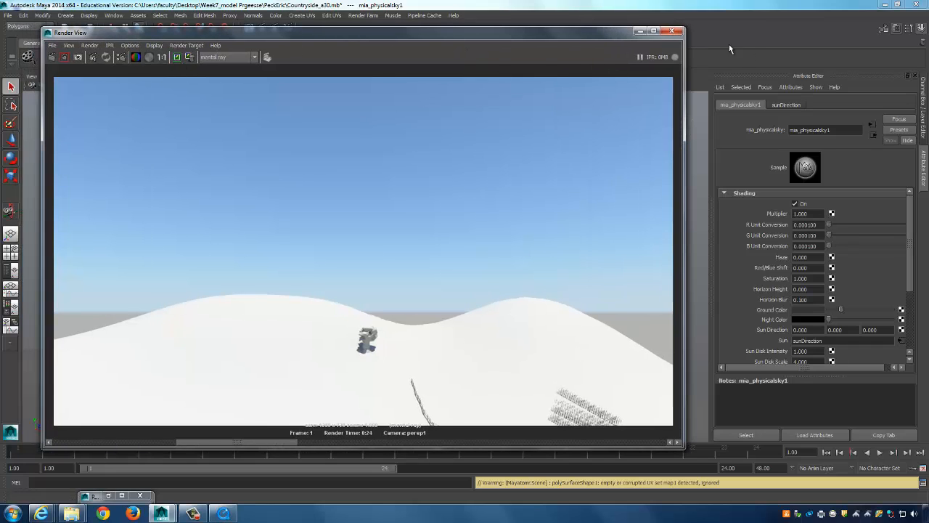
click(193, 513)
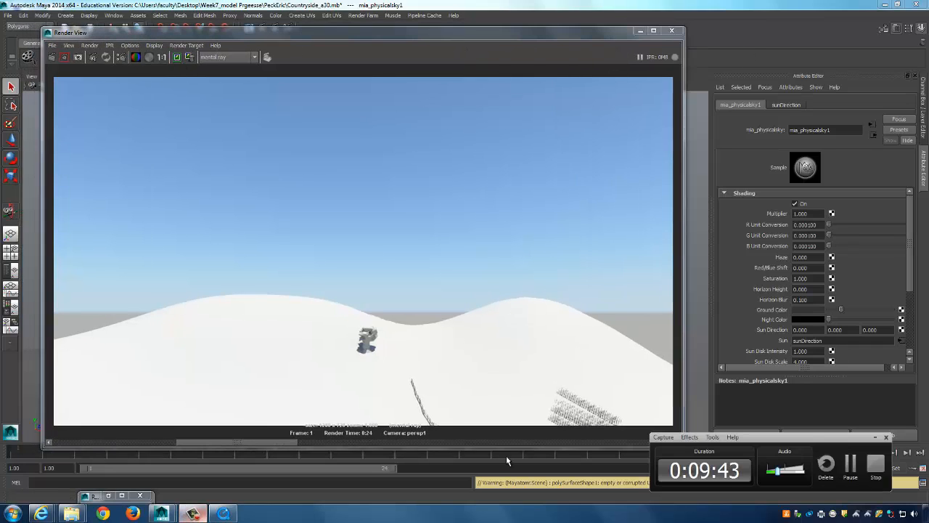
click(860, 470)
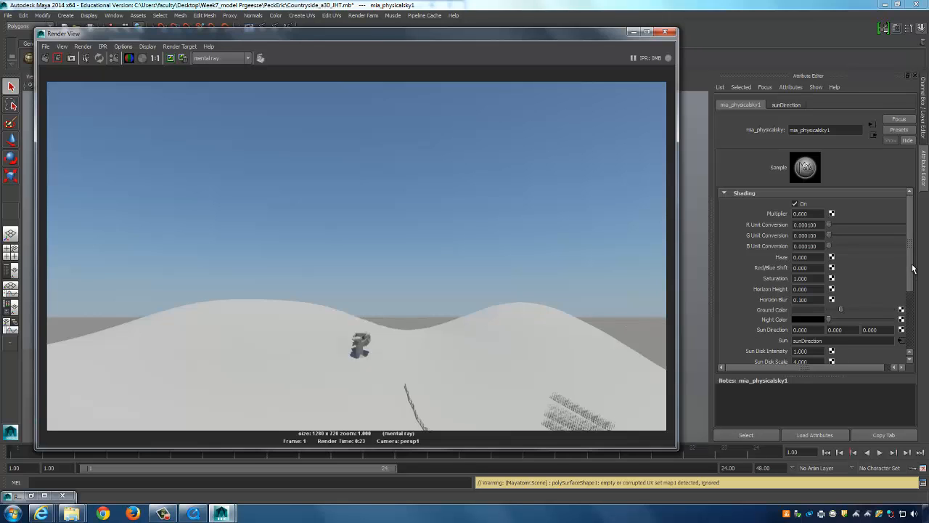
drag(912, 266, 916, 309)
scroll(916, 309, up, 3)
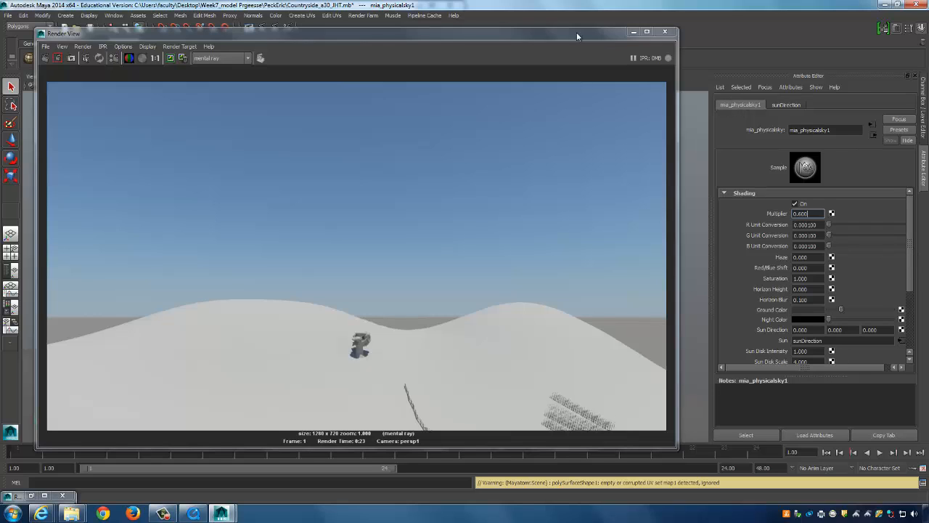
scroll(913, 270, down, 4)
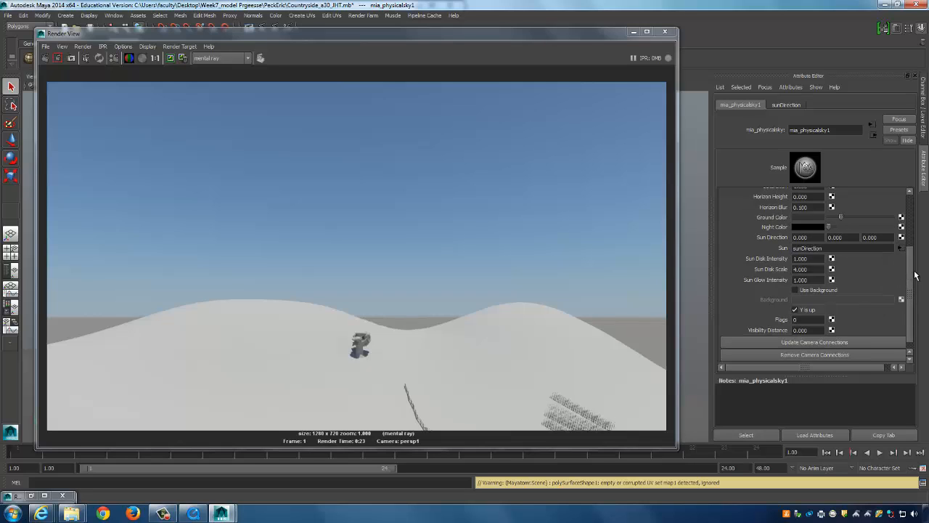
drag(913, 288, 913, 265)
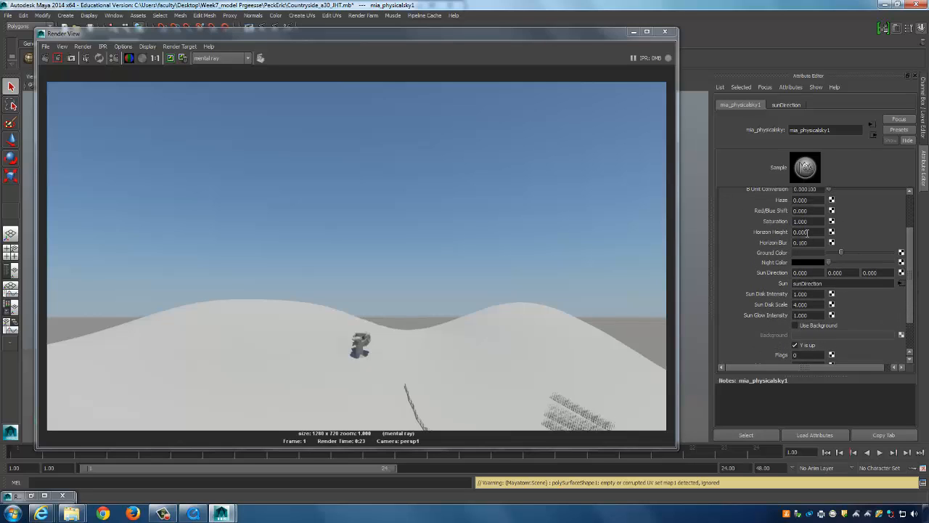
Enter -0.100 as the sky's Horizon Height and render a lower-left region to preview it.
double_click(800, 232)
text(-0.100)
drag(51, 282, 157, 376)
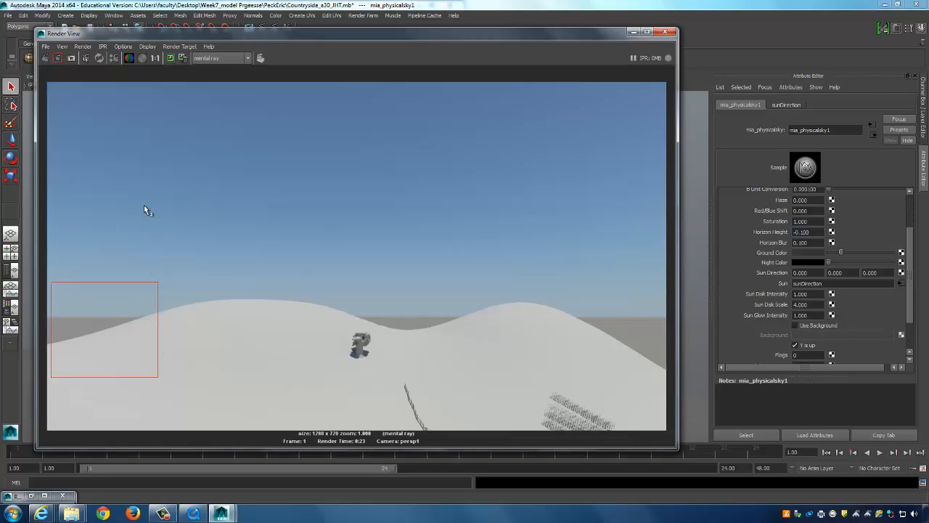
click(58, 59)
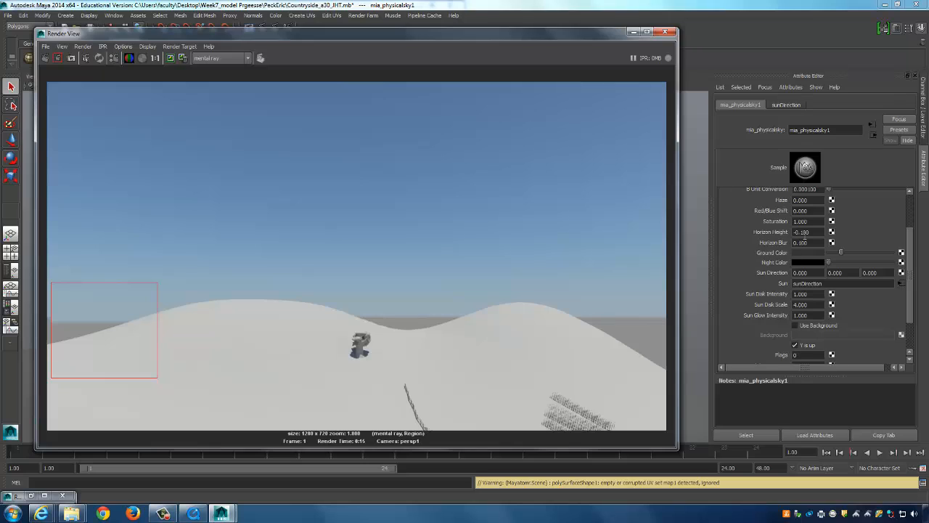
Correct Horizon Height to -1.000, re-render the region, and minimize the Render View.
click(804, 232)
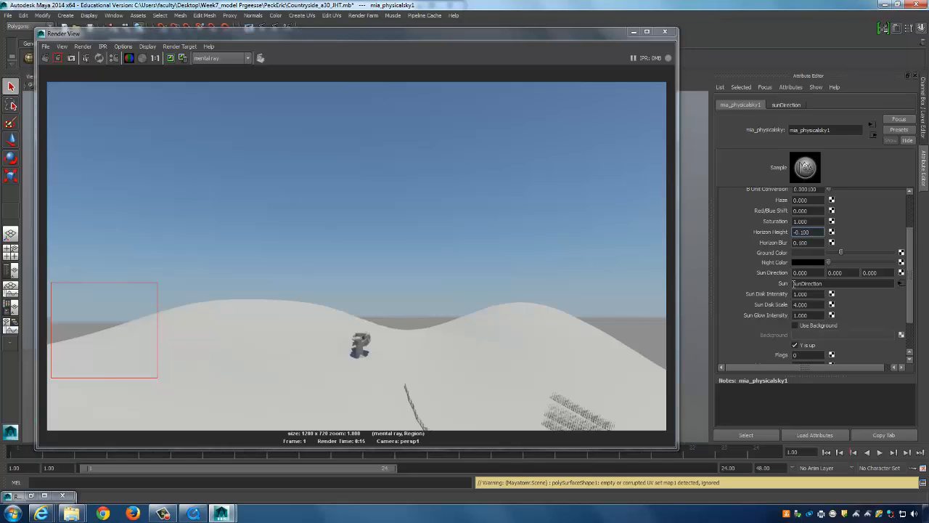
key(BackSpace)
key(BackSpace)
key(BackSpace)
key(BackSpace)
key(BackSpace)
text(1)
key(Return)
click(58, 60)
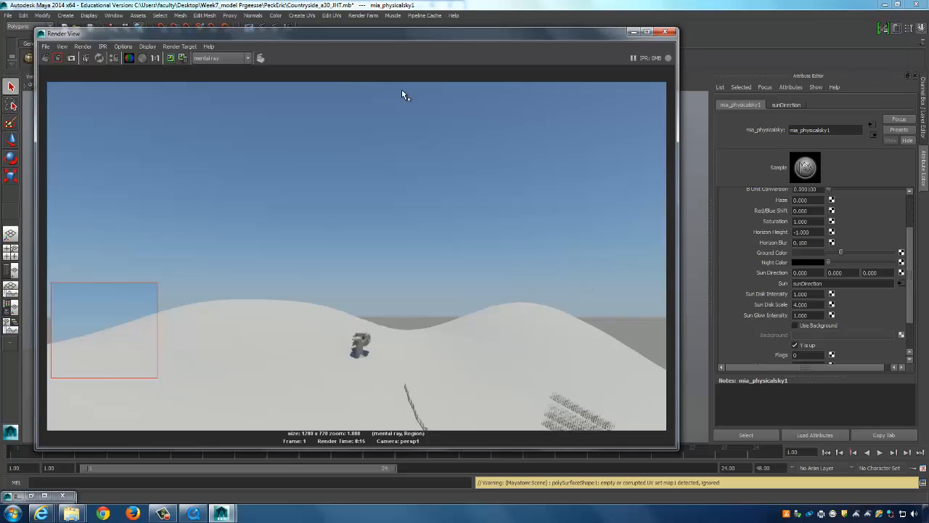
click(633, 33)
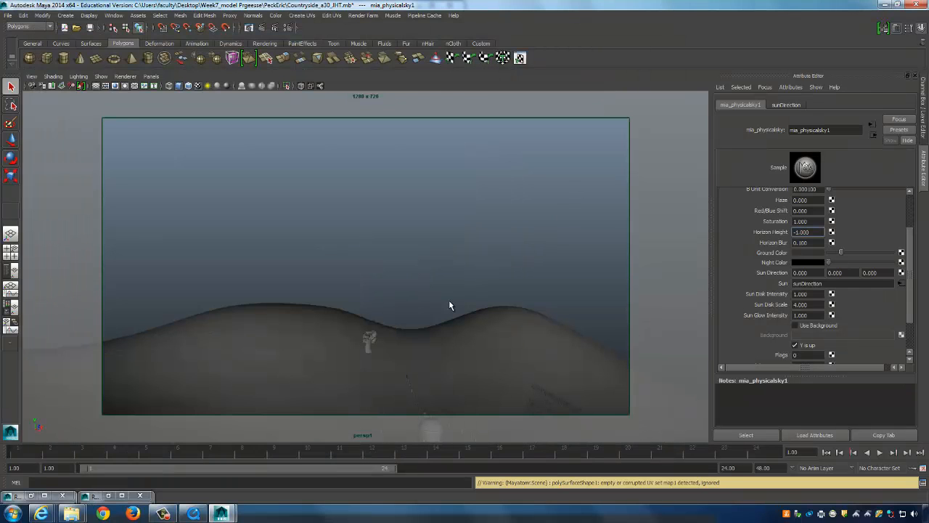
In the four-view layout, select the sunDirection light near the fence and frame it.
click(470, 254)
key(space)
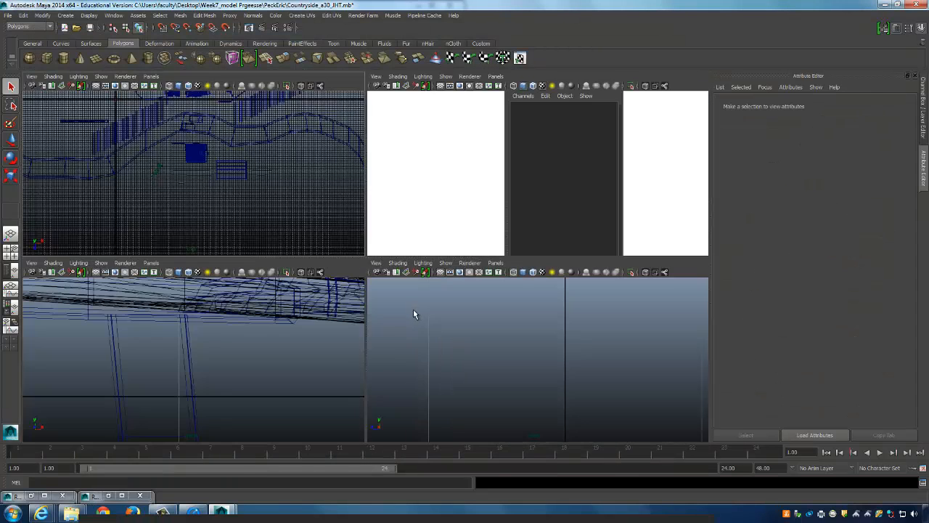
scroll(91, 372, down, 5)
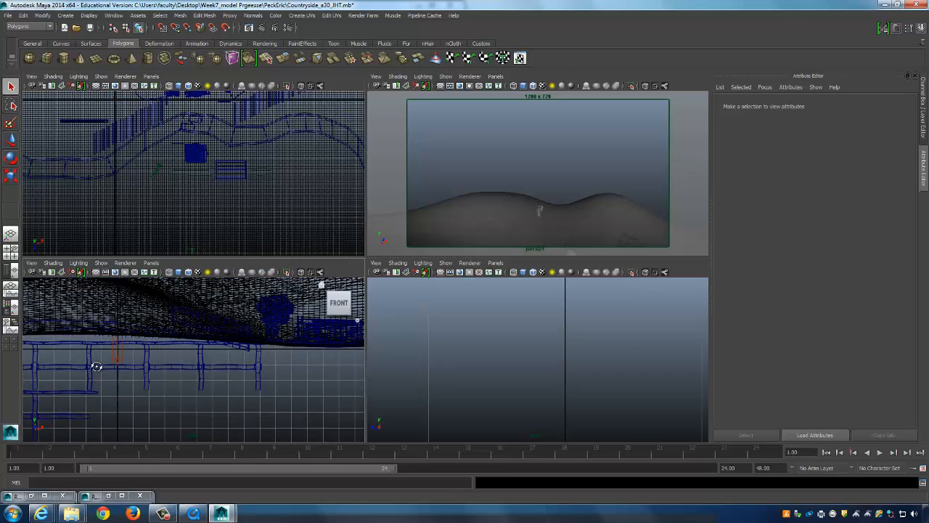
click(108, 357)
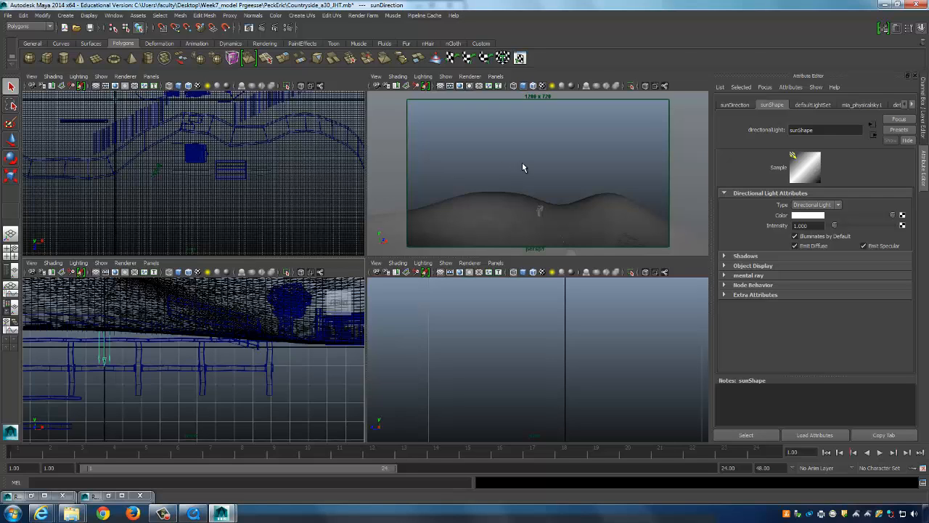
scroll(281, 186, up, 3)
key(f)
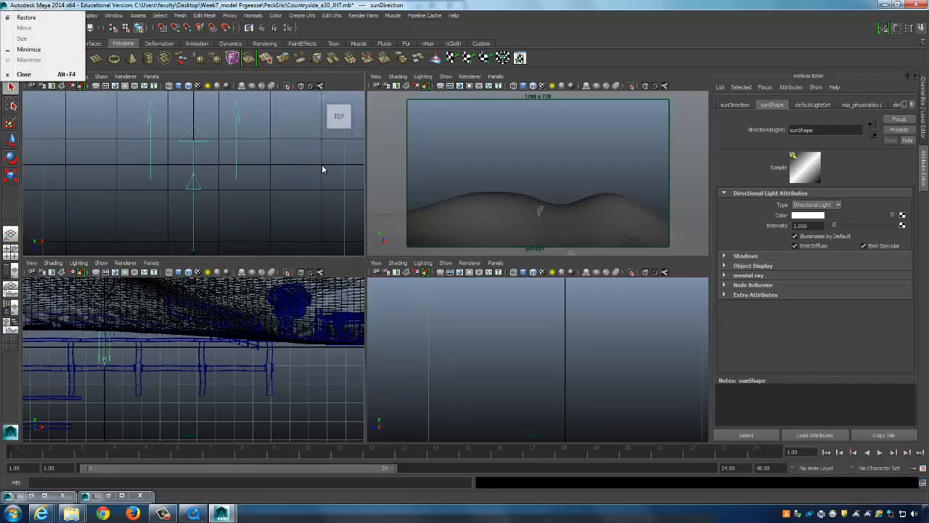
Rotate the sunDirection light in the top and side views to re-aim the sun over the hills.
key(e)
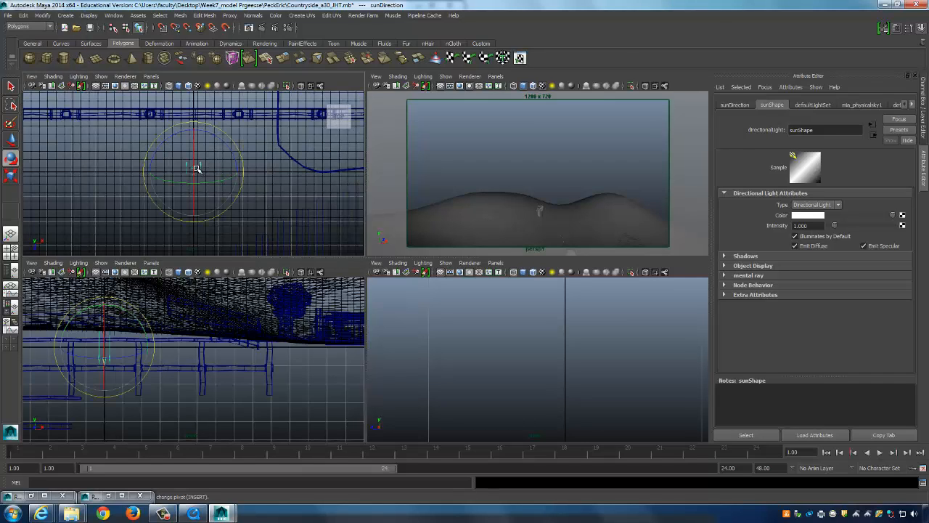
drag(195, 162, 212, 152)
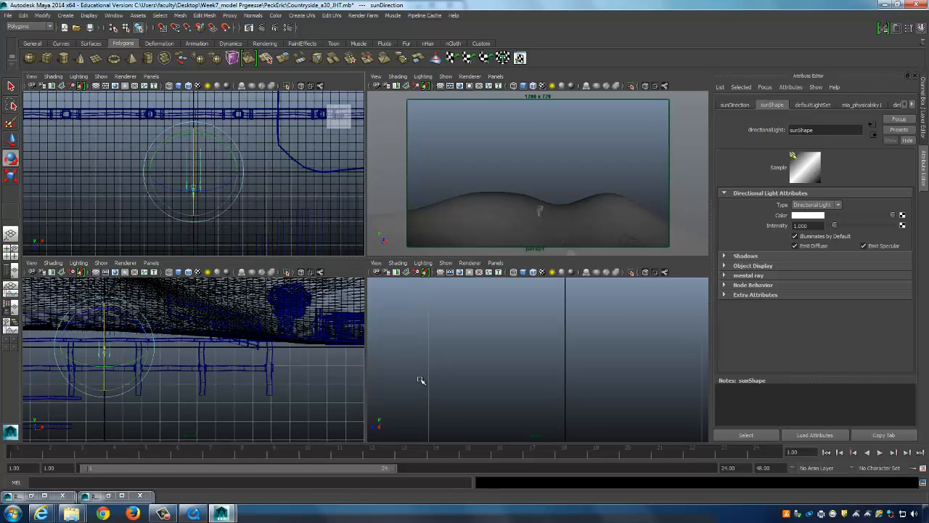
key(f)
alt+drag(618, 347, 503, 340)
key(space)
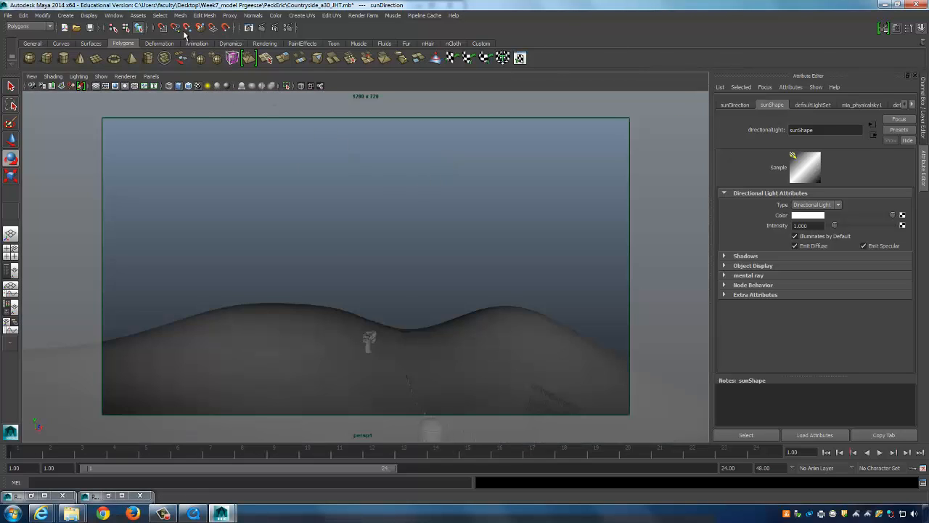
key(space)
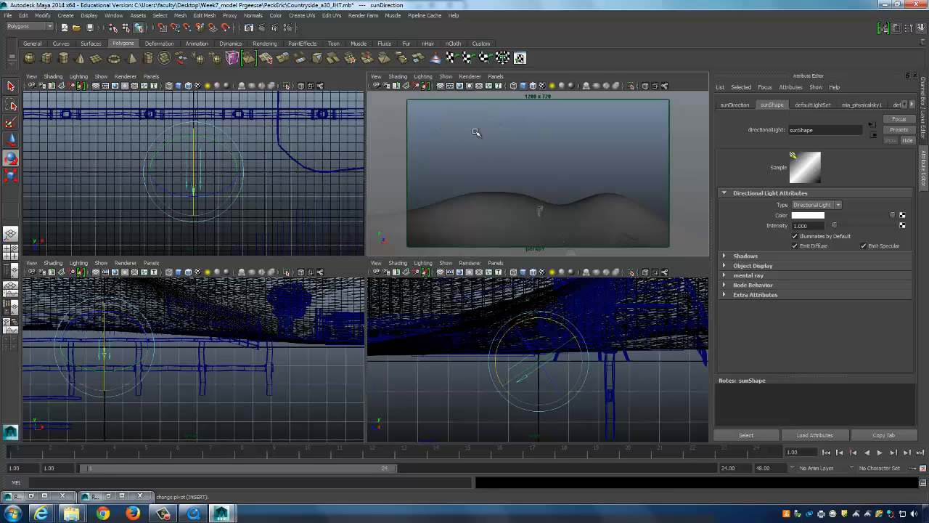
key(space)
Render the frame to check the sun's shadows, then rotate the sun light in the right view.
click(273, 29)
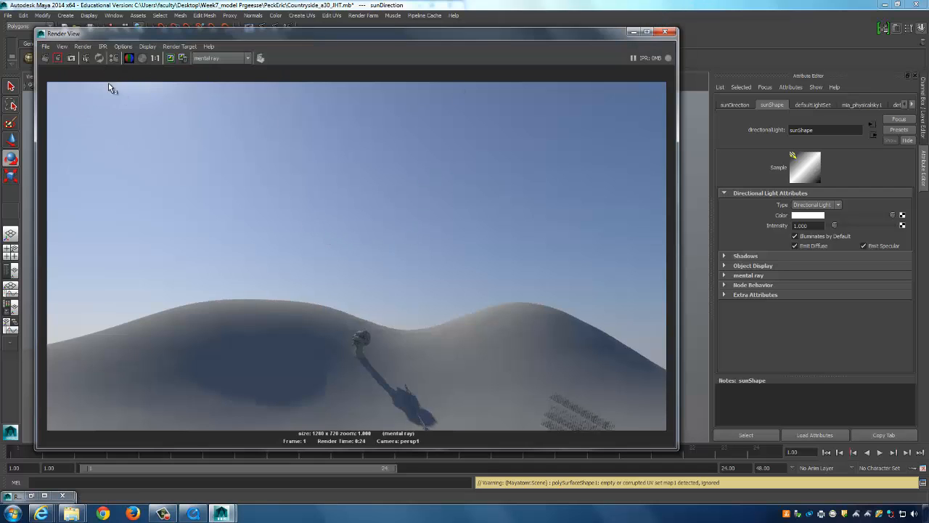
click(633, 32)
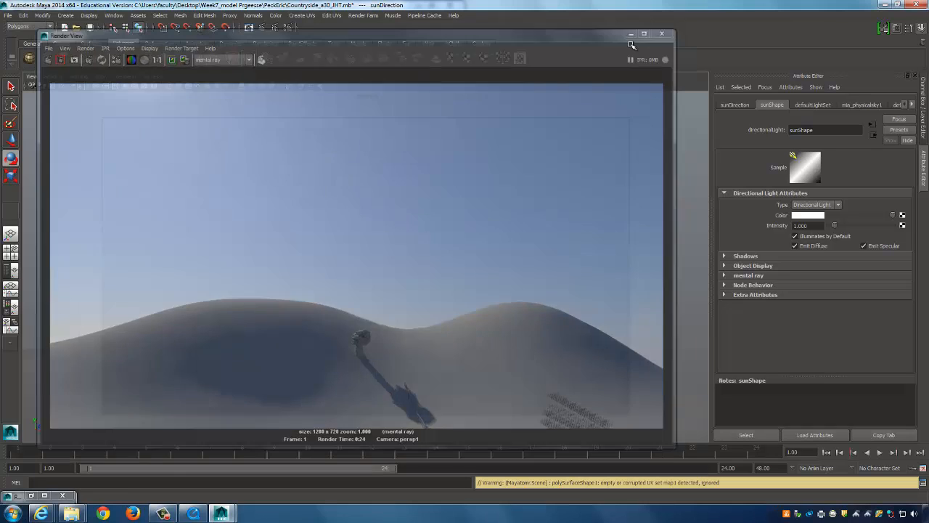
key(space)
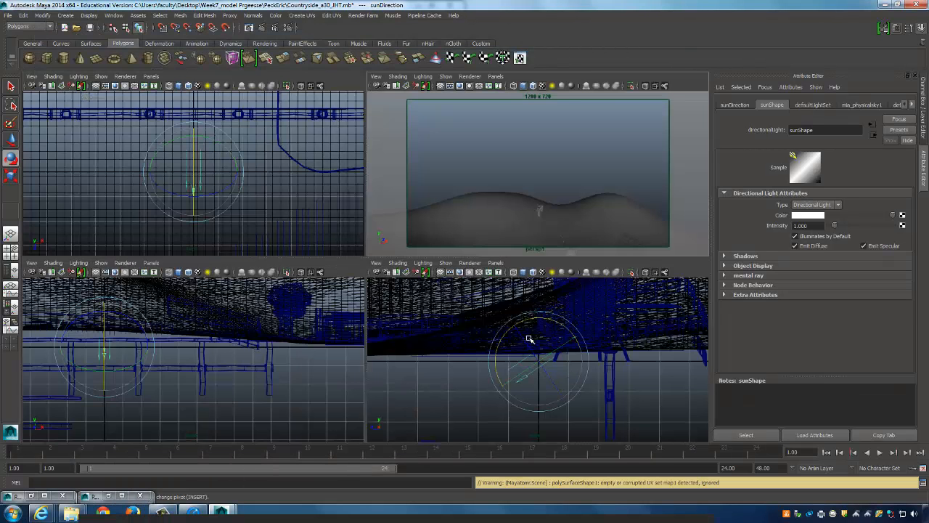
drag(529, 320, 533, 319)
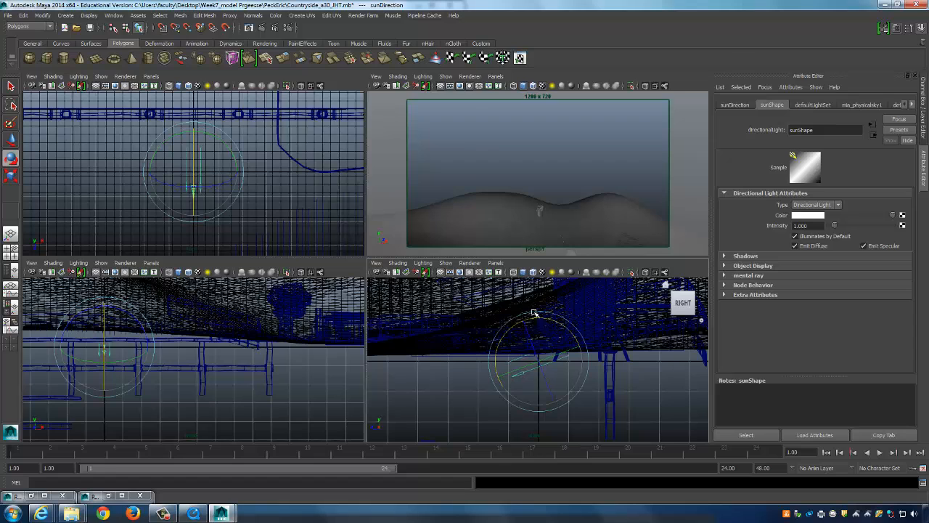
key(space)
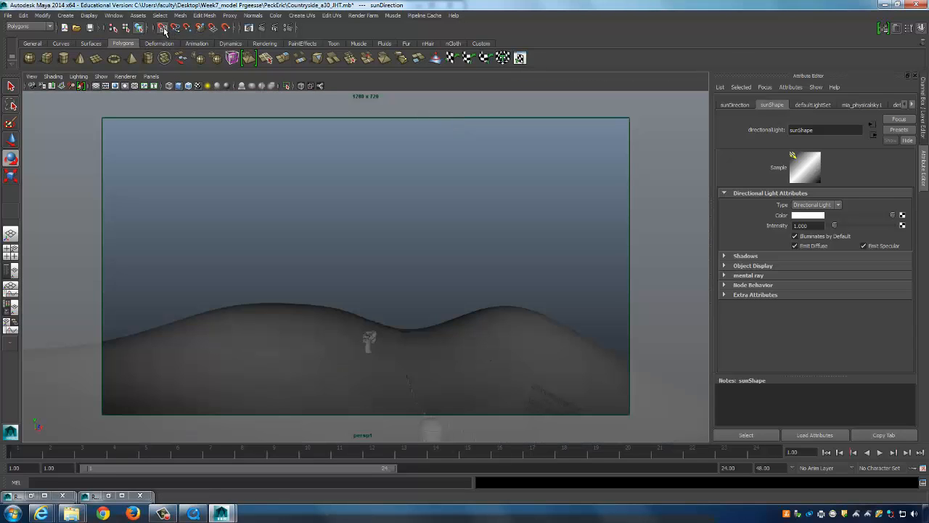
Re-render the persp frame with the bright sun in the sky and reposition the Render View window.
click(254, 28)
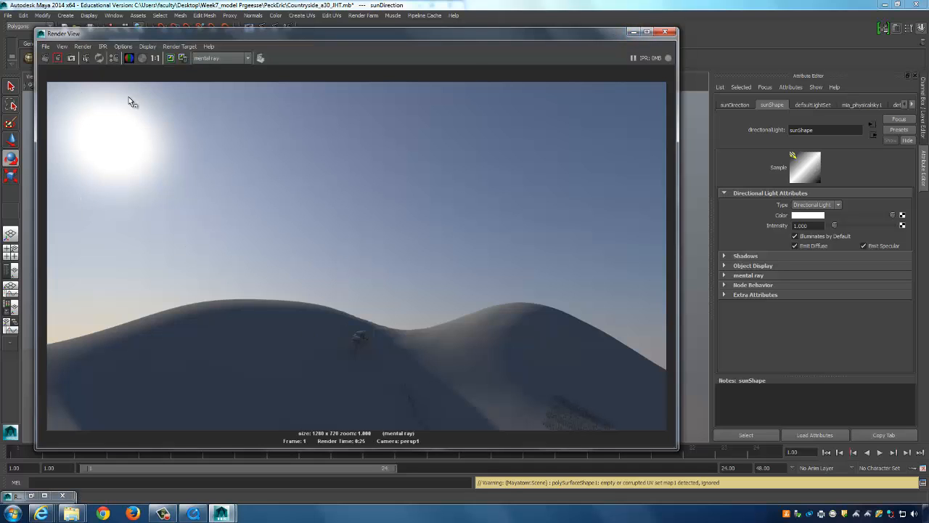
key(e)
drag(95, 36, 78, 24)
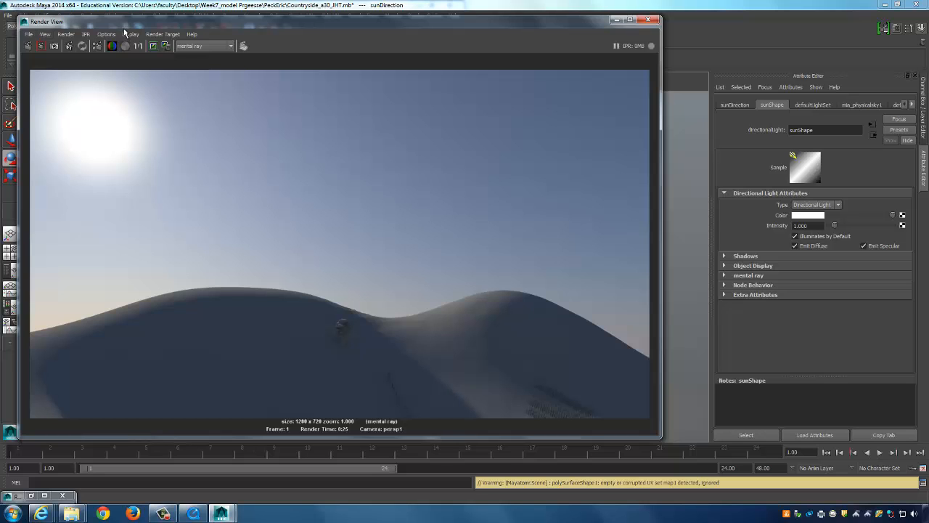
drag(119, 27, 130, 29)
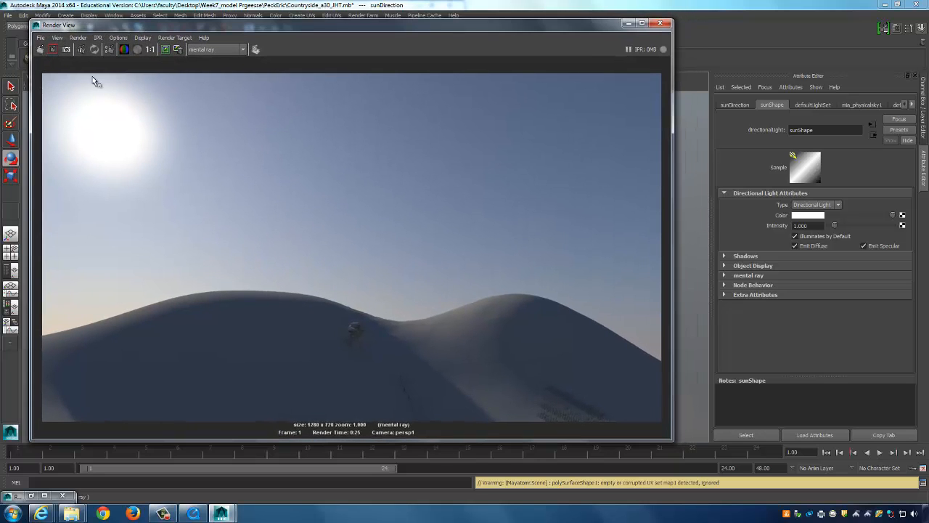
Open Save Image from Render View and browse to the student's folder inside the Week7 model folder.
click(41, 38)
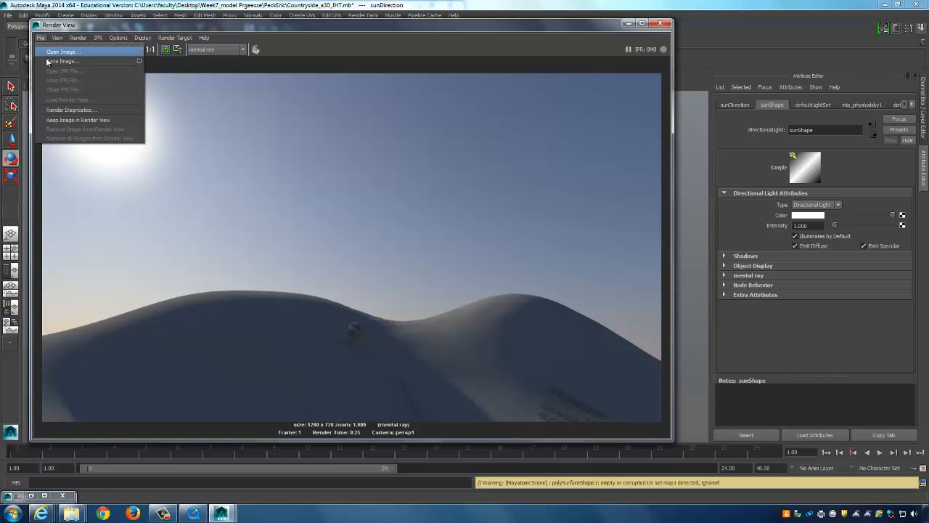
click(57, 62)
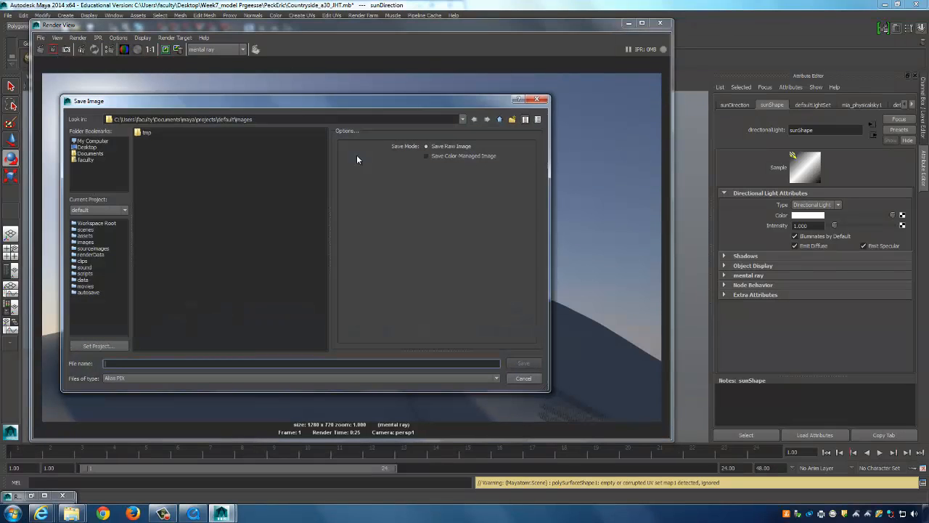
click(87, 147)
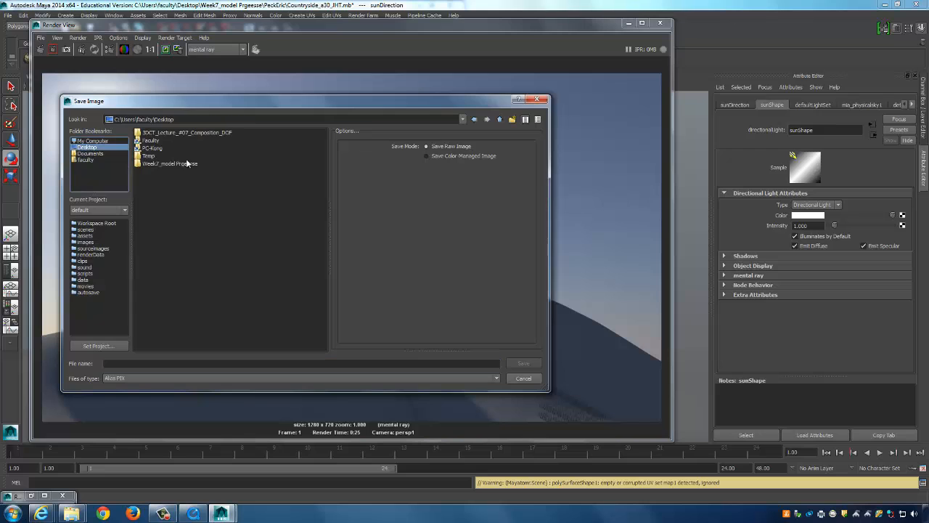
drag(221, 102, 247, 97)
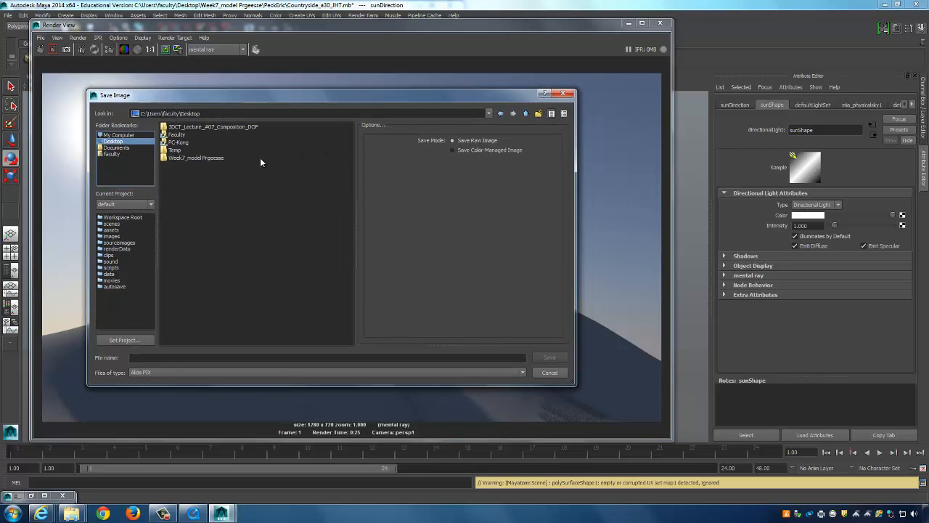
right_click(210, 191)
click(203, 182)
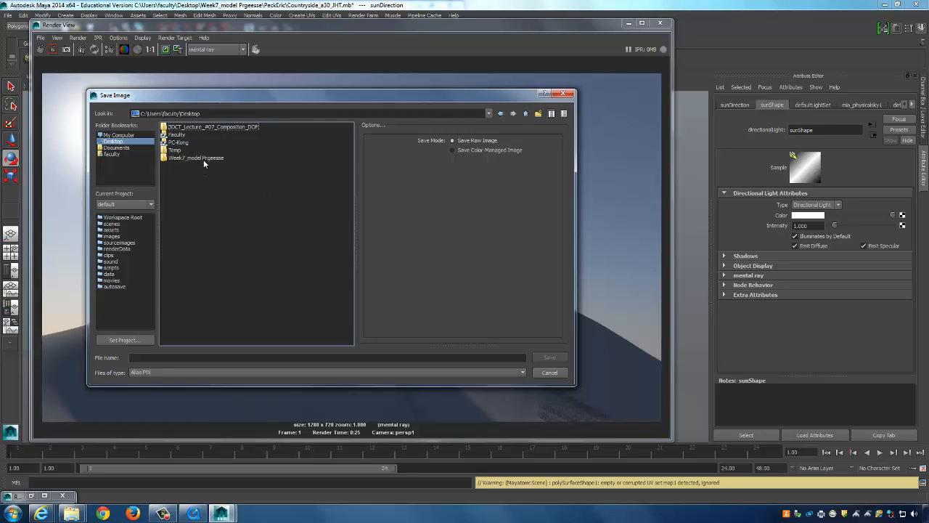
double_click(203, 159)
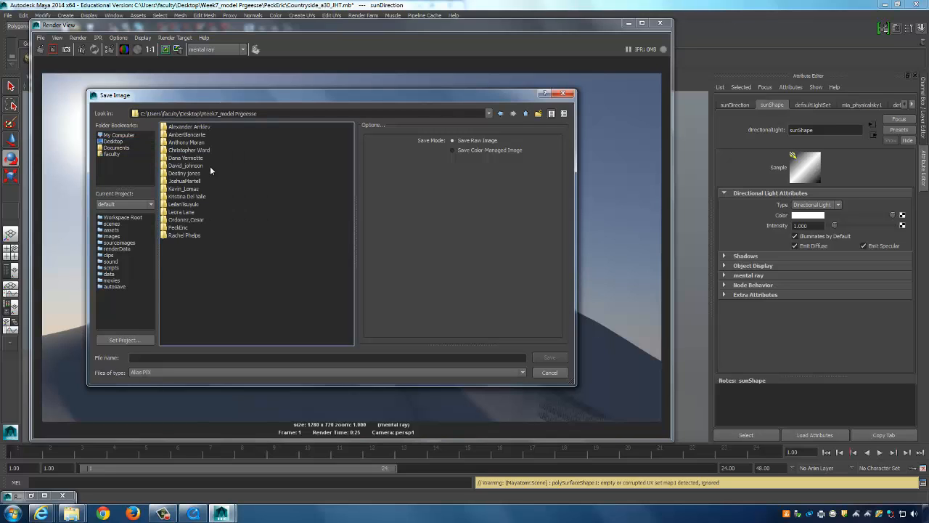
double_click(190, 228)
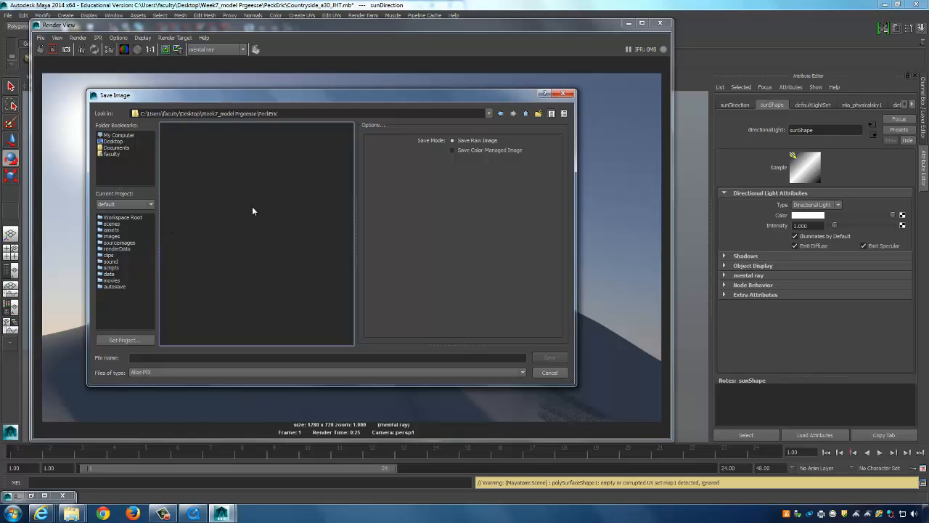
Create a Video folder with an Images folder inside it, and open Images.
right_click(253, 211)
click(282, 222)
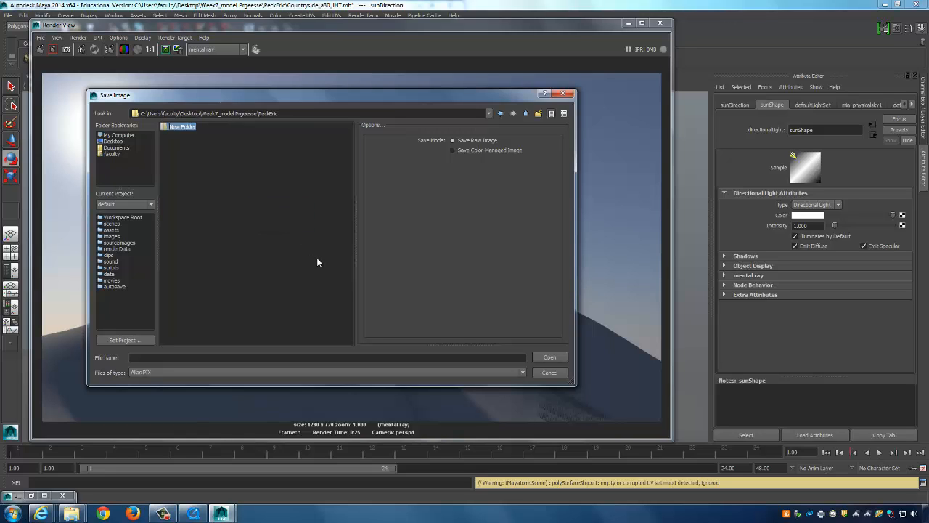
text(Video)
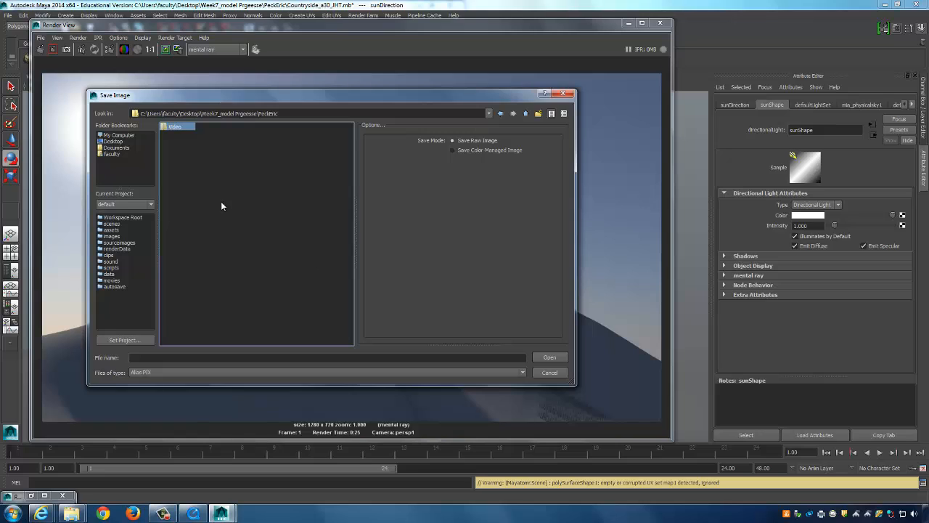
double_click(178, 128)
right_click(286, 213)
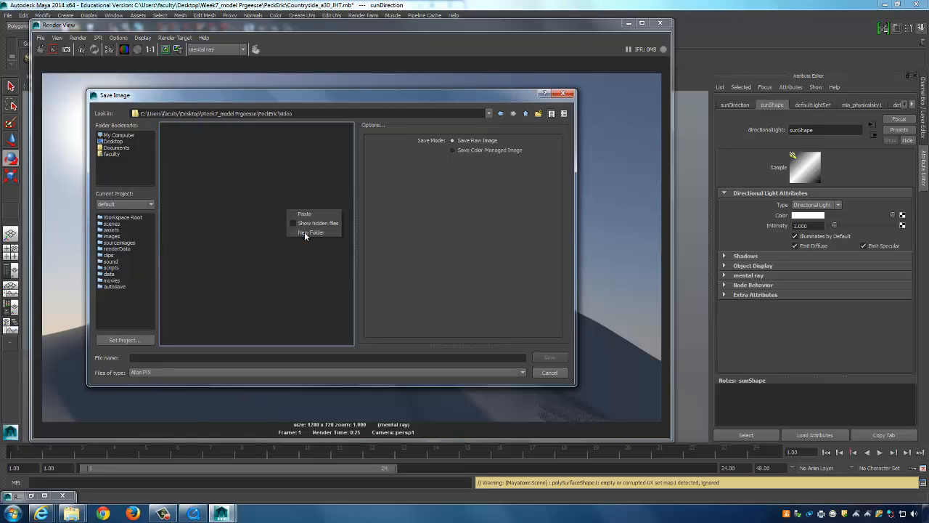
click(304, 232)
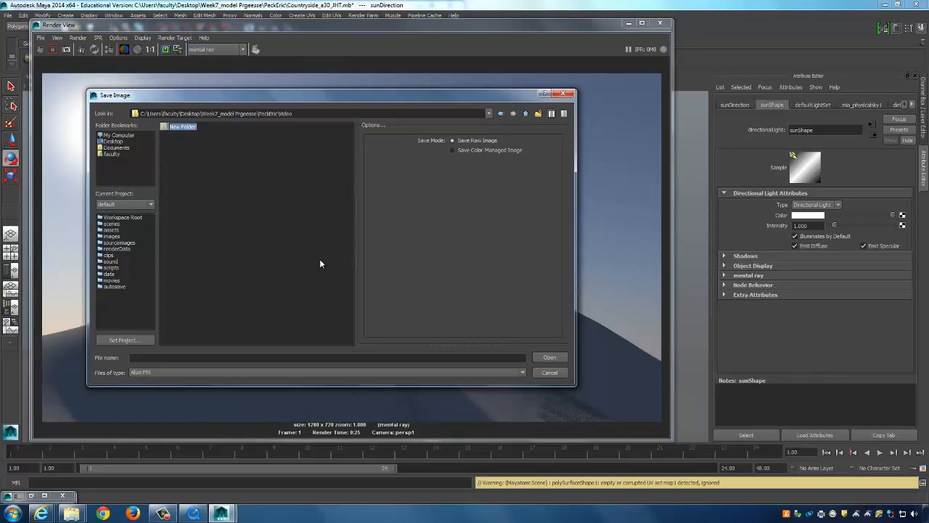
text(Images)
key(Return)
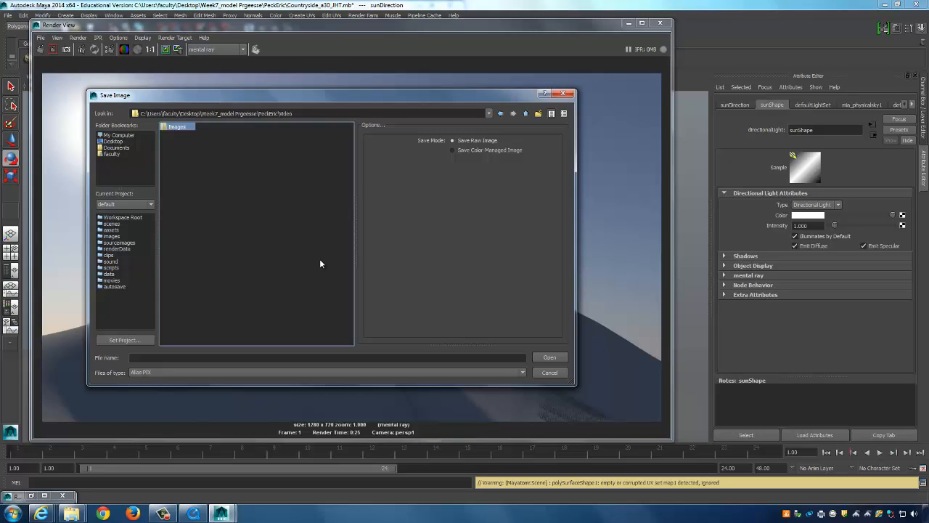
double_click(176, 127)
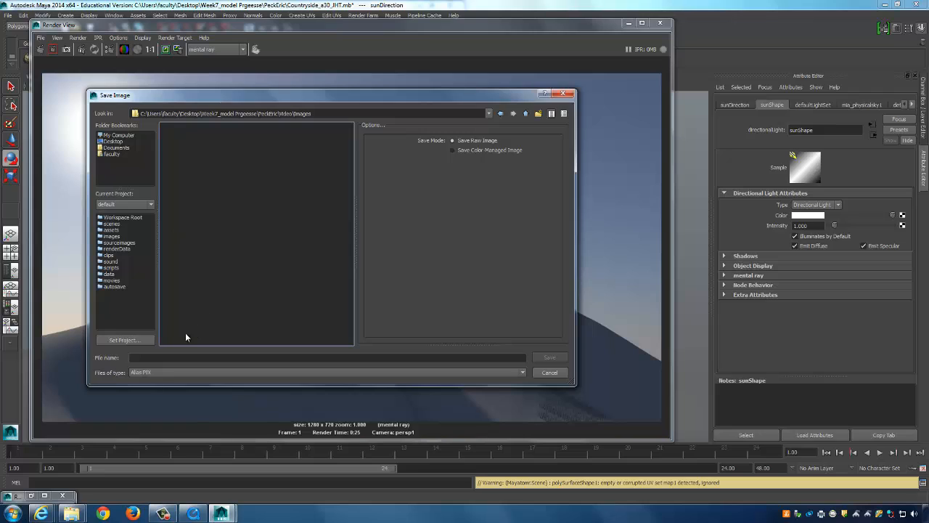
Create a Shot_01 folder in Images and save the render there as Shot_01_A.
right_click(227, 222)
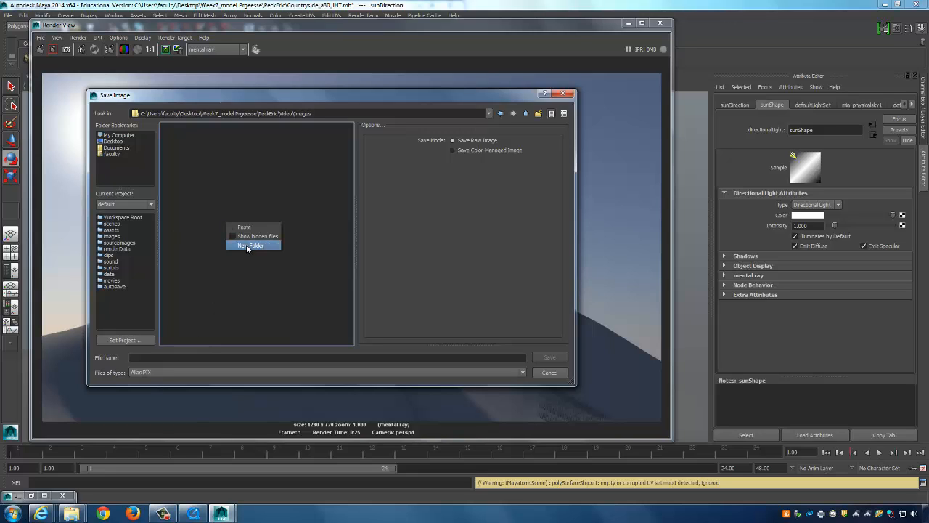
click(247, 246)
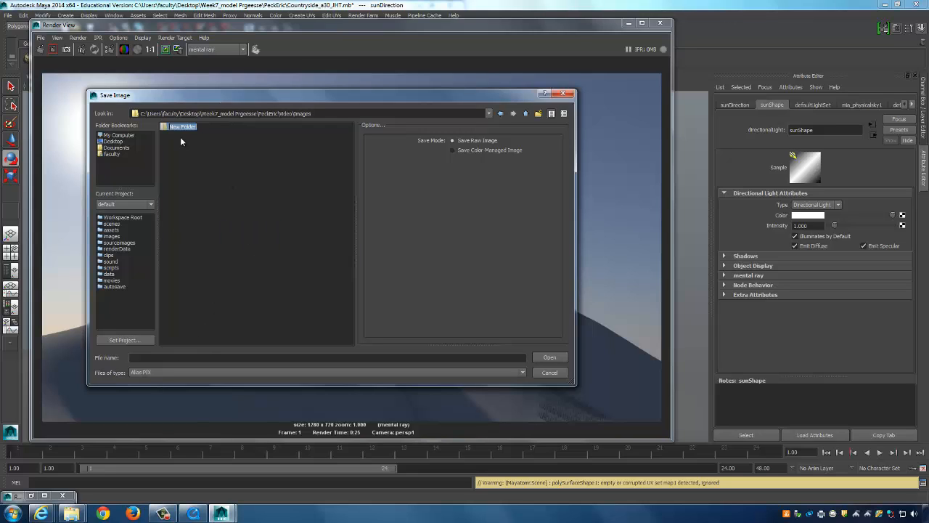
text(Shot_1)
key(Return)
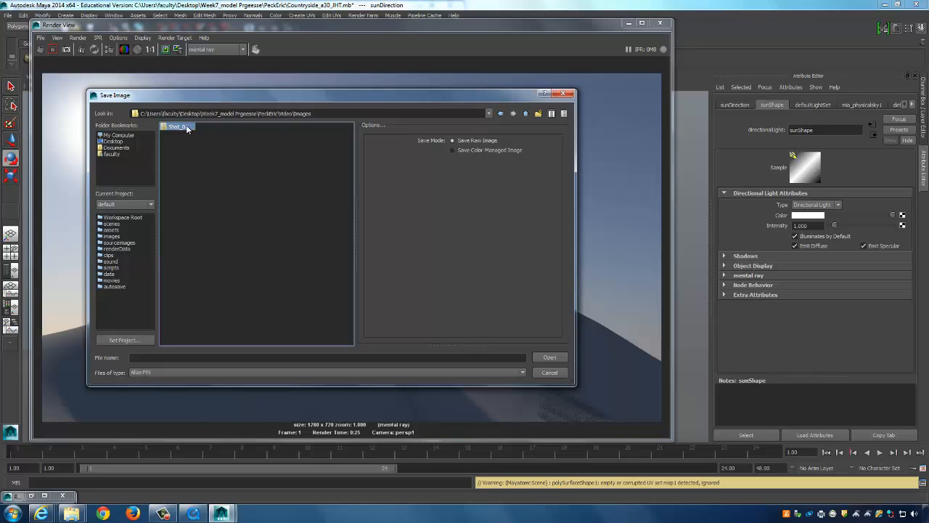
key(Return)
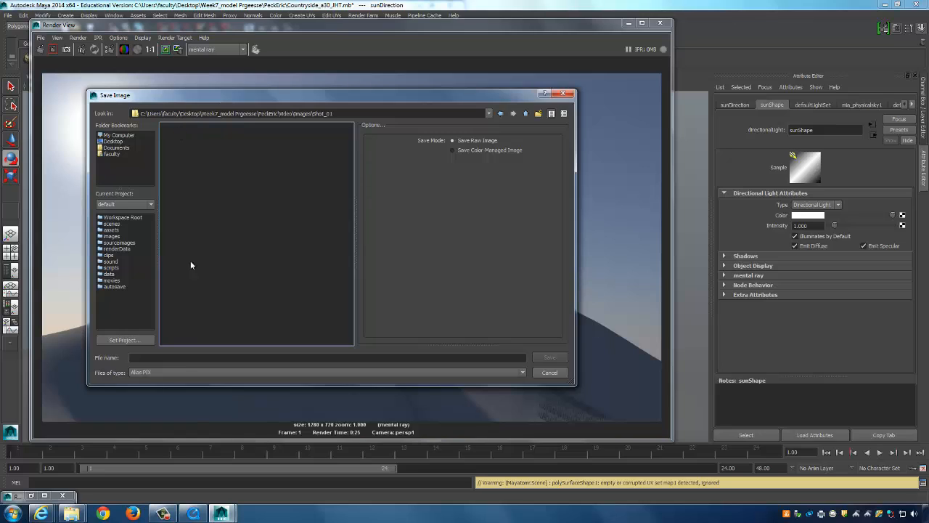
click(176, 357)
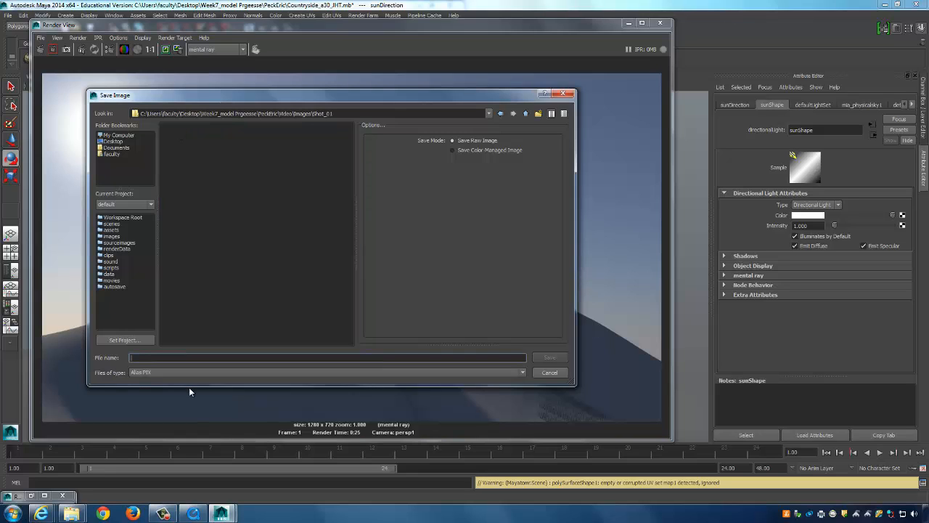
text(Shot_01_A)
click(547, 357)
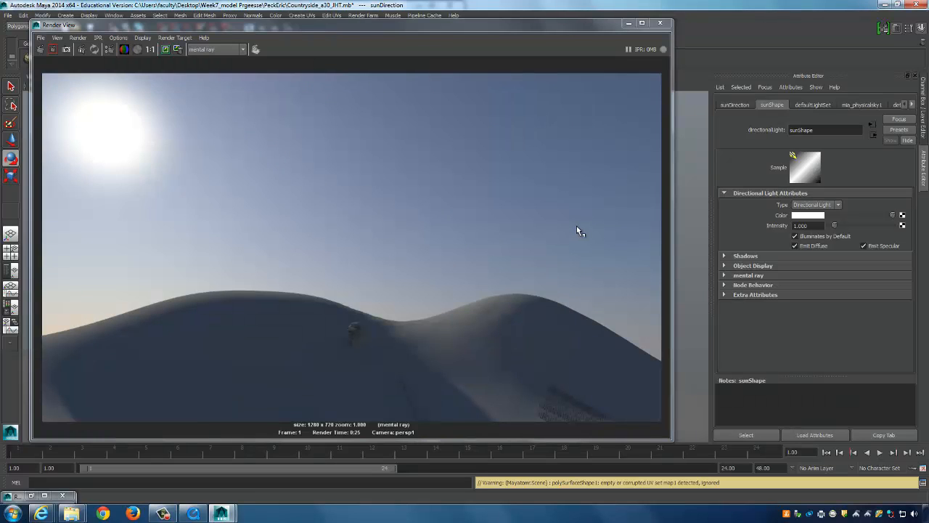
Tilt the persp camera to frame the tree, barn, truck and water tower, then render it.
click(629, 23)
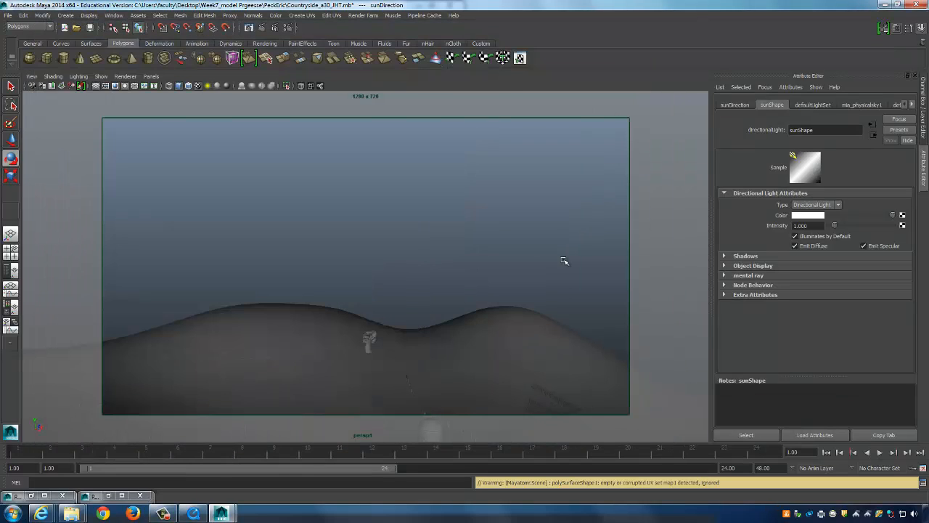
alt+drag(532, 257, 527, 205)
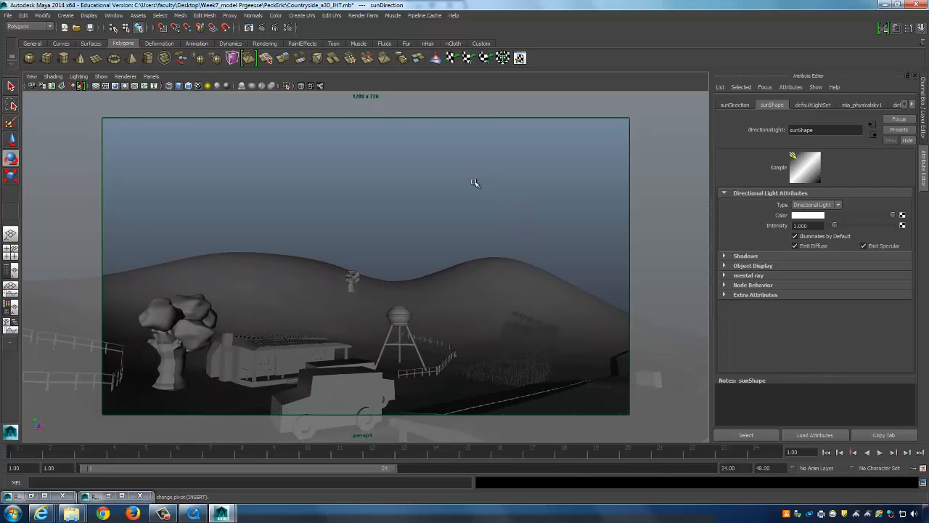
click(262, 27)
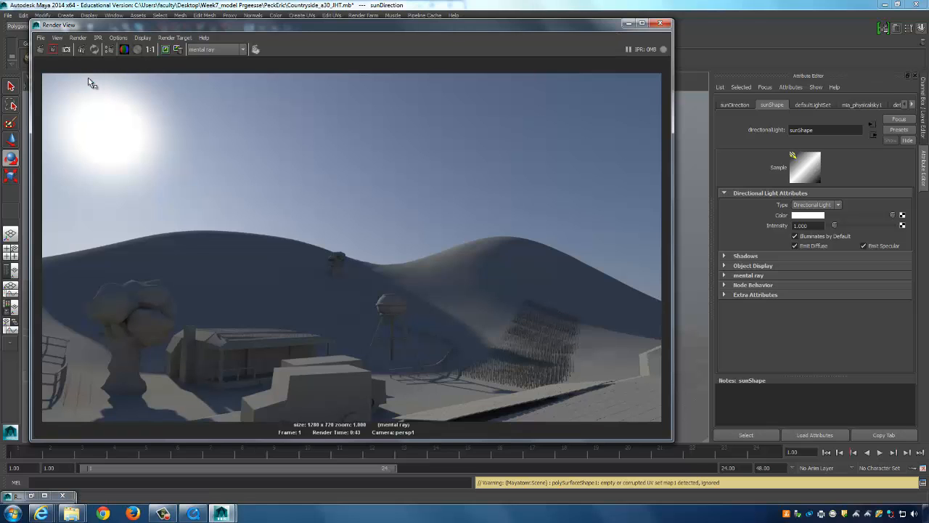
Save the farmhouse render as JPEG Shot_01_b.jpg, reusing the Shot_01_a name with a changed to b.
click(41, 37)
click(70, 61)
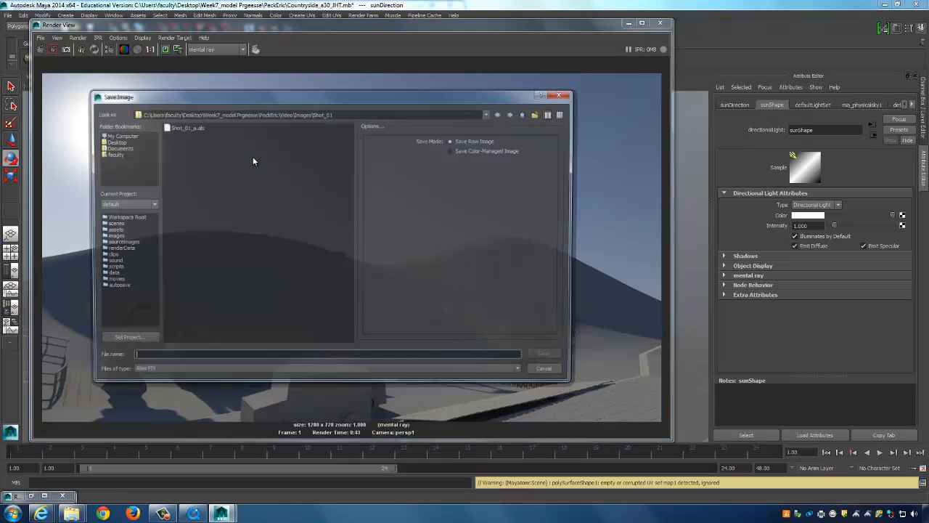
click(184, 127)
click(201, 356)
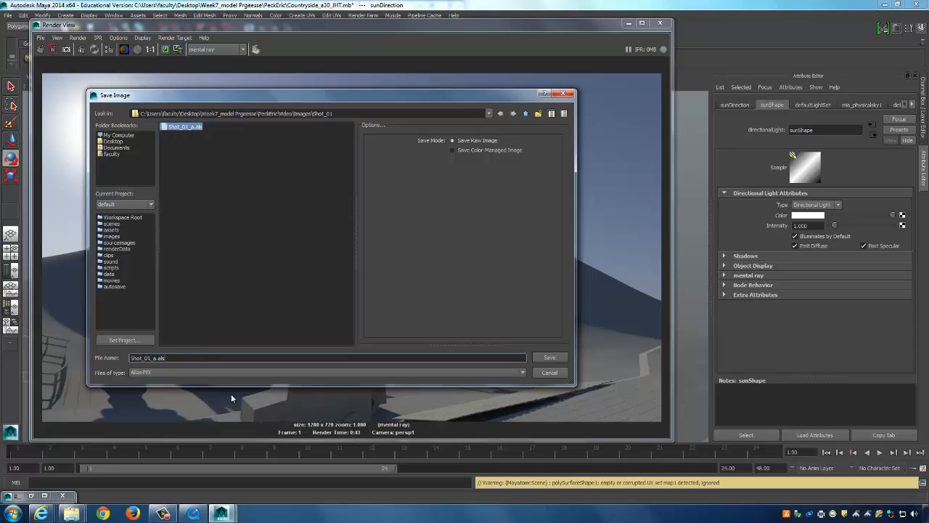
key(BackSpace)
text(b)
click(230, 373)
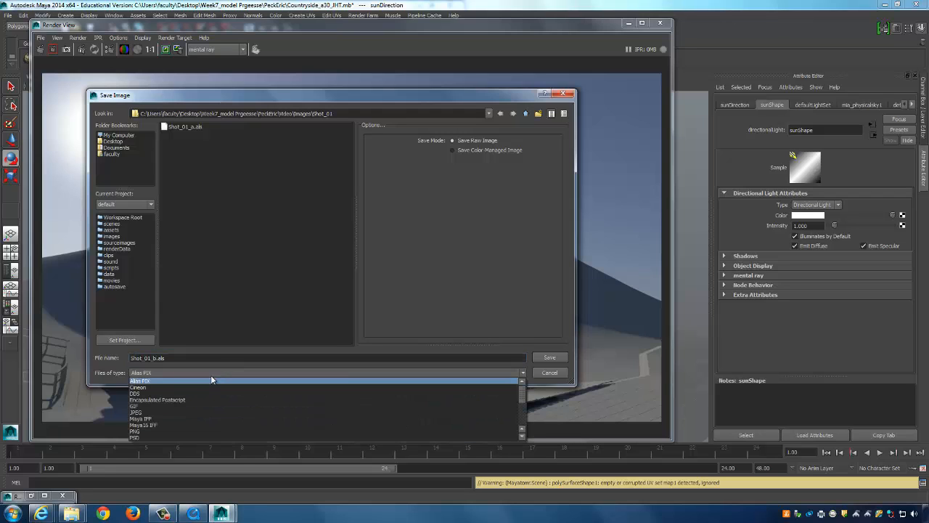
click(142, 413)
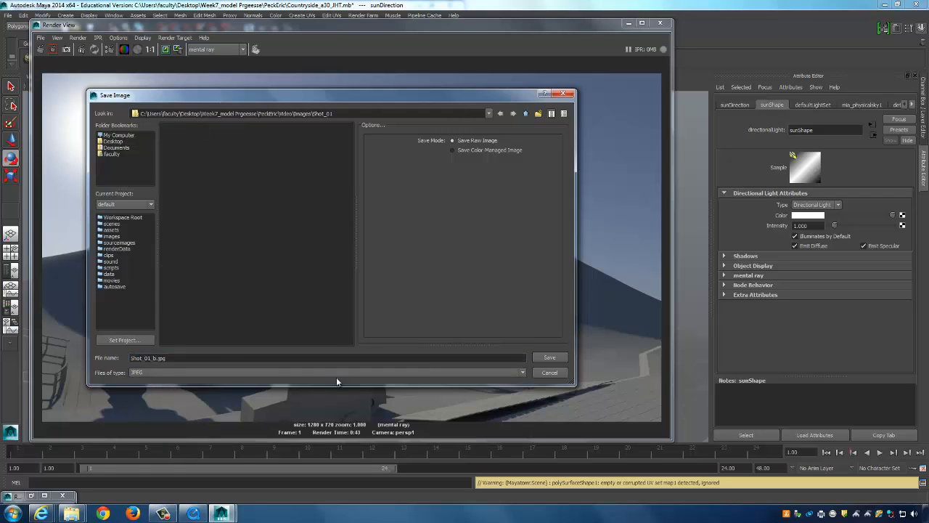
click(550, 358)
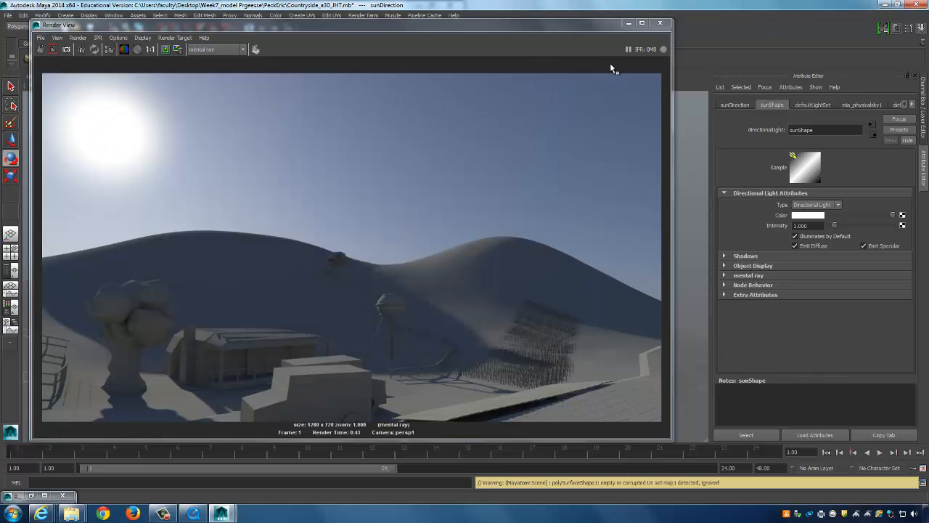
Pan and zoom the persp camera toward the building.
click(628, 27)
scroll(508, 268, up, 5)
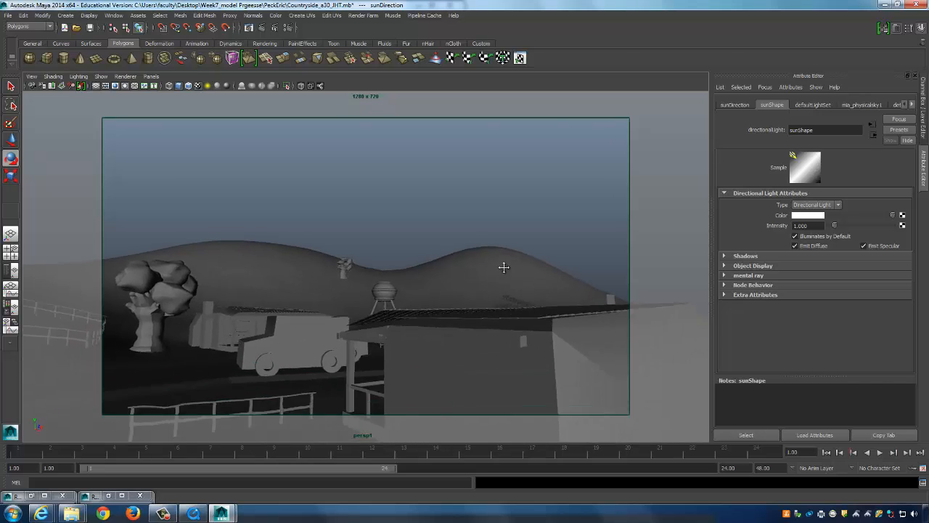
mouse_move(507, 257)
alt+middle_down()
mouse_move(515, 259)
mouse_move(501, 245)
mouse_move(508, 255)
mouse_move(510, 245)
alt+middle_up()
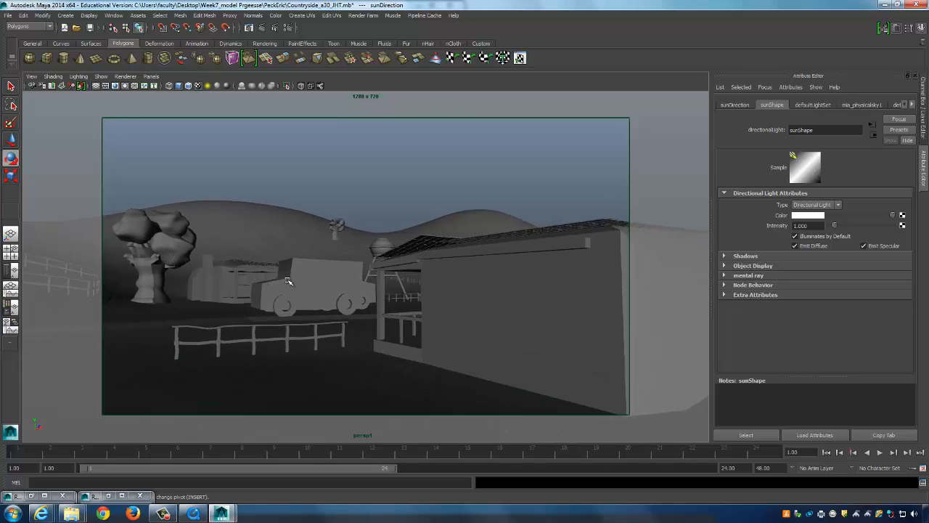
Select the whole group6 truck and move it behind the building.
click(310, 293)
click(311, 293)
key(w)
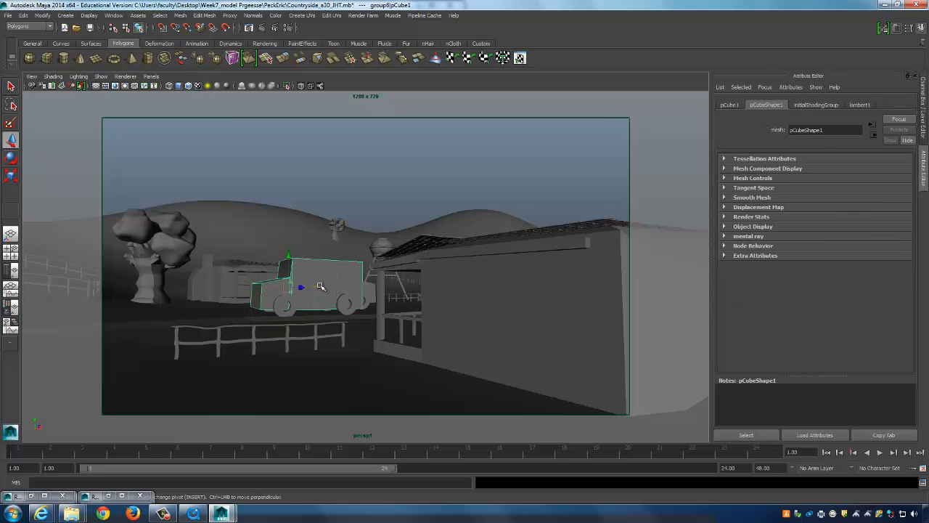
click(254, 293)
drag(255, 293, 201, 295)
key(ctrl+z)
key(ctrl+z)
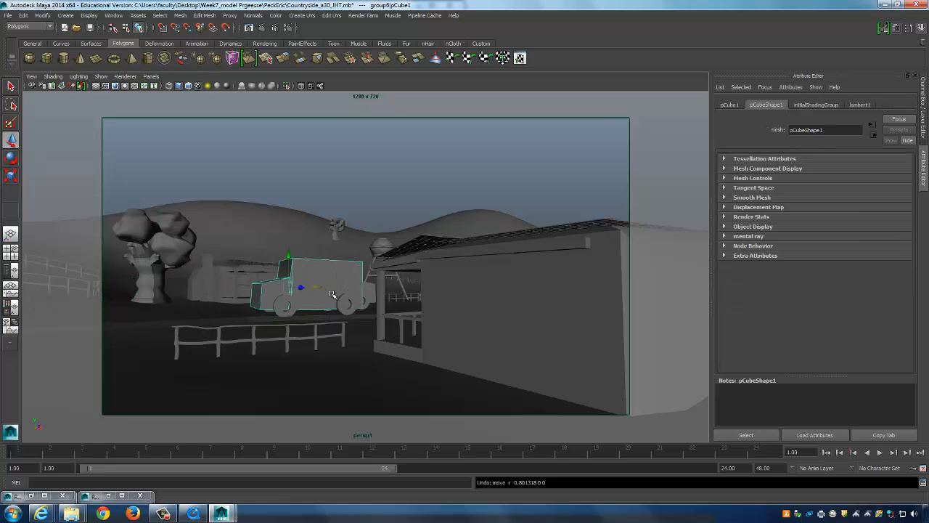
key(Up)
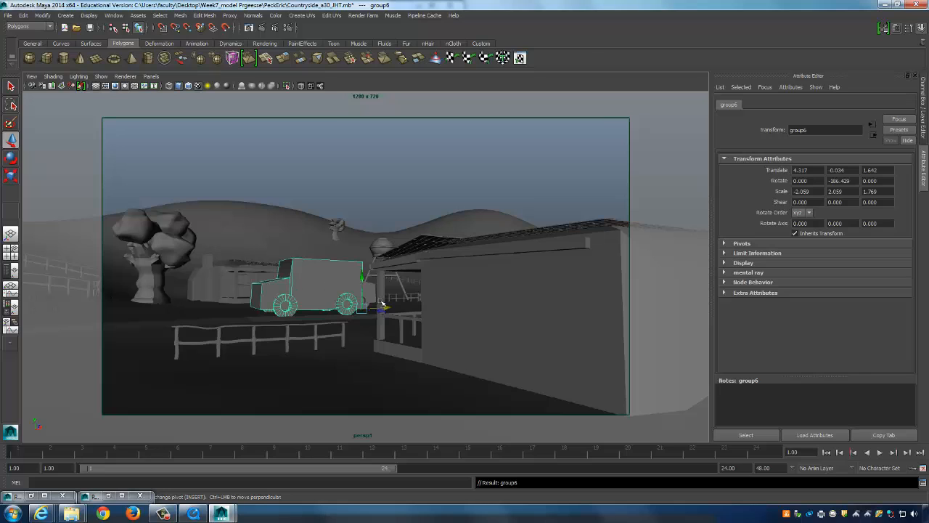
drag(388, 307, 495, 299)
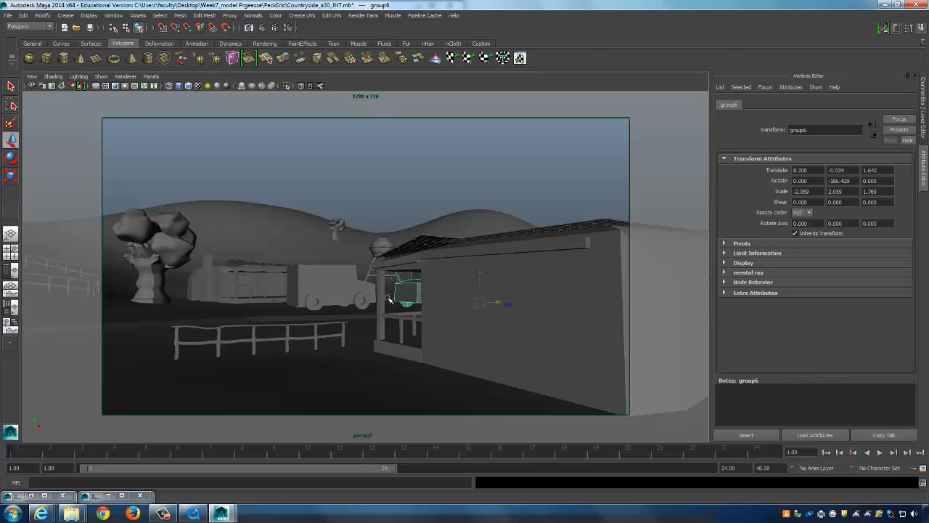
Slide the group2 truck to the left and render the new view.
click(359, 289)
key(Up)
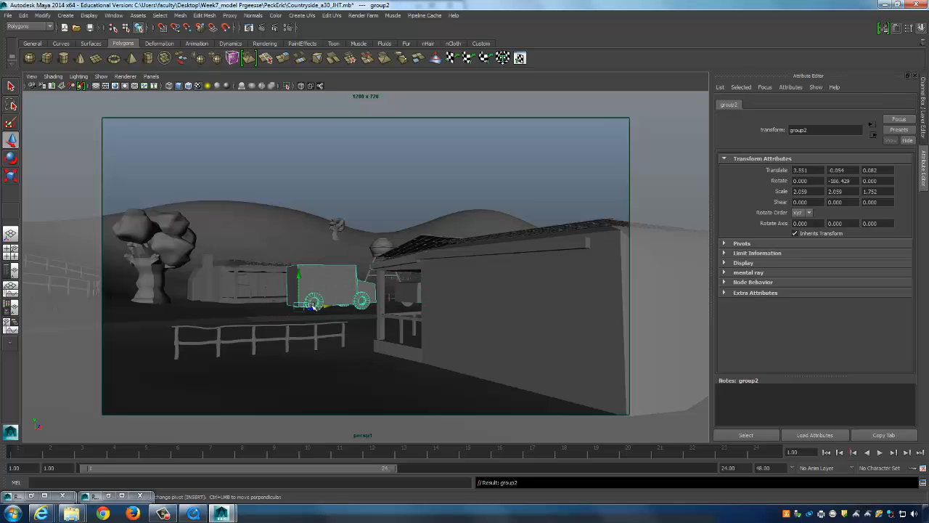
drag(328, 307, 98, 309)
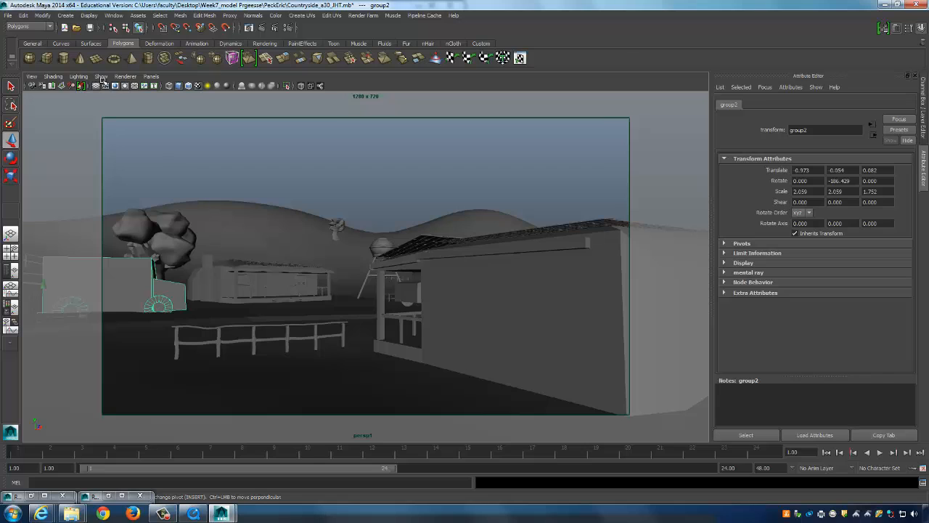
click(263, 28)
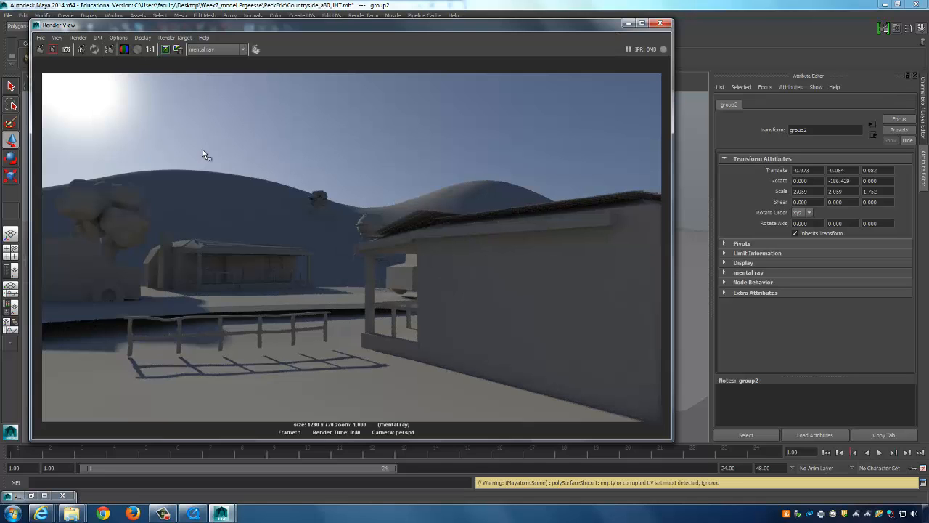
Save the farmhouse-wall render as JPEG Shot_01_c.jpg, changing b to c in the reused name.
click(40, 37)
click(63, 61)
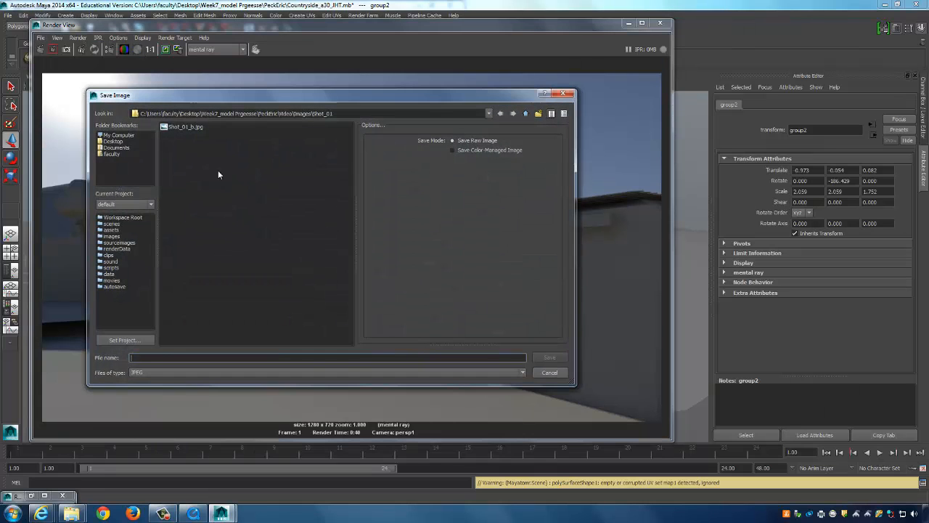
click(178, 128)
click(205, 360)
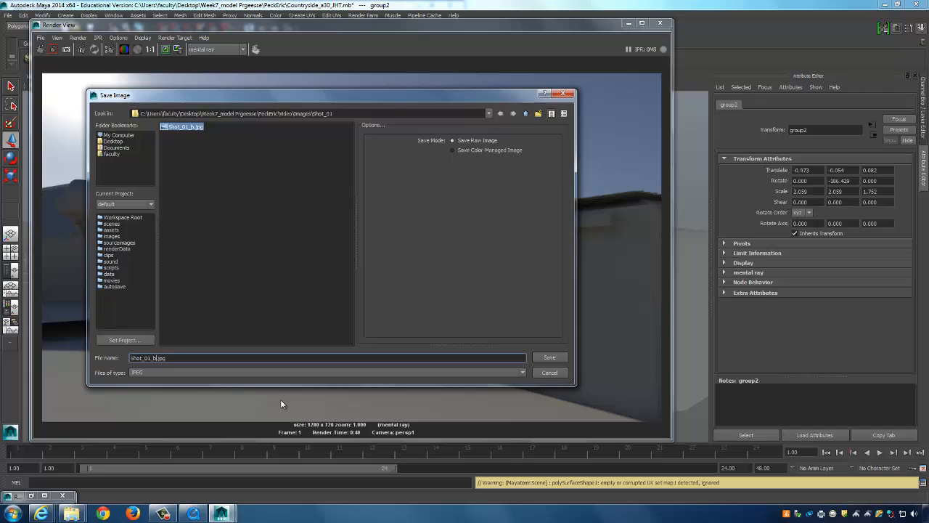
key(BackSpace)
text(c)
click(547, 357)
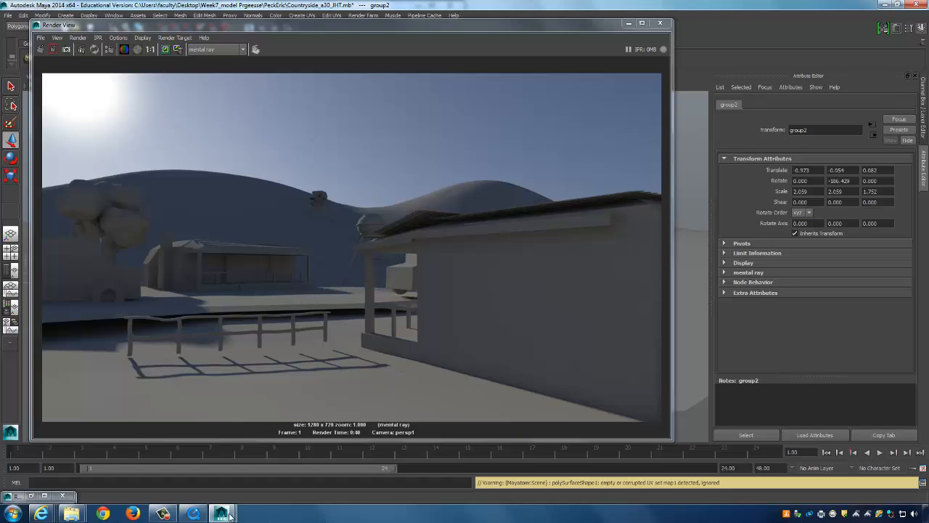
Search the Start menu for 'premiere' and launch Adobe Premiere Pro CC.
click(13, 513)
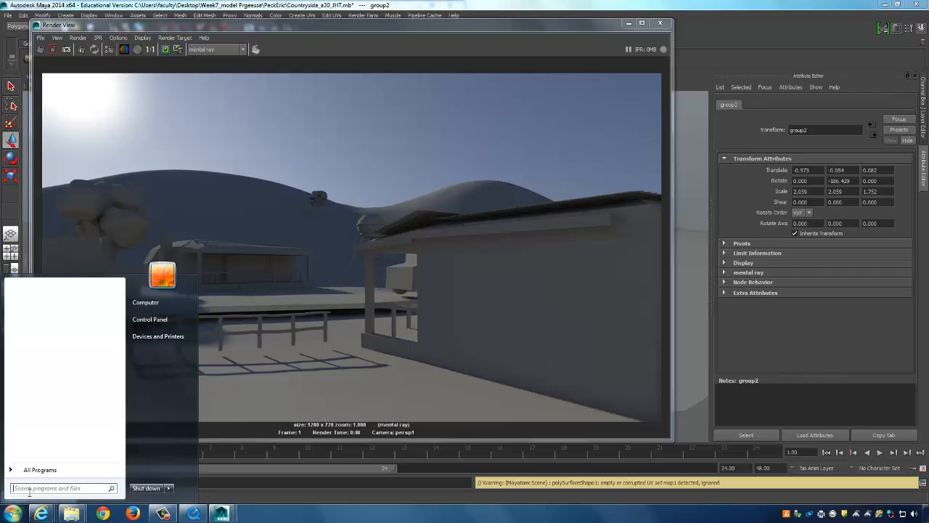
click(29, 490)
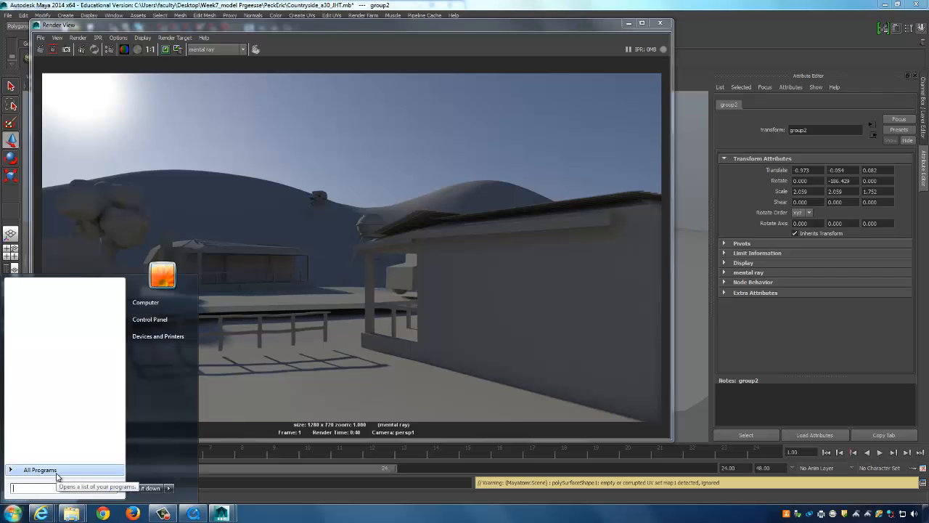
text(premie)
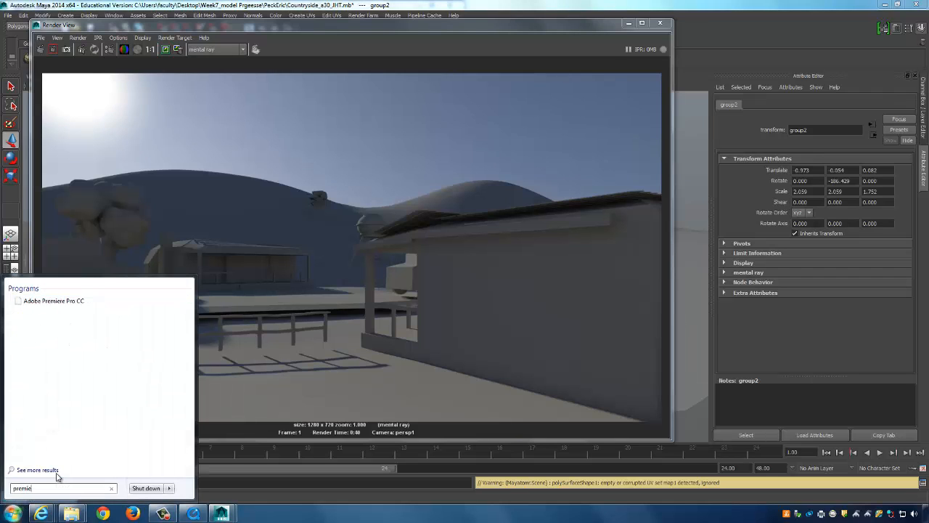
text(re)
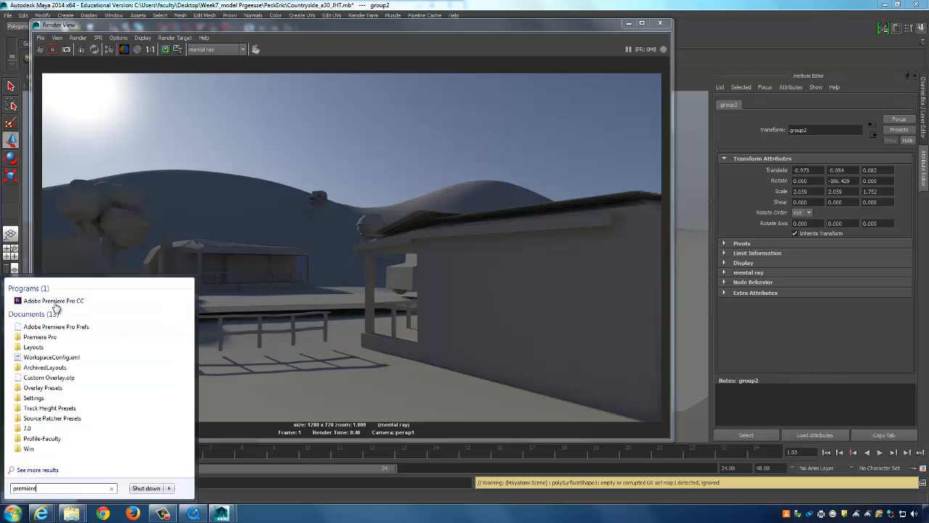
click(54, 301)
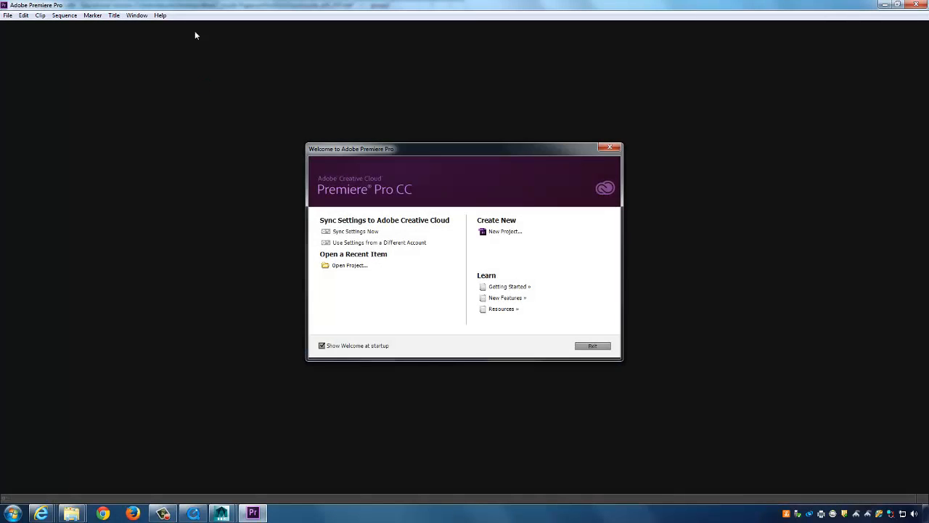
Start a new project and browse to the student's Video folder inside the Week7 model folder.
click(508, 231)
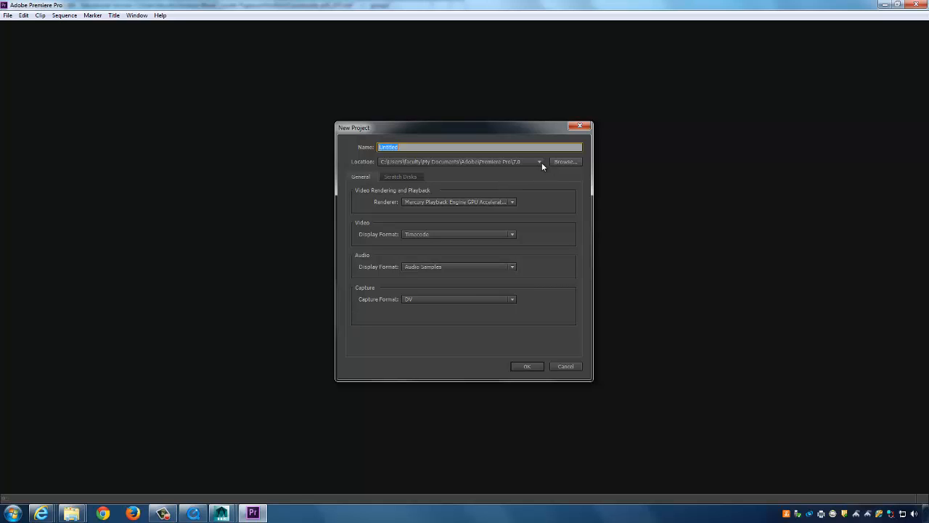
click(560, 161)
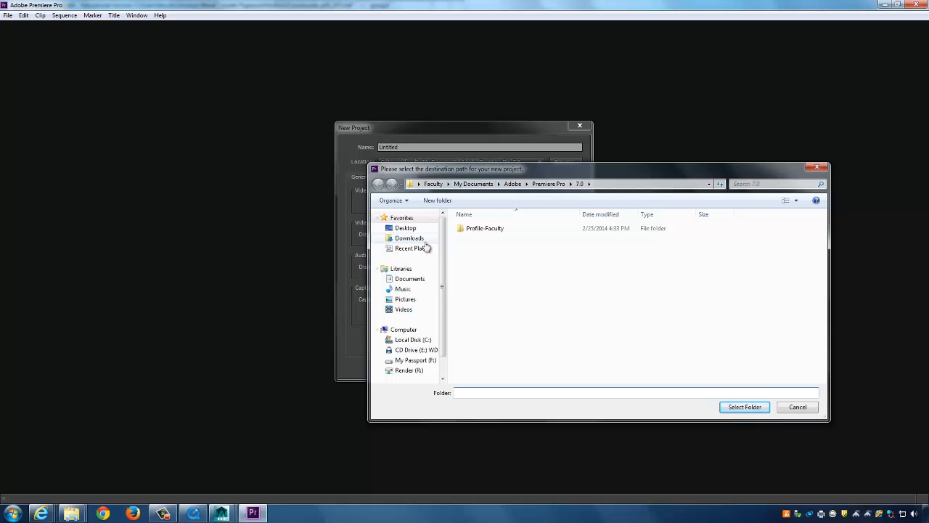
click(405, 230)
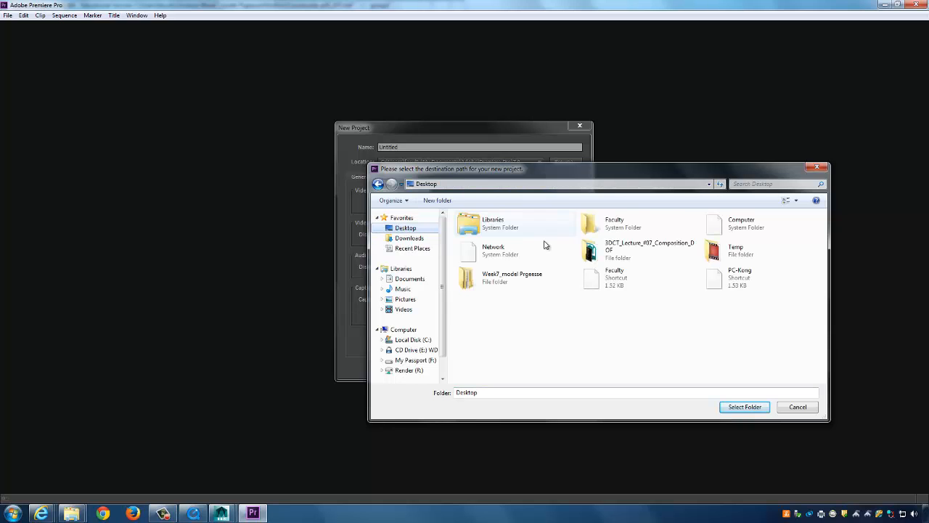
double_click(514, 280)
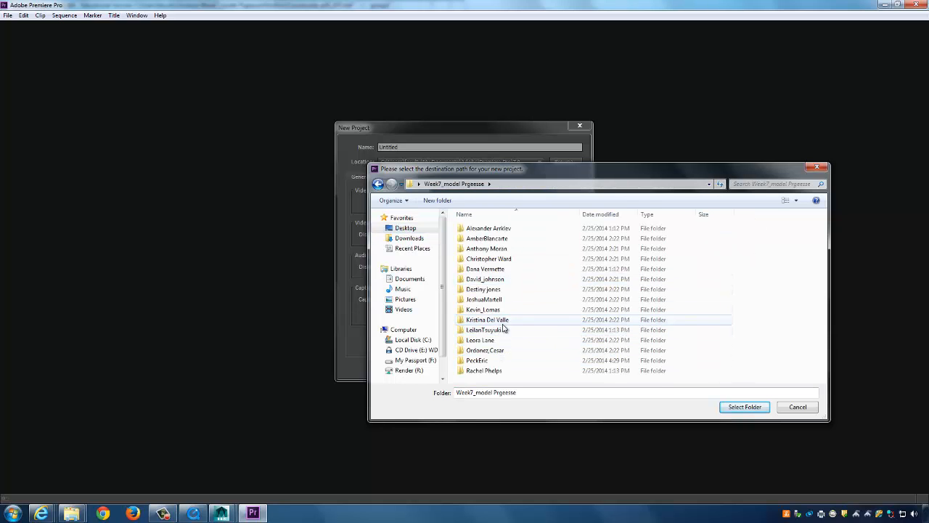
double_click(489, 361)
double_click(476, 229)
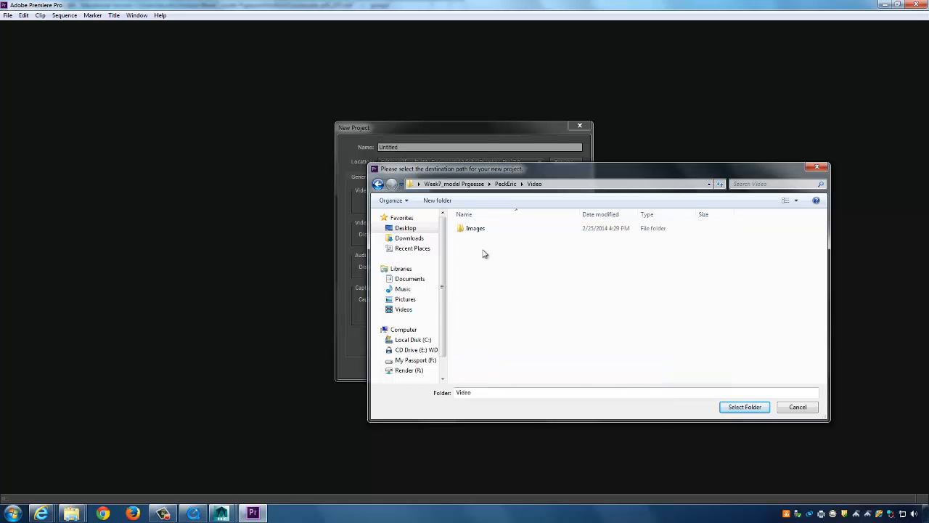
Accept the Video folder as the project location after clearing a mistyped folder name.
double_click(496, 392)
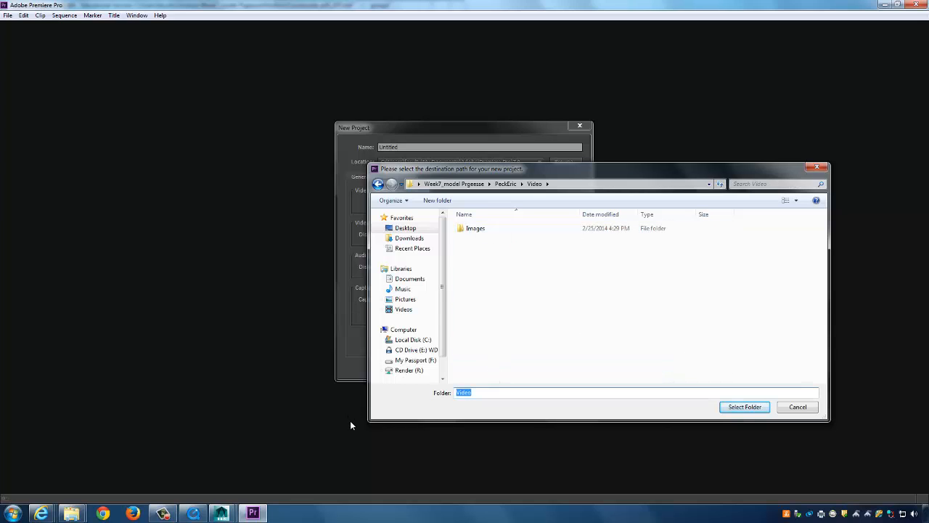
text(Erics_Layout_01)
click(755, 409)
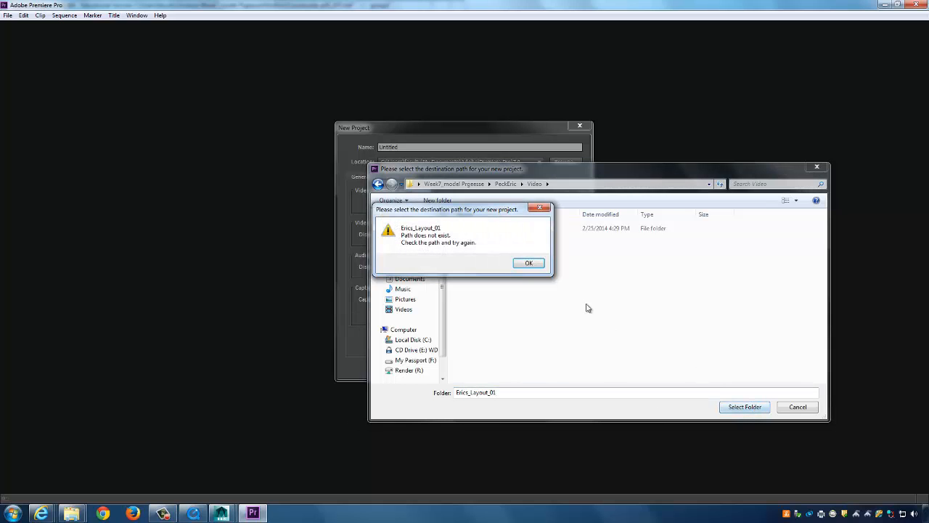
click(530, 265)
drag(514, 397, 360, 396)
key(ctrl+c)
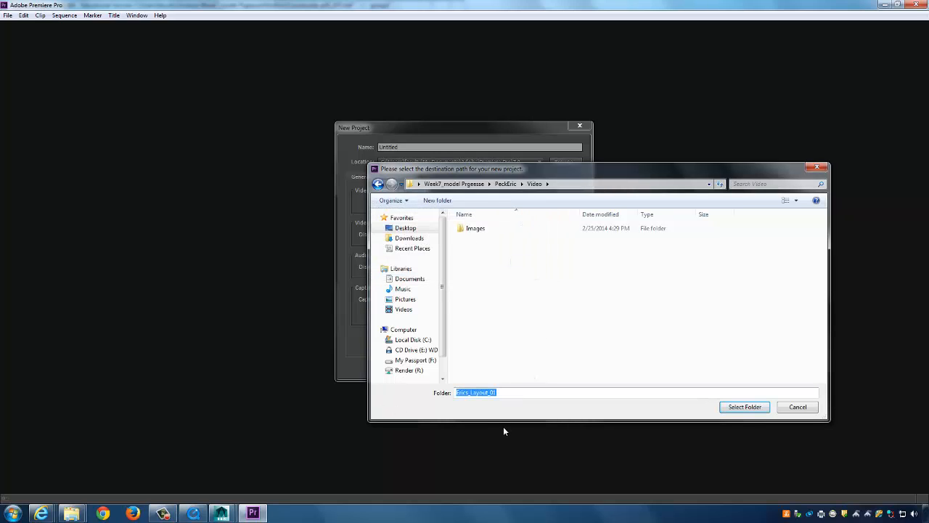
key(BackSpace)
key(Return)
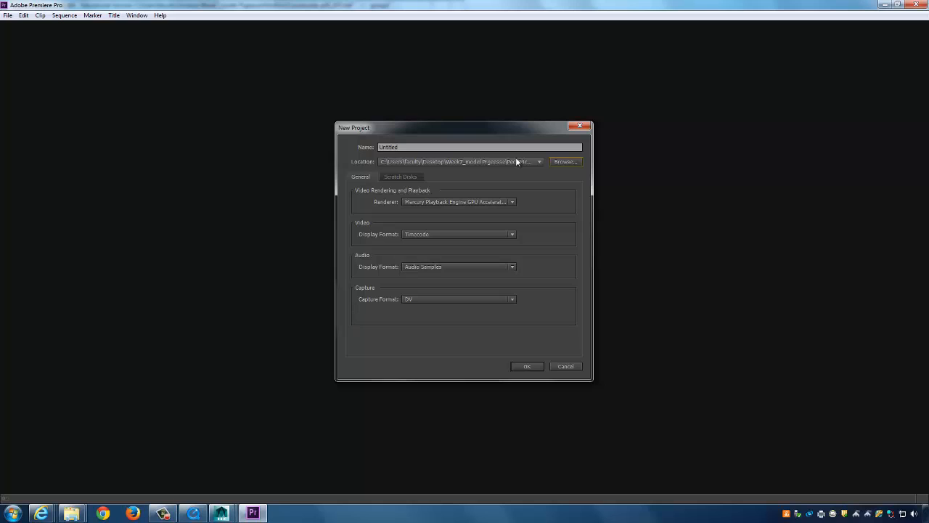
Replace Untitled with the student's layout name and create the project.
drag(403, 148, 306, 154)
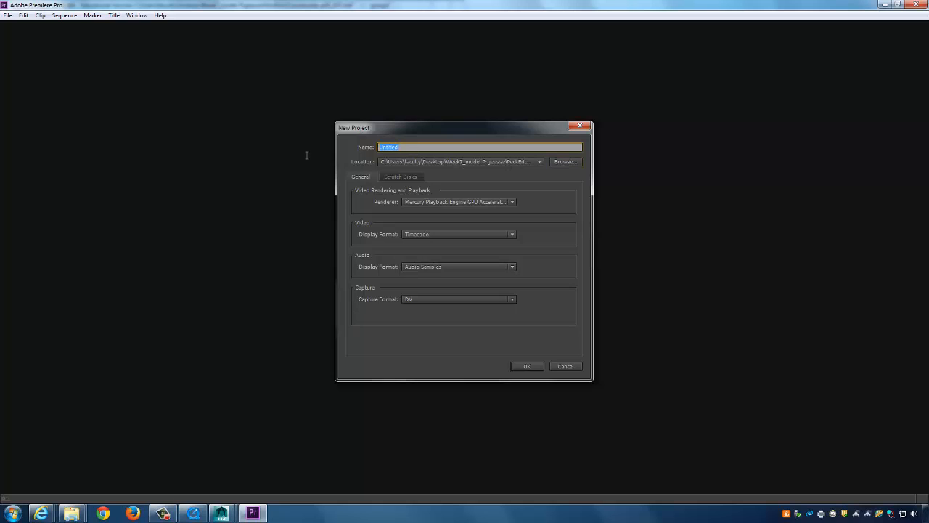
key(ctrl+v)
click(526, 365)
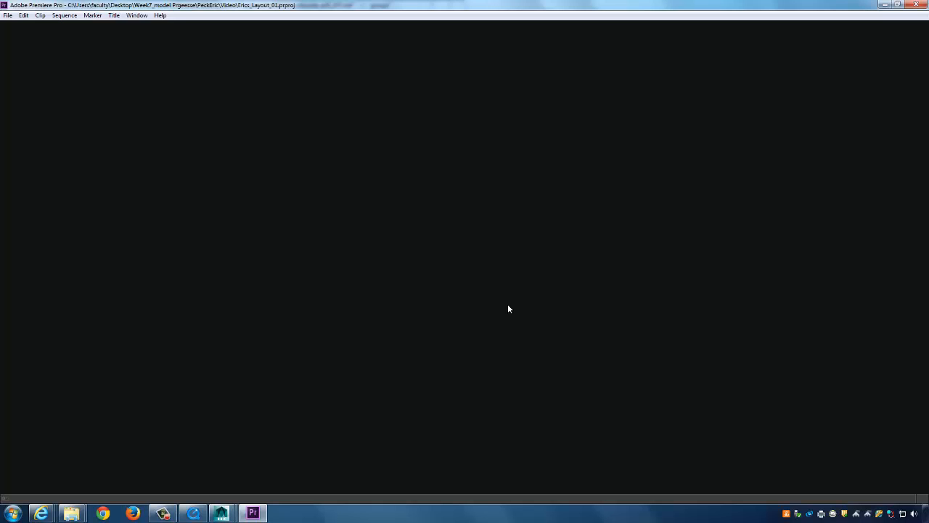
Via File > New > Sequence, create an HDV 720p24 sequence named after the student's 3D layout.
click(63, 15)
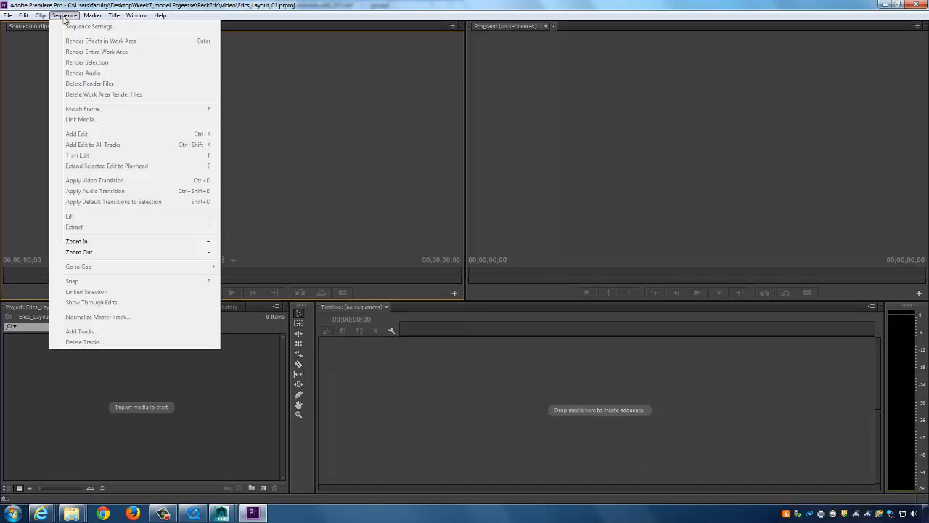
click(67, 16)
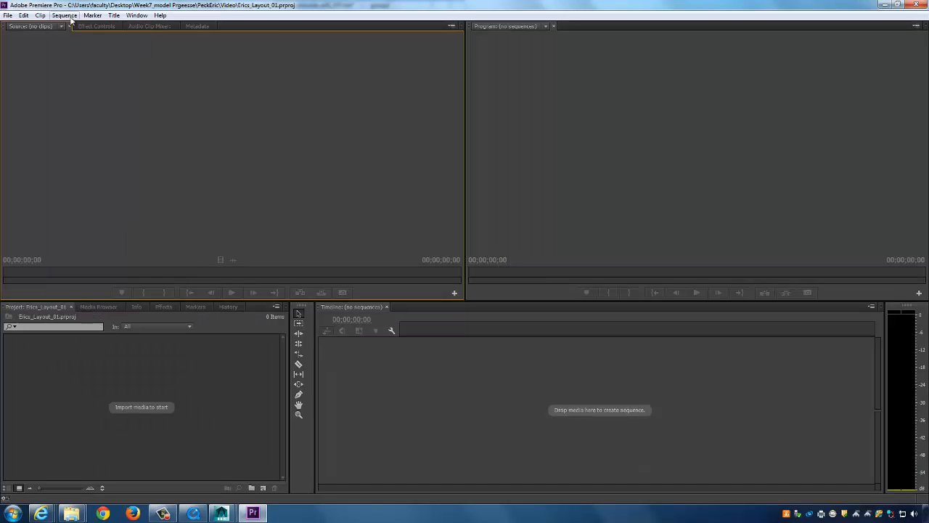
click(7, 15)
mouse_move(21, 26)
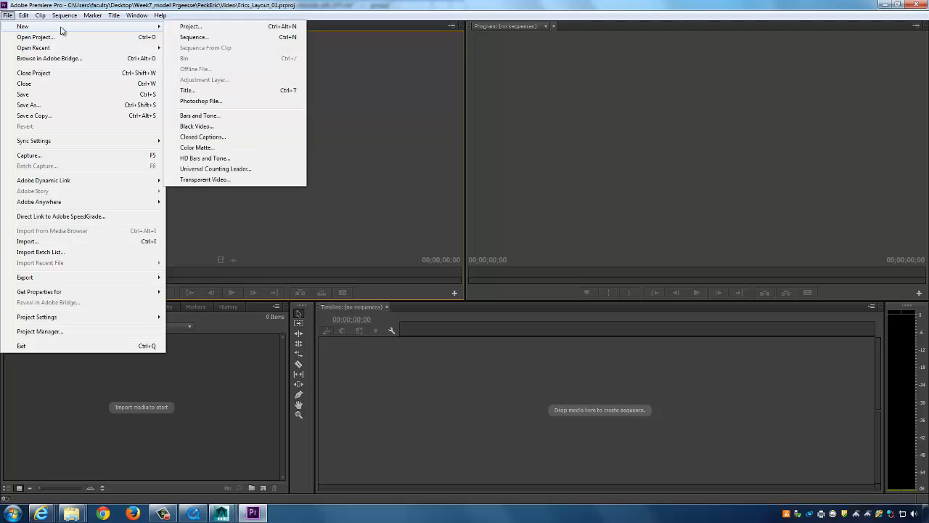
click(207, 37)
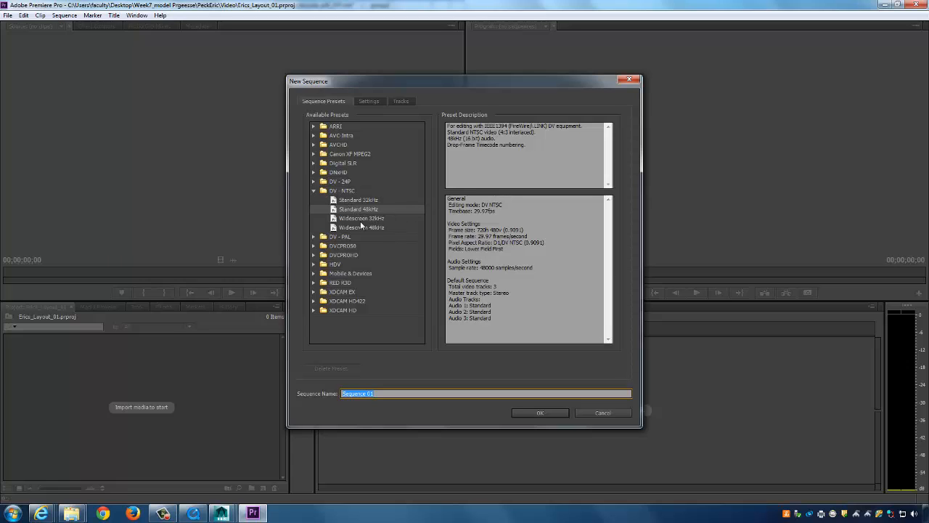
click(315, 264)
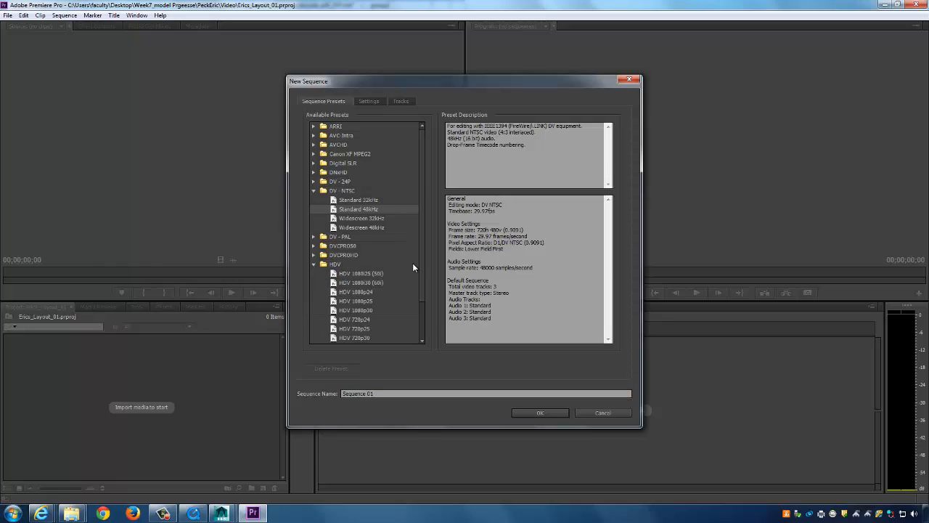
drag(422, 251, 425, 283)
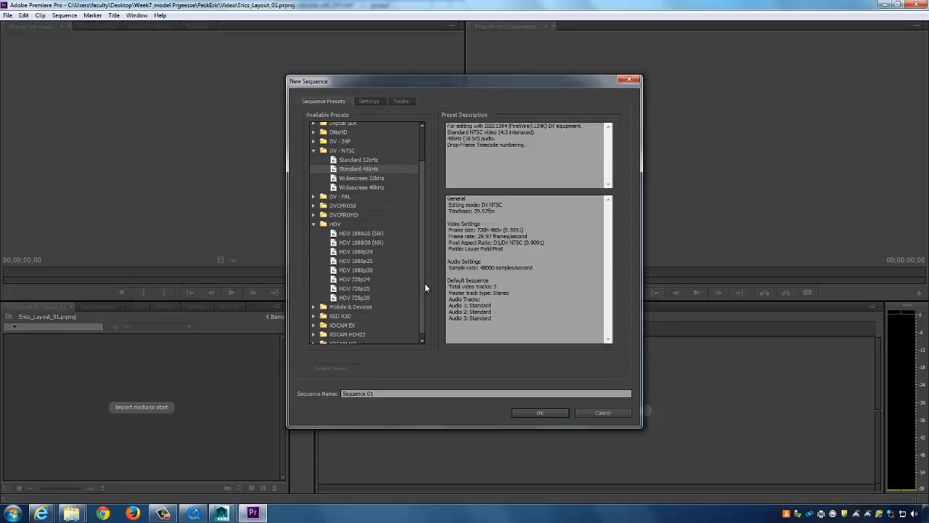
click(363, 280)
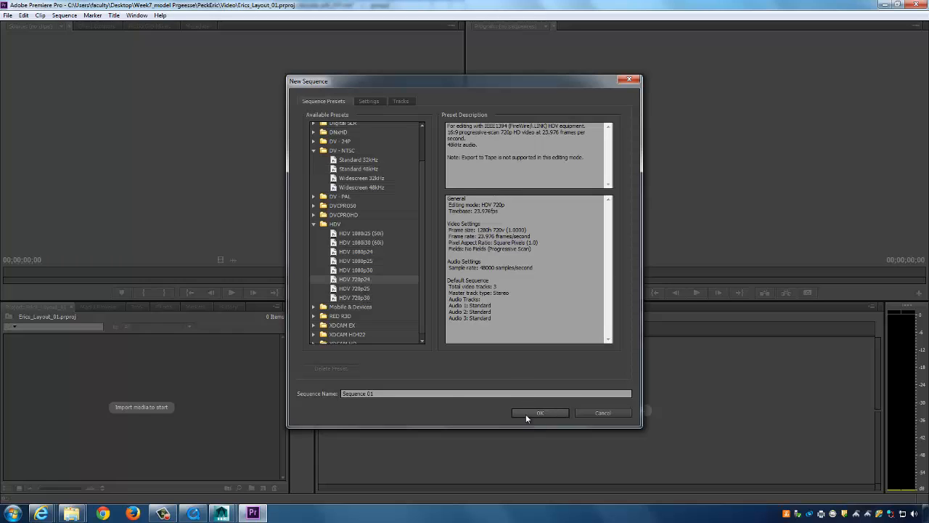
key(Tab)
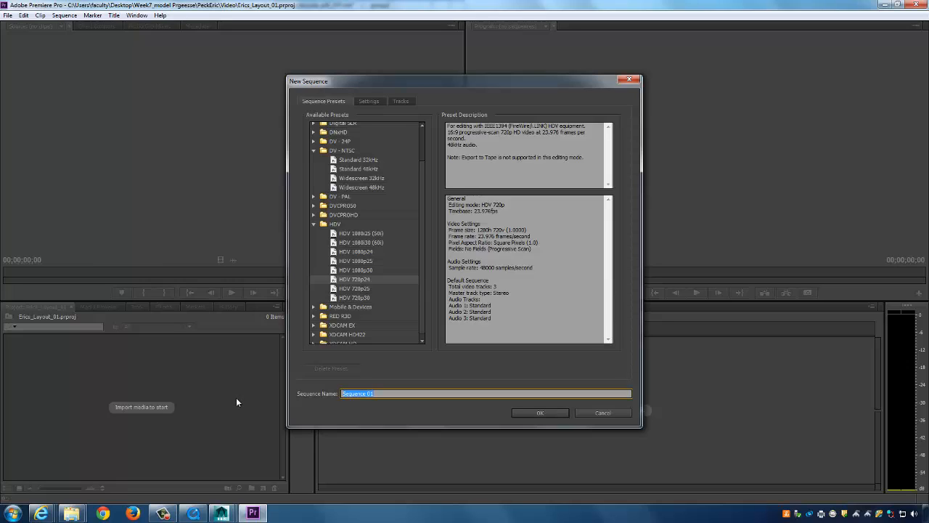
text(E)
text(rics_)
text(3D)
text(_a)
text(ayout)
click(540, 412)
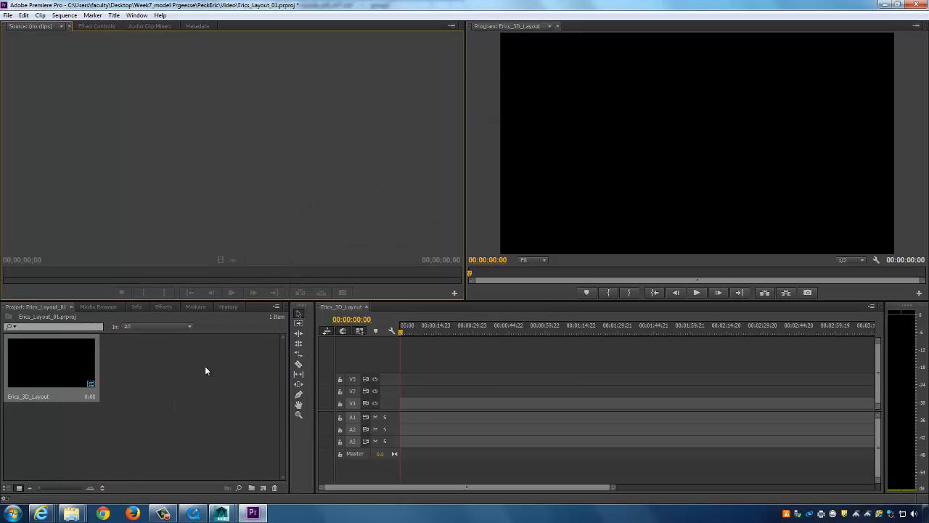
In Explorer, open Video > Images > Shot_01 and drag the window aside over Premiere.
right_click(196, 360)
click(168, 365)
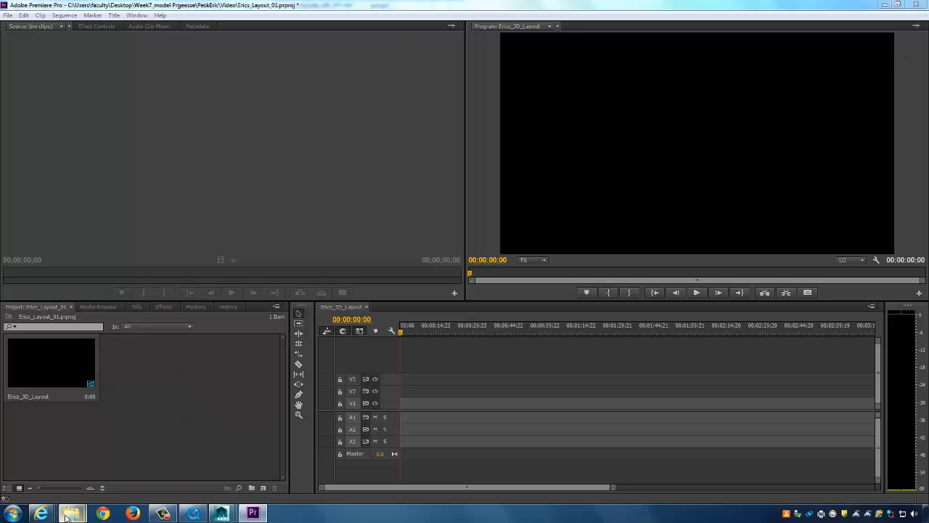
mouse_move(71, 513)
click(174, 450)
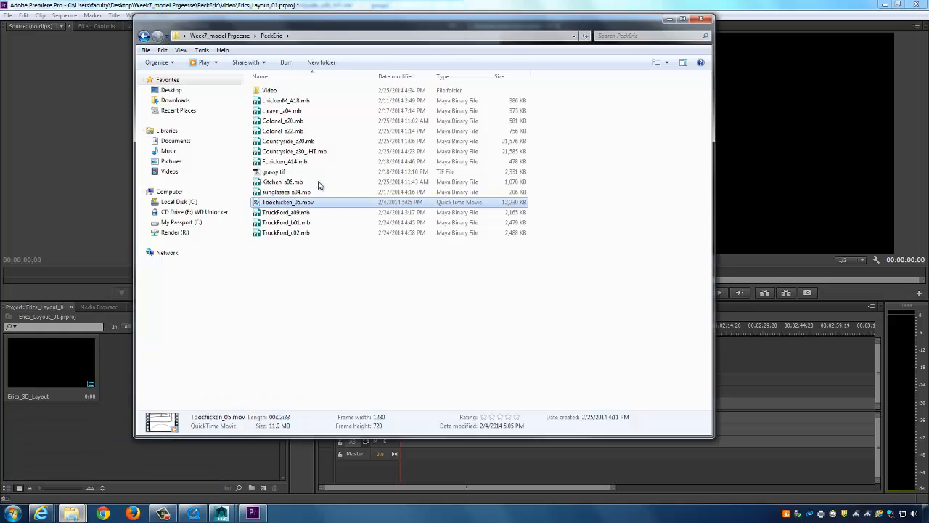
double_click(268, 90)
double_click(283, 105)
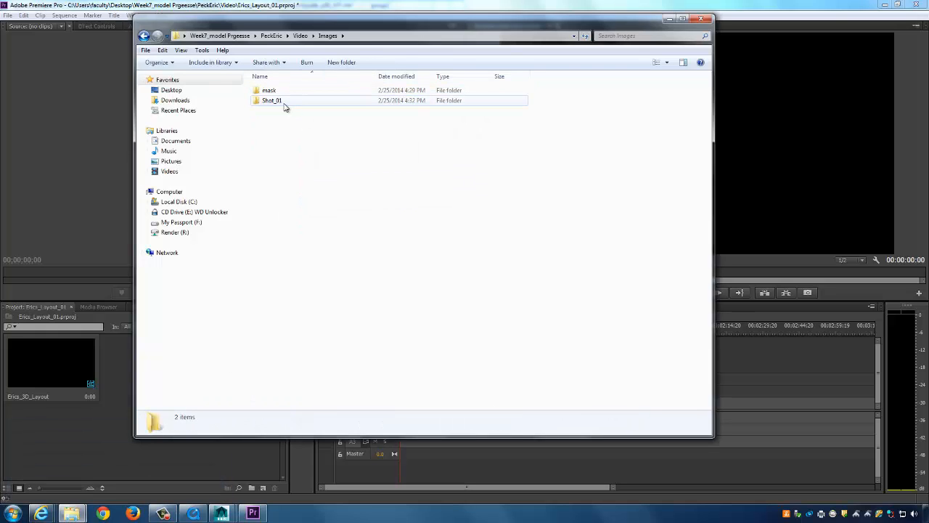
double_click(280, 106)
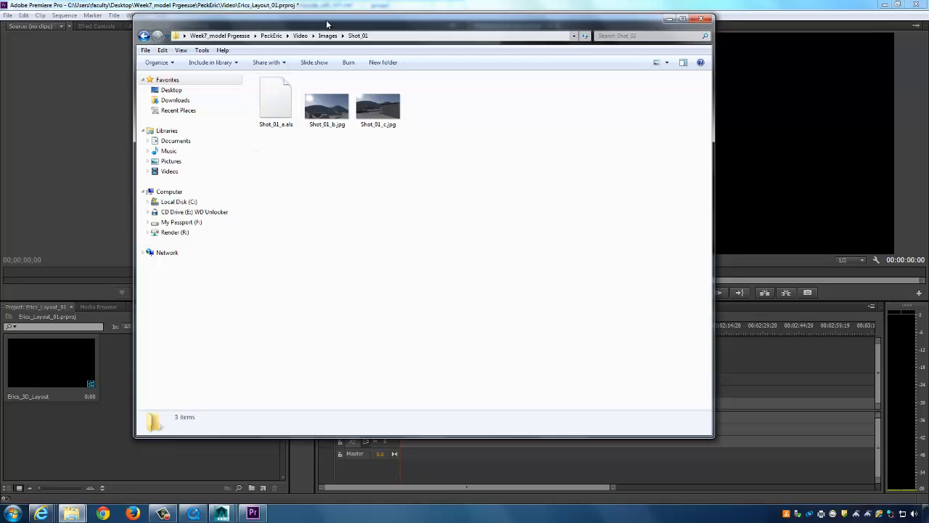
drag(262, 30, 230, 49)
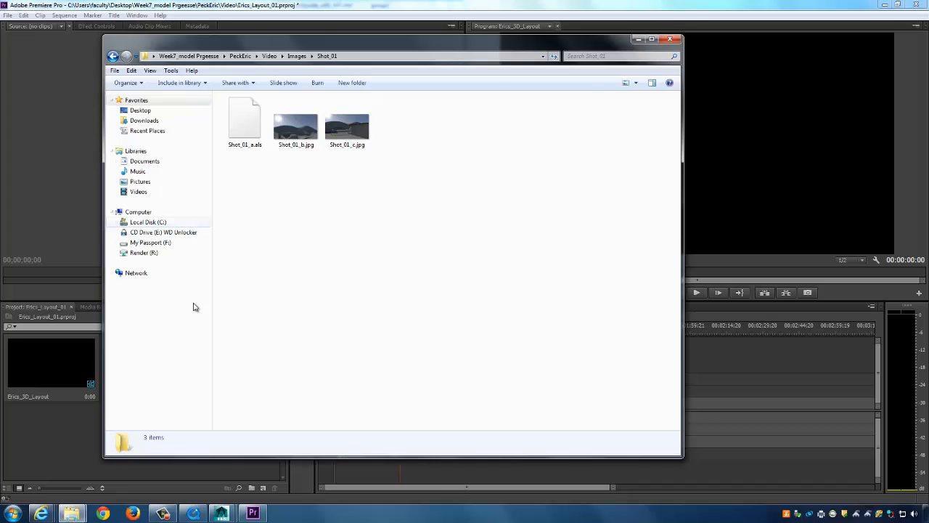
Launch FCheck from a Start menu search and arrange its windows.
click(13, 513)
click(37, 489)
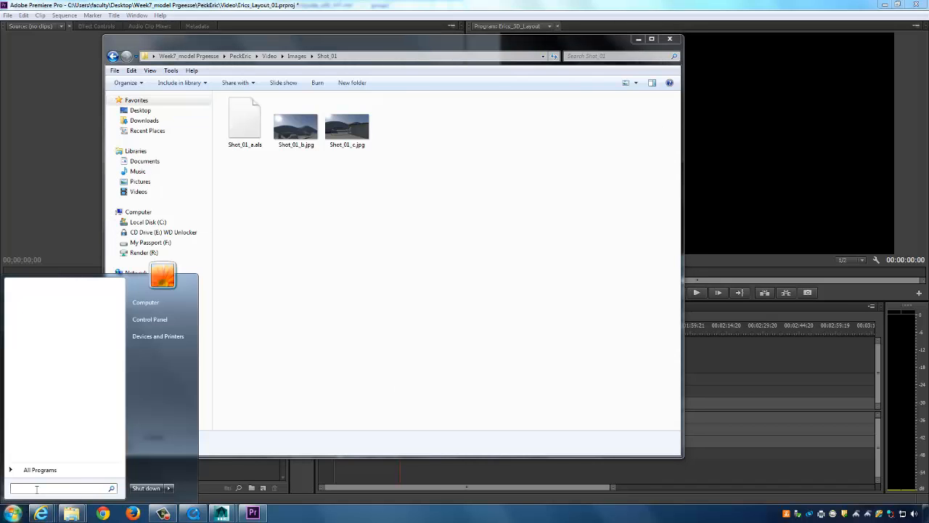
text(fchek)
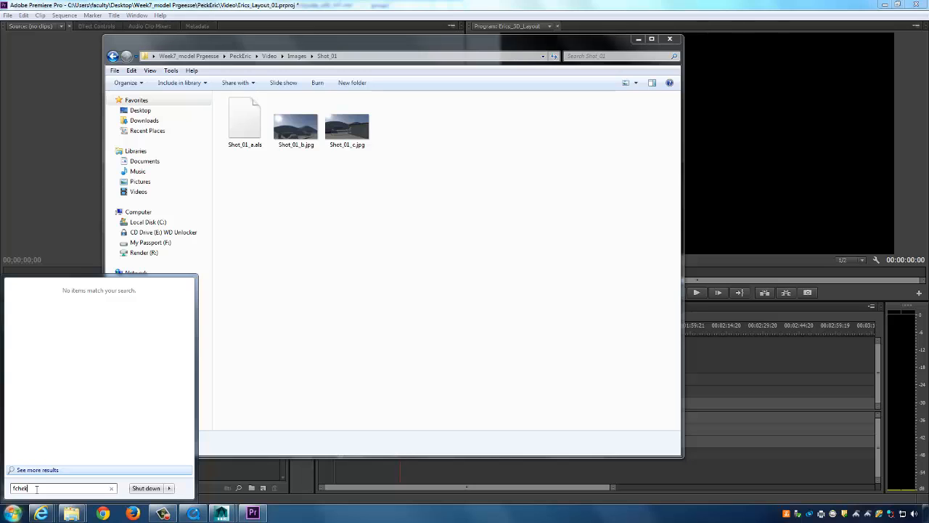
key(BackSpace)
text(c)
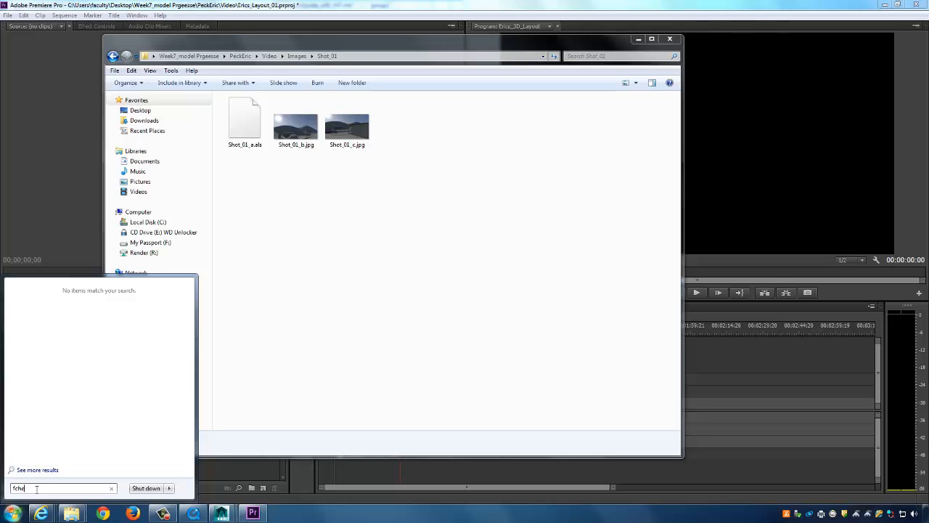
click(31, 301)
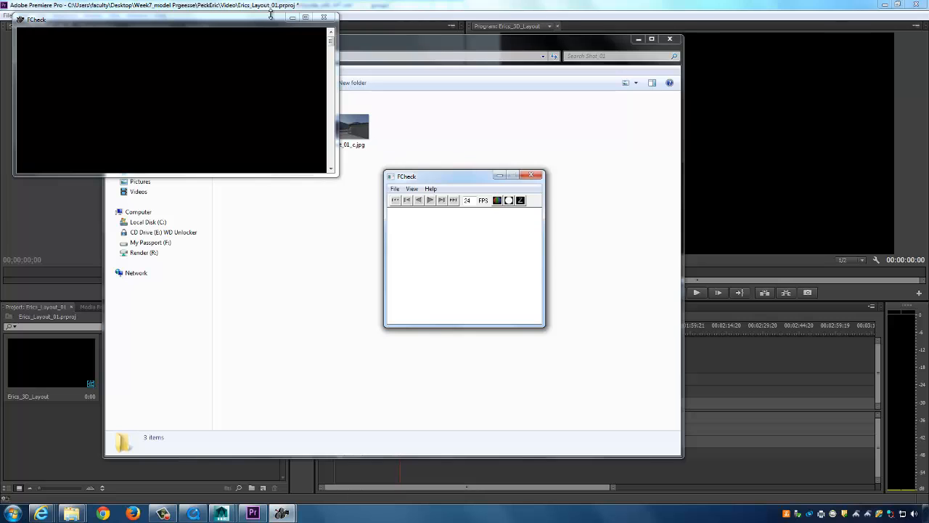
drag(434, 177, 523, 94)
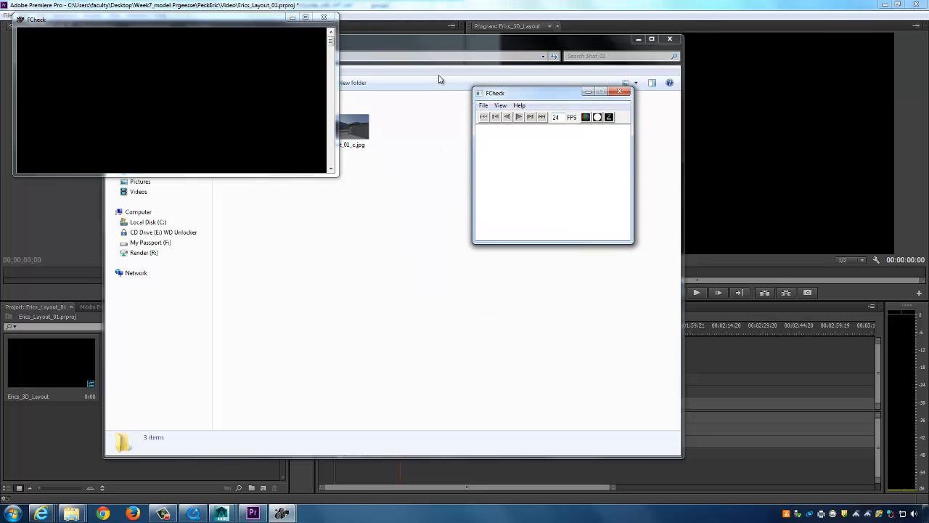
click(292, 17)
Start opening an image in FCheck and browse to the Desktop.
click(260, 125)
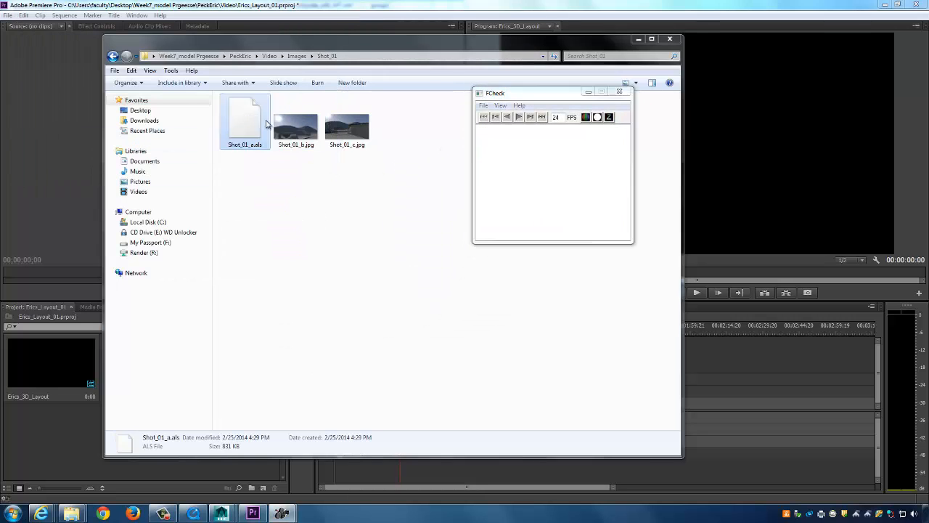
click(483, 106)
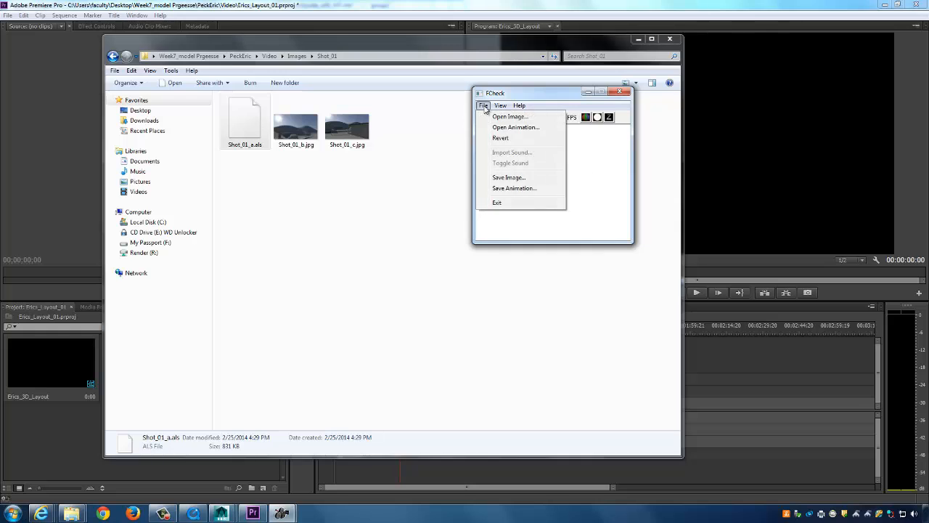
click(524, 118)
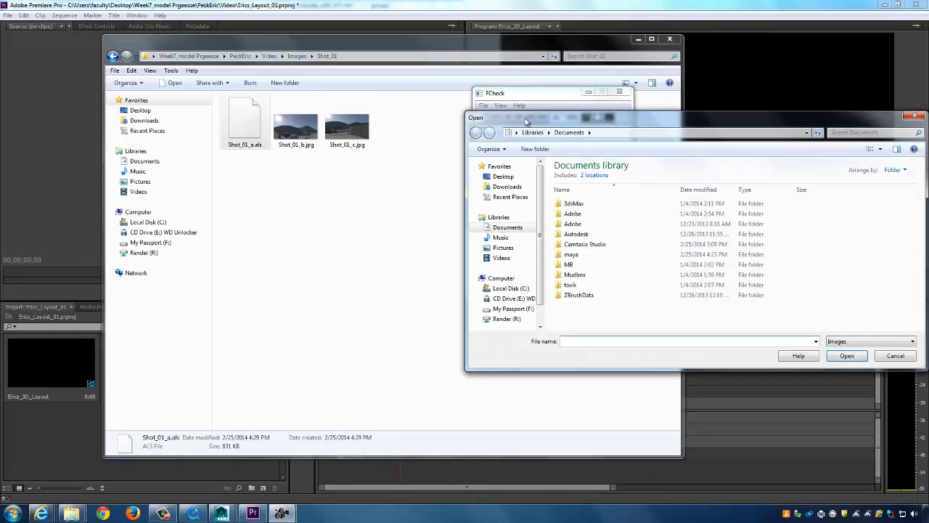
drag(431, 141, 413, 143)
click(406, 192)
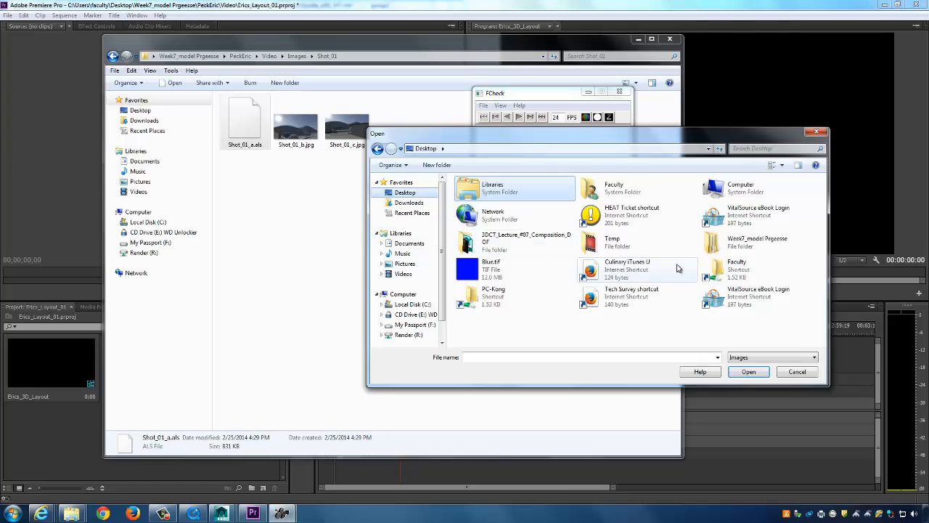
double_click(755, 251)
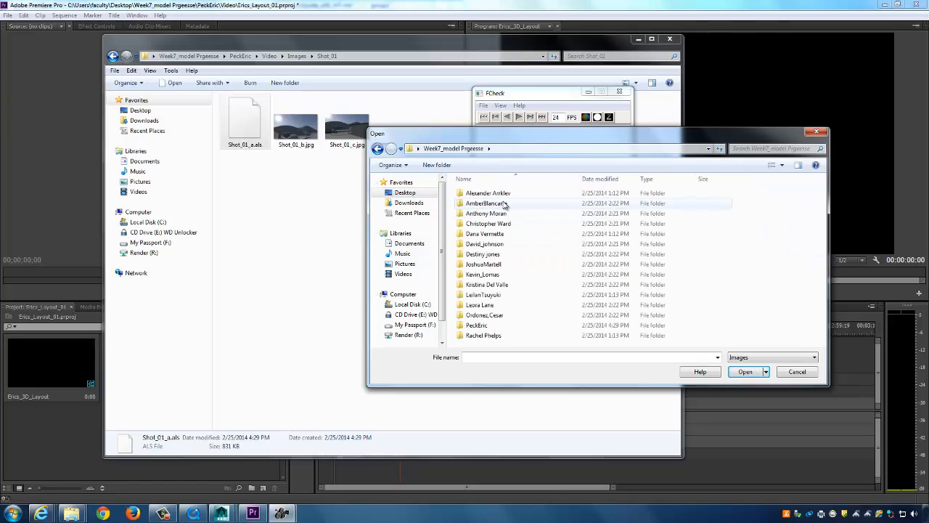
double_click(488, 326)
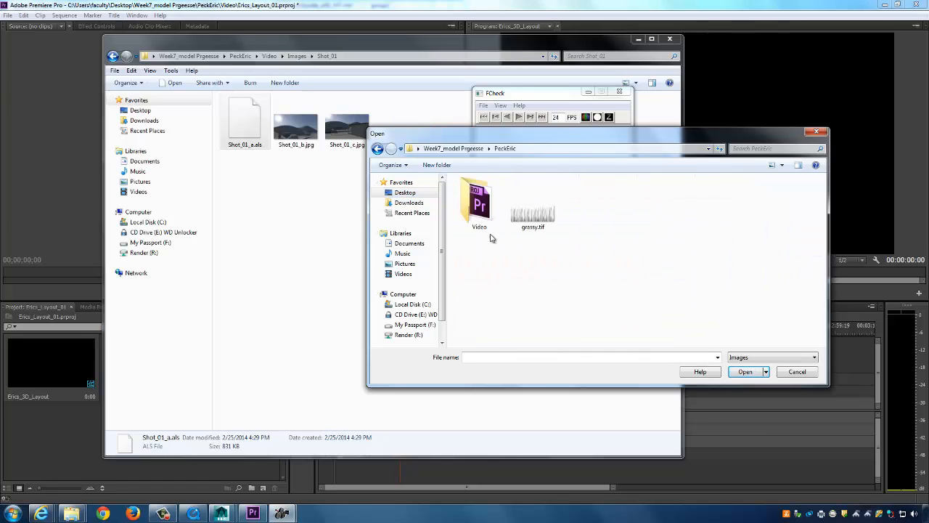
double_click(492, 209)
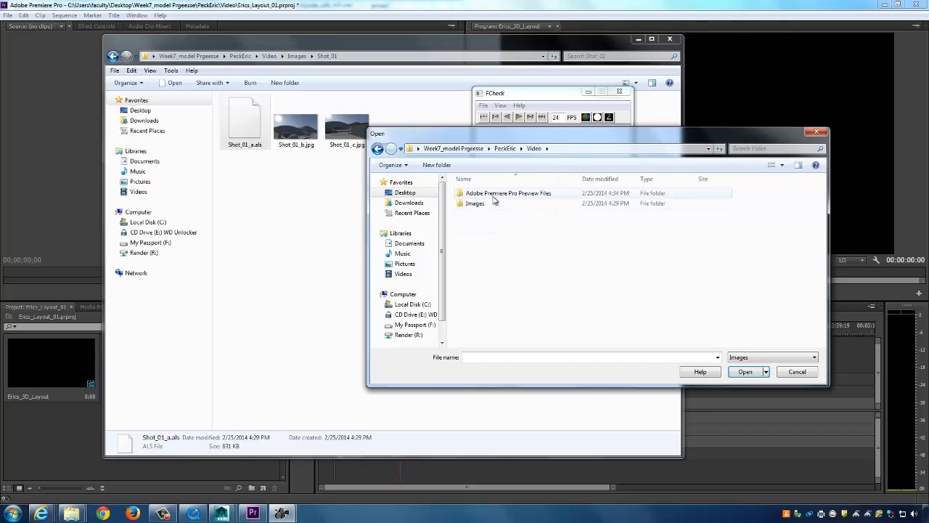
double_click(487, 206)
double_click(493, 209)
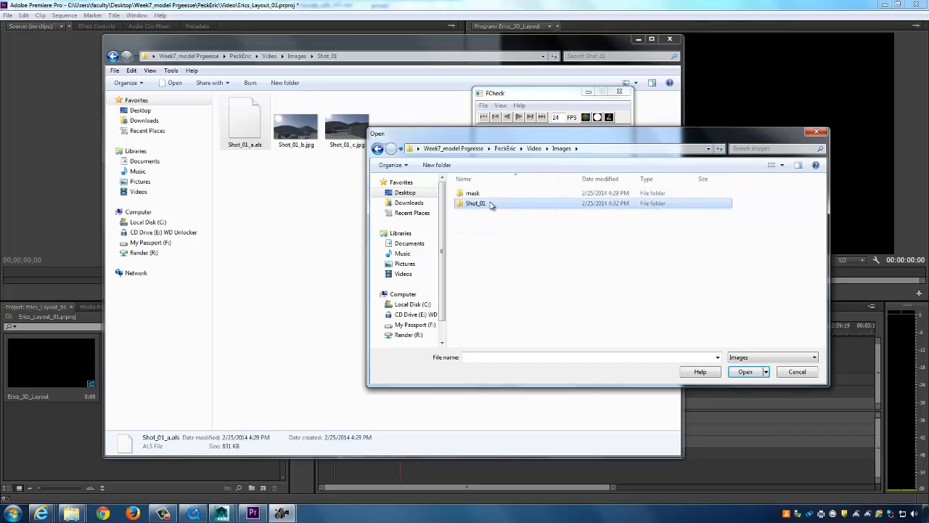
click(748, 357)
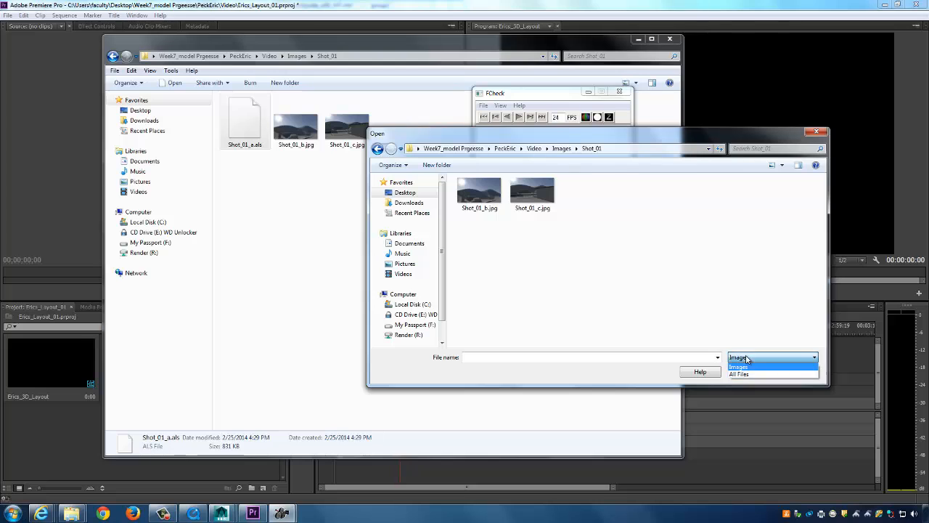
click(750, 371)
double_click(480, 207)
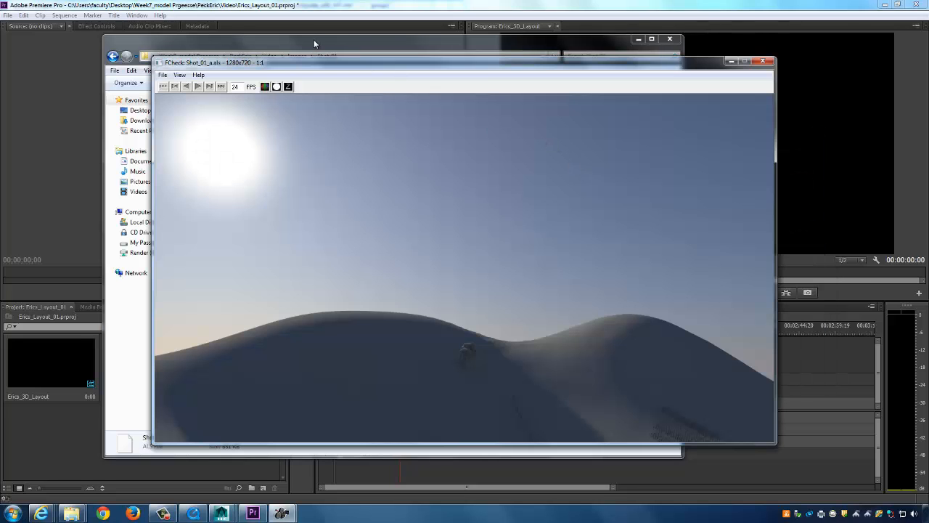
Start saving the displayed render with JPEG as the image format.
drag(328, 62, 386, 56)
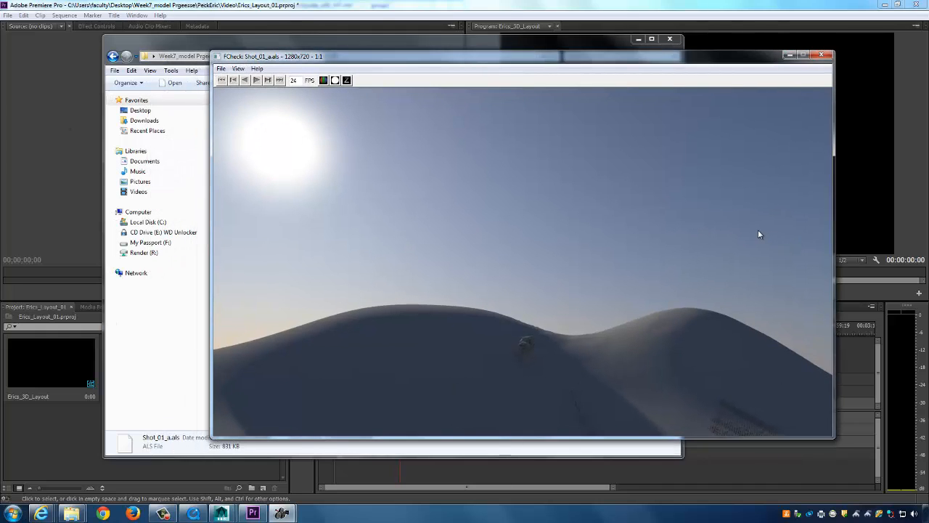
drag(231, 58, 243, 62)
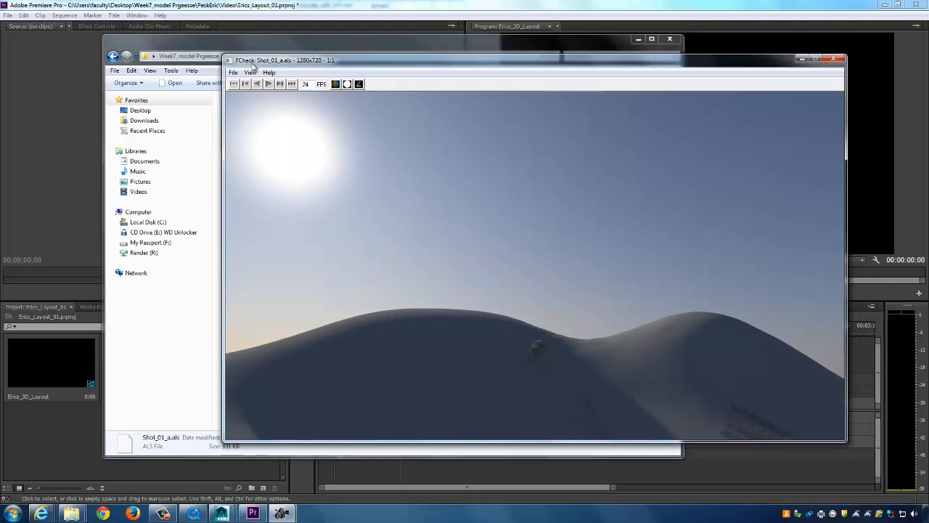
click(234, 74)
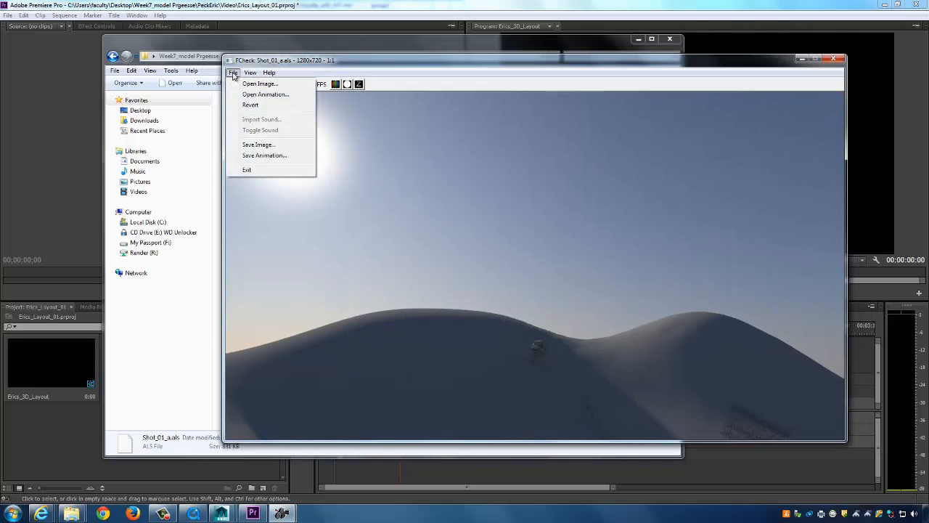
click(259, 145)
click(371, 254)
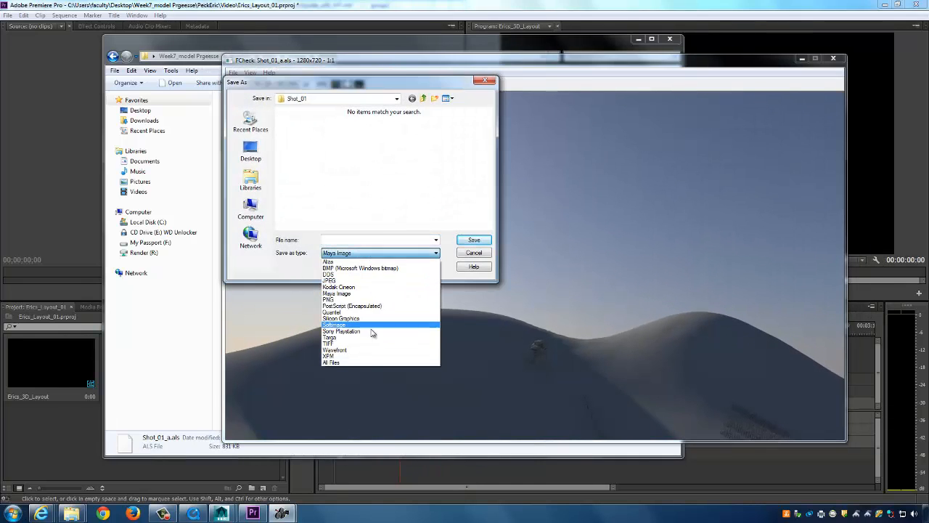
click(335, 281)
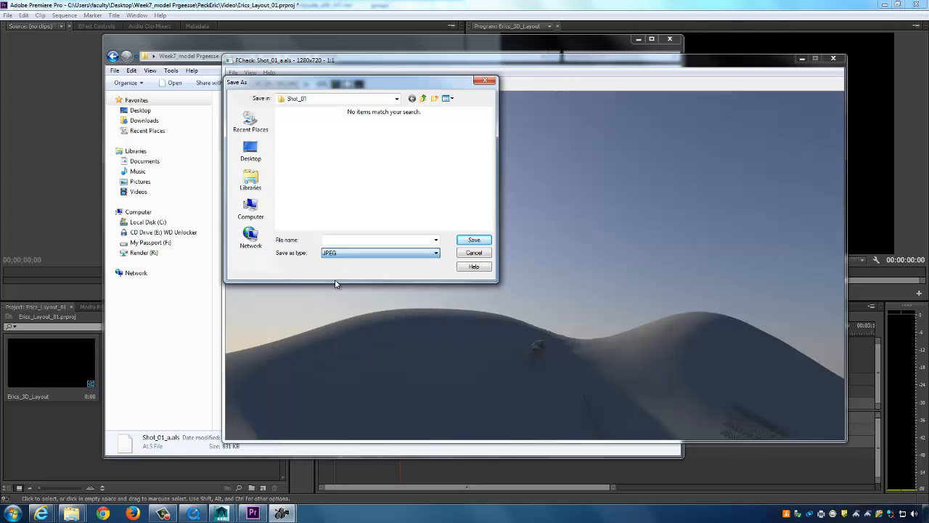
Name the file Shot_01_a.jpg, adapted from Shot_01_b.jpg, and save it.
click(301, 145)
click(368, 241)
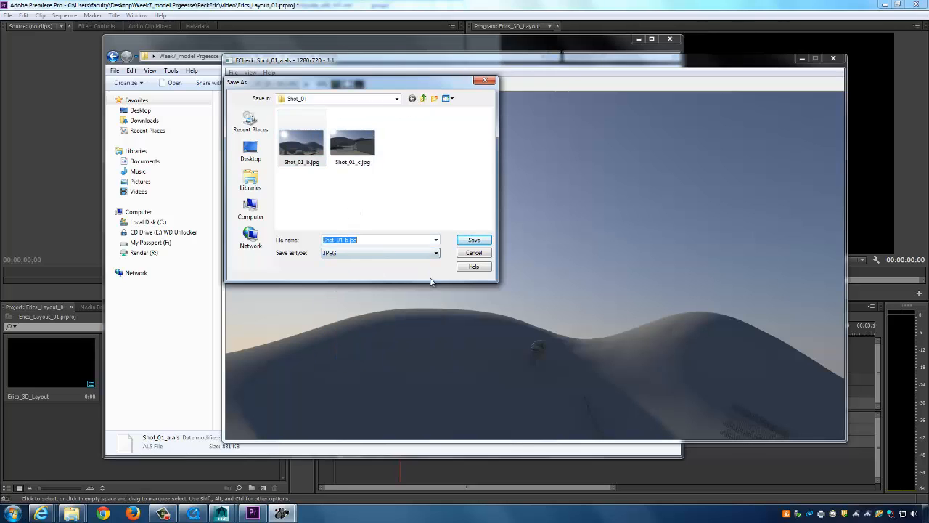
key(Right)
key(Left)
key(Left)
key(Left)
key(Left)
key(BackSpace)
text(a)
click(479, 240)
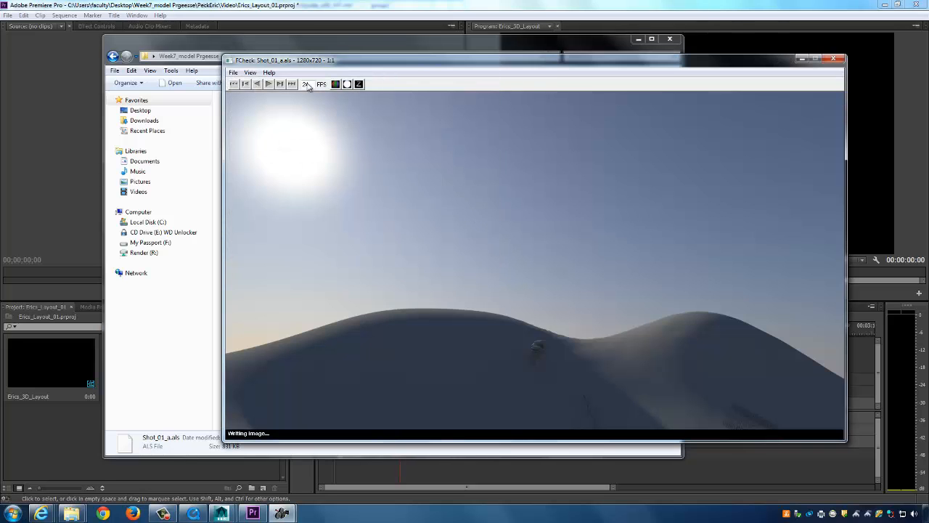
Close FCheck and return to Premiere Pro's project panel.
click(232, 72)
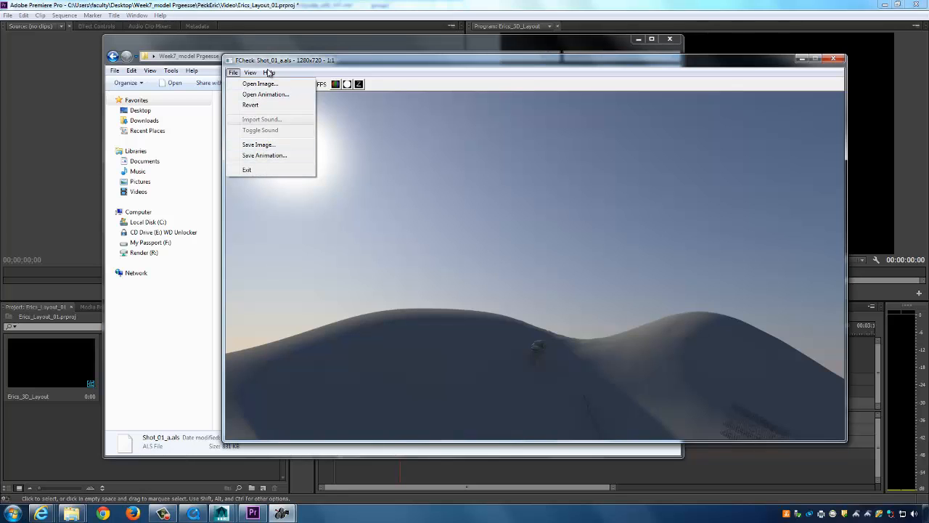
mouse_move(250, 73)
click(520, 63)
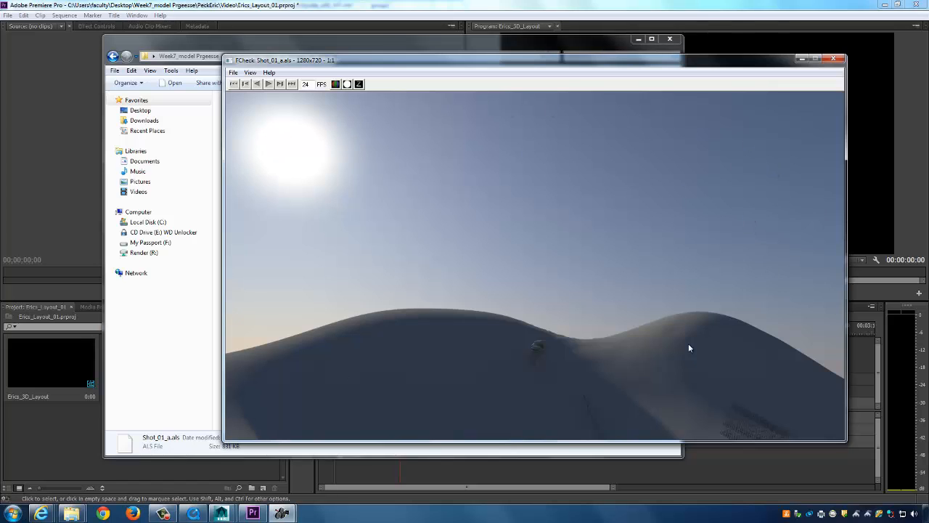
click(832, 60)
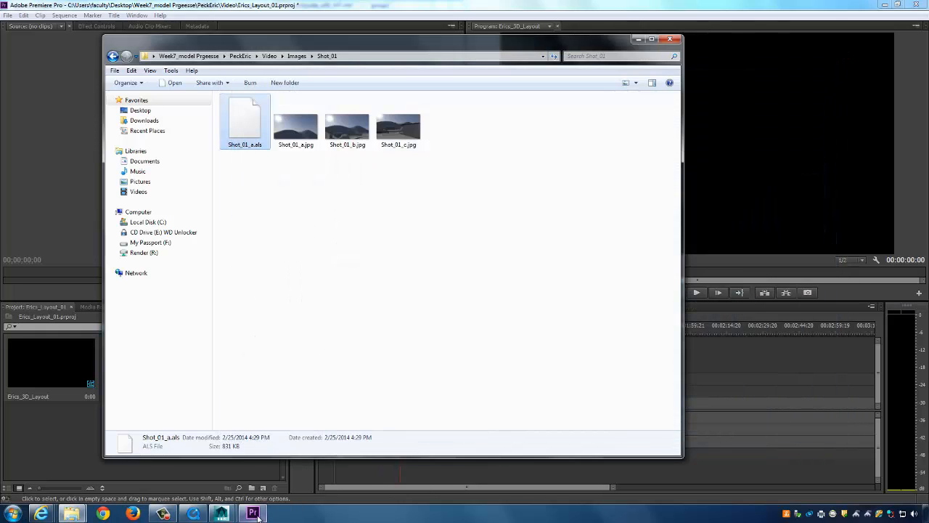
click(669, 39)
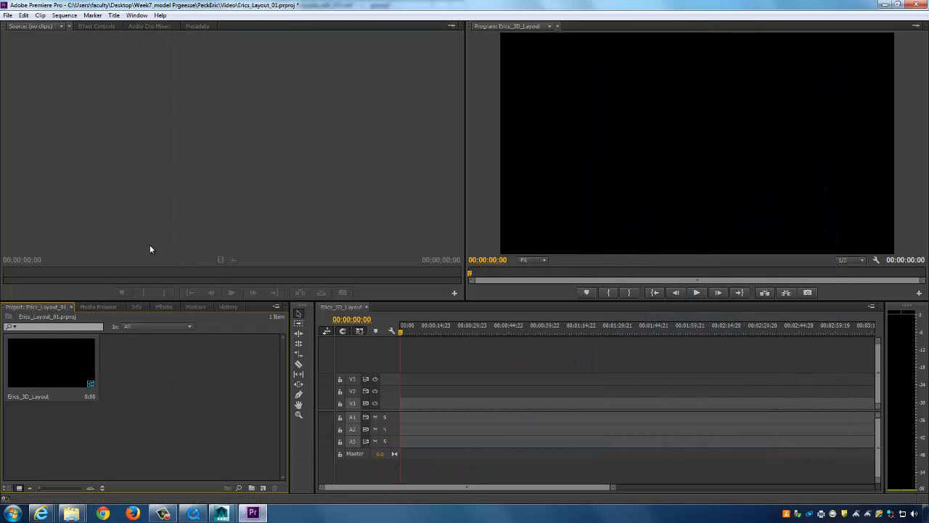
right_click(187, 358)
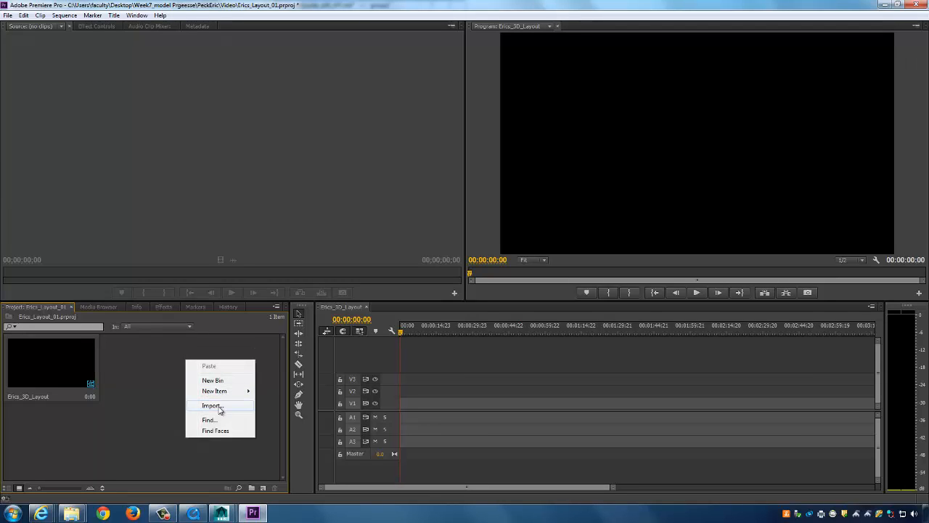
Import Shot_01_a.jpg, Shot_01_b.jpg and Shot_01_c.jpg from Images > Shot_01 into the project.
click(218, 405)
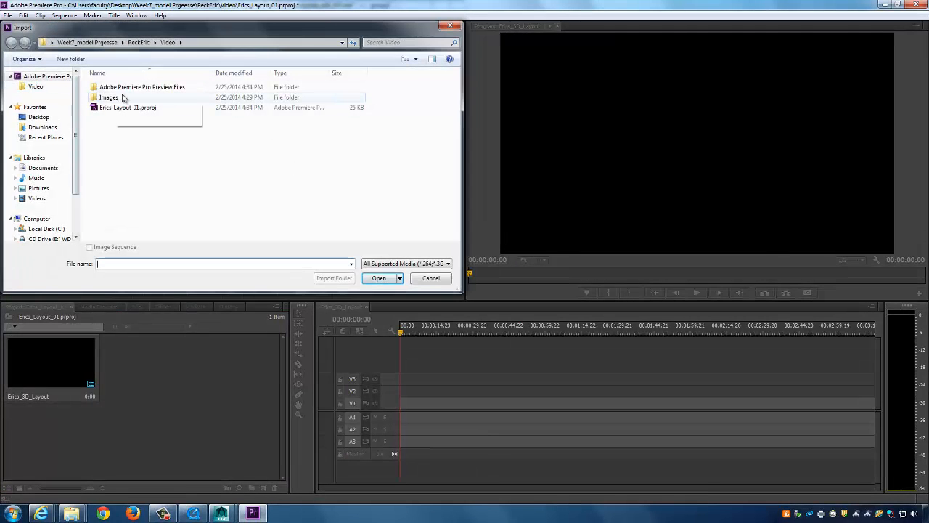
double_click(109, 97)
double_click(122, 99)
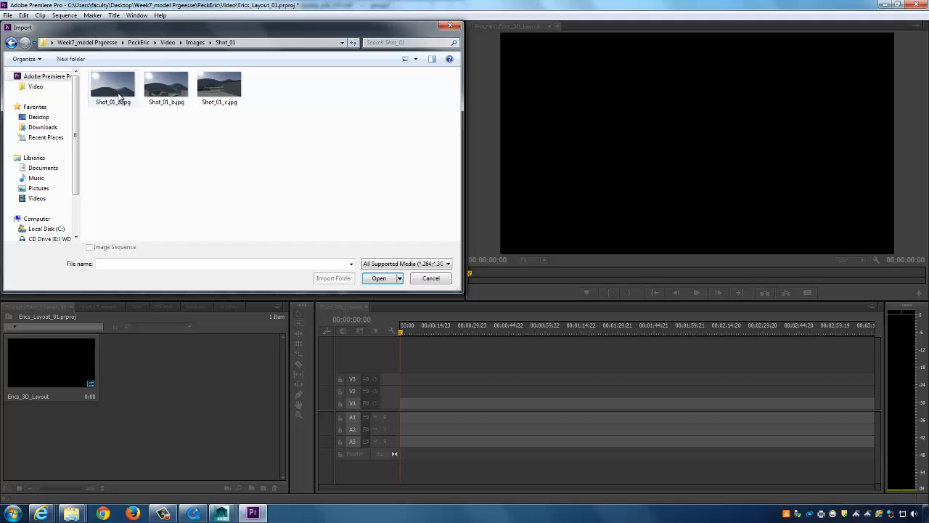
drag(304, 128, 7, 71)
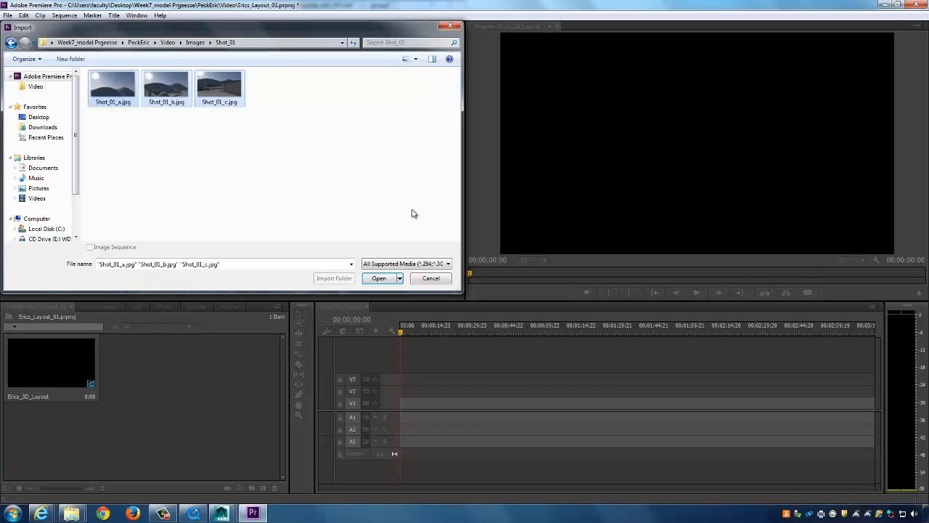
click(379, 279)
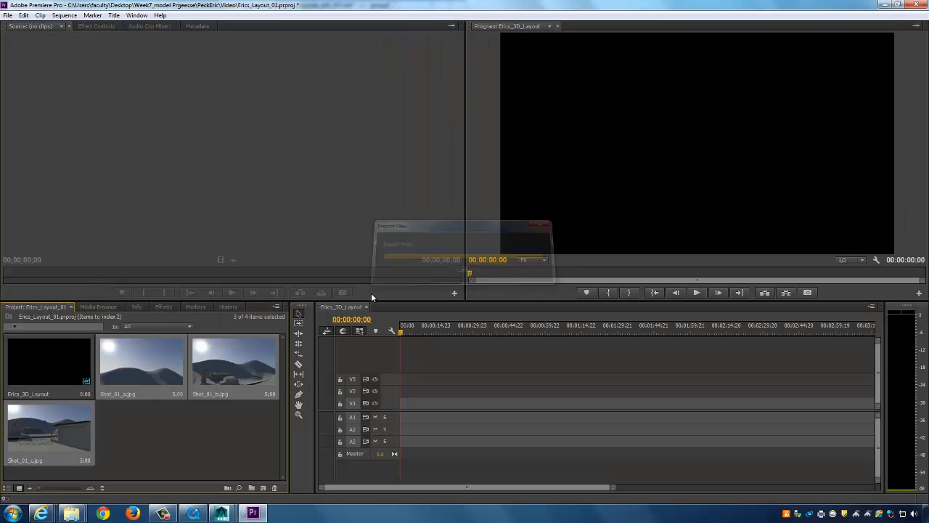
Place Shot_01_a.jpg at the start of V1 and trim it to end at one second.
click(149, 361)
drag(140, 375, 404, 411)
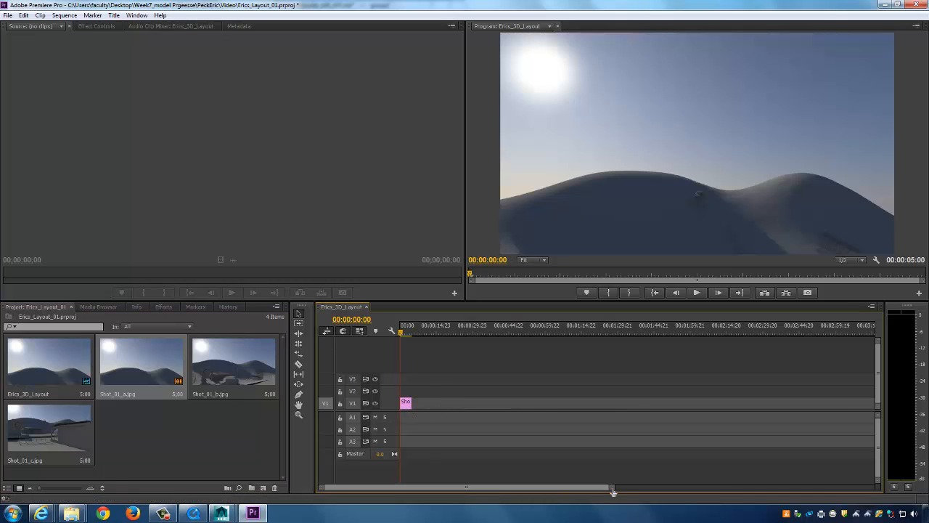
drag(612, 486, 434, 486)
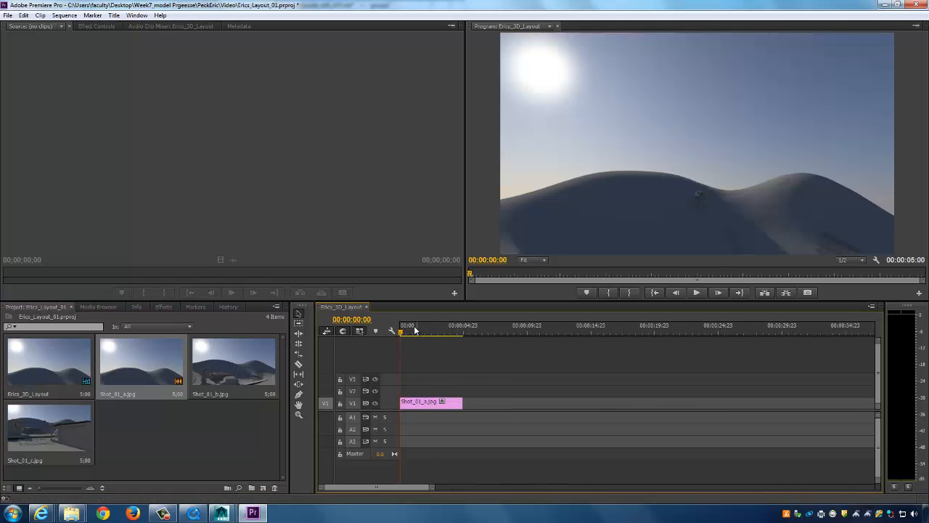
mouse_move(402, 332)
mouse_down()
mouse_move(470, 333)
mouse_move(407, 336)
mouse_up()
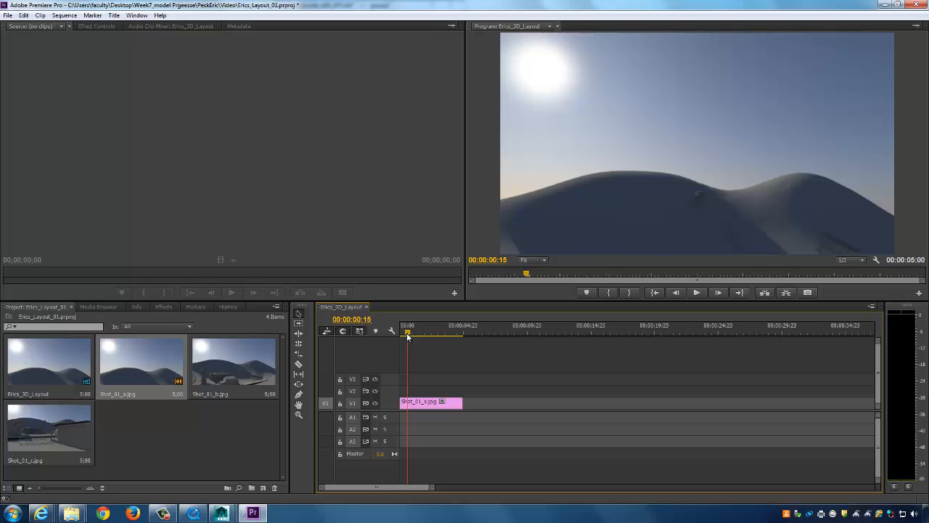
drag(407, 336, 411, 336)
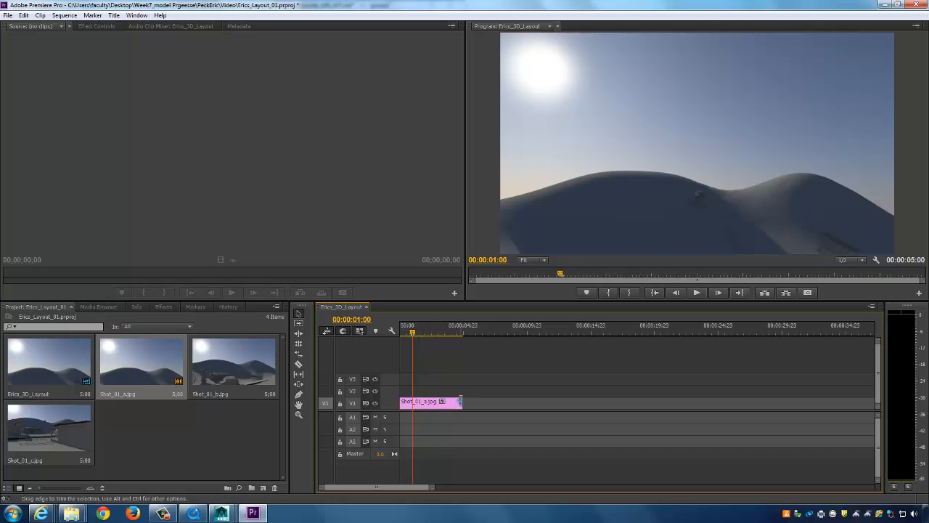
drag(460, 402, 412, 405)
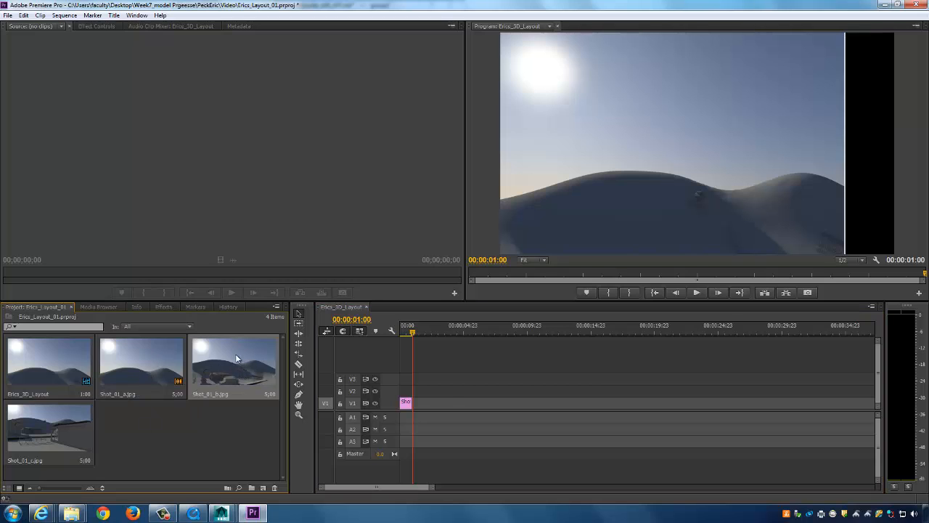
Add Shot_01_b.jpg and Shot_01_c.jpg after it, trimming them to end at two and three seconds.
drag(235, 353, 417, 404)
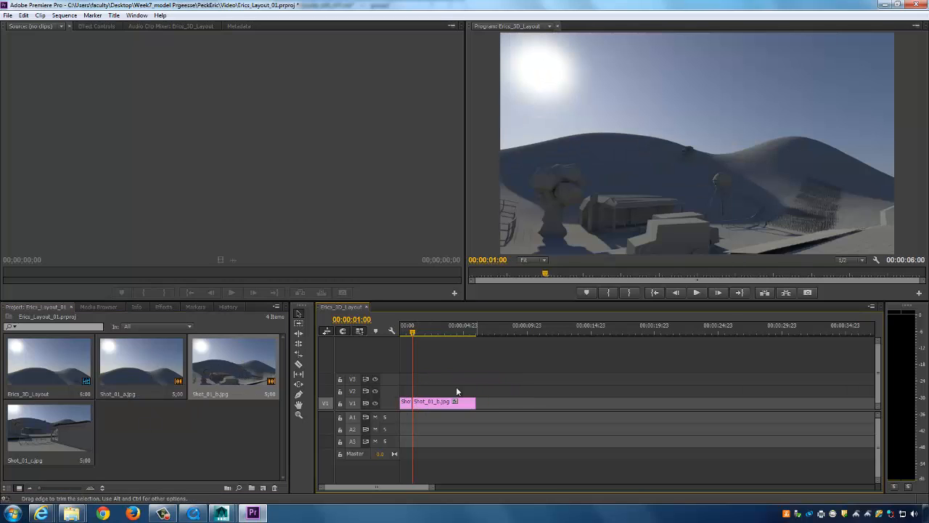
drag(414, 334, 425, 333)
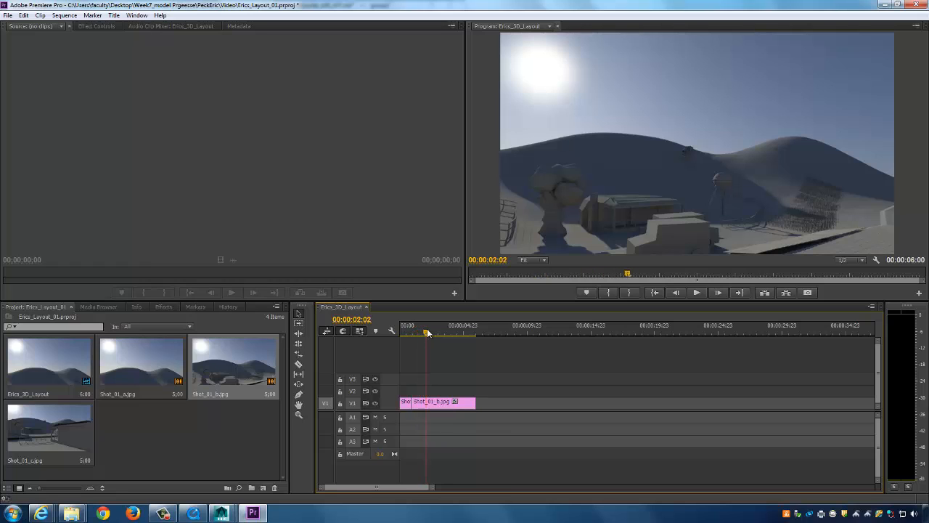
drag(453, 401, 425, 403)
drag(40, 438, 427, 404)
drag(428, 334, 440, 333)
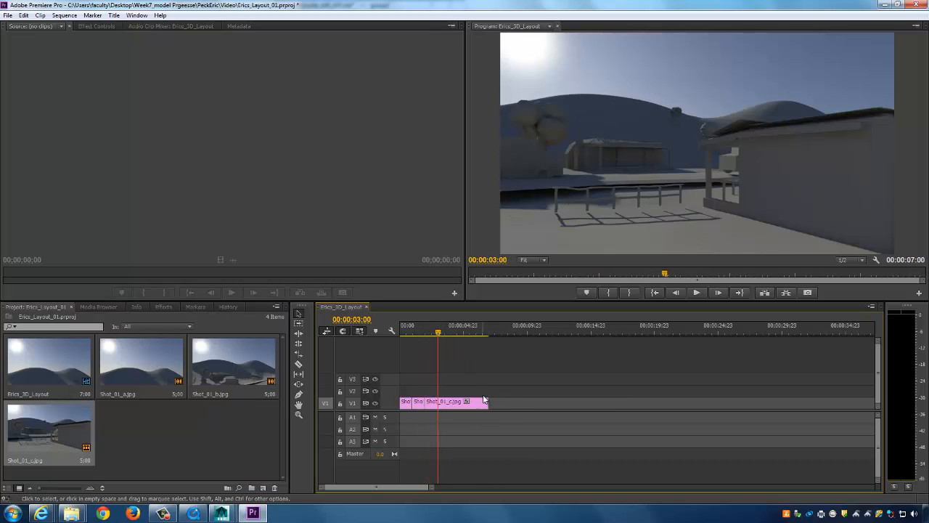
drag(486, 403, 438, 405)
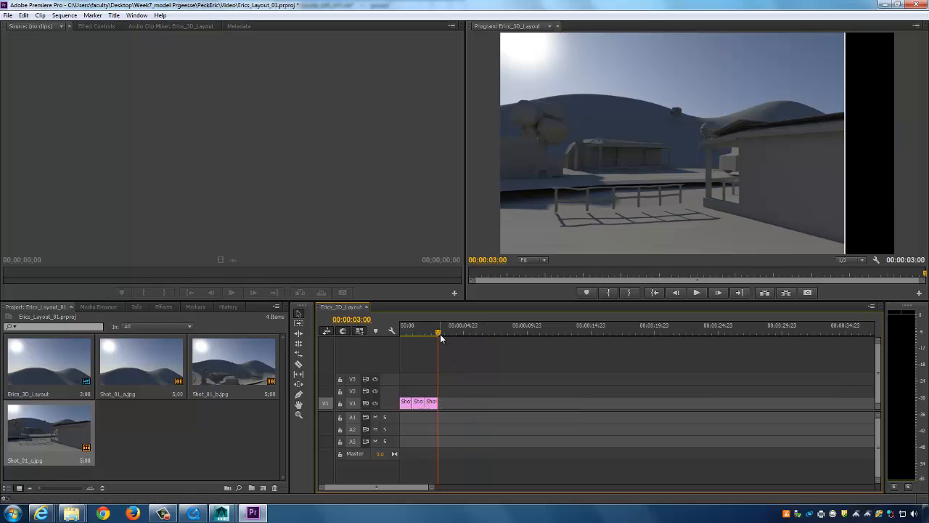
drag(440, 334, 394, 339)
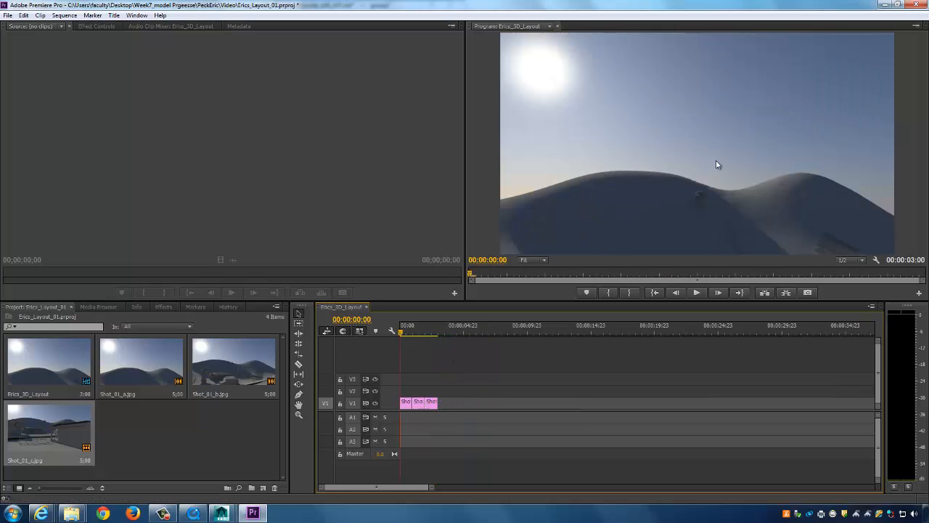
Play the Erics_3D_Layout sequence from the Program monitor through to 00:00:03:00.
click(742, 169)
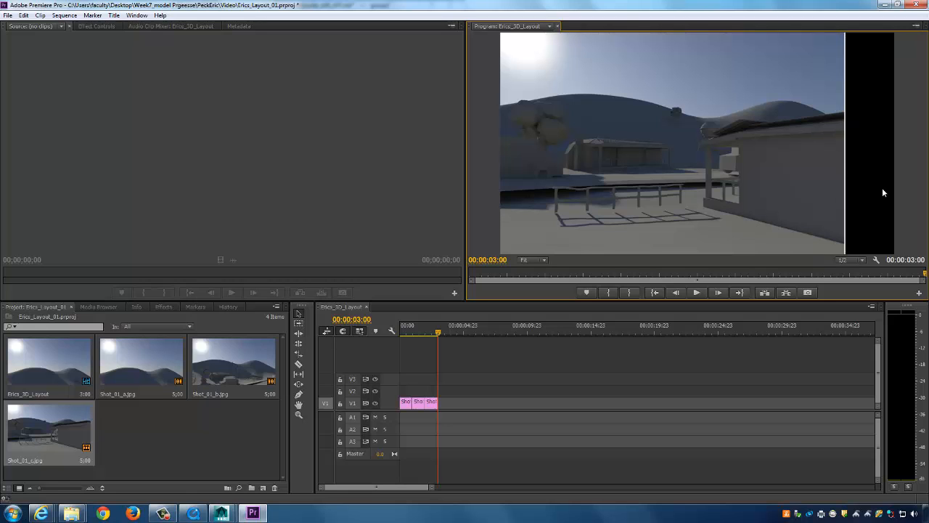
click(222, 512)
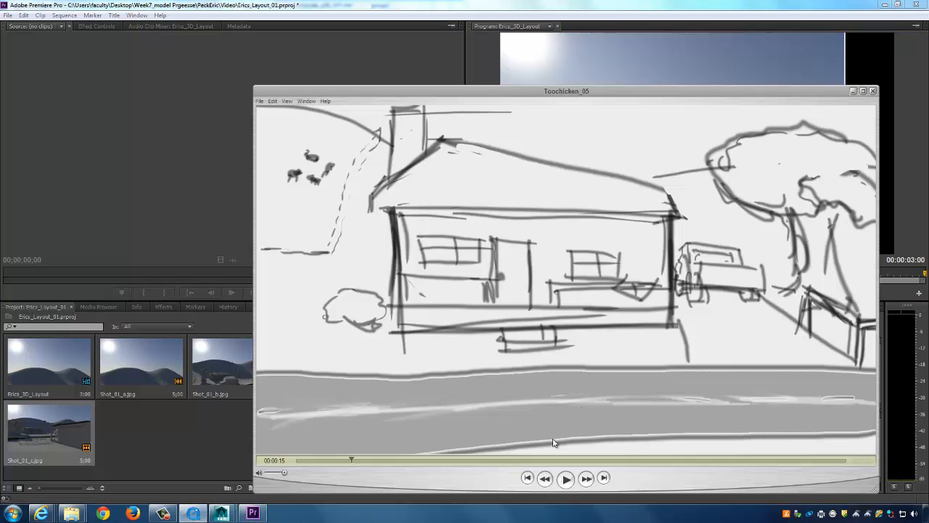
click(350, 460)
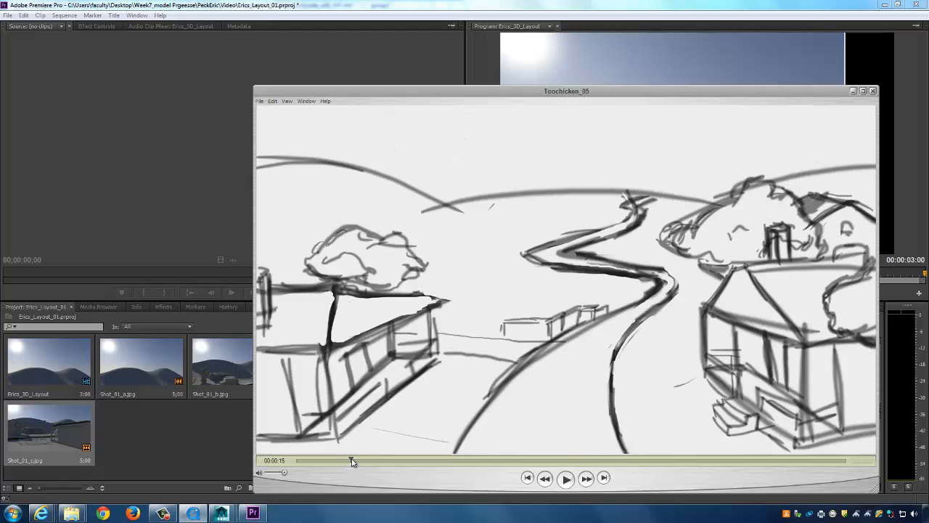
click(352, 461)
click(355, 460)
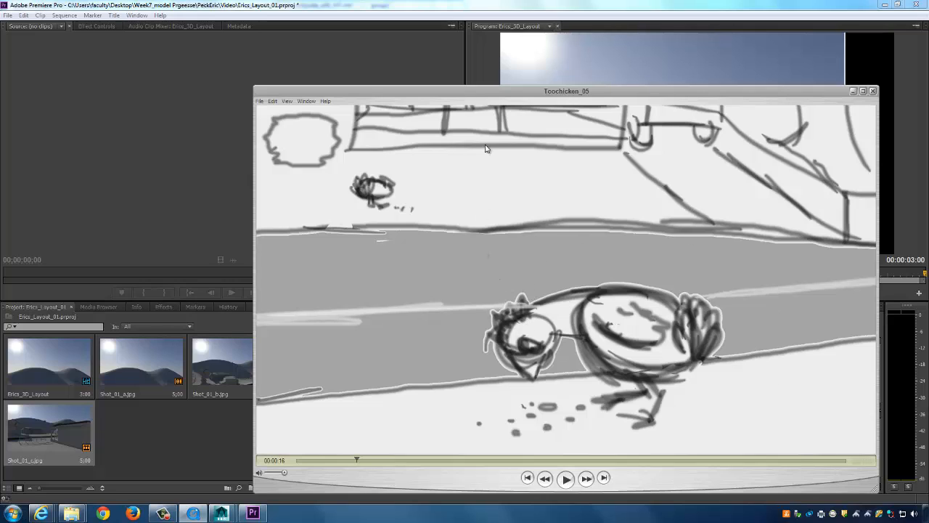
drag(355, 461, 355, 461)
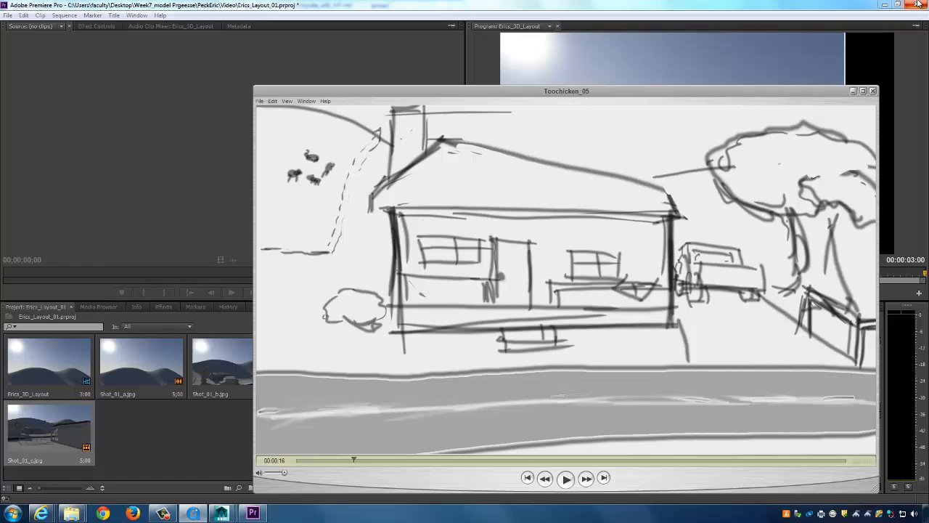
key(alt+Tab)
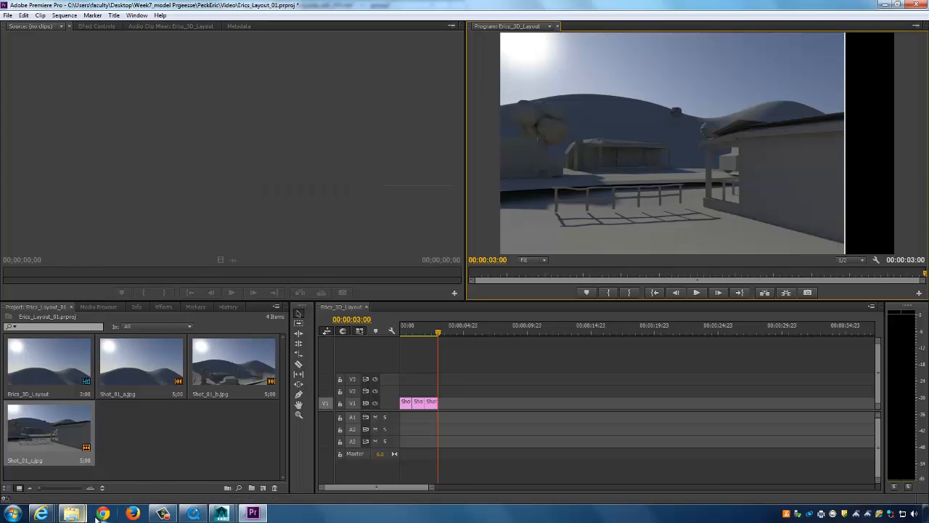
Bring Maya to the front, minimize Render View, and undo a trial orbit.
click(225, 513)
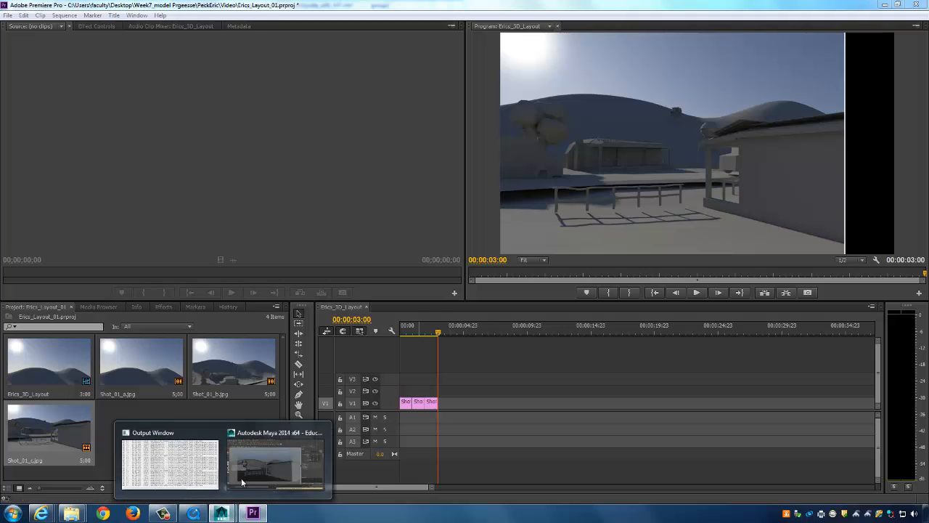
click(258, 461)
click(628, 24)
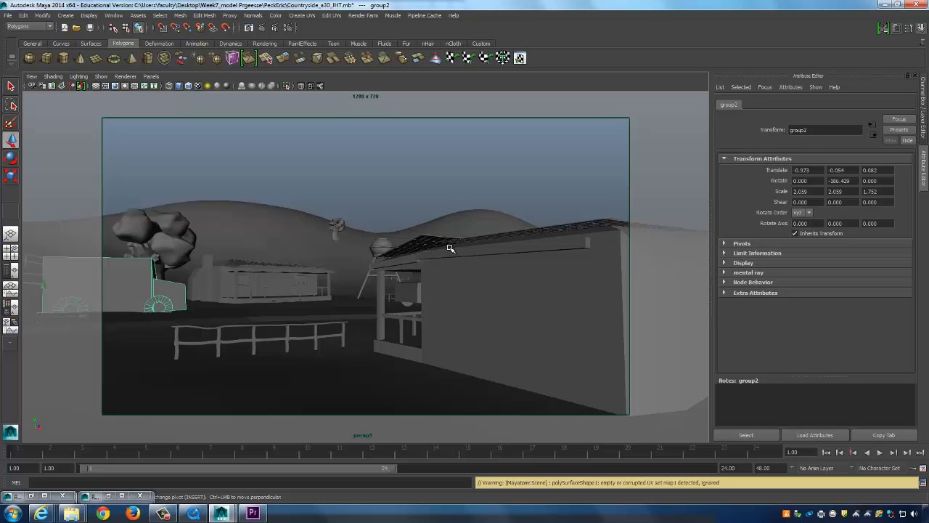
alt+drag(450, 249, 392, 247)
key(ctrl+z)
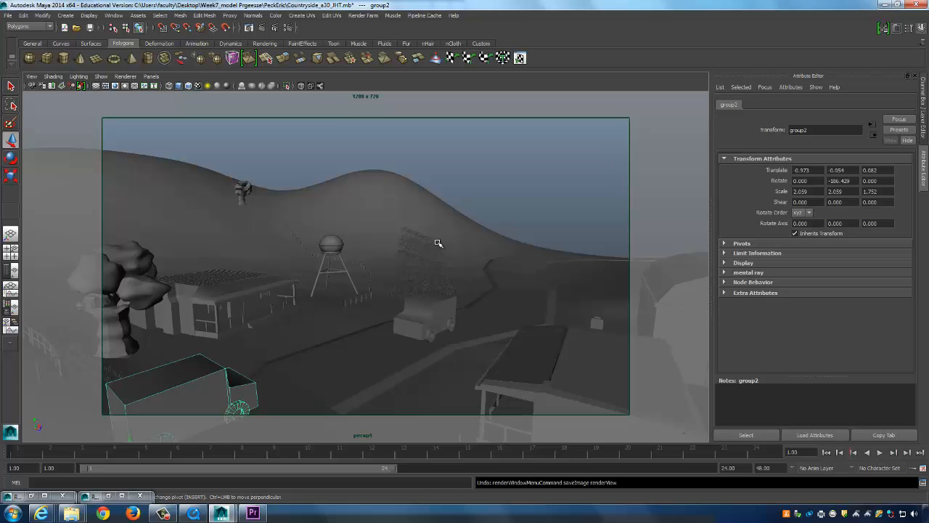
Cycle camera views with [ and ] back to the ground-level house and fence view.
key([)
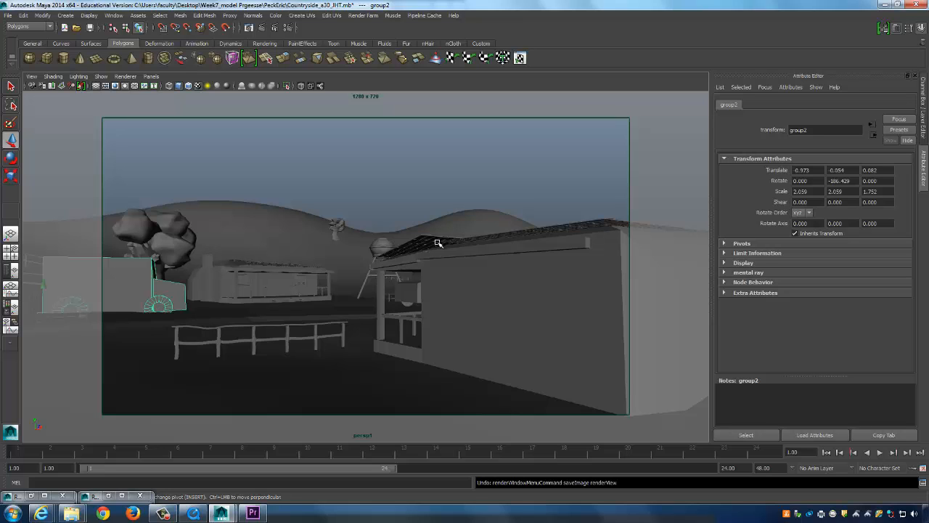
key(bracketleft)
key(bracketleft)
key(bracketleft)
key(bracketleft)
key(bracketleft)
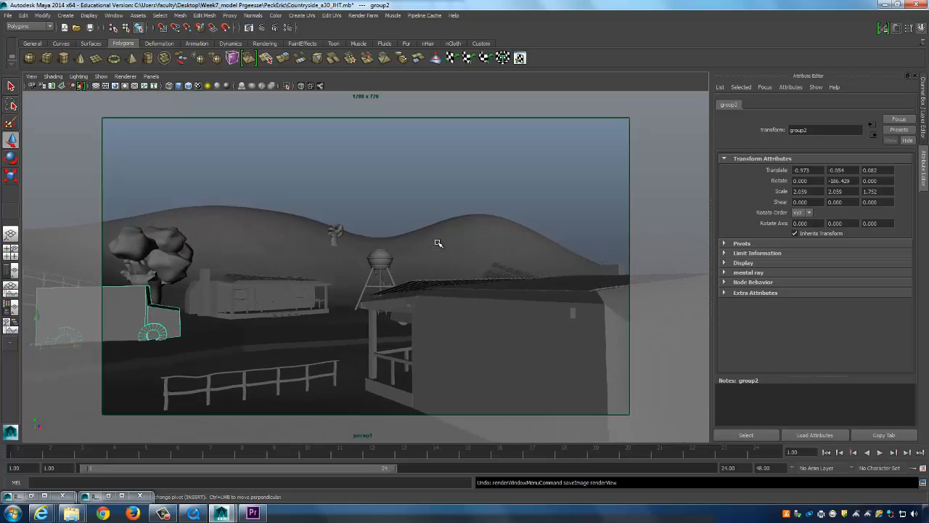
key(bracketright)
key(bracketright)
key(bracketright)
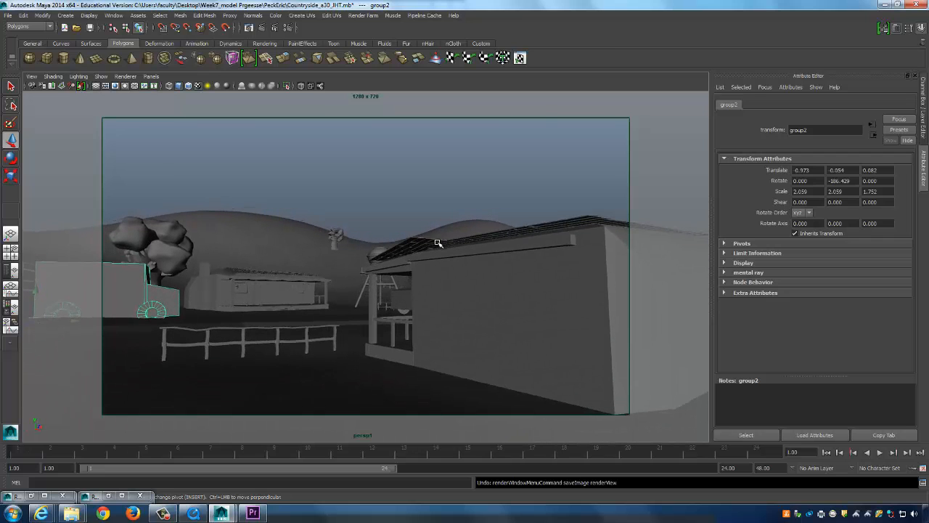
key(bracketleft)
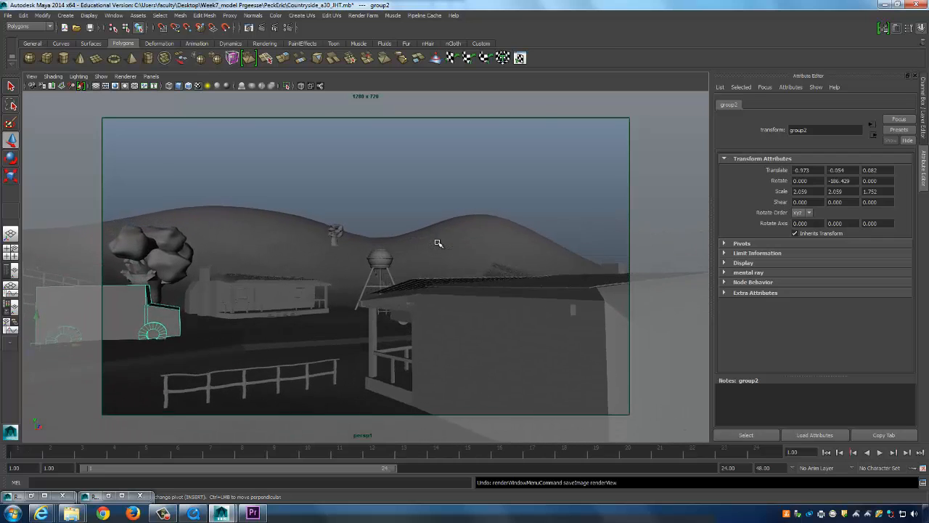
key(bracketleft)
key(bracketleft)
key(bracketleft)
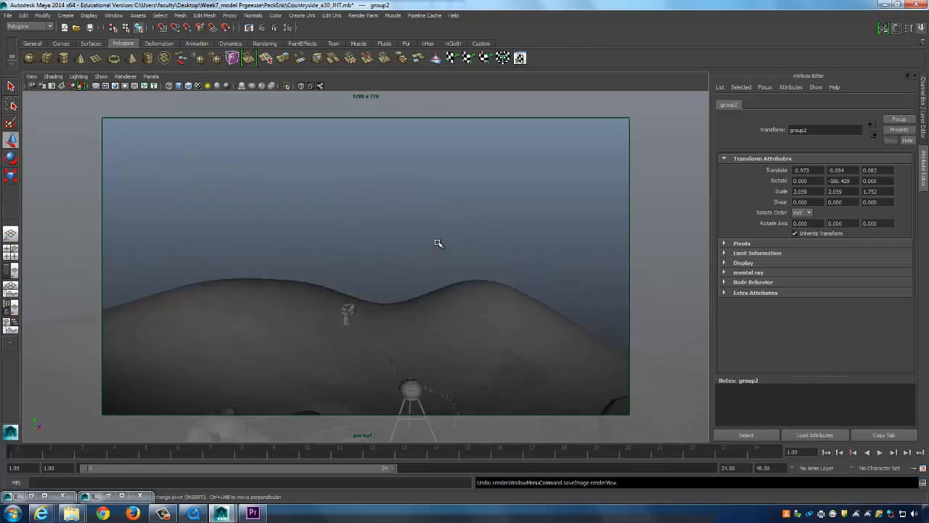
key(bracketleft)
key(bracketleft)
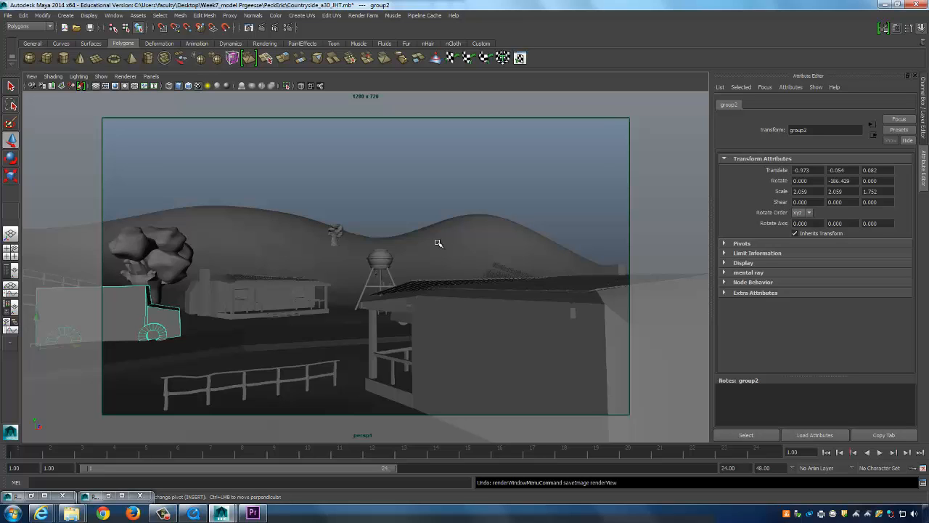
key(bracketleft)
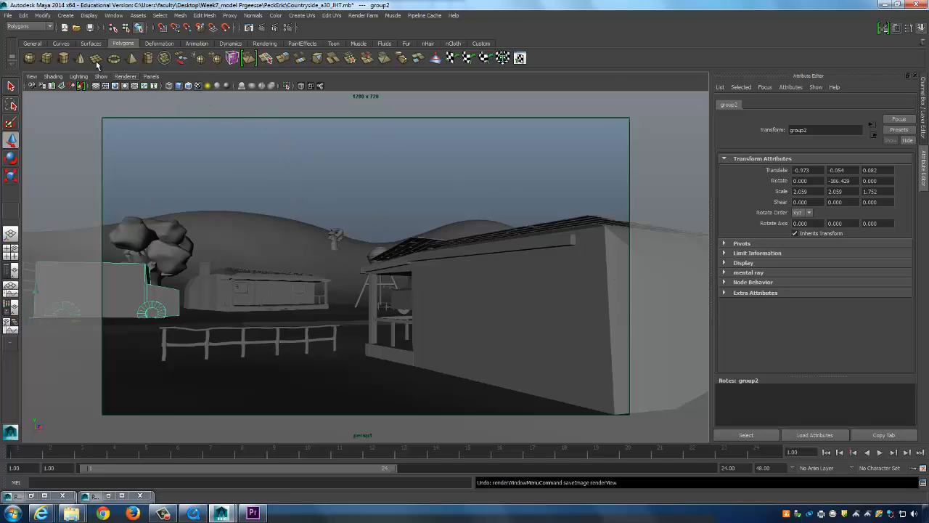
Save the scene as Shot_01 via File > Save Scene As, then deselect group2.
click(8, 15)
click(48, 58)
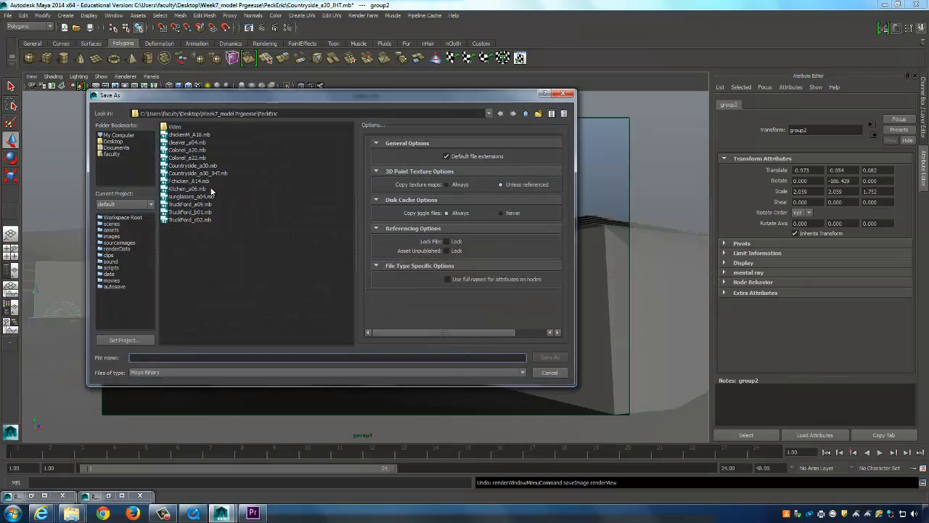
text(s)
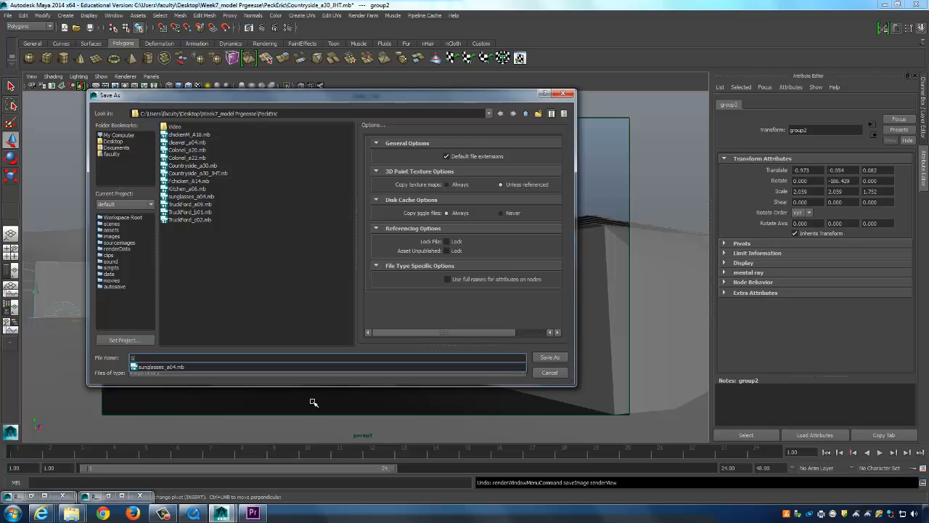
text(hot_01)
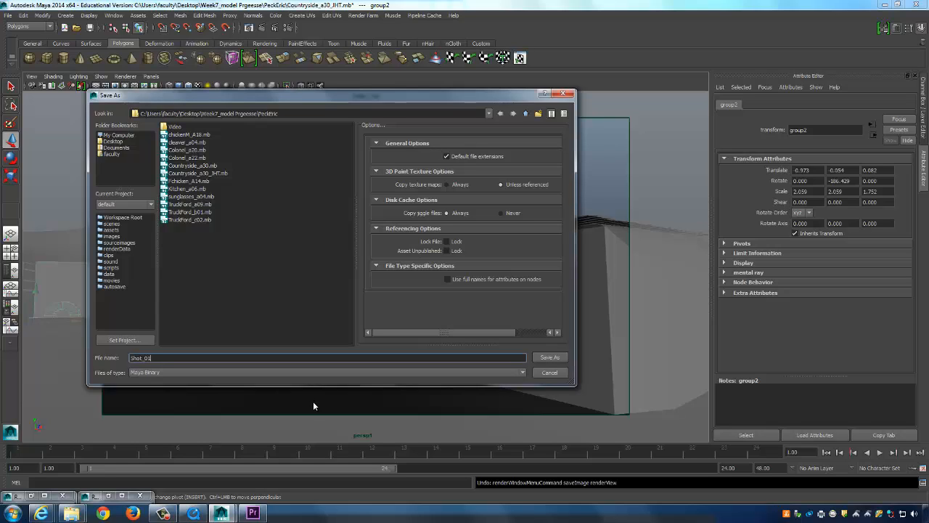
text(0)
click(552, 357)
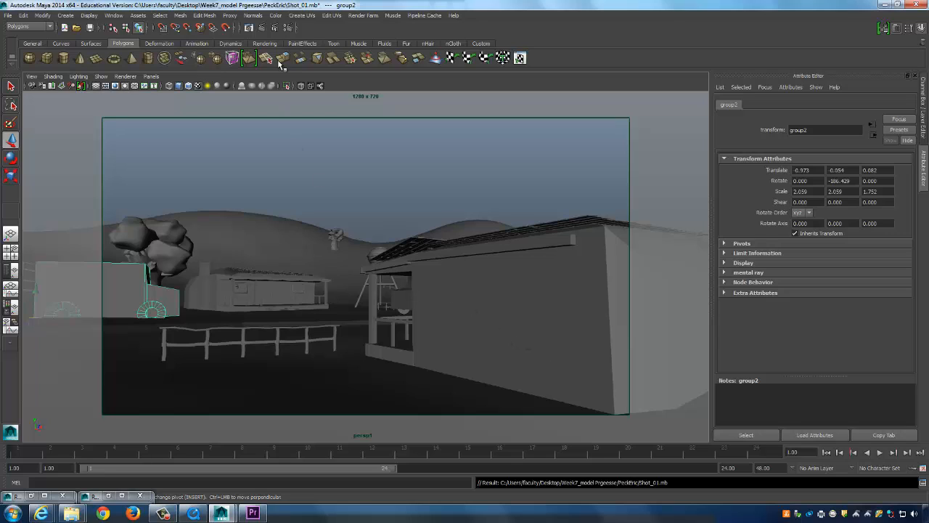
click(167, 113)
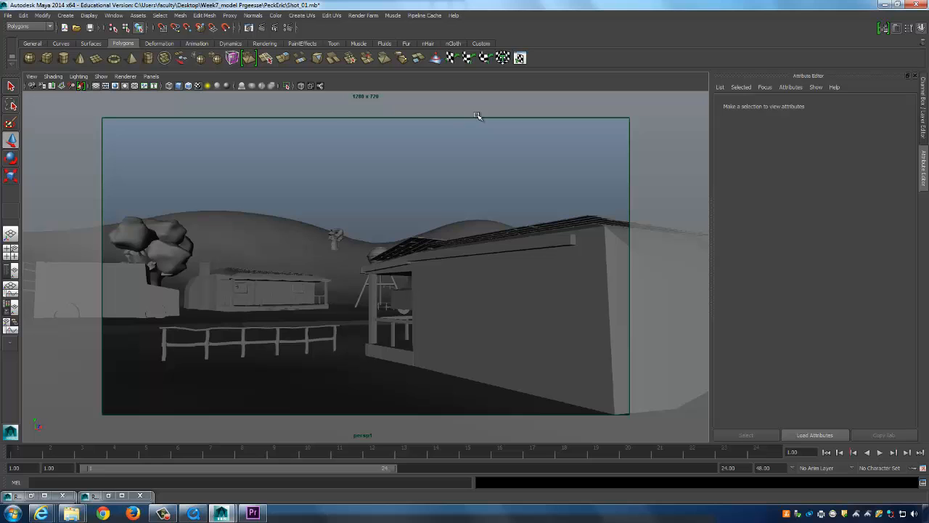
Save another copy as Shot_02.mb by changing the Shot_01.mb name.
click(7, 14)
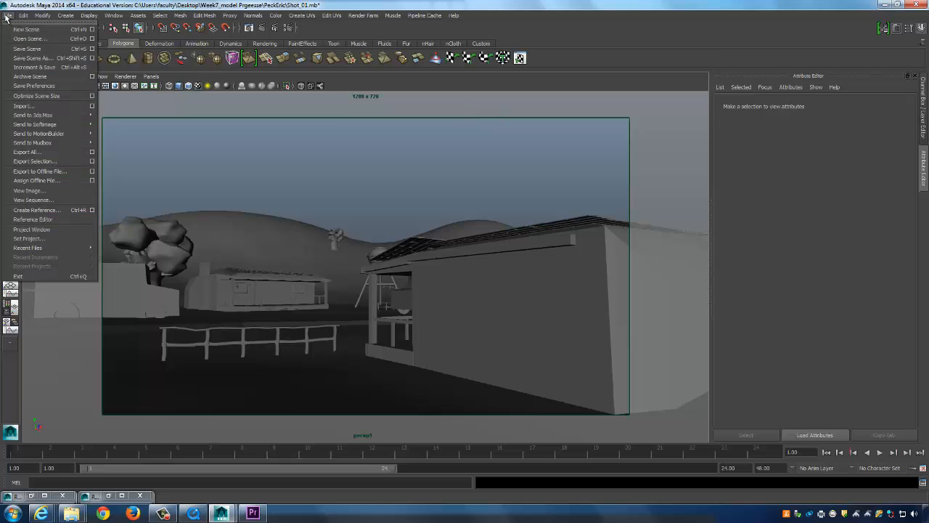
click(37, 58)
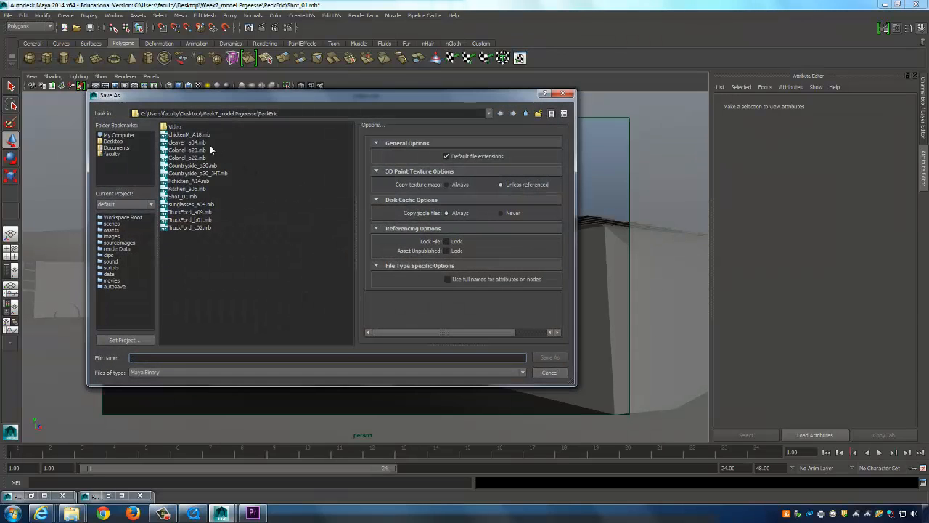
click(195, 197)
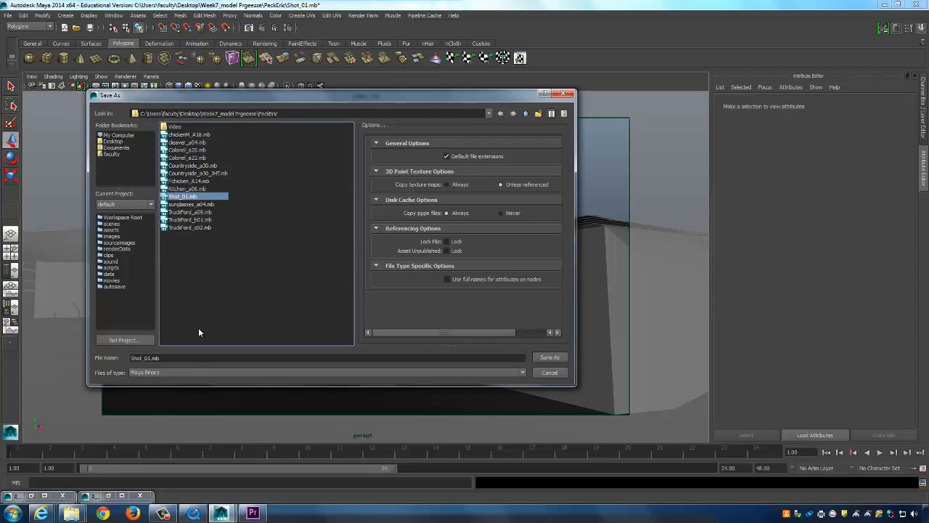
click(200, 359)
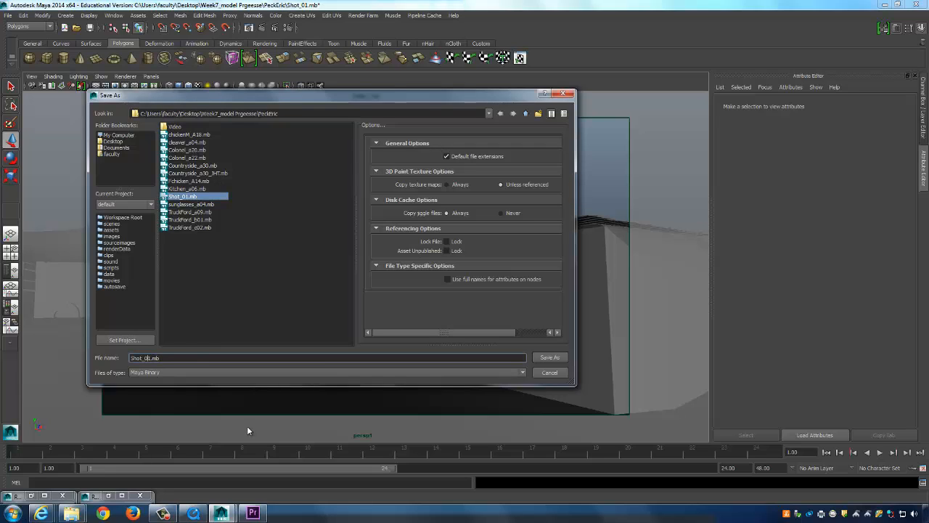
key(Delete)
text(2)
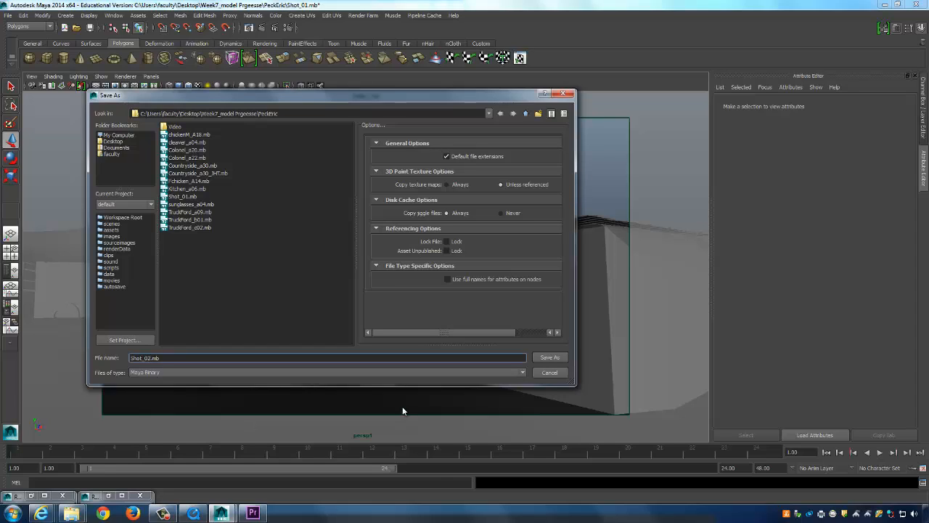
click(550, 358)
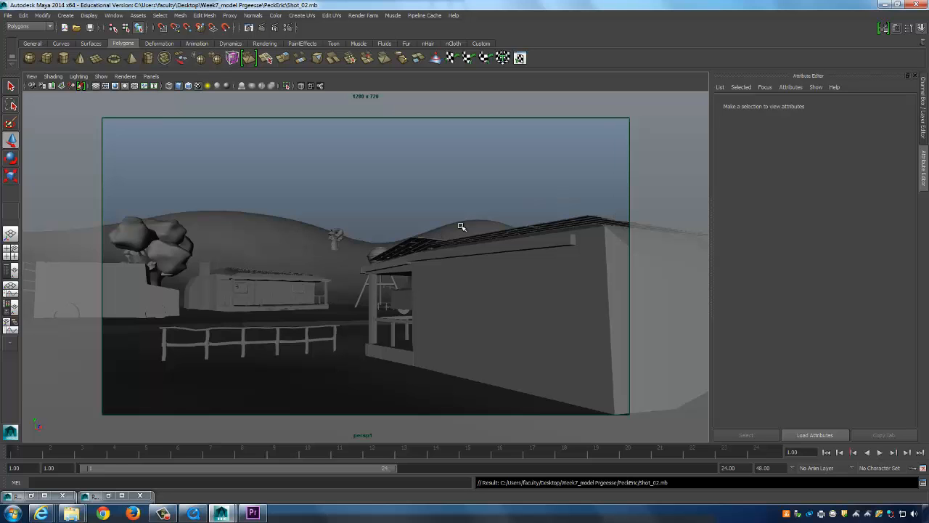
Navigate the persp view to the truck, select it and remove it from the shot.
alt+drag(410, 267, 361, 245)
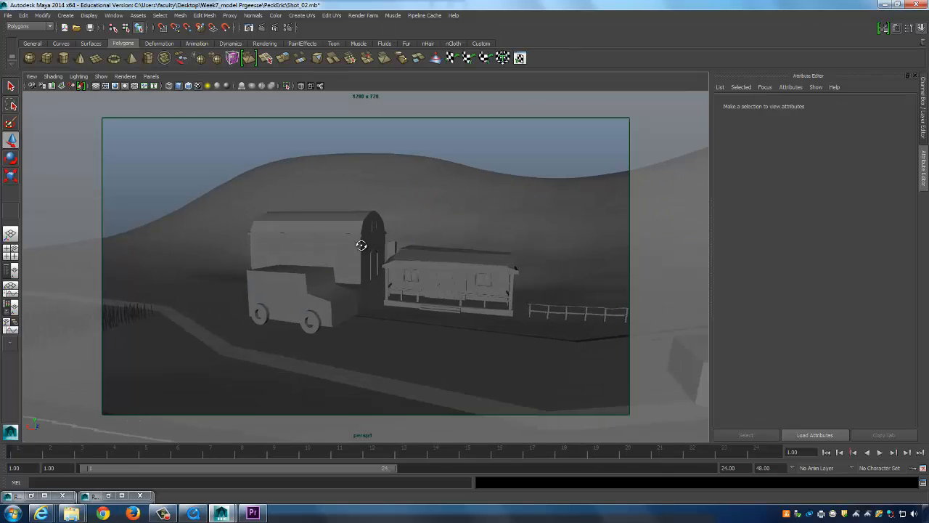
alt+right_drag(361, 245, 352, 207)
alt+drag(352, 207, 413, 251)
alt+right_drag(412, 251, 438, 251)
alt+drag(438, 251, 472, 253)
alt+right_drag(472, 253, 274, 280)
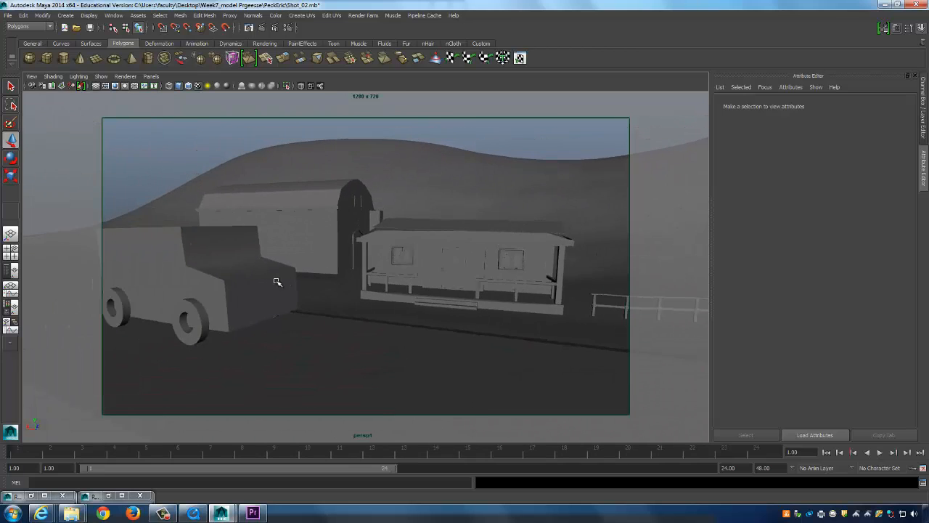
click(273, 280)
key(Delete)
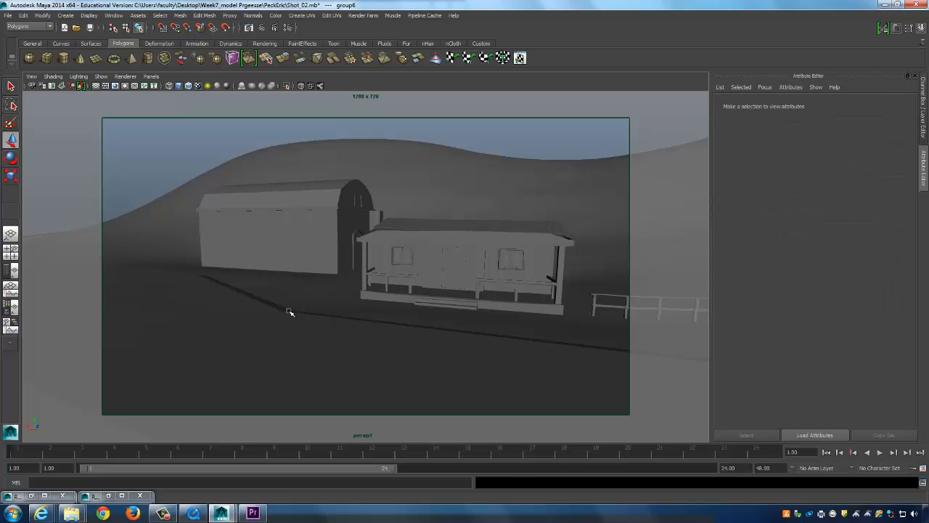
Orbit and dolly toward the porch house, water tower and hillside.
alt+drag(289, 312, 363, 233)
alt+right_drag(419, 271, 459, 308)
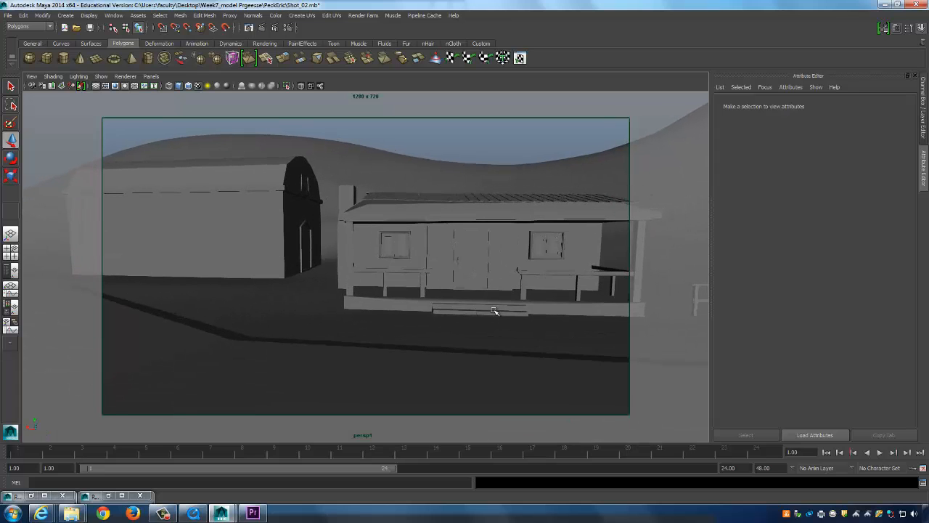
alt+drag(494, 311, 515, 359)
alt+right_drag(515, 359, 486, 288)
alt+middle_drag(487, 288, 489, 245)
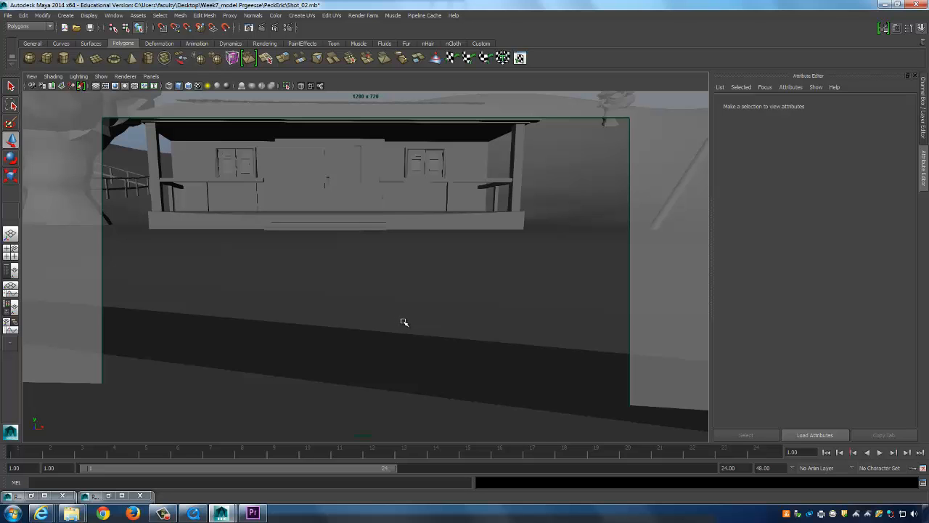
alt+middle_drag(454, 260, 461, 279)
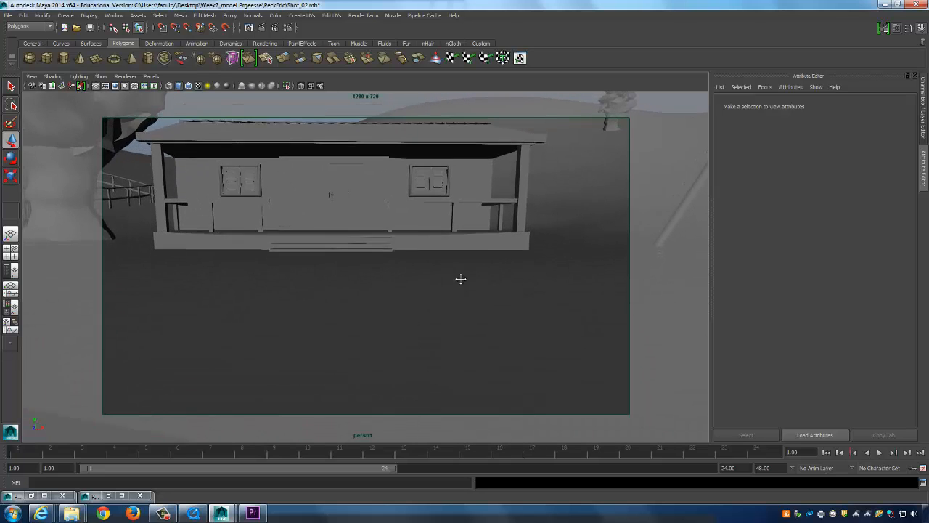
Pull back and fine-tune so the house sits between the tree and water tower.
alt+right_drag(460, 279, 345, 334)
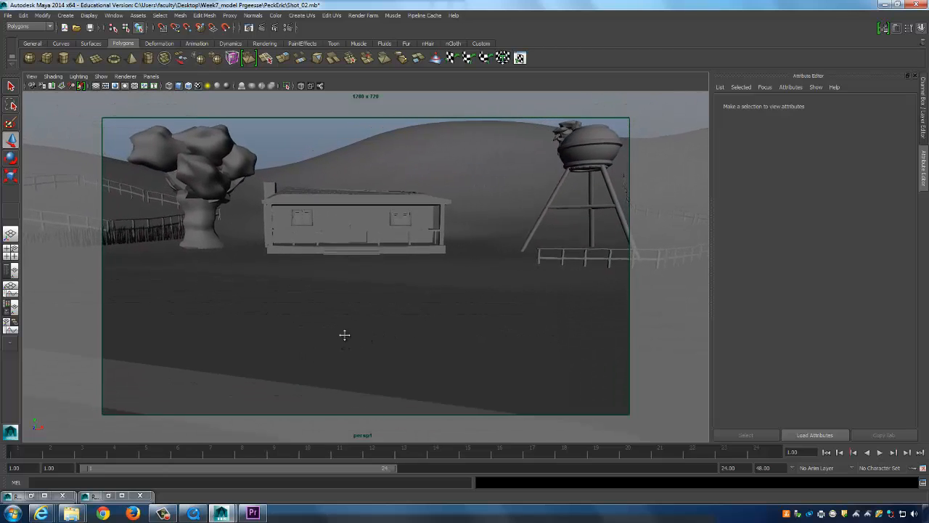
alt+middle_drag(345, 335, 342, 311)
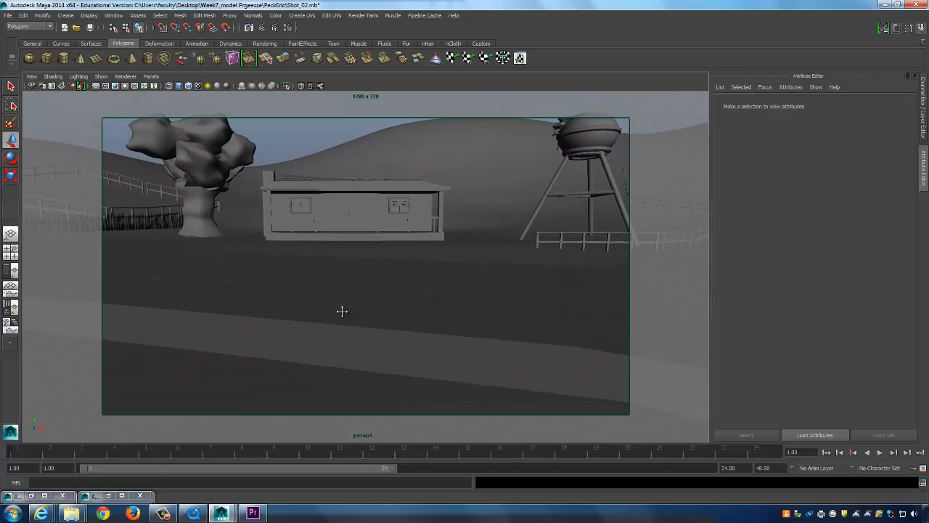
mouse_move(465, 238)
alt+middle_down()
mouse_move(461, 394)
mouse_move(461, 244)
alt+middle_up()
alt+right_drag(462, 244, 457, 244)
alt+right_drag(463, 245, 467, 245)
alt+middle_drag(467, 244, 466, 241)
alt+middle_drag(438, 275, 485, 274)
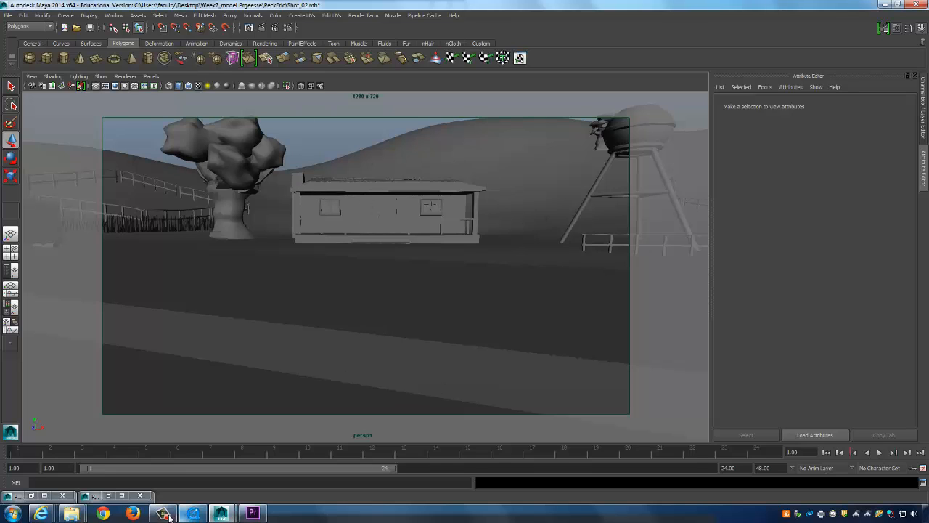
Check the Toochicken_05 sketch, then set the shot camera's focal length from 24 to 50.
click(219, 515)
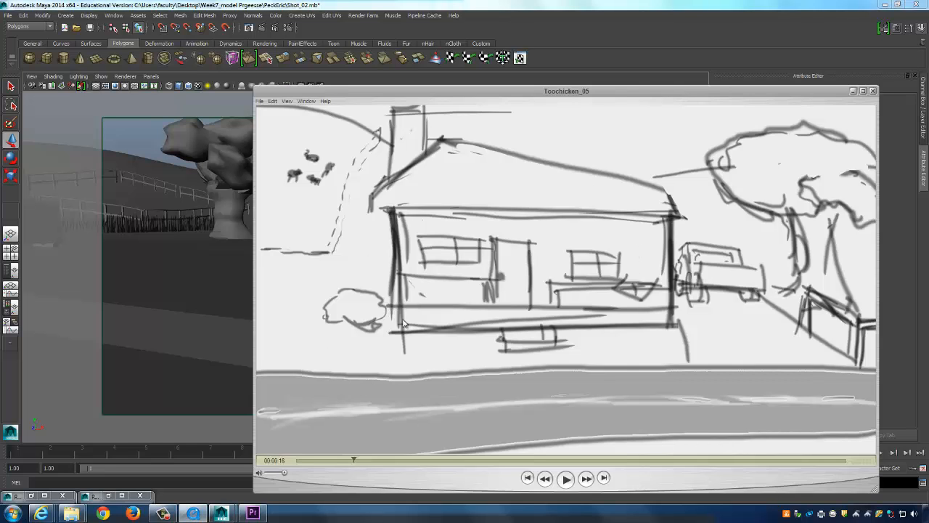
click(466, 19)
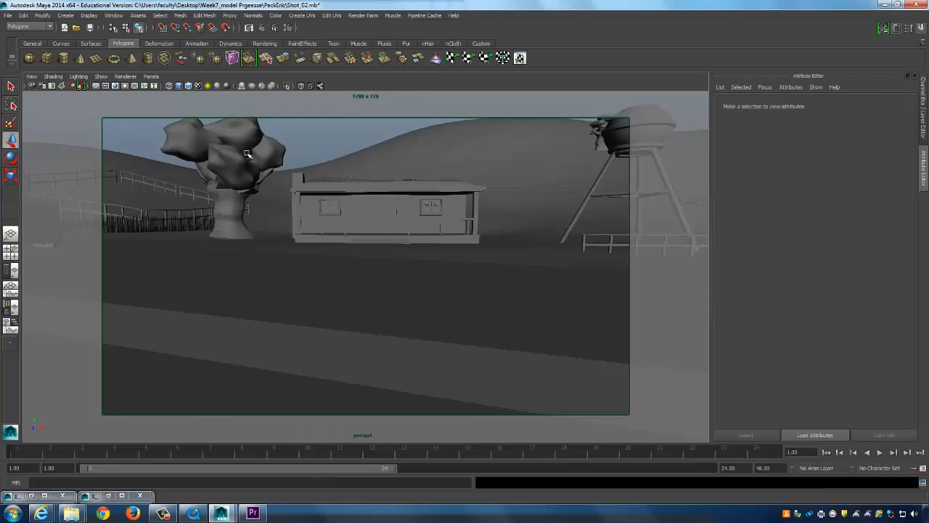
click(32, 77)
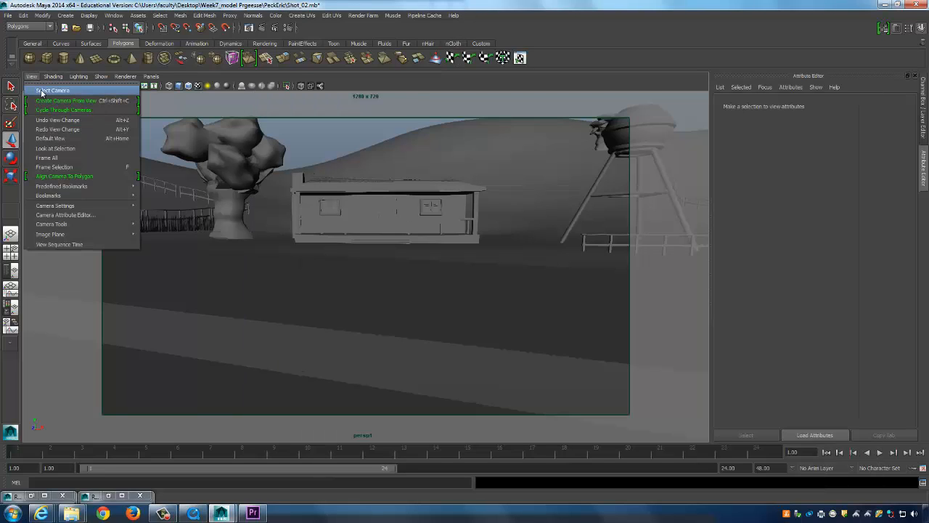
click(42, 91)
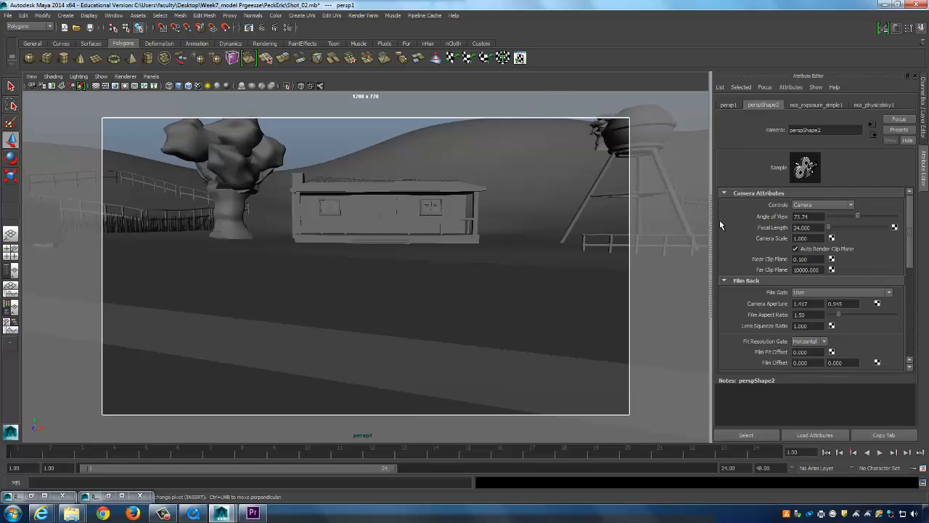
double_click(806, 228)
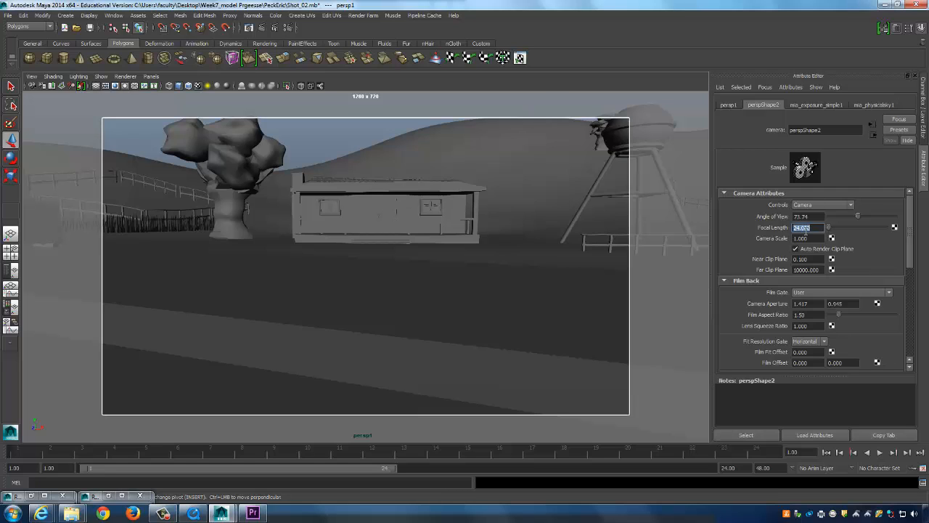
key(Return)
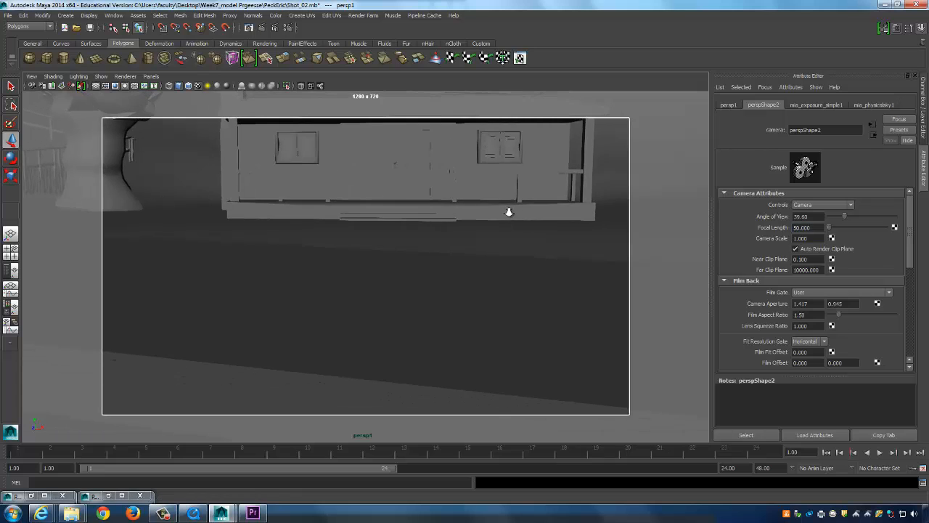
Reframe the porch house close and front-on, with the tree trunk at the left edge.
alt+middle_drag(511, 230, 509, 284)
alt+right_drag(545, 280, 535, 379)
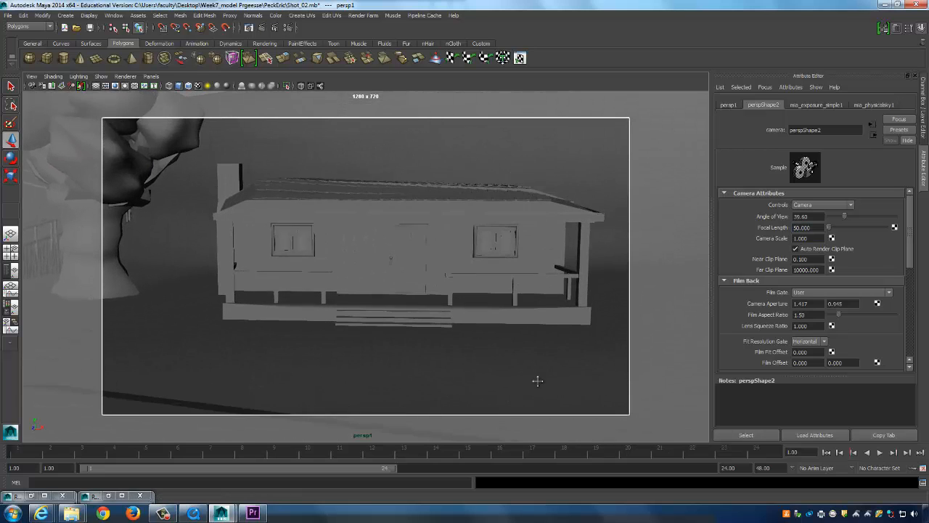
alt+middle_drag(538, 376, 537, 278)
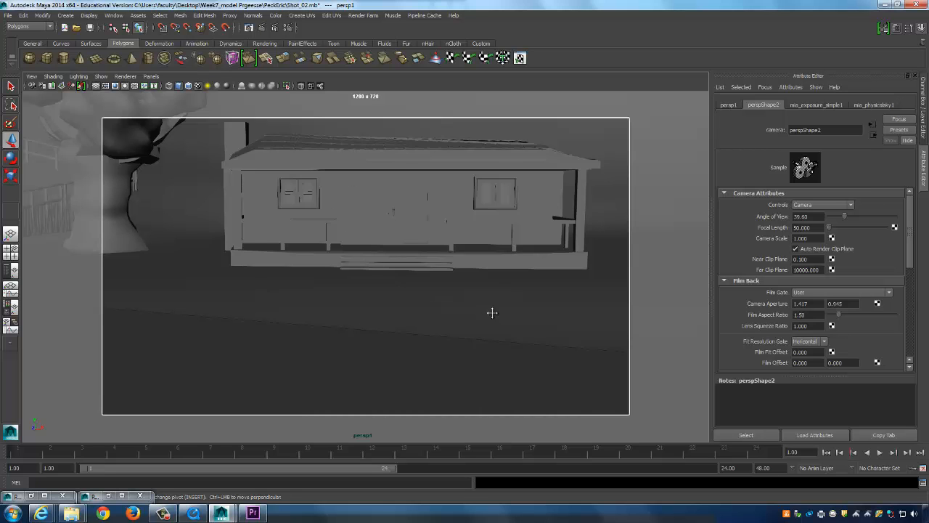
alt+middle_drag(492, 312, 487, 342)
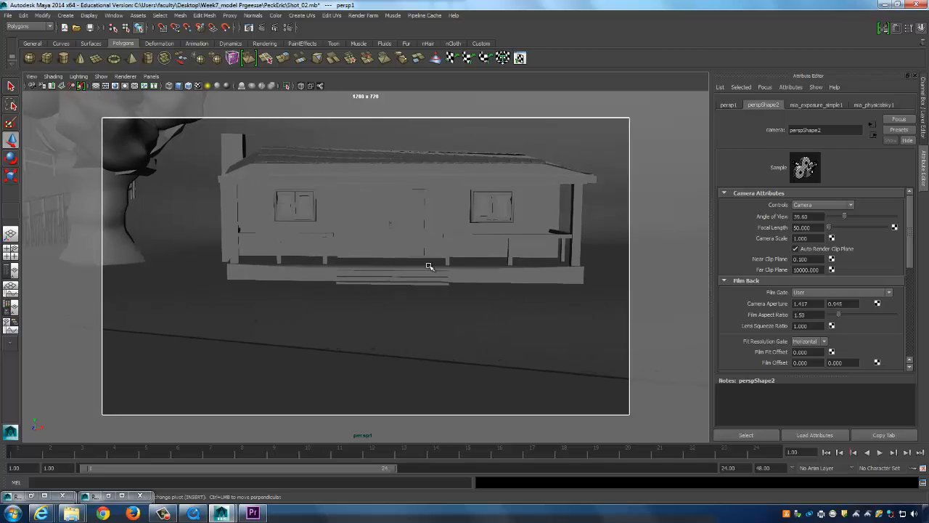
alt+drag(483, 261, 477, 257)
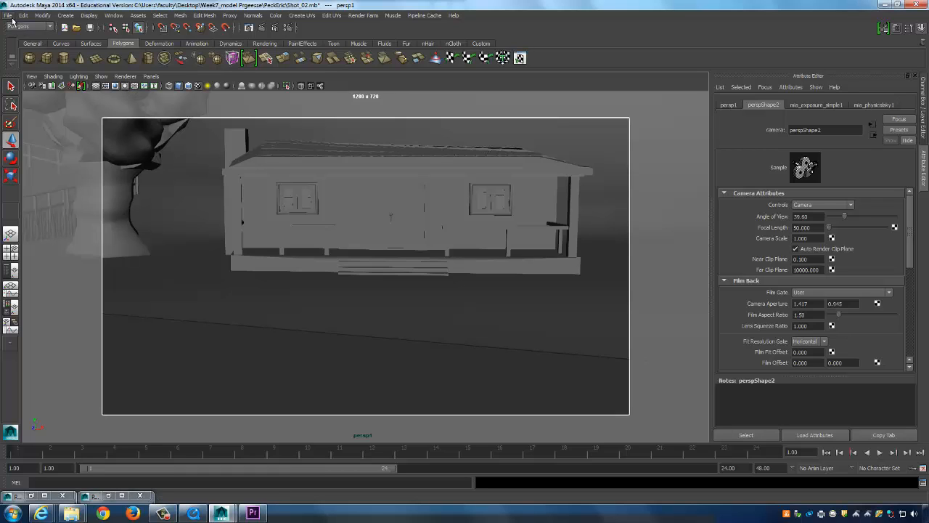
Import chickenM_A18.mb via File > Import and select the chicken in the four-view layout.
click(14, 514)
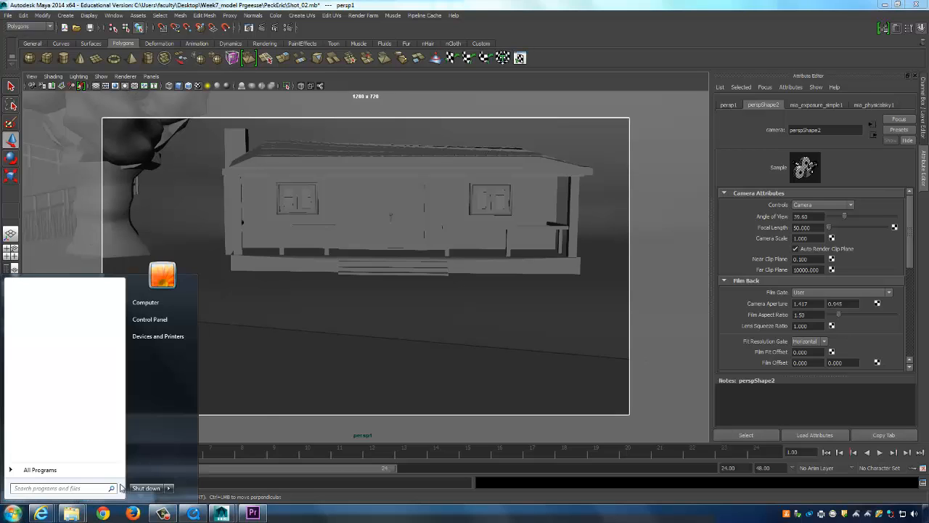
click(461, 3)
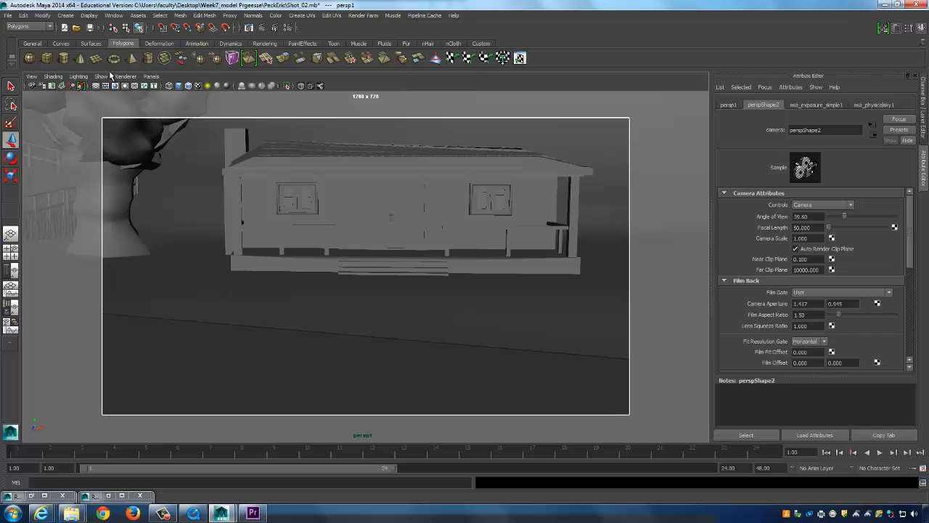
click(7, 15)
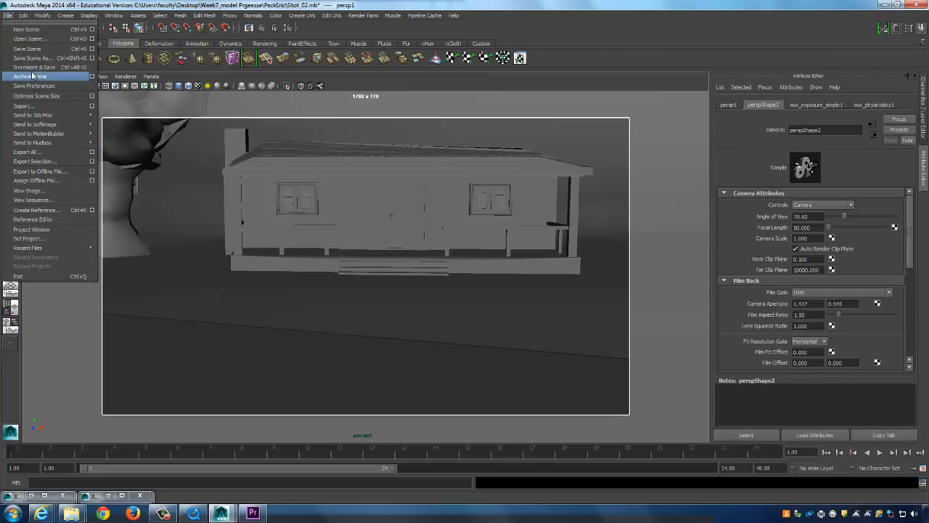
click(25, 105)
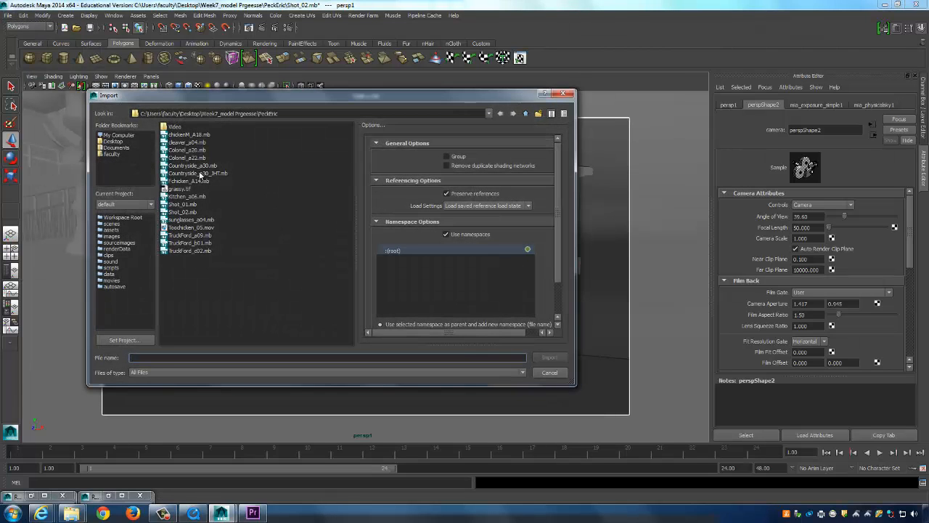
click(192, 135)
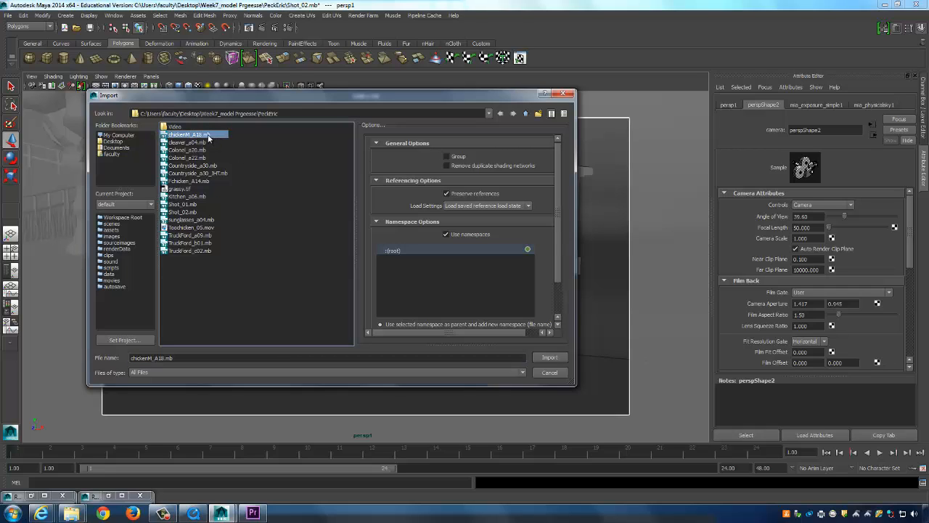
double_click(208, 134)
key(space)
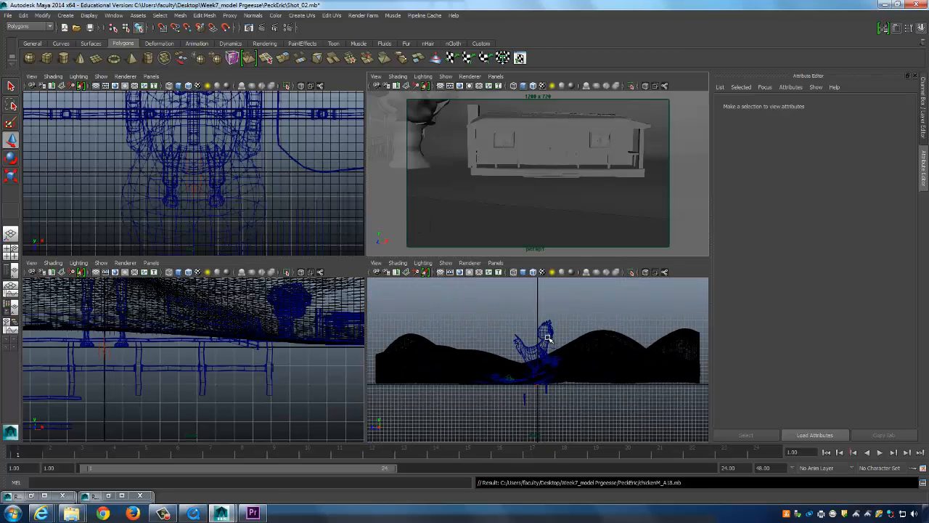
click(548, 338)
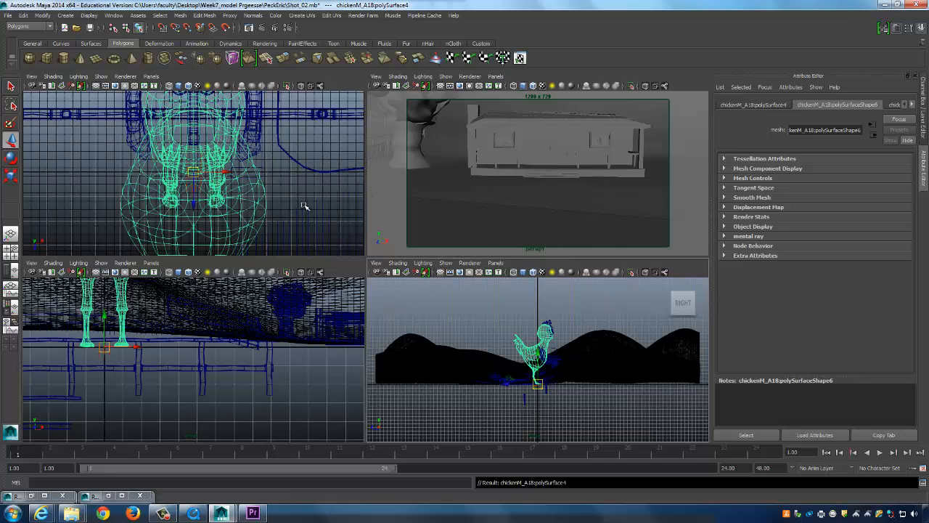
Undo the last selection, zoom in on the chicken and hide the layer1 scenery.
key(ctrl+z)
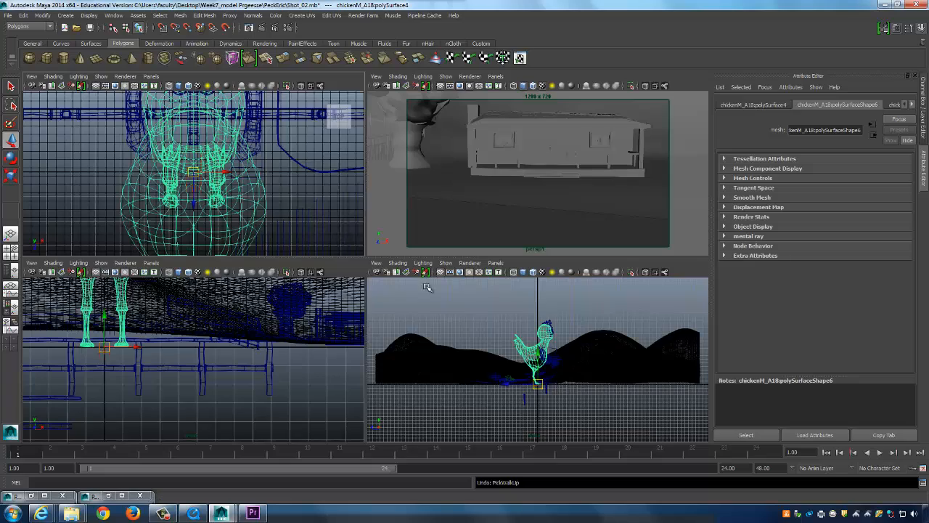
alt+right_drag(429, 356, 641, 357)
alt+middle_drag(624, 354, 597, 334)
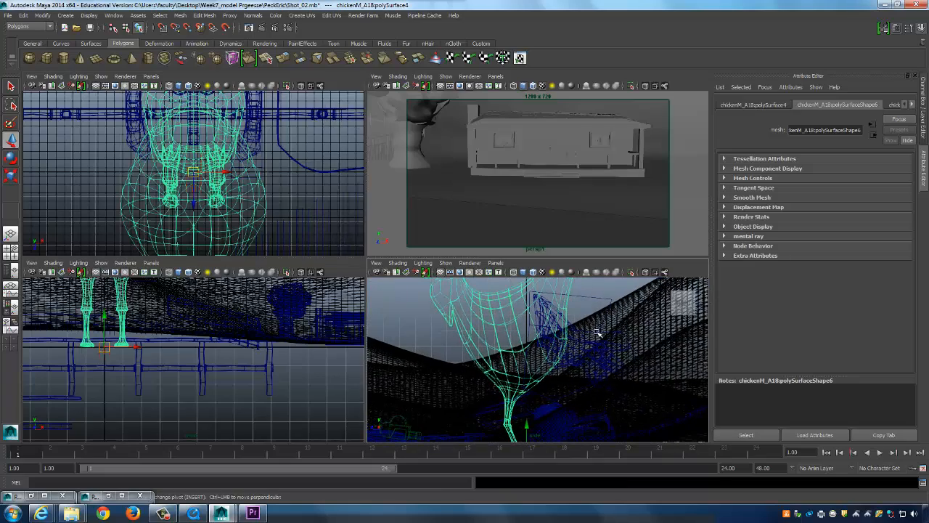
scroll(316, 158, down, 5)
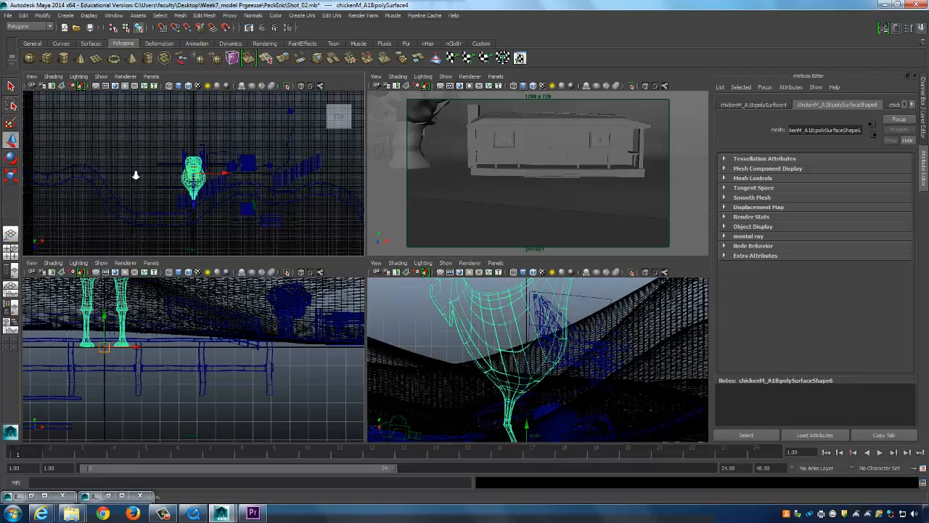
click(927, 127)
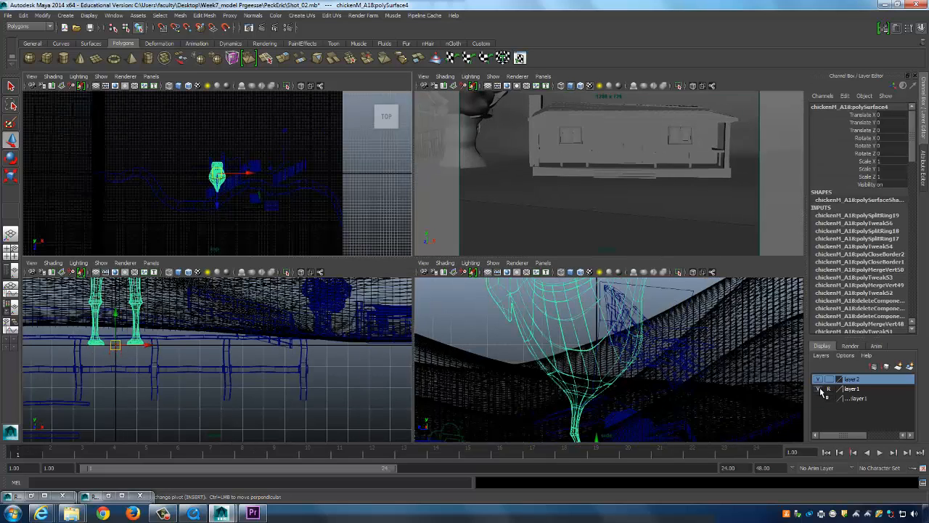
click(818, 389)
alt+right_drag(288, 203, 479, 198)
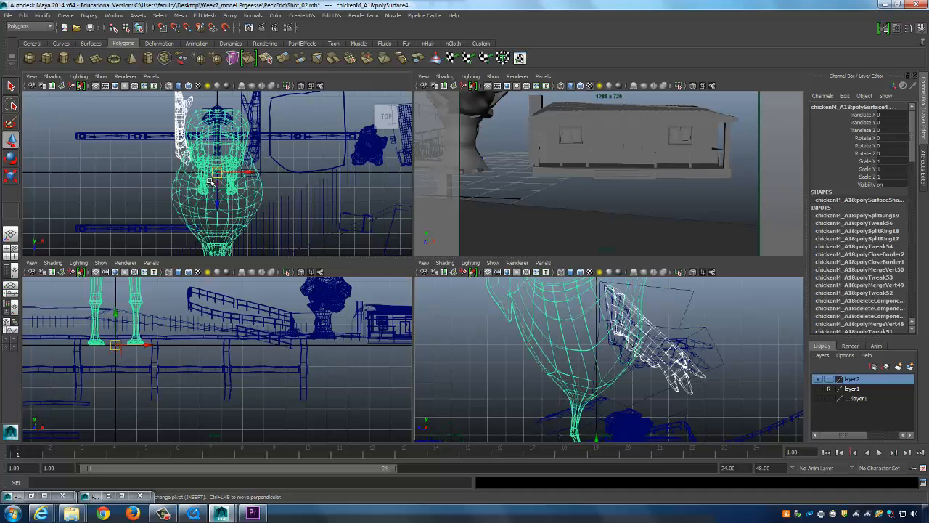
Hide the chicken, a piece with its lattice, and the glider-shaped surface with Ctrl+H.
key(ctrl+h)
drag(208, 148, 233, 156)
key(ctrl+h)
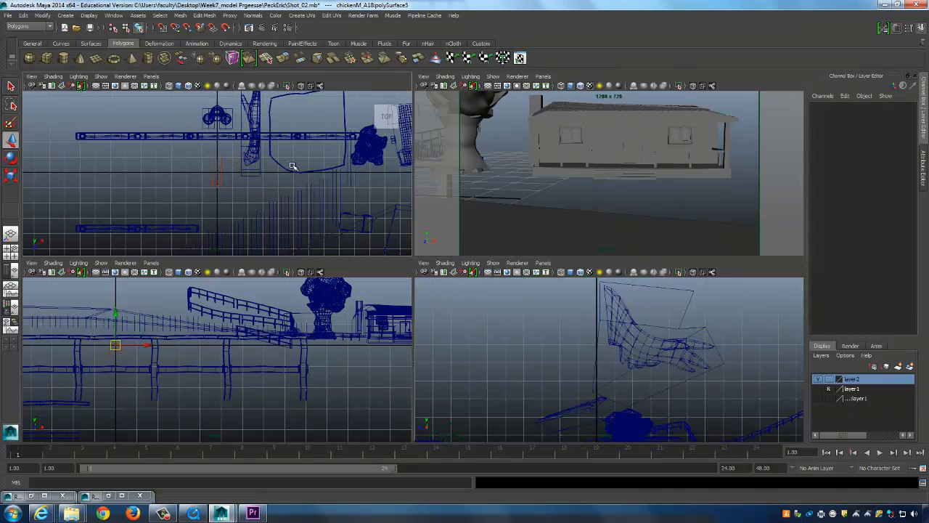
drag(671, 312, 677, 374)
key(ctrl+h)
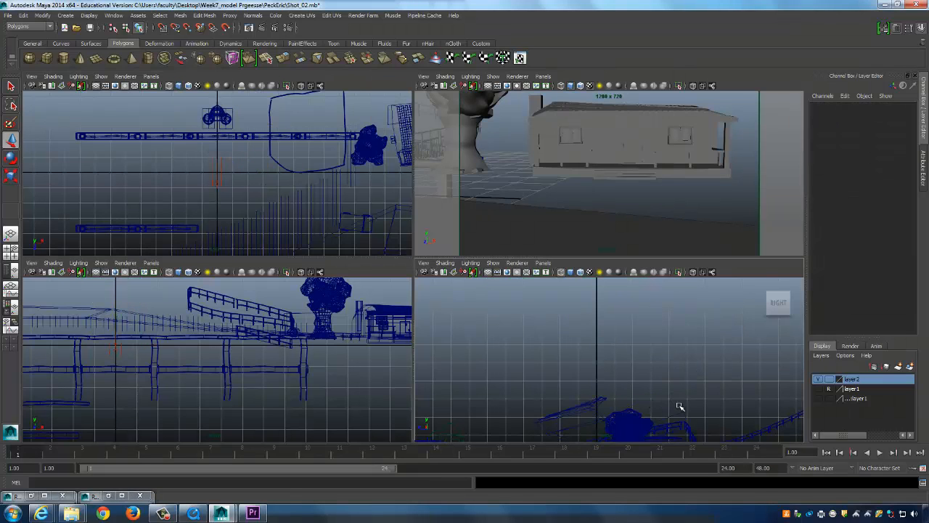
alt+middle_drag(675, 403, 657, 315)
drag(539, 306, 665, 348)
scroll(559, 352, up, 3)
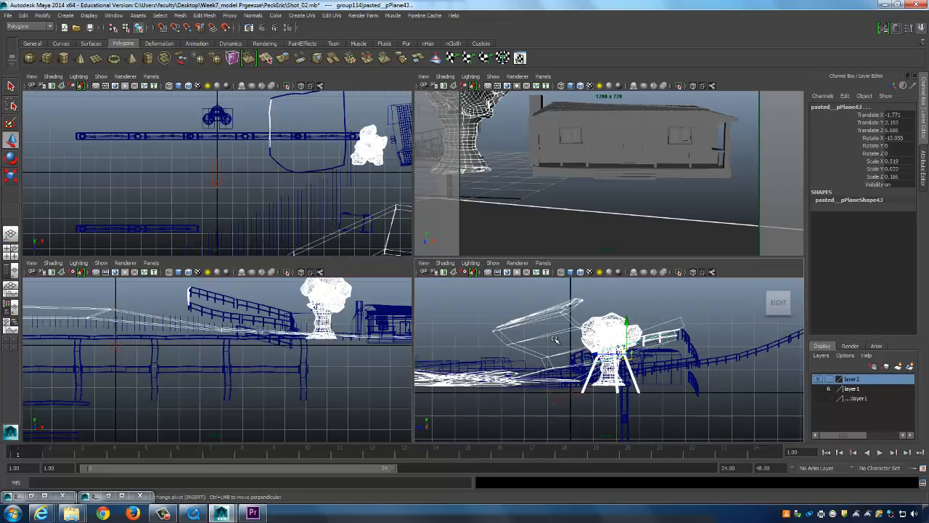
click(557, 342)
key(ctrl+h)
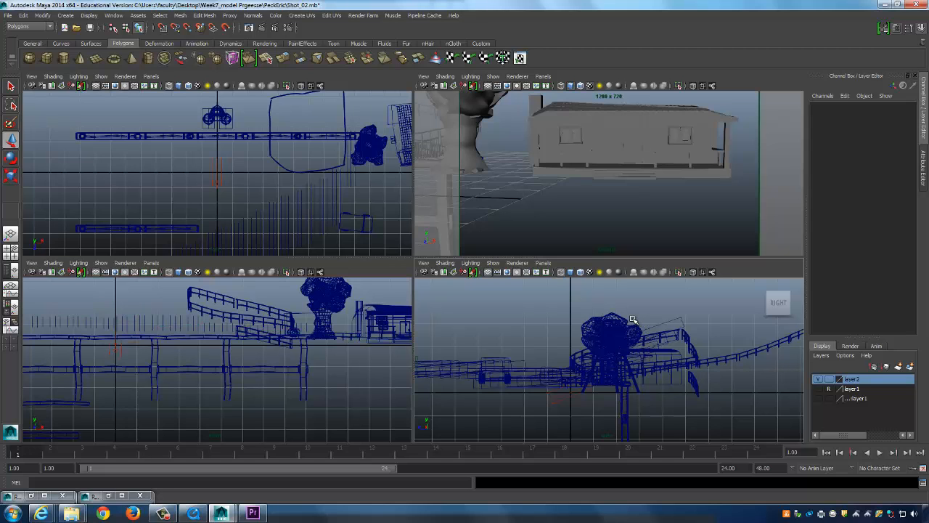
Undo the hides so terrain and chicken return, then select the chicken's body and left piece.
key(ctrl+z)
key(ctrl+z)
key(ctrl+z)
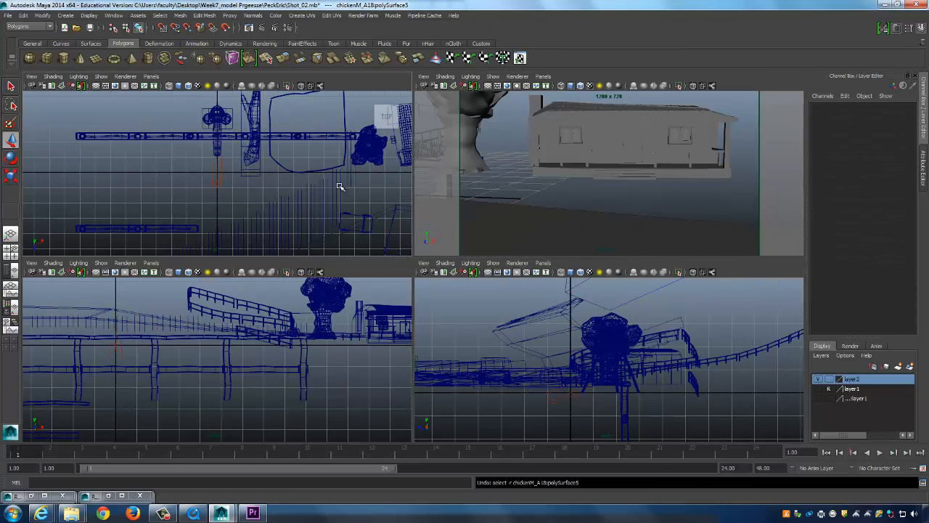
key(ctrl+z)
key(ctrl+z)
key(ctrl+z)
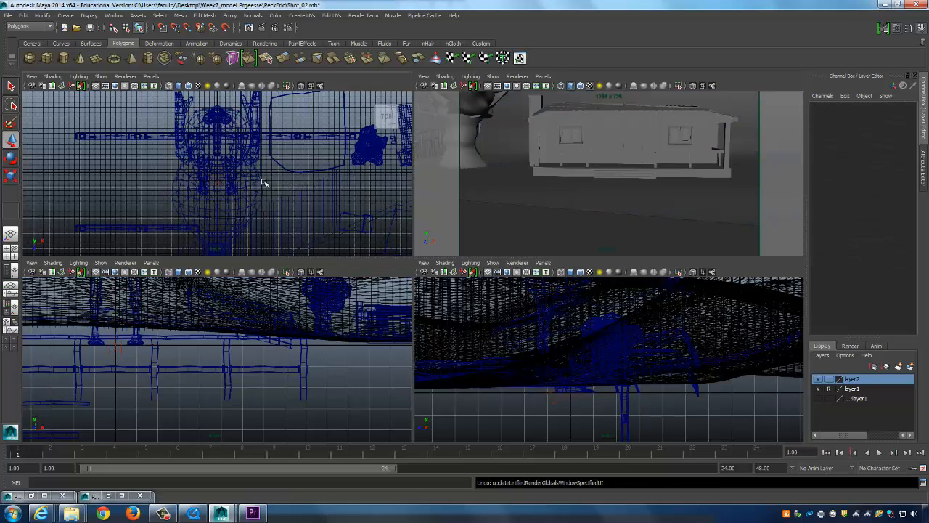
click(260, 177)
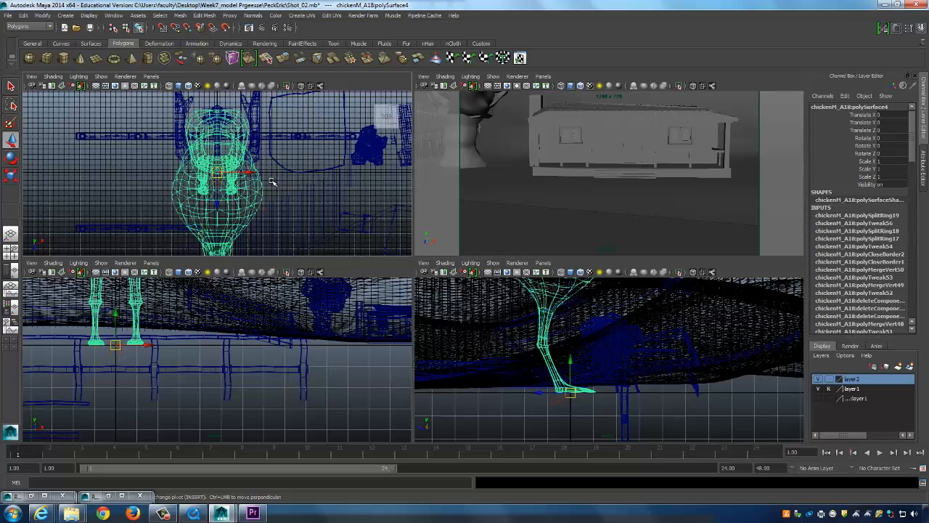
key(Up)
scroll(174, 145, up, 4)
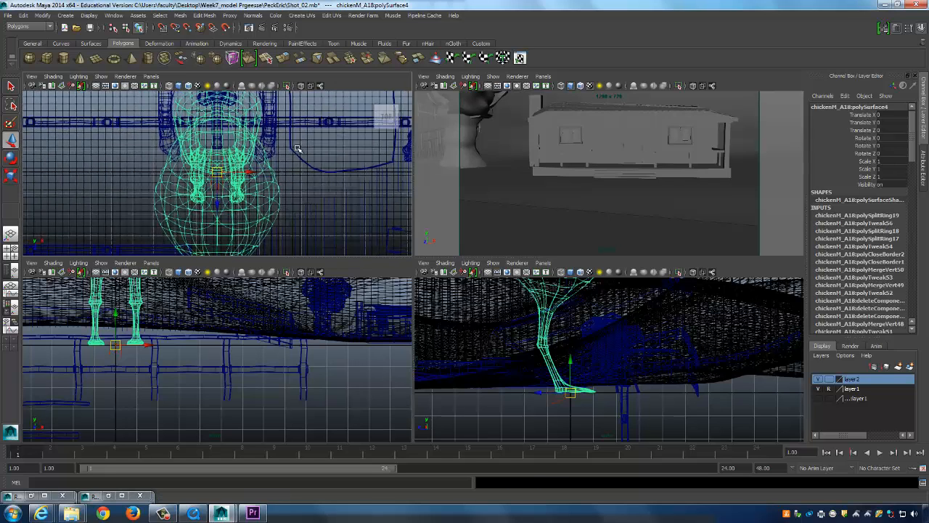
click(162, 141)
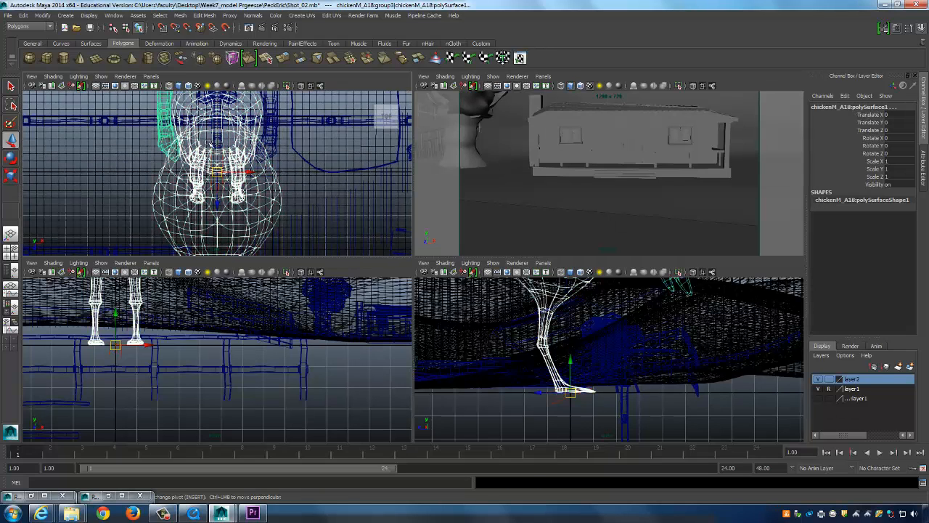
Add the chicken's central and right-side pieces to the selection and remove the old chicken.
click(216, 141)
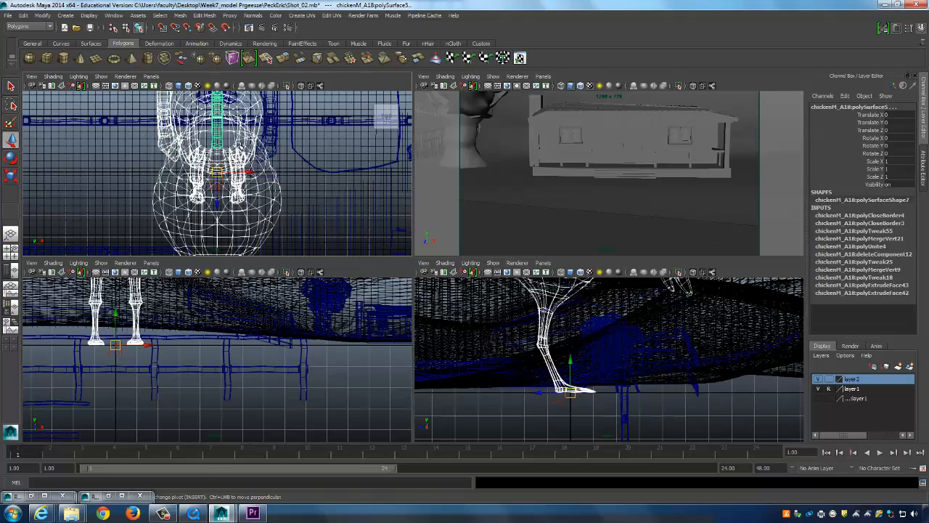
click(276, 143)
key(Delete)
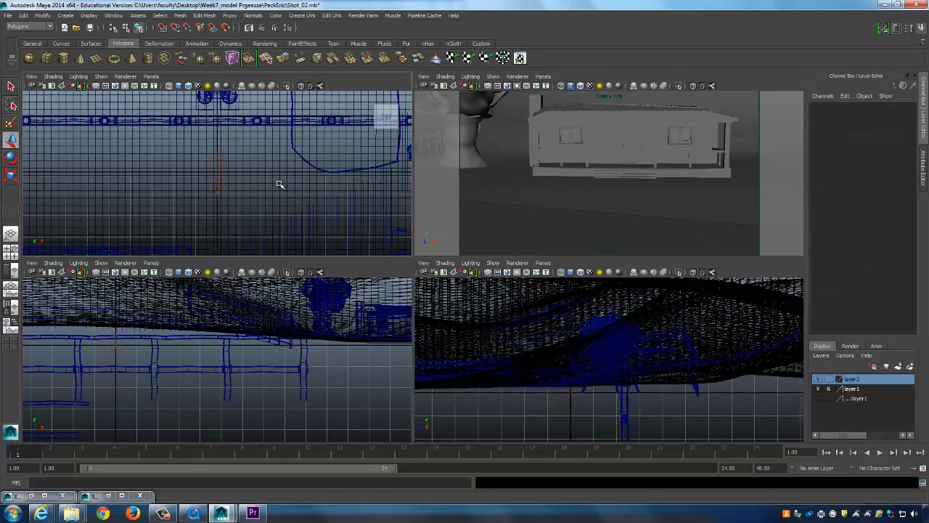
scroll(266, 178, down, 5)
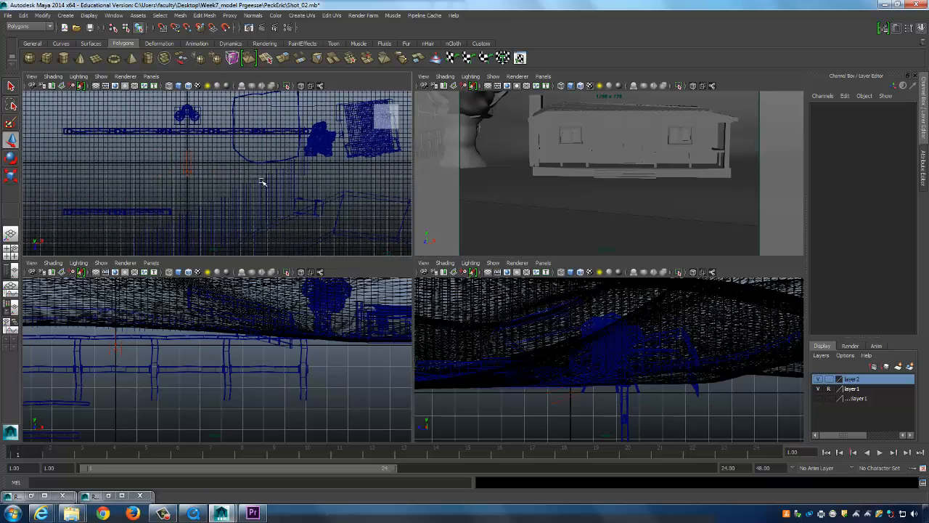
Import another chickenM_A18.mb through the File > Import options box.
click(8, 15)
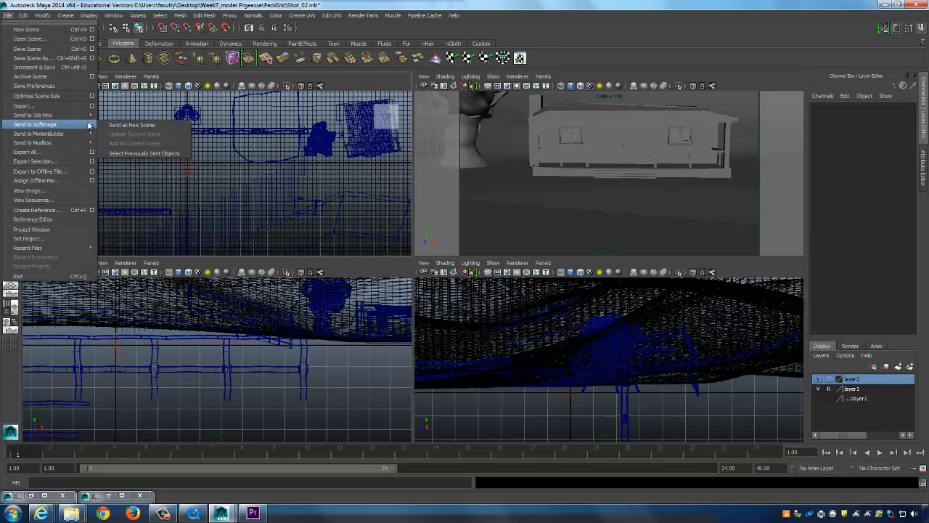
mouse_move(90, 116)
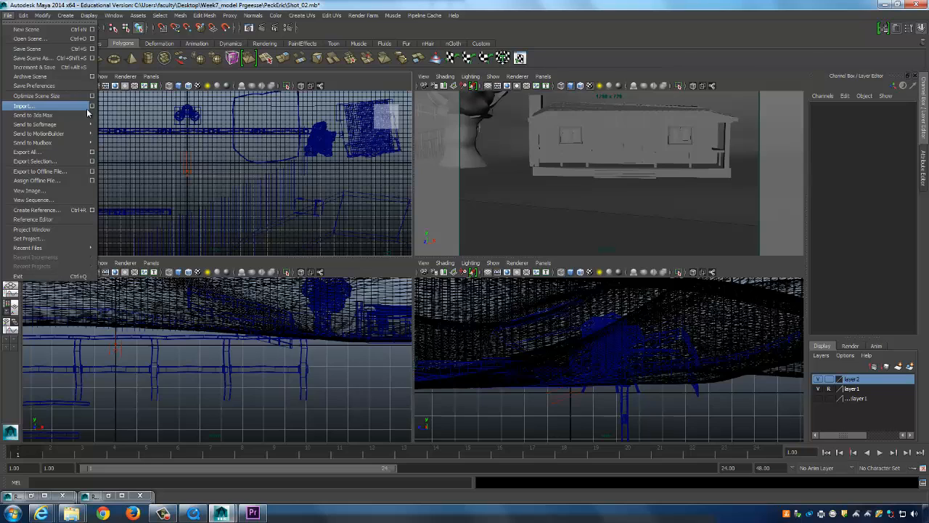
click(92, 106)
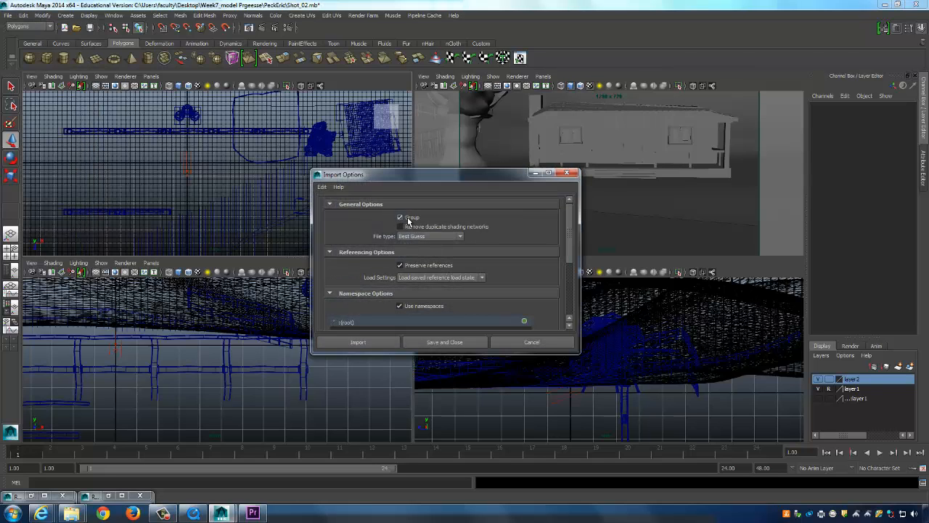
drag(577, 352, 595, 443)
click(361, 432)
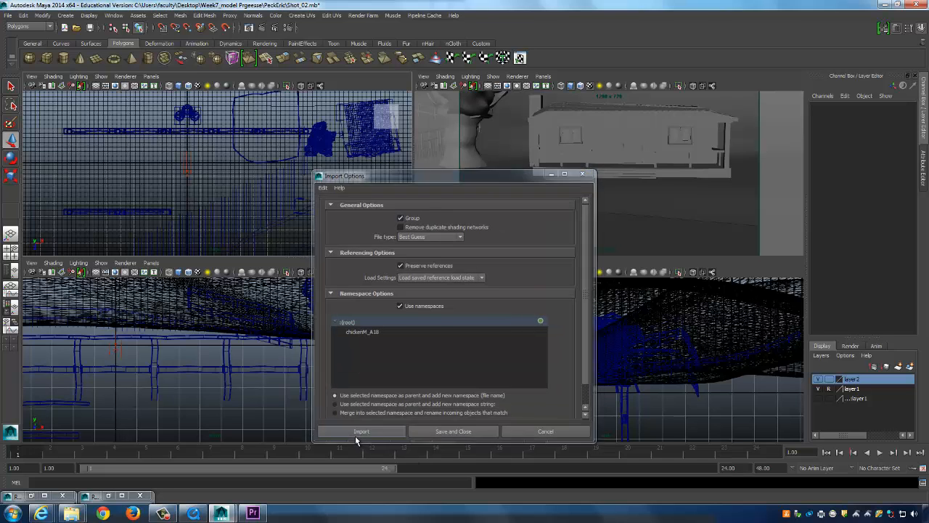
double_click(187, 135)
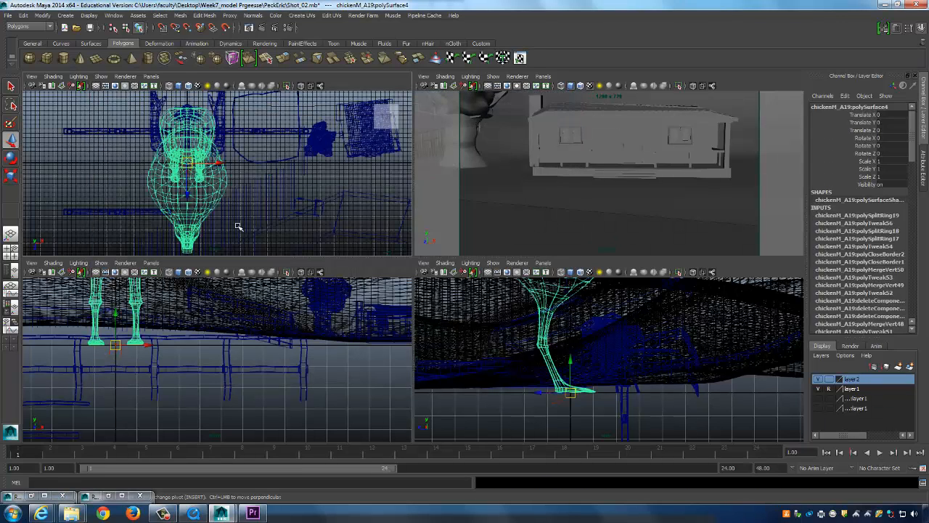
Group the imported chicken as group126 and look through the persp1 camera.
key(ctrl+g)
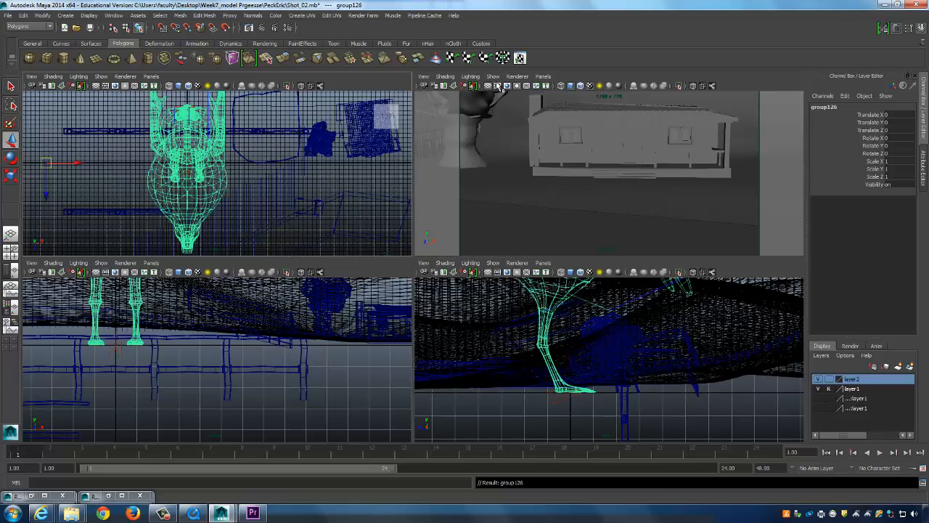
click(543, 77)
mouse_move(569, 88)
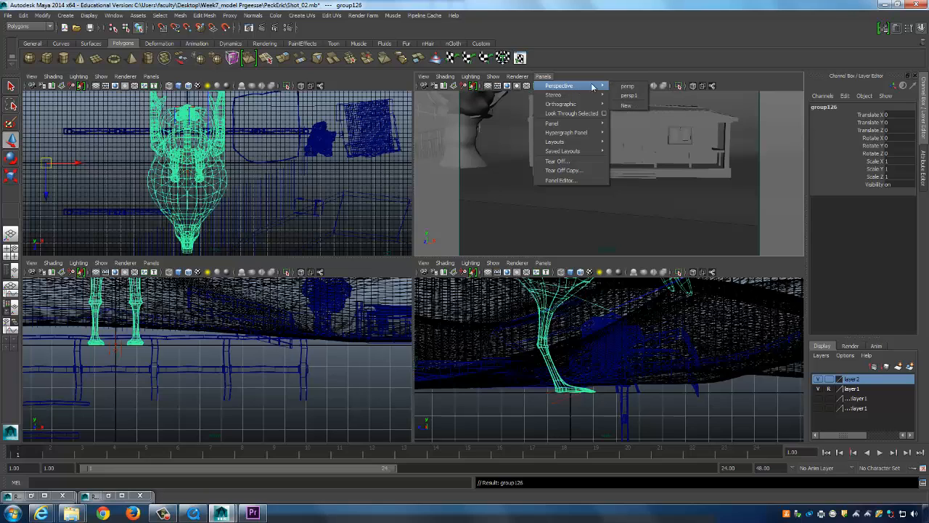
click(626, 97)
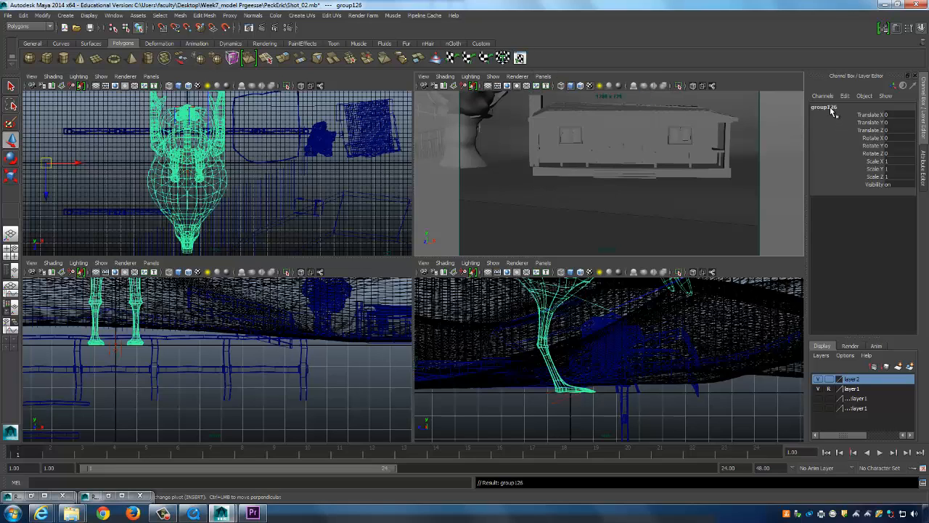
click(543, 76)
mouse_move(559, 86)
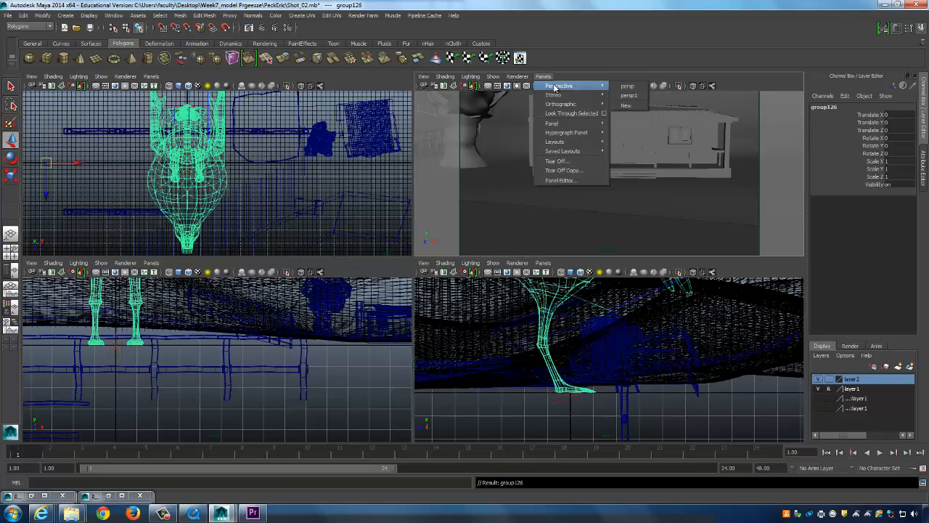
click(629, 95)
Rename the persp1 camera to Shot_02.
click(423, 76)
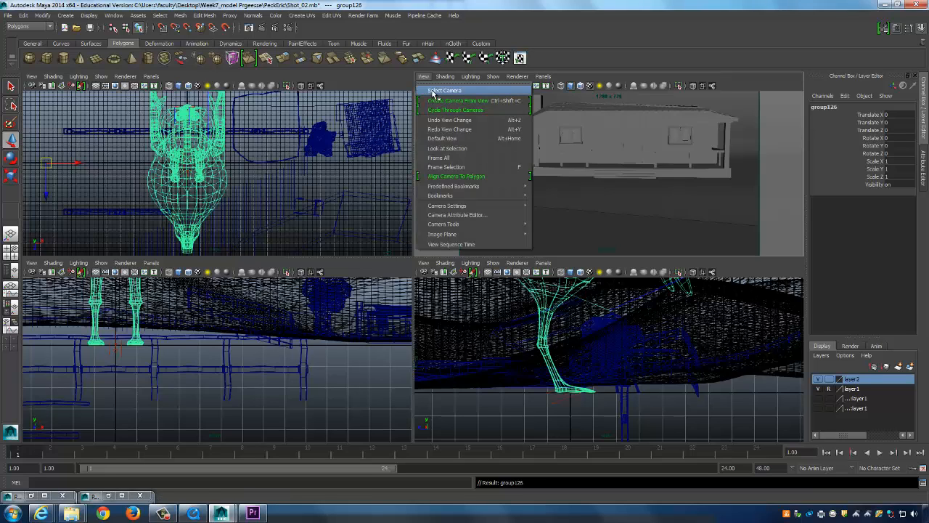
click(434, 92)
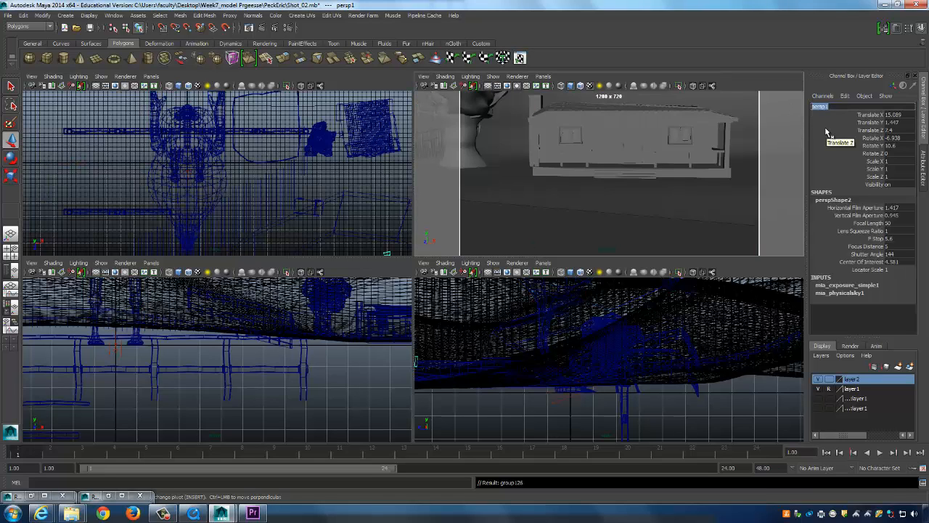
text(Shot_02)
key(Return)
Select the chicken group and switch the view back to the persp camera.
click(222, 172)
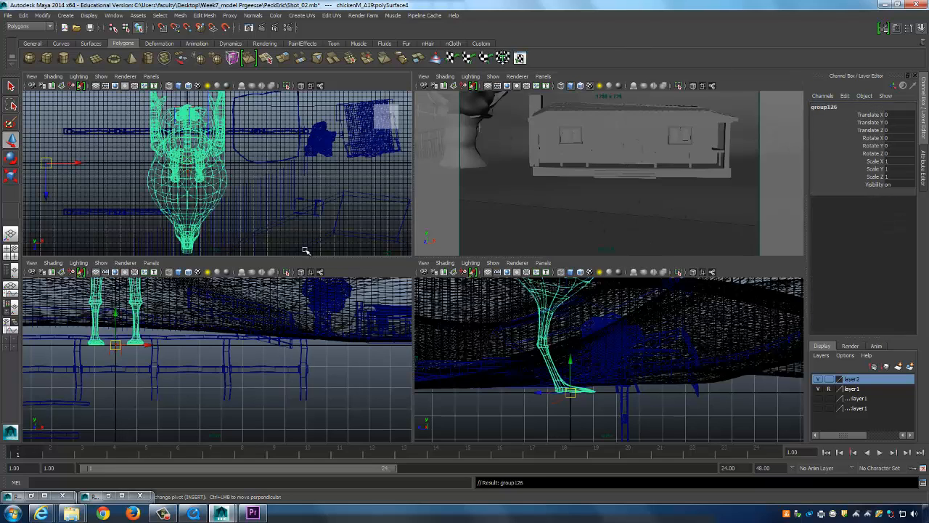
click(543, 76)
mouse_move(573, 86)
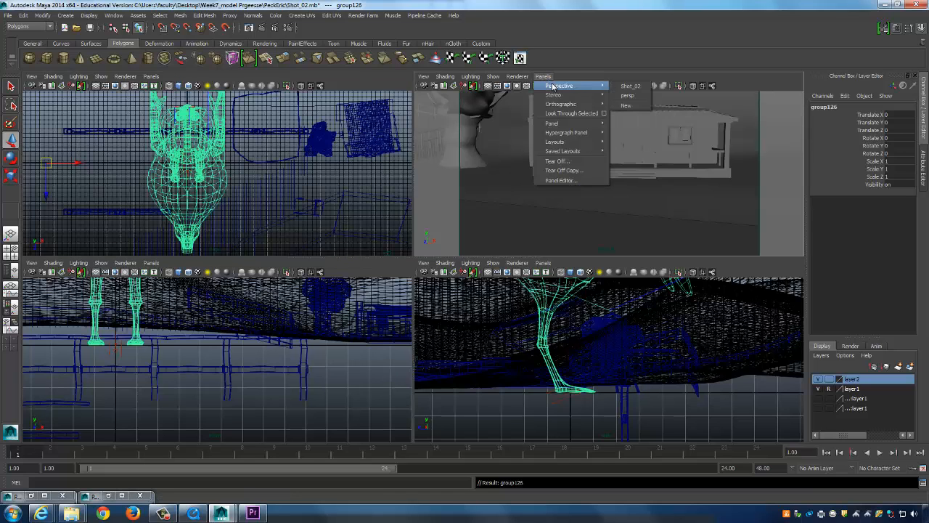
click(630, 95)
Frame the chicken and orbit the enlarged perspective view so it stands before the hills.
key(f)
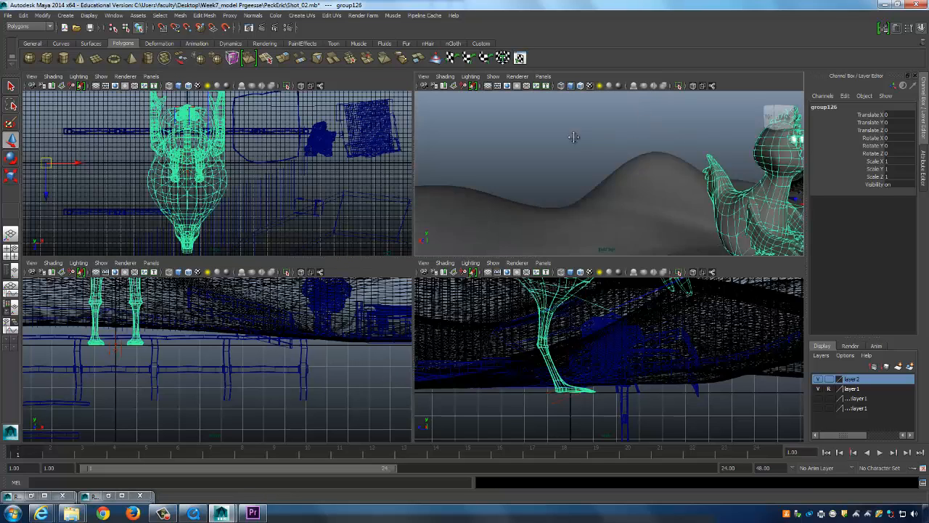
alt+drag(672, 158, 610, 189)
key(space)
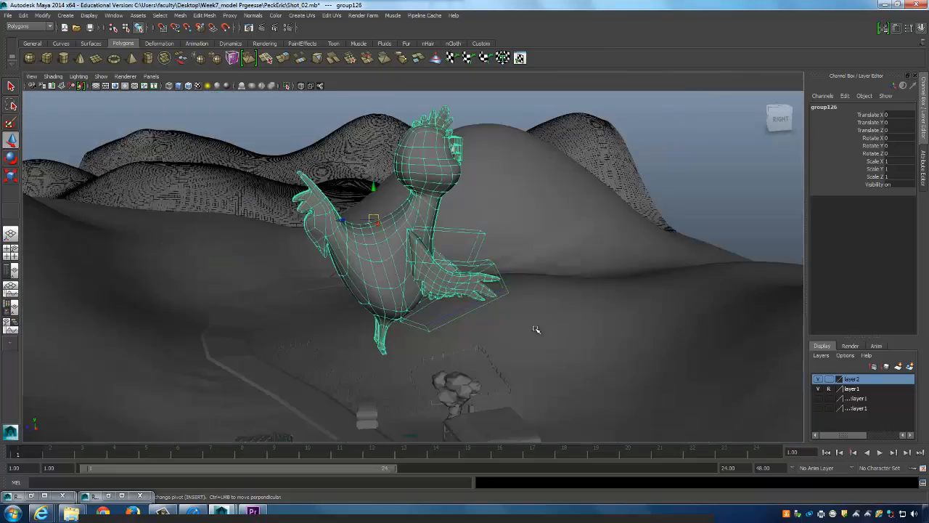
alt+drag(534, 324, 514, 292)
alt+drag(491, 262, 448, 256)
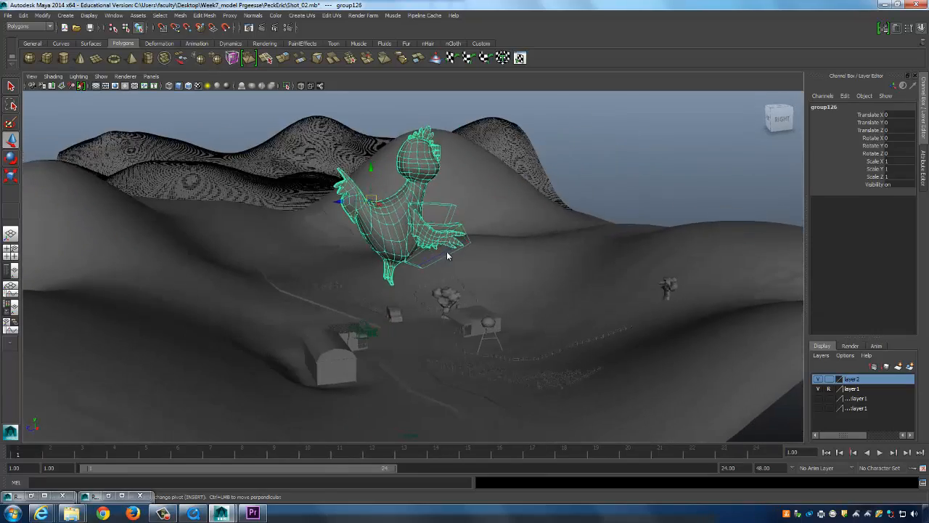
key(space)
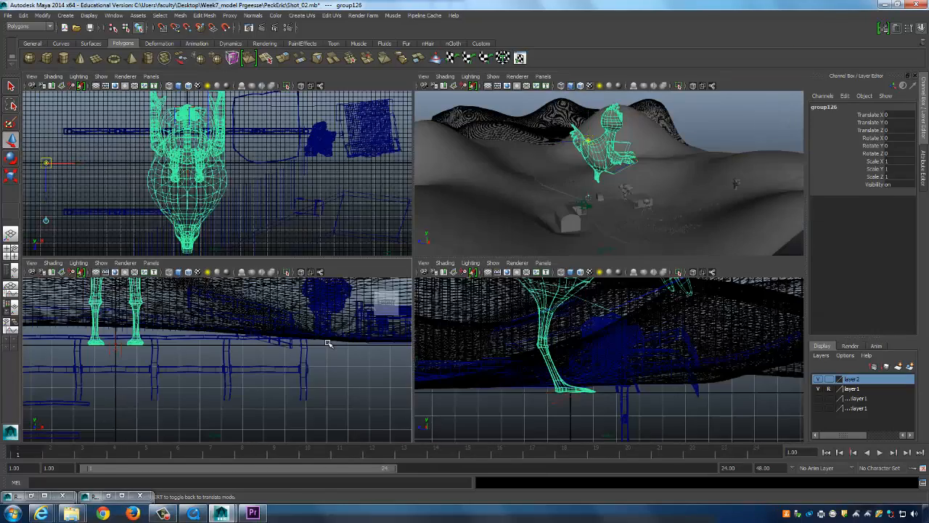
Move group126's pivot down to the chicken's feet, then undo a trial scale.
key(Insert)
mouse_move(610, 341)
alt+mouse_down()
mouse_move(627, 361)
mouse_move(598, 331)
alt+mouse_up()
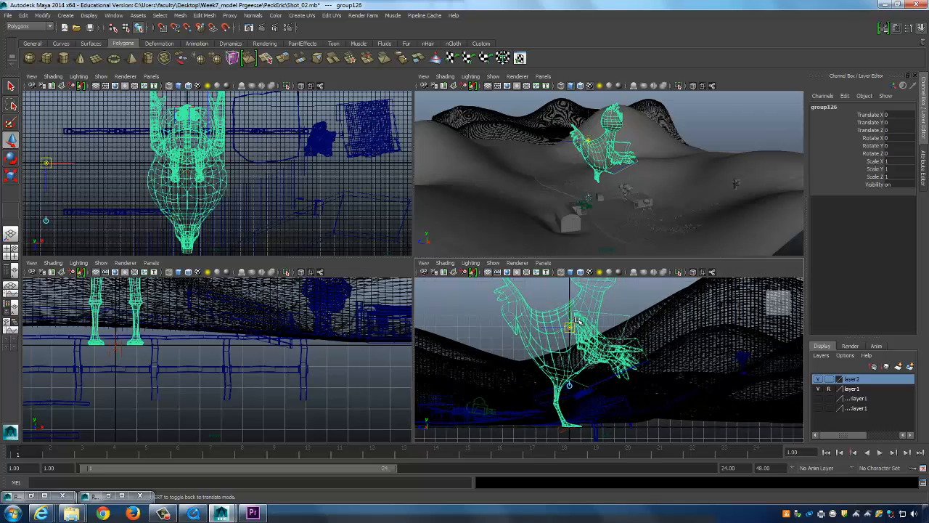
mouse_move(569, 416)
alt+mouse_down()
mouse_move(507, 353)
mouse_move(484, 379)
mouse_move(488, 360)
alt+mouse_up()
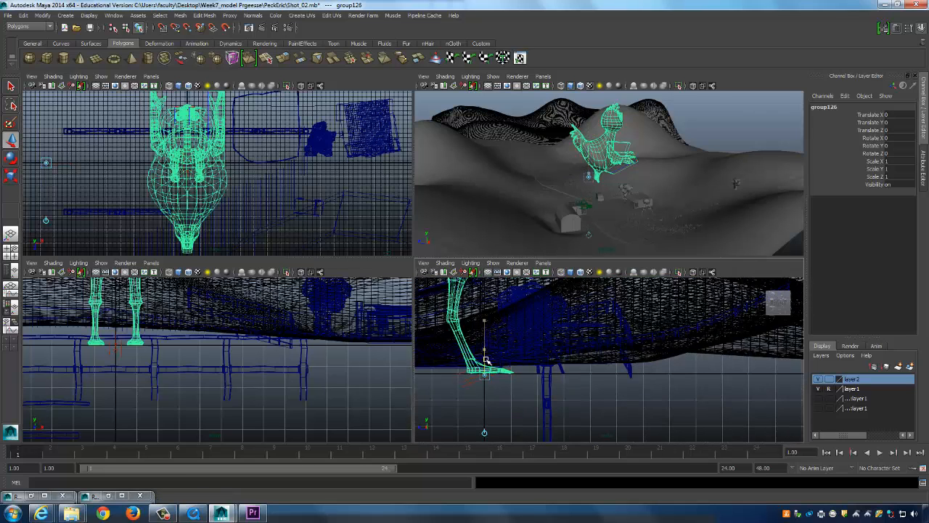
key(Insert)
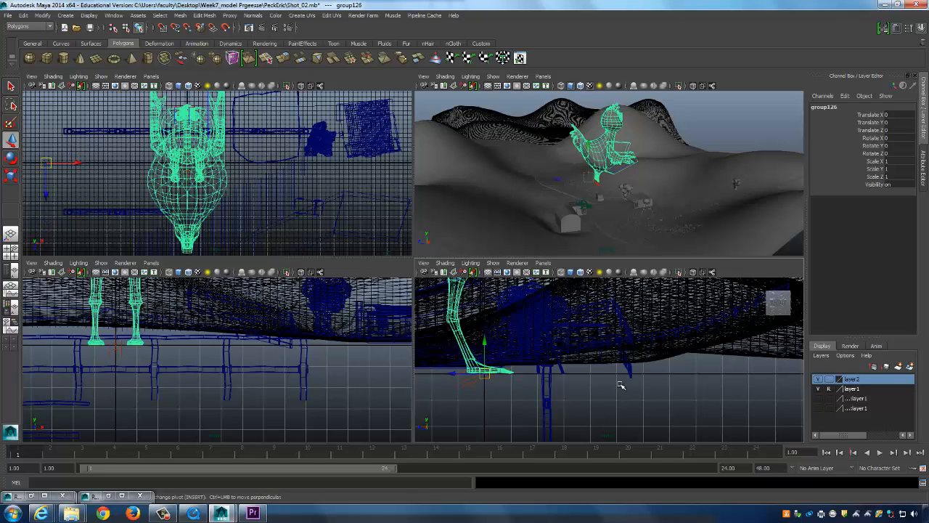
key(r)
drag(483, 375, 309, 419)
key(ctrl+z)
key(ctrl+z)
key(ctrl+z)
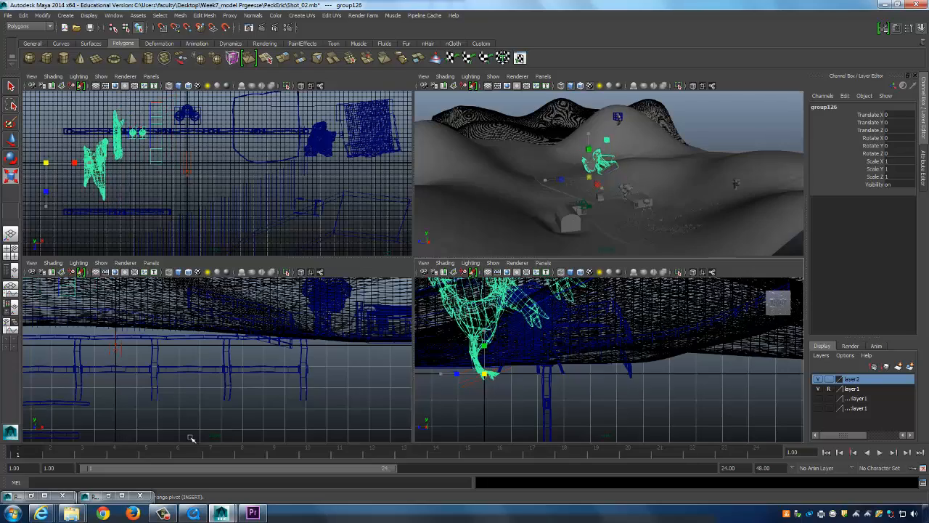
Maximize the perspective view and orbit around the chicken toward the right-hand hill.
key(space)
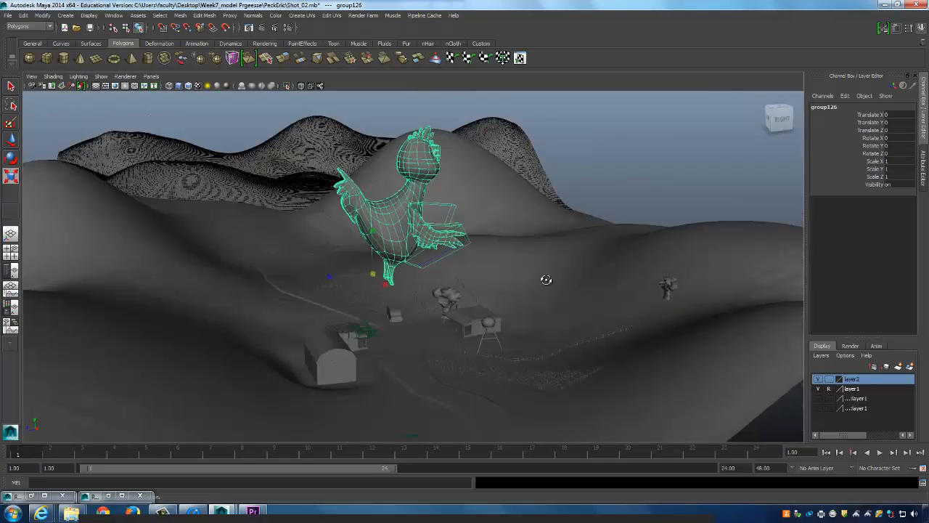
alt+drag(545, 278, 514, 235)
alt+drag(437, 210, 346, 218)
alt+drag(463, 236, 508, 231)
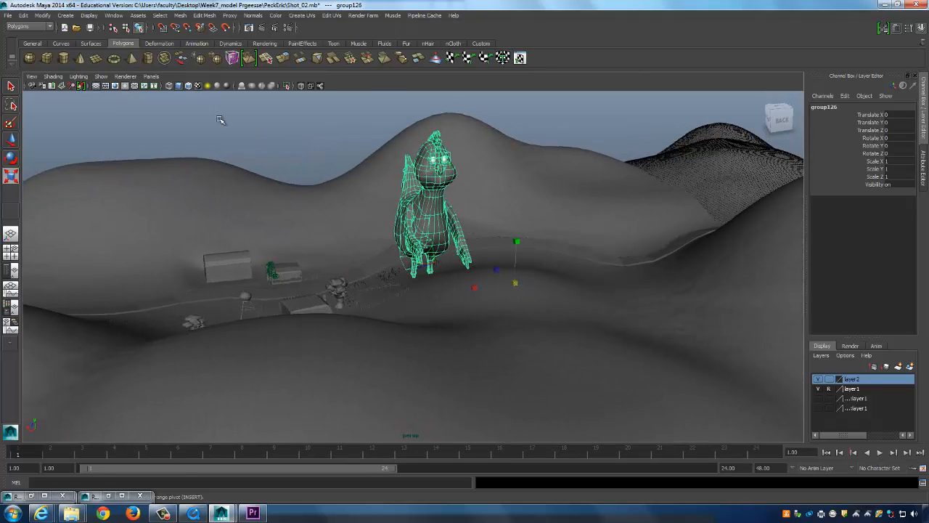
Delete the chicken group's construction history with Edit > Delete by Type > History.
click(27, 16)
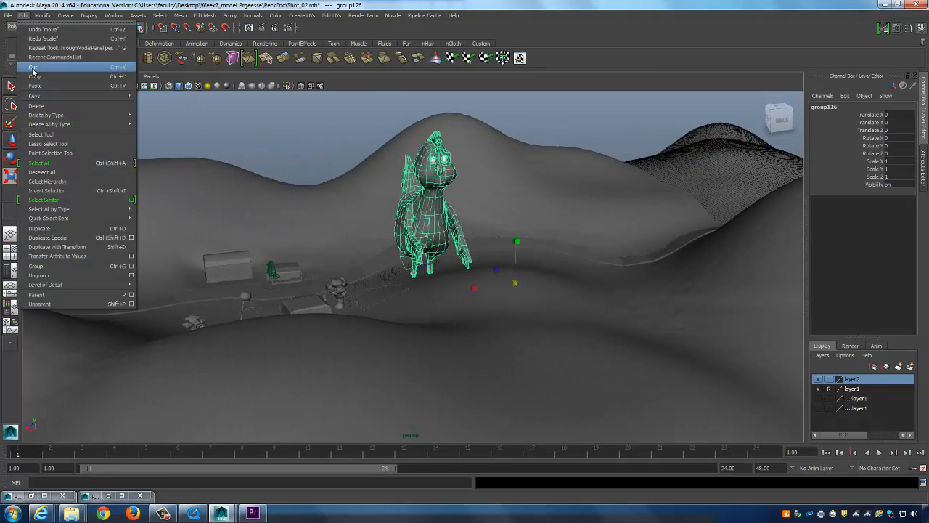
mouse_move(2, 18)
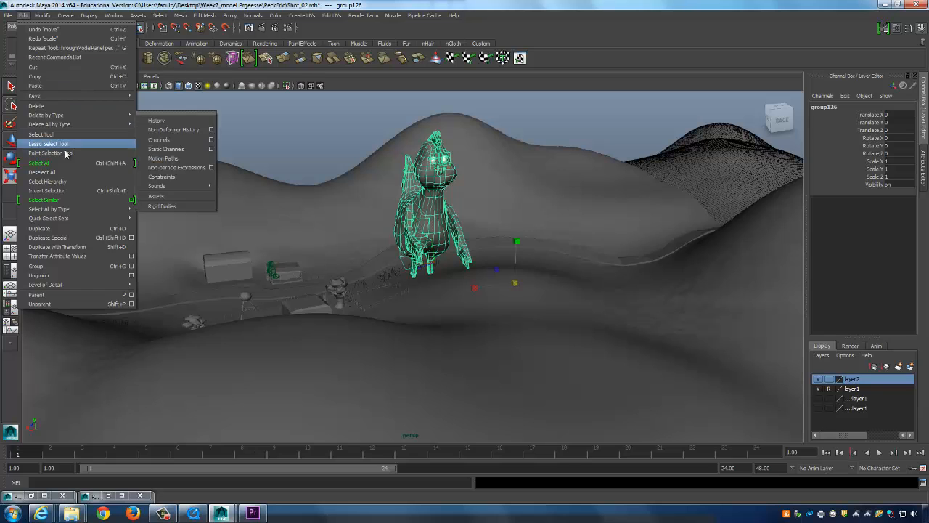
mouse_move(59, 116)
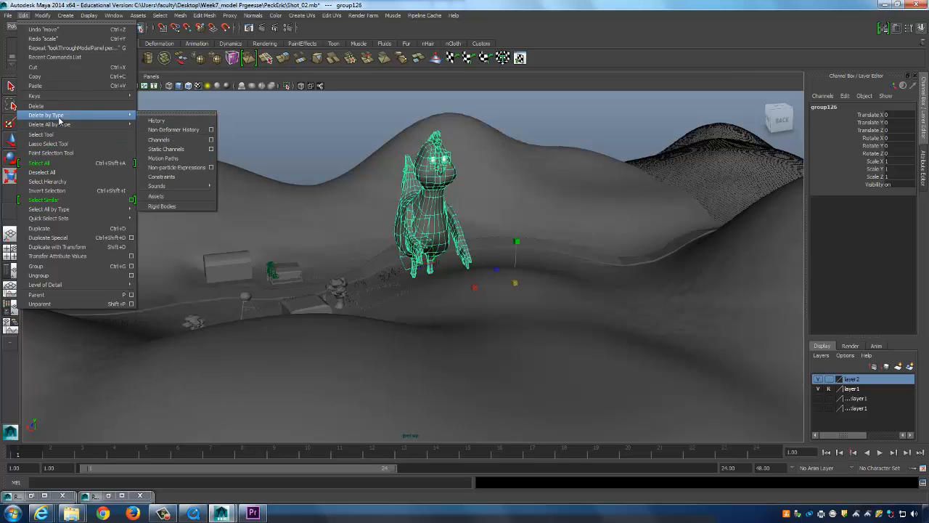
click(155, 119)
Orbit around the chicken, trying a uniform scale and undoing it, stepping between eye sphere and group.
alt+drag(503, 244, 421, 284)
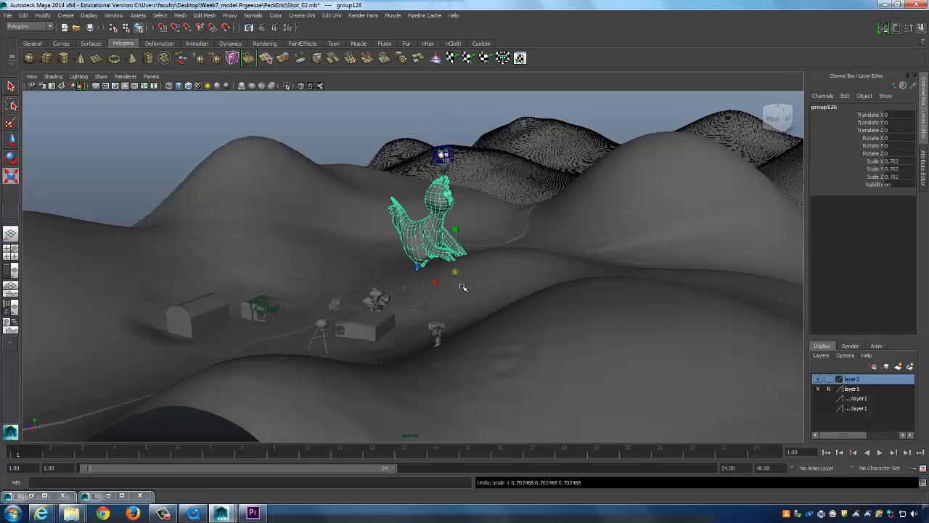
key(ctrl+z)
alt+drag(476, 254, 400, 116)
key(Down)
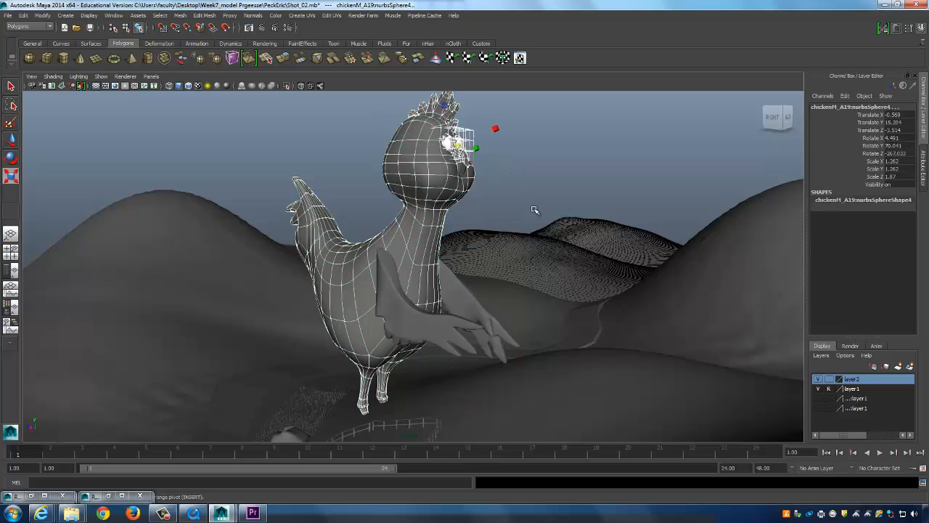
mouse_move(535, 208)
alt+mouse_down()
mouse_move(506, 207)
mouse_move(524, 216)
alt+mouse_up()
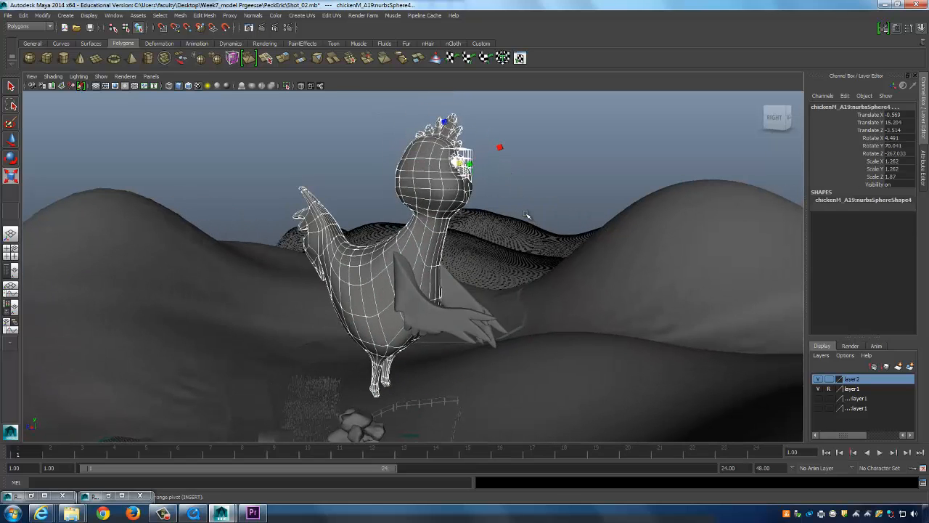
key(Up)
alt+drag(535, 199, 513, 206)
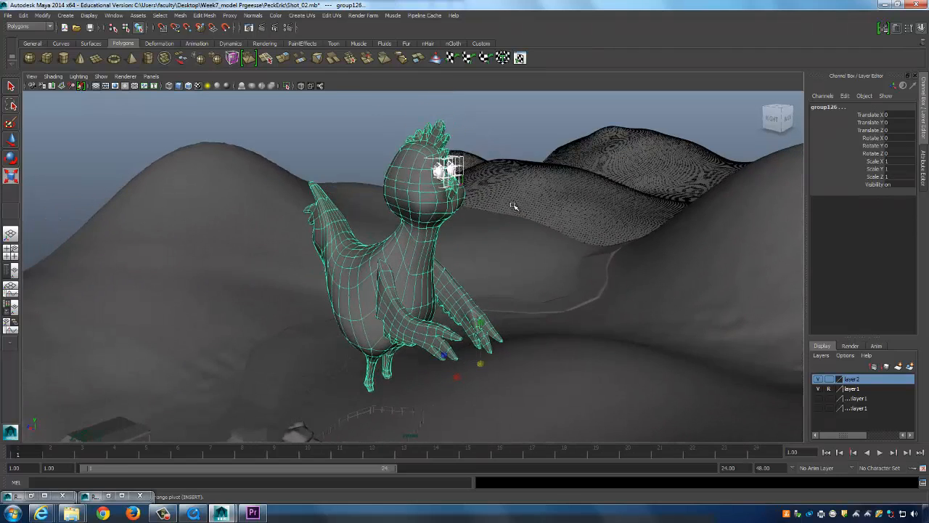
alt+drag(521, 145, 498, 327)
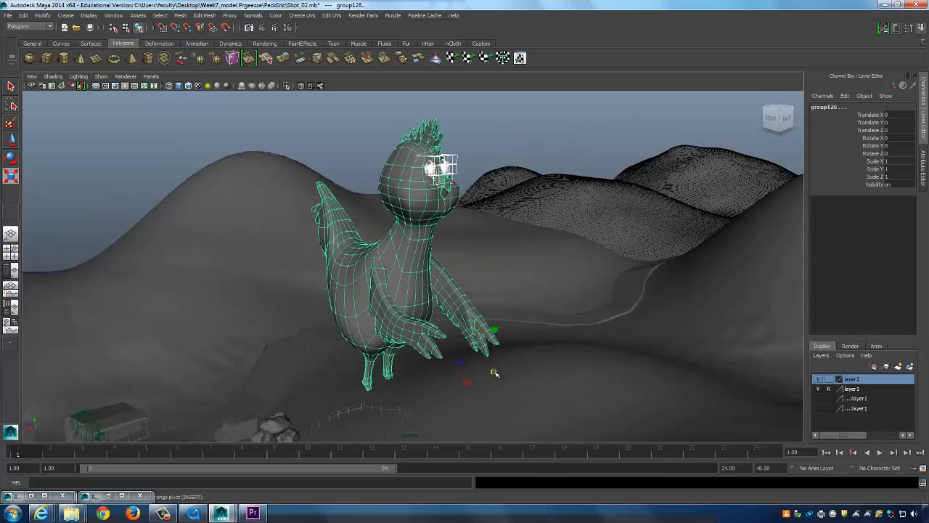
drag(494, 373, 472, 275)
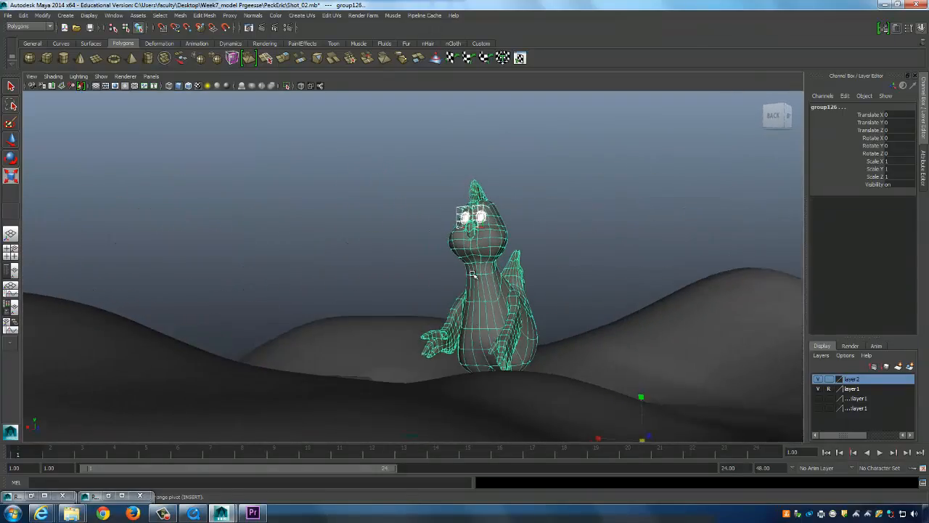
Select the eye sphere and combine the chicken's pieces into one mesh with Mesh > Combine.
drag(574, 297, 574, 298)
alt+drag(574, 297, 556, 316)
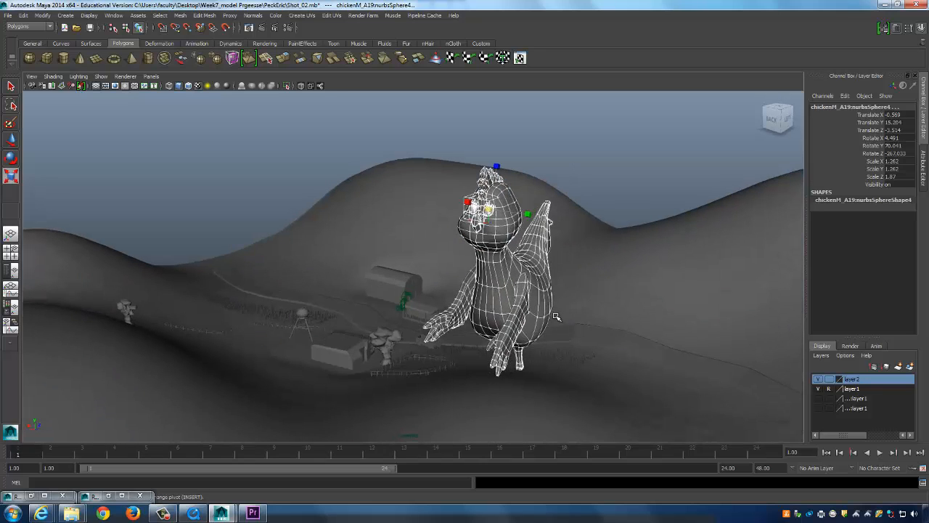
key(w)
alt+middle_drag(560, 260, 556, 246)
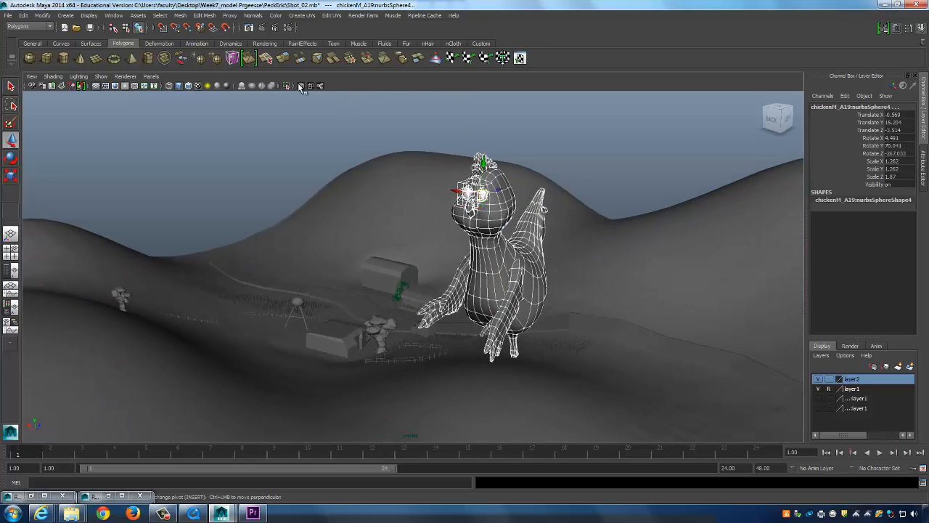
click(180, 15)
click(192, 25)
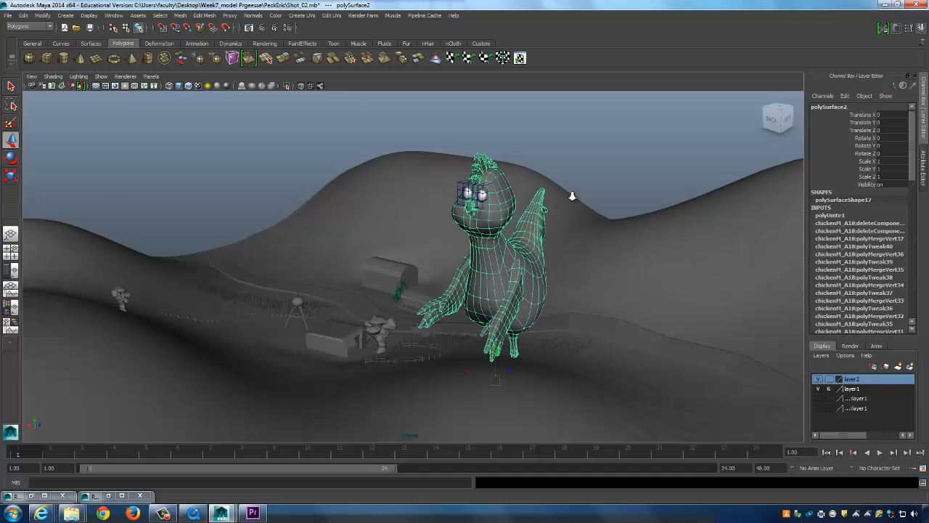
Check the result by selecting an eye, the combined body and the eye lattice, then clear the selection.
scroll(550, 188, up, 5)
click(490, 157)
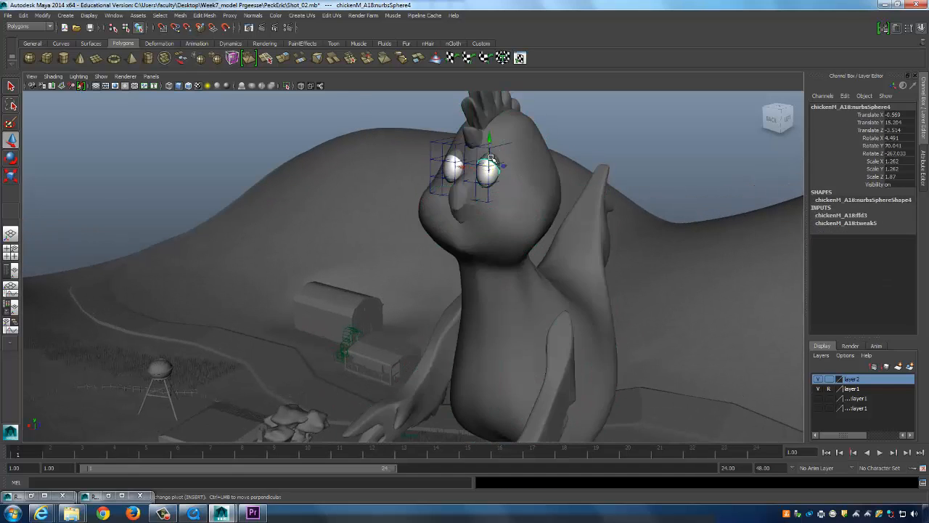
mouse_move(479, 194)
alt+mouse_down()
mouse_move(535, 239)
mouse_move(467, 183)
alt+mouse_up()
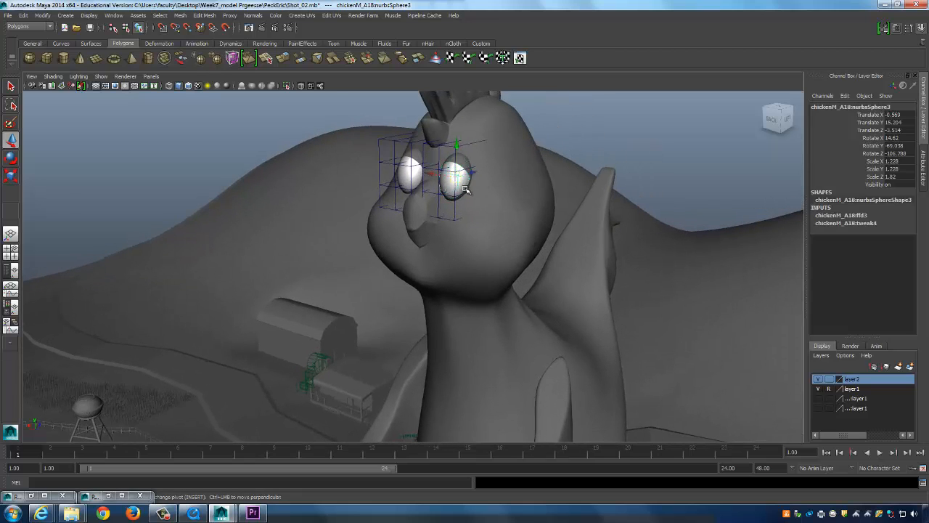
click(478, 191)
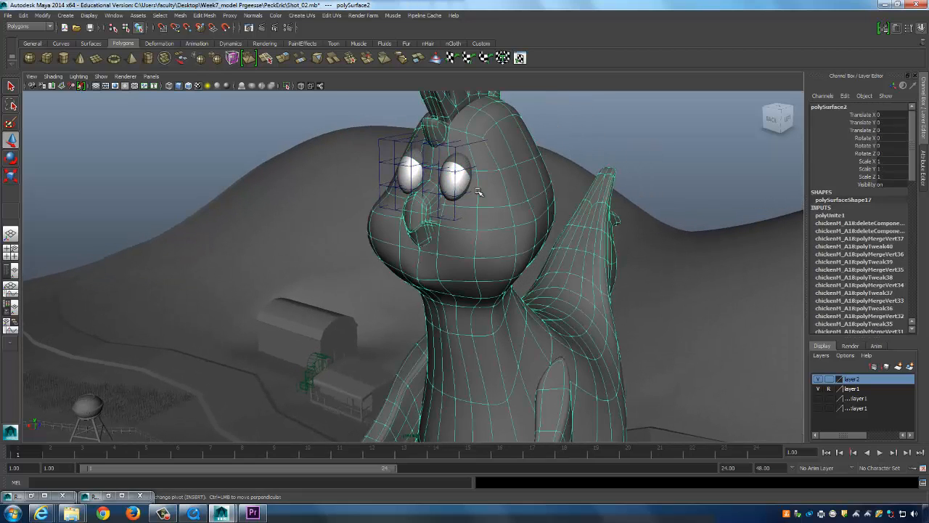
scroll(480, 194, down, 5)
alt+drag(479, 195, 410, 212)
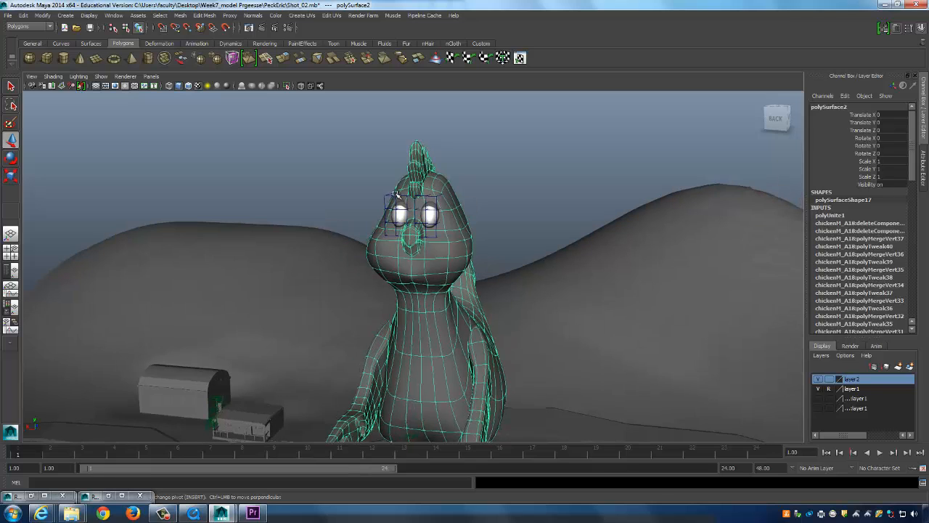
click(410, 212)
click(435, 210)
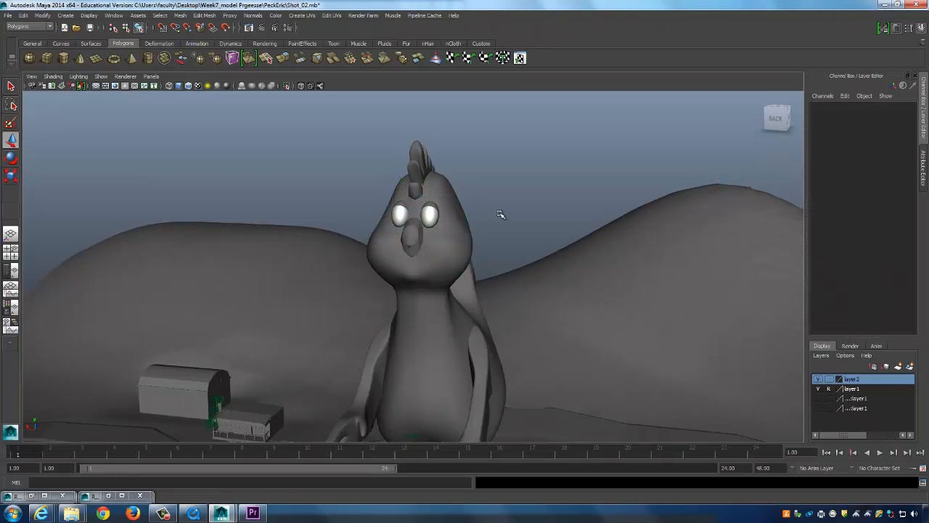
Select the body mesh and the eye spheres, then step up to the whole chicken group.
alt+drag(469, 240, 502, 232)
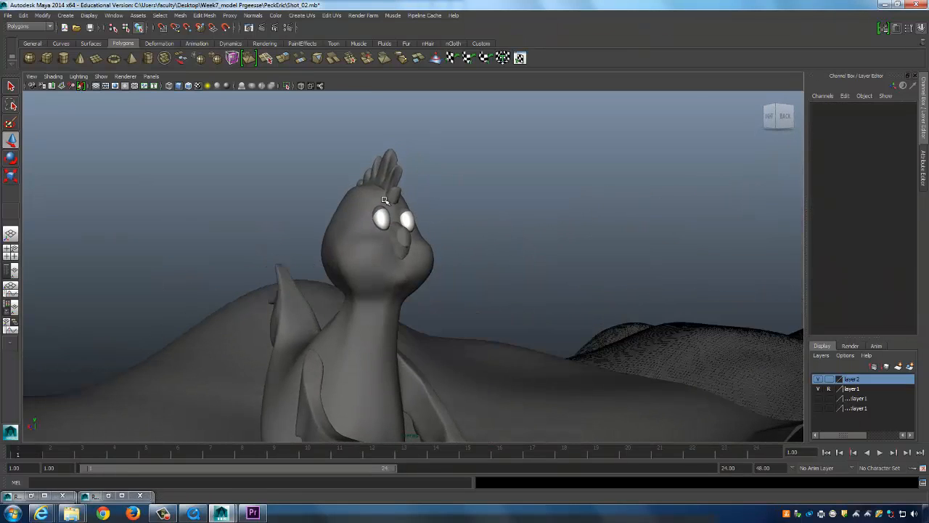
click(399, 255)
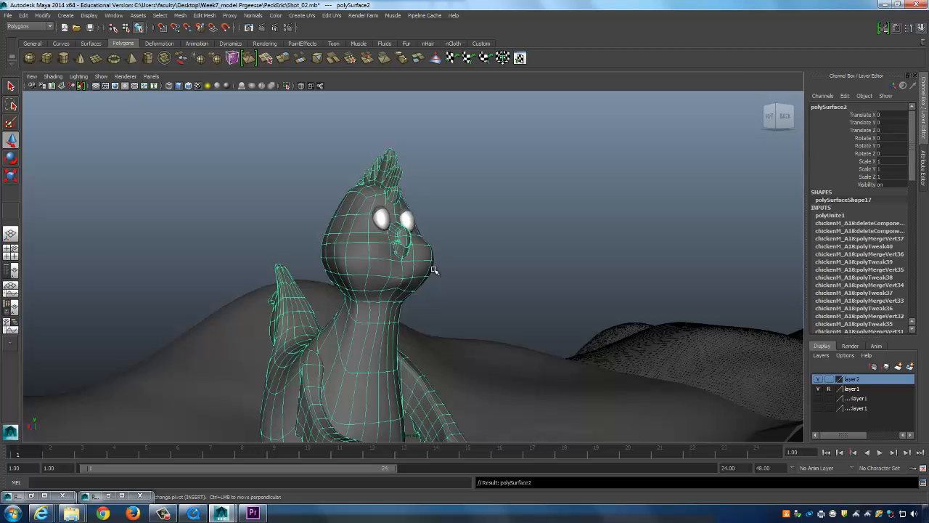
alt+drag(433, 270, 457, 269)
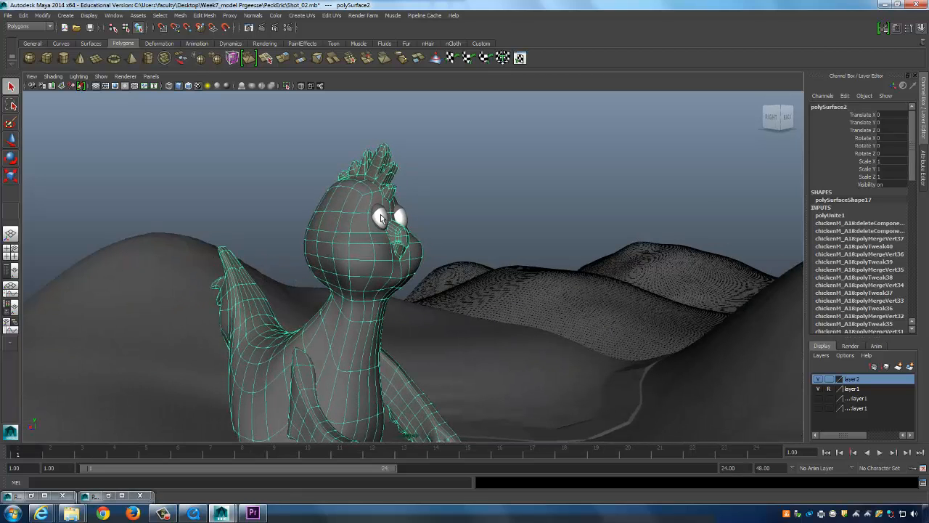
click(382, 219)
scroll(356, 219, up, 5)
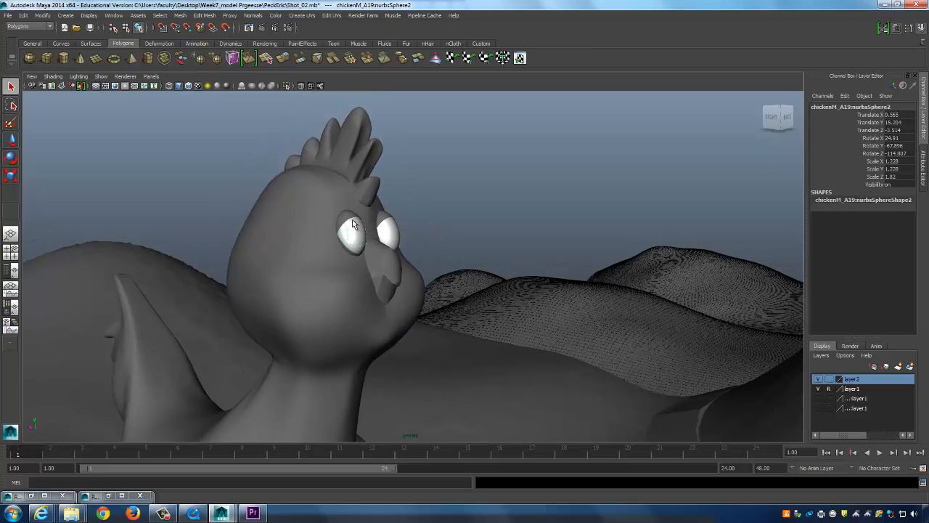
click(353, 223)
click(387, 222)
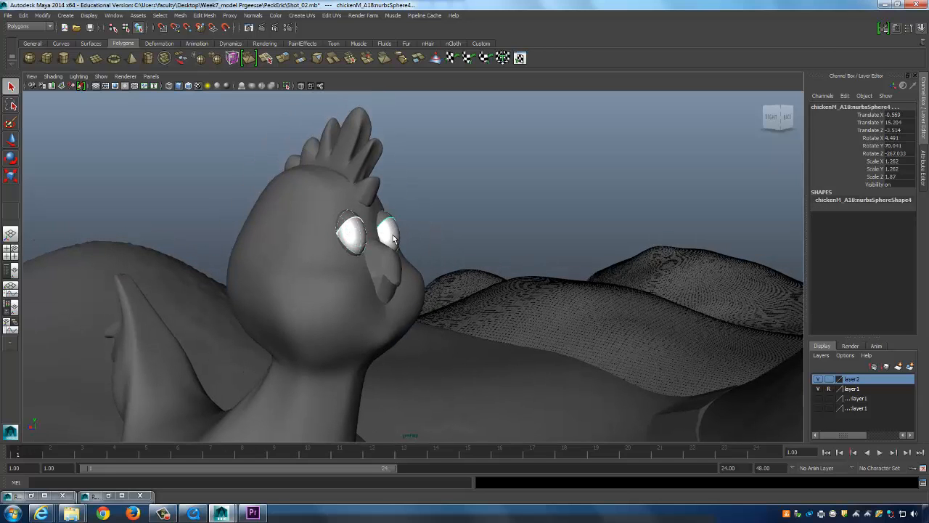
alt+drag(466, 291, 389, 288)
click(463, 291)
alt+right_drag(491, 302, 441, 288)
key(Up)
Try scaling the chicken group to half size, then undo it.
key(w)
alt+drag(605, 266, 428, 326)
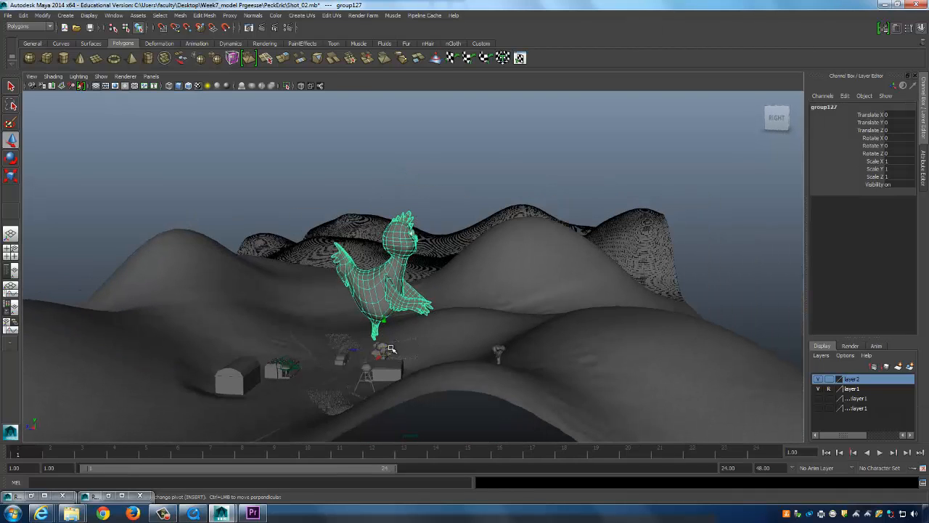
key(r)
drag(385, 351, 308, 370)
key(ctrl+z)
Zoom in on the chicken's face, then shrink the chicken to 0.884 scale.
alt+right_drag(464, 335, 570, 289)
alt+drag(570, 288, 346, 295)
alt+right_drag(346, 295, 699, 350)
alt+drag(699, 349, 414, 213)
alt+right_drag(414, 213, 243, 365)
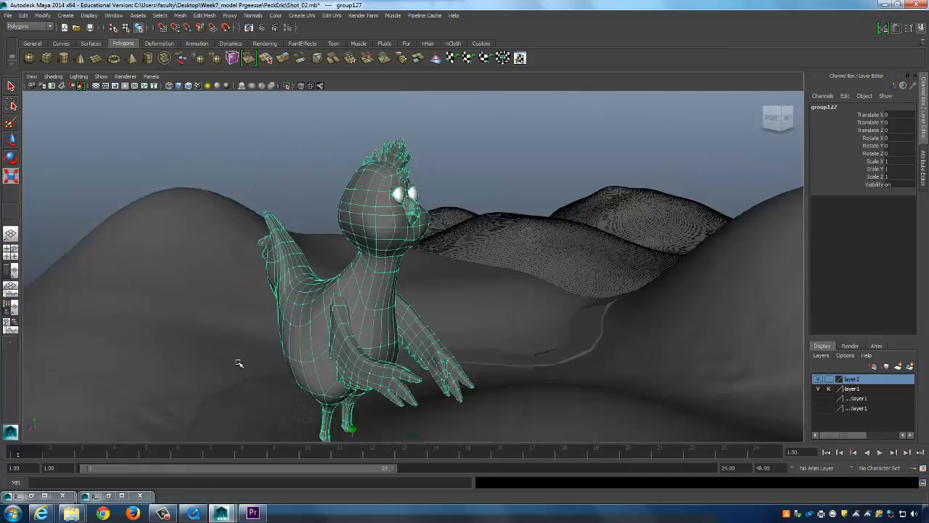
alt+drag(243, 365, 333, 384)
alt+drag(301, 265, 370, 232)
Delete the extra eye sphere floating above the chicken's head.
alt+right_drag(370, 232, 385, 238)
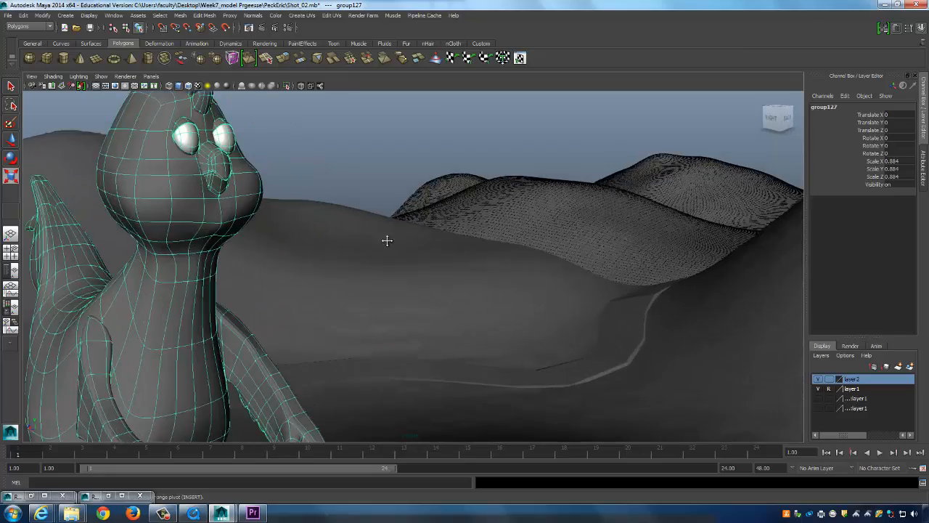
alt+drag(385, 239, 336, 257)
alt+right_drag(336, 257, 362, 251)
alt+drag(361, 251, 283, 122)
click(281, 133)
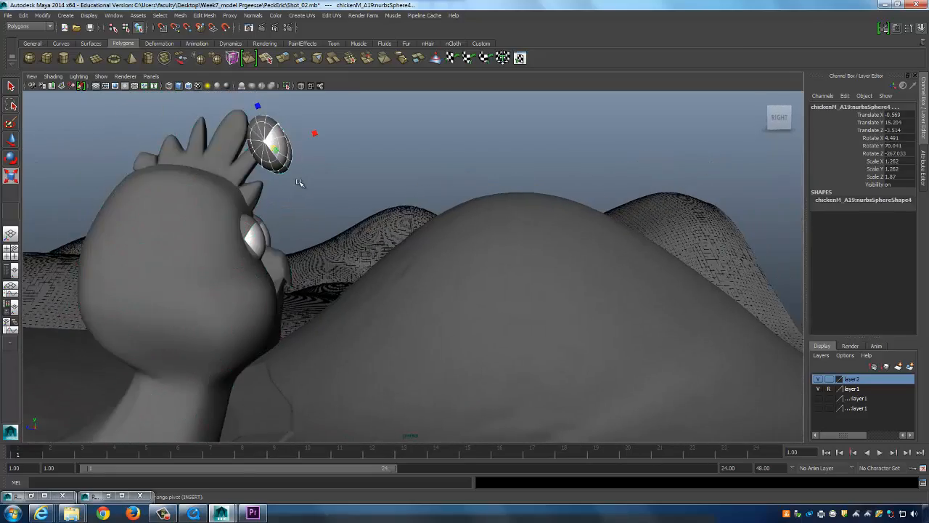
key(Delete)
Move the chicken group along X and Z to sit beside the water tower.
alt+drag(436, 288, 312, 269)
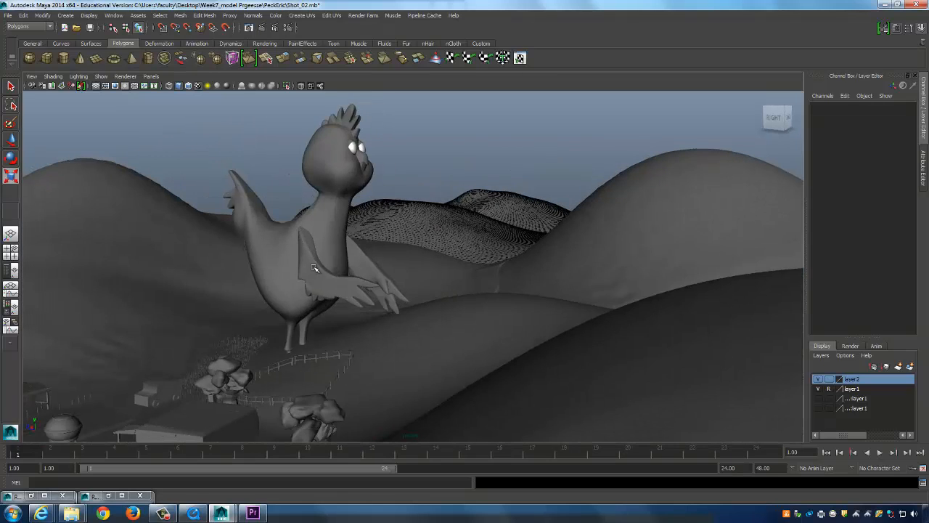
click(324, 251)
alt+drag(371, 285, 314, 373)
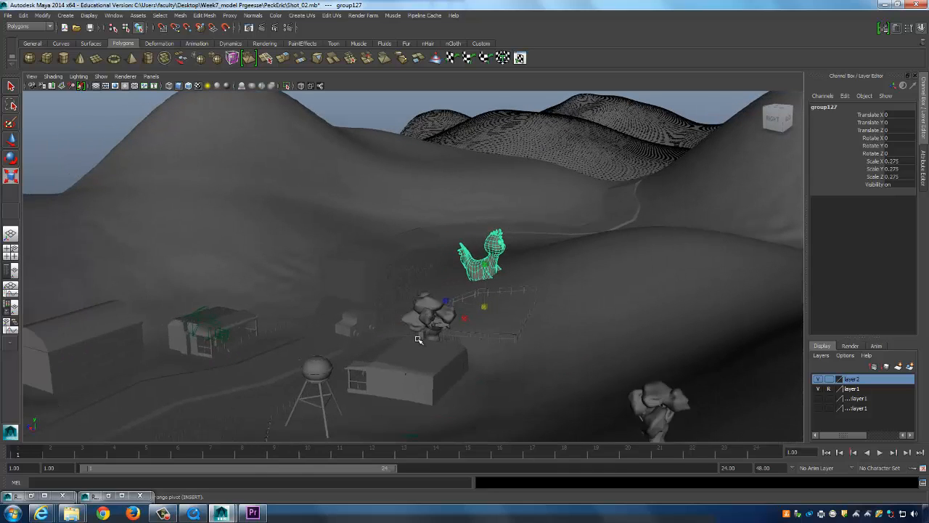
key(w)
drag(474, 314, 305, 319)
alt+drag(403, 326, 270, 303)
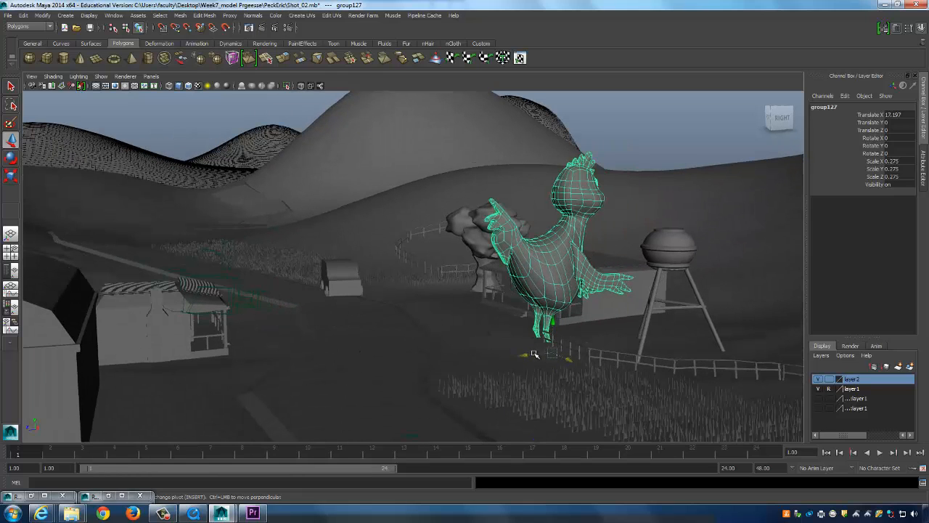
drag(534, 354, 167, 432)
Slide the chicken along X until it stands in front of the farmhouse porch.
key(r)
alt+drag(338, 401, 519, 359)
key(w)
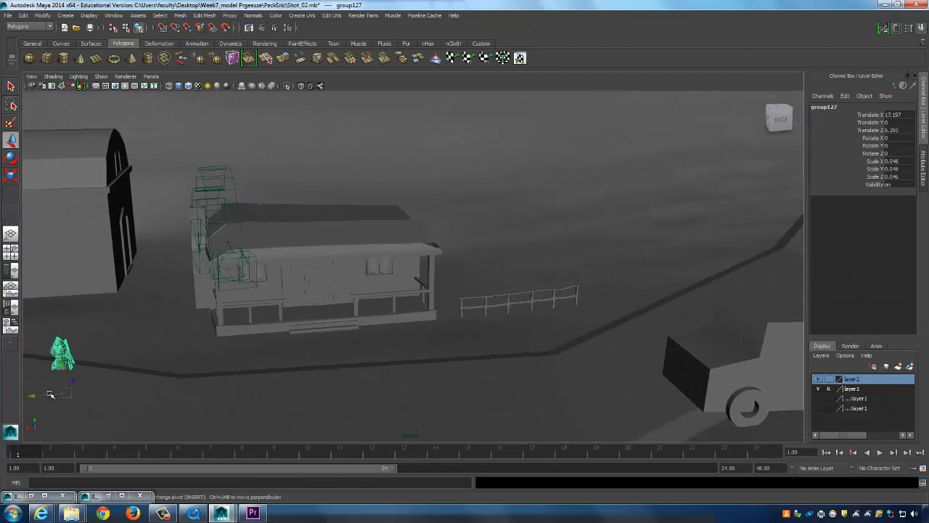
drag(50, 394, 283, 375)
alt+right_drag(282, 375, 606, 352)
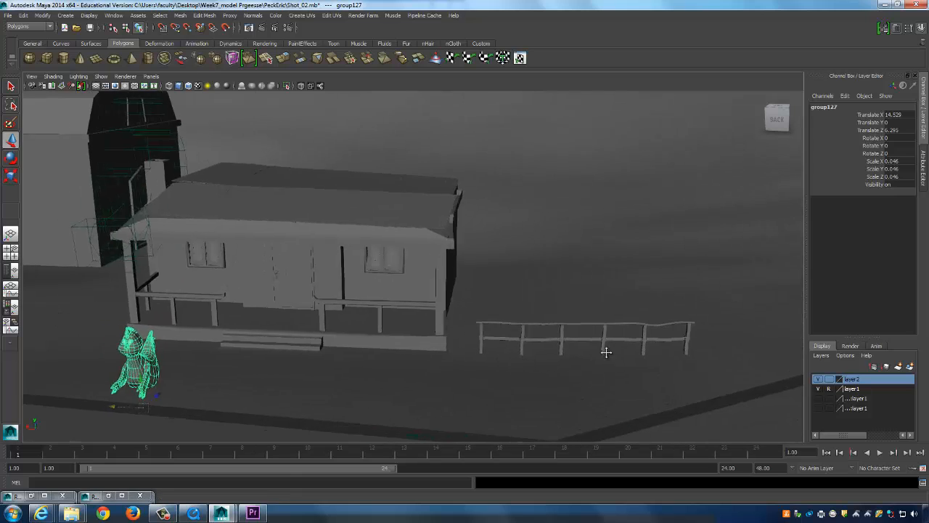
mouse_move(606, 352)
alt+mouse_down()
mouse_move(712, 348)
mouse_move(612, 357)
alt+mouse_up()
Rotate the chicken to Y -60.3, raise it slightly and shrink it to 0.019 scale.
key(e)
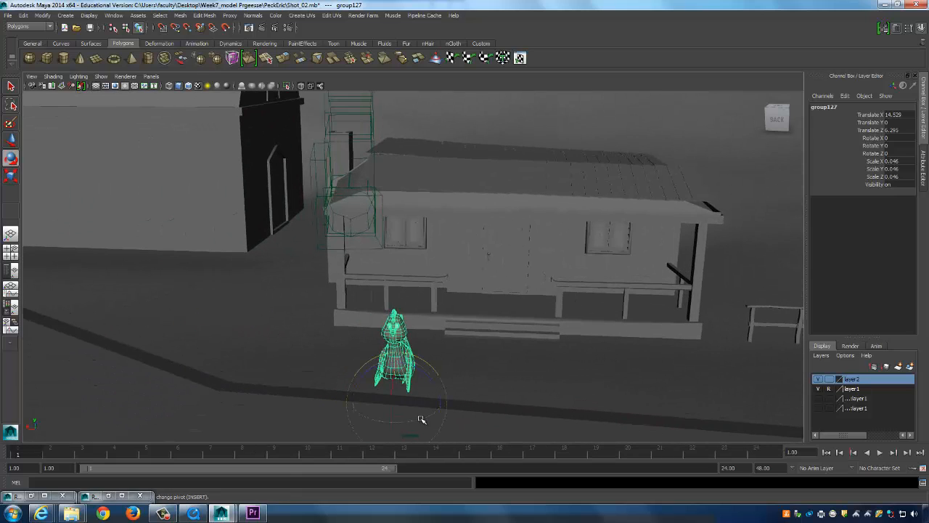
drag(421, 420, 375, 427)
key(w)
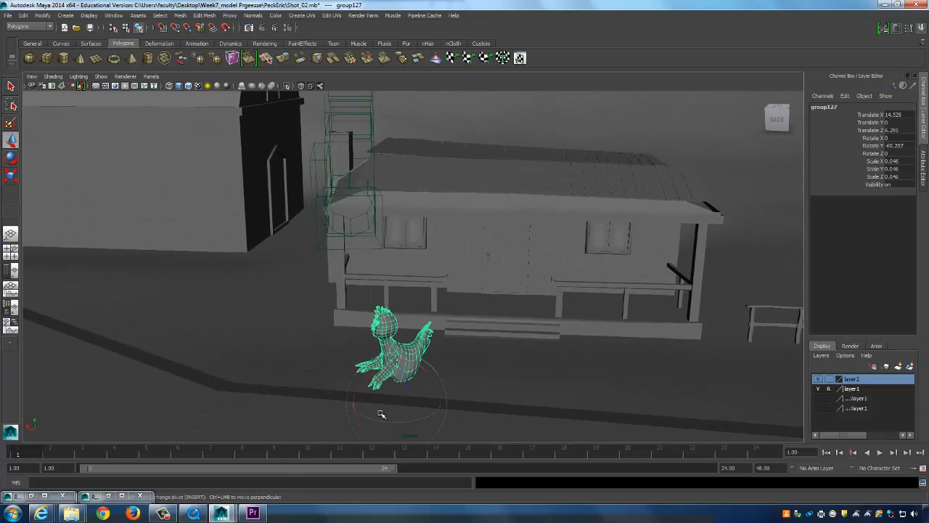
alt+drag(370, 385, 397, 338)
key(r)
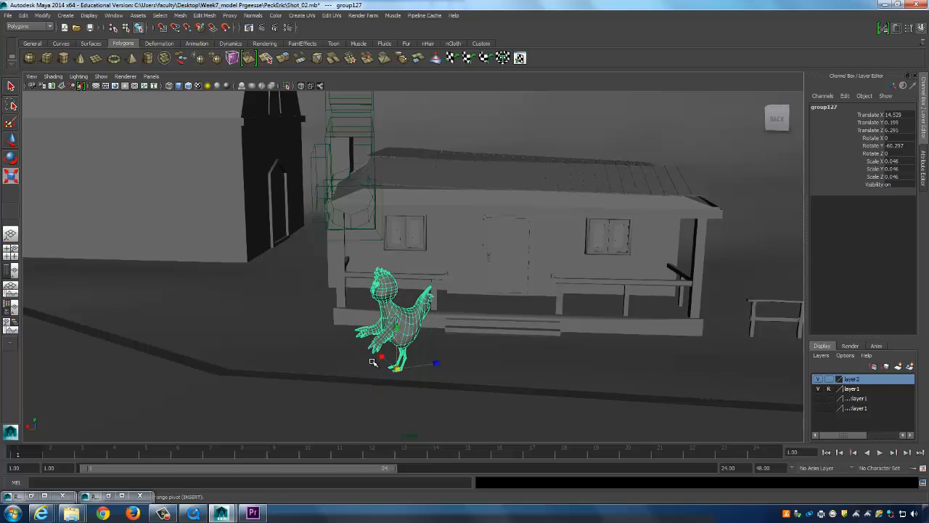
drag(395, 370, 326, 391)
alt+drag(460, 367, 445, 367)
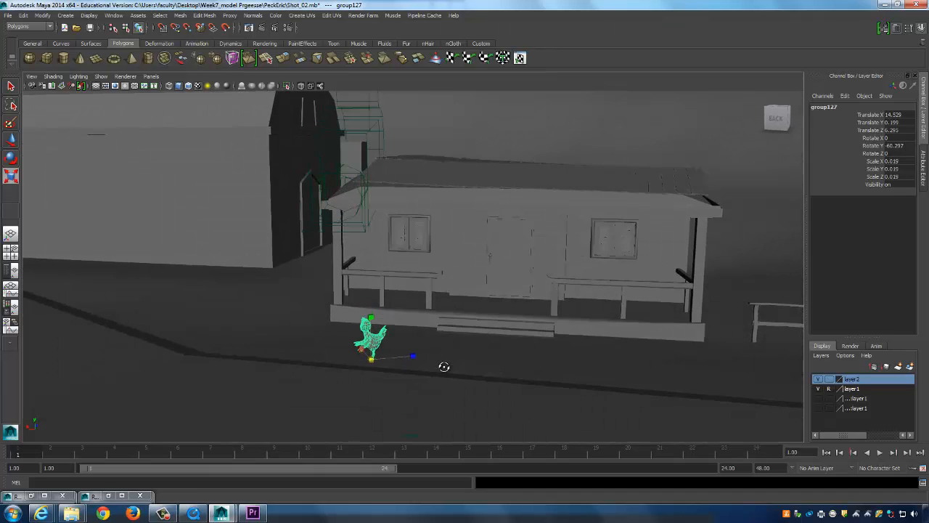
key(space)
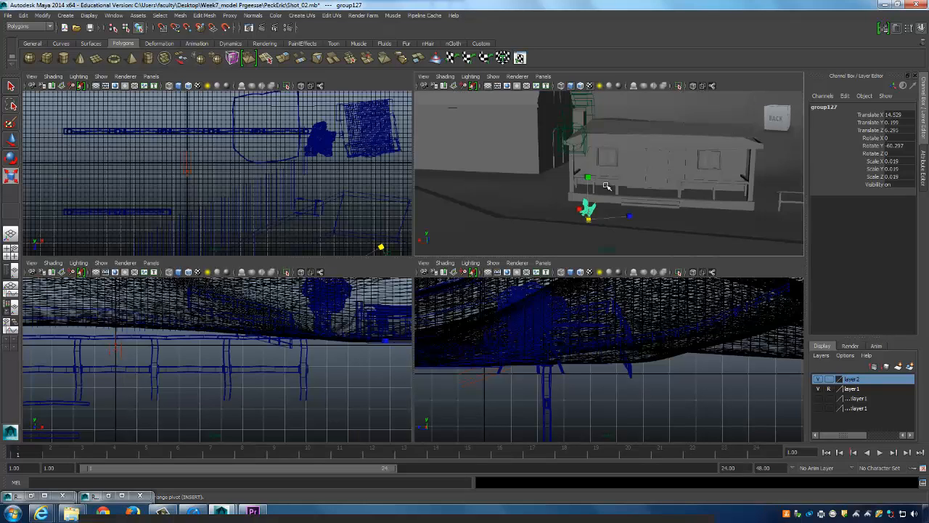
Look through the Shot_02 camera, maximized, and reframe it on the chicken before the porch.
click(543, 76)
mouse_move(586, 86)
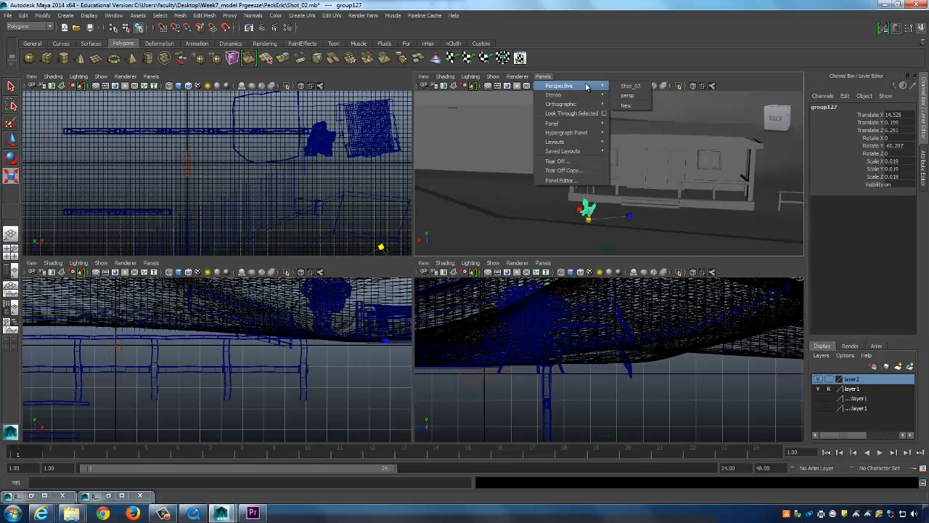
click(631, 87)
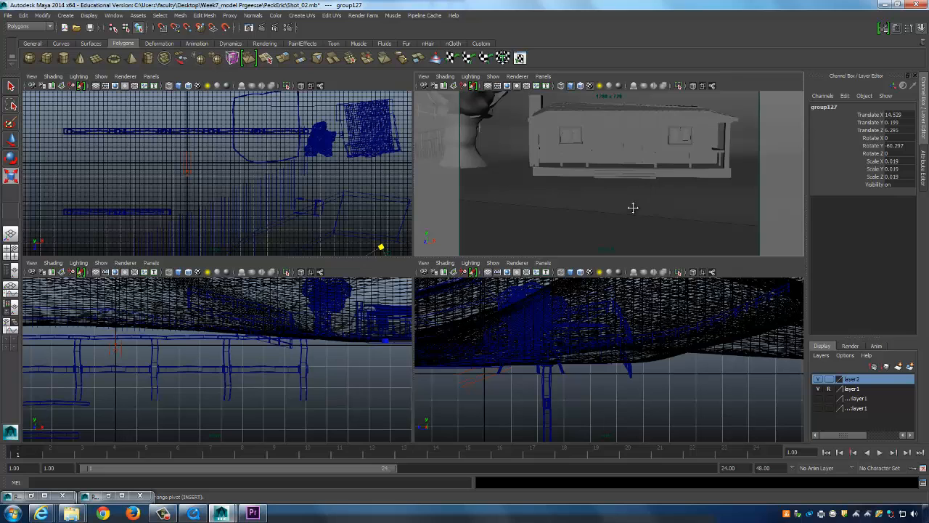
alt+middle_drag(633, 208, 639, 156)
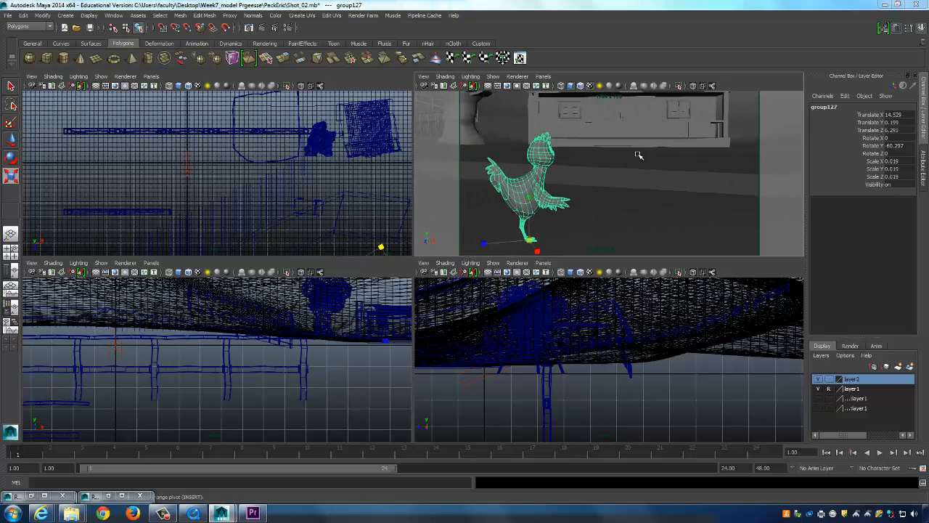
key(space)
scroll(547, 254, up, 3)
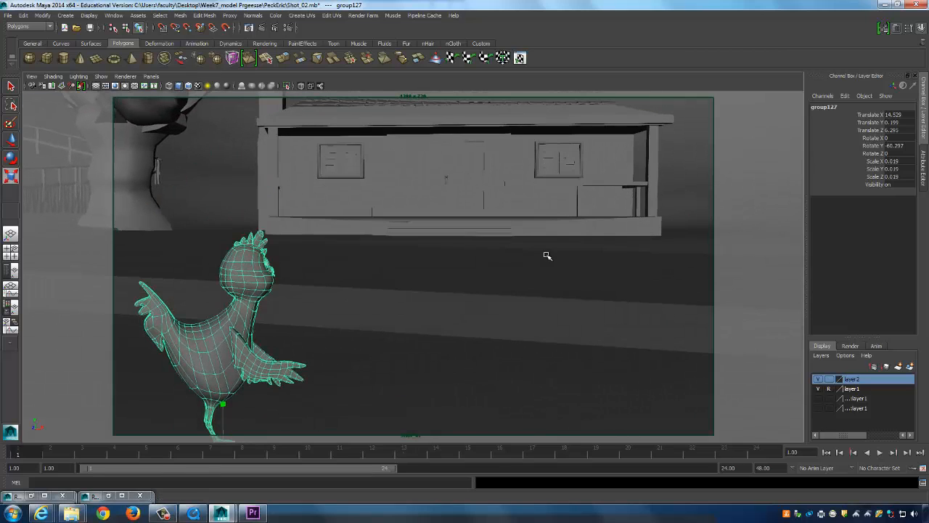
mouse_move(553, 253)
alt+mouse_down()
mouse_move(529, 269)
mouse_move(544, 259)
alt+mouse_up()
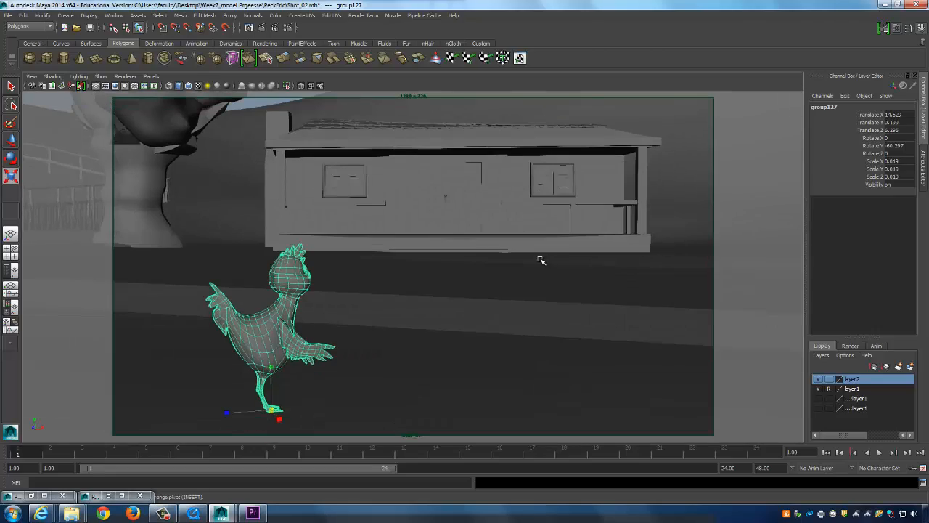
key(space)
key(space)
Centre the top view on the table and select the whole table group.
scroll(481, 250, down, 2)
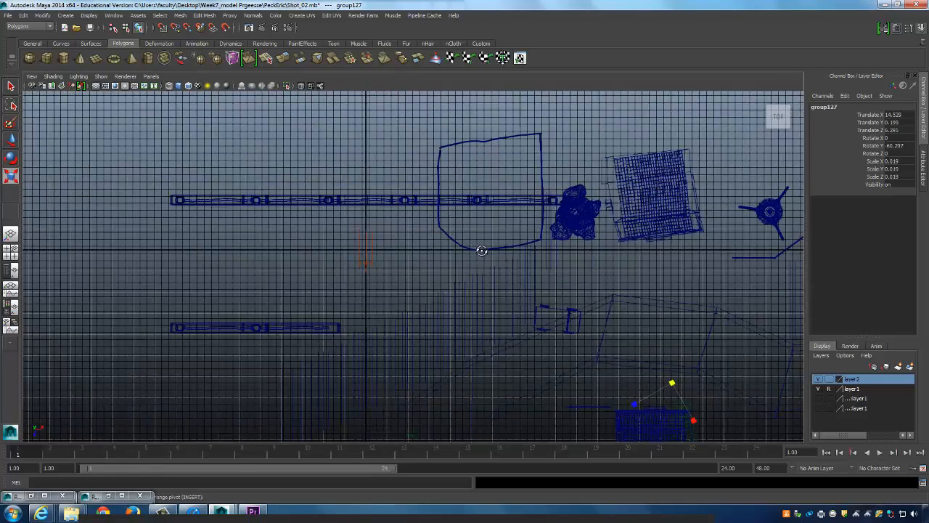
scroll(481, 251, down, 2)
alt+middle_drag(481, 250, 340, 184)
scroll(641, 215, up, 4)
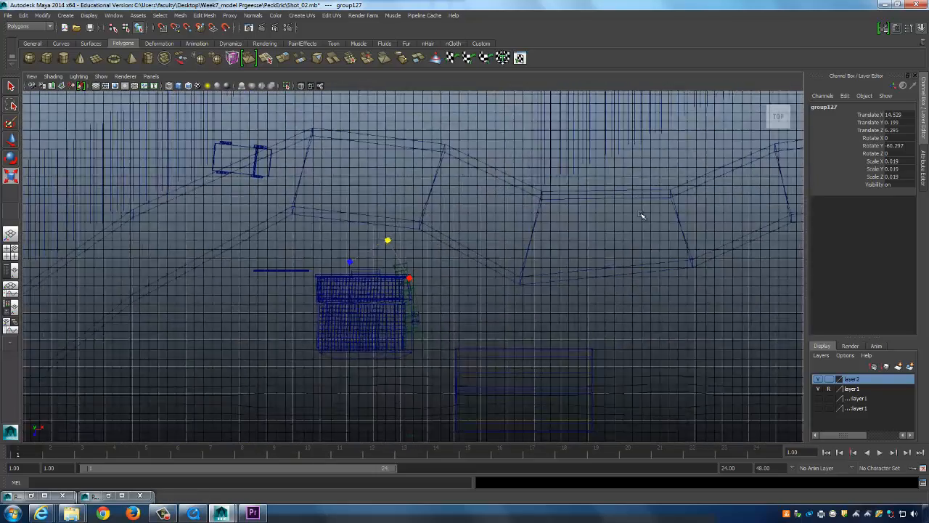
scroll(417, 274, up, 3)
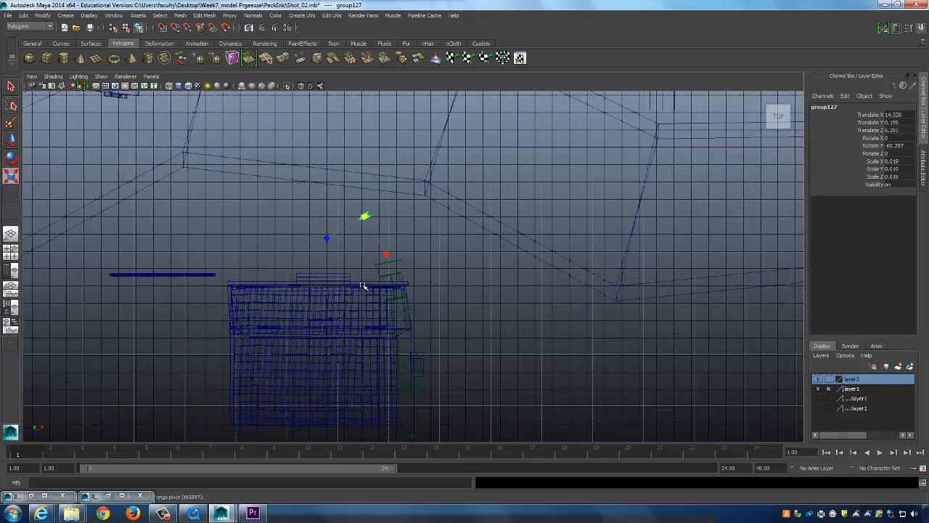
click(363, 285)
key(Up)
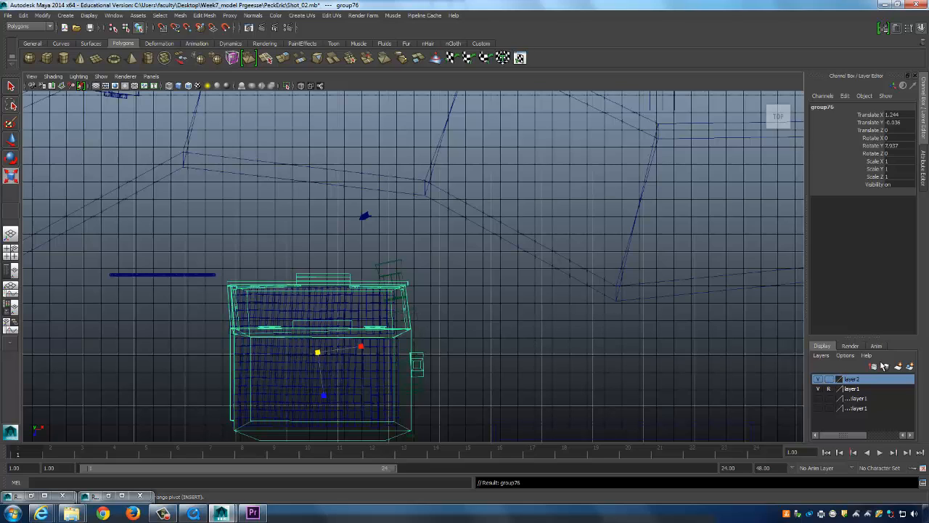
Create layer3, add the selected table pieces to it and hide it from the shot.
click(885, 366)
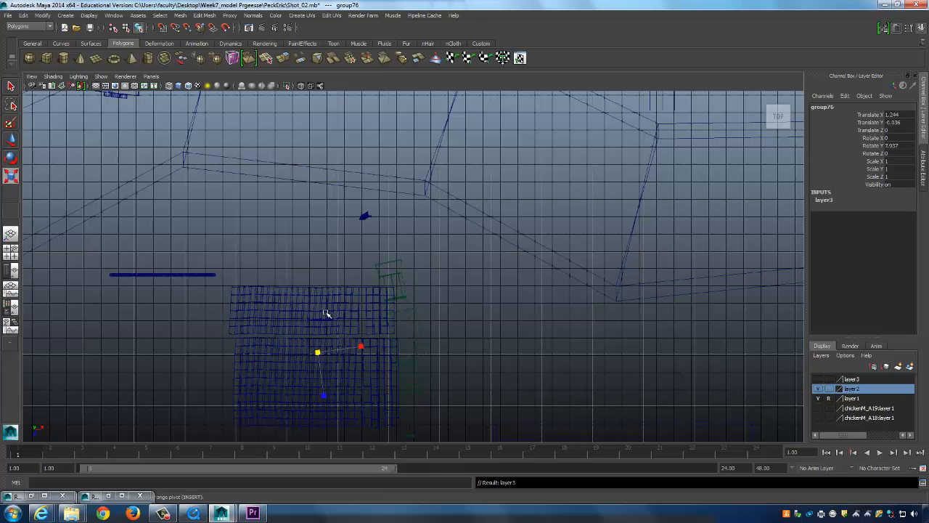
click(358, 326)
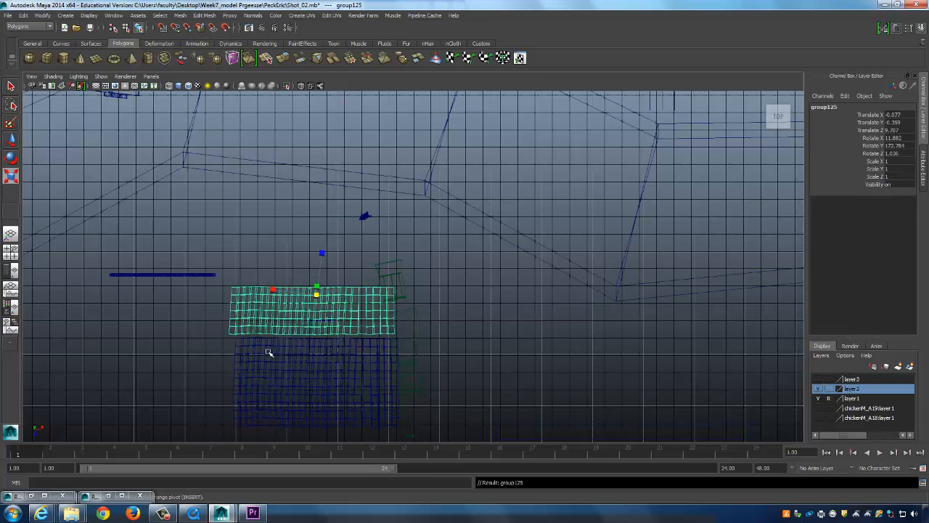
shift+click(306, 347)
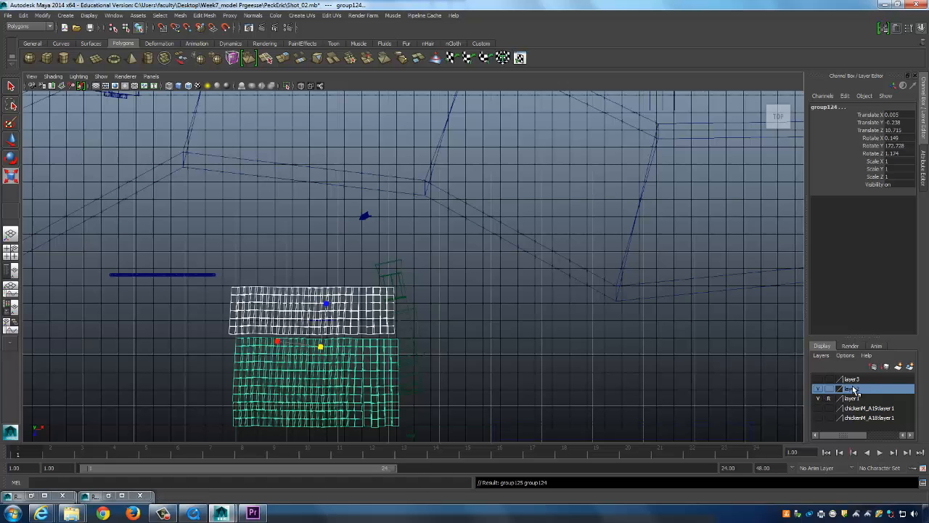
right_click(855, 389)
click(860, 412)
click(818, 389)
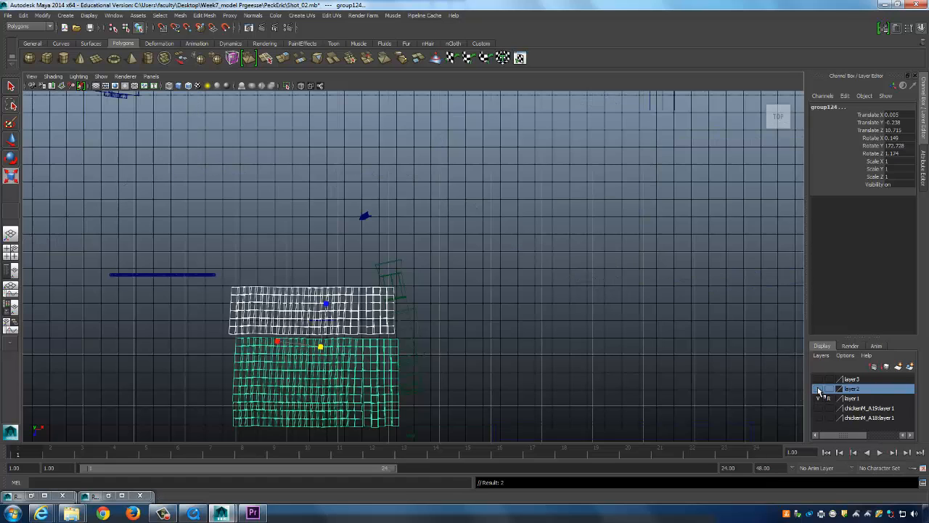
click(818, 389)
click(868, 380)
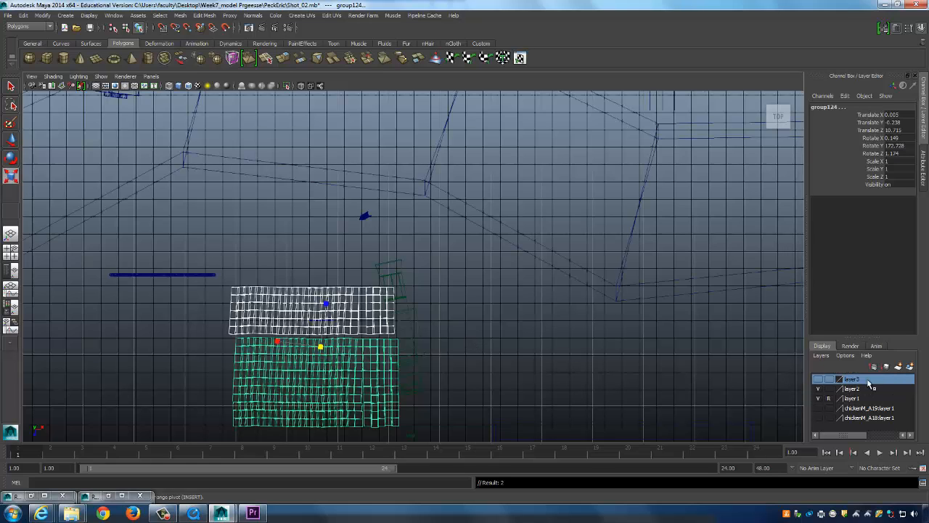
right_click(854, 381)
click(848, 396)
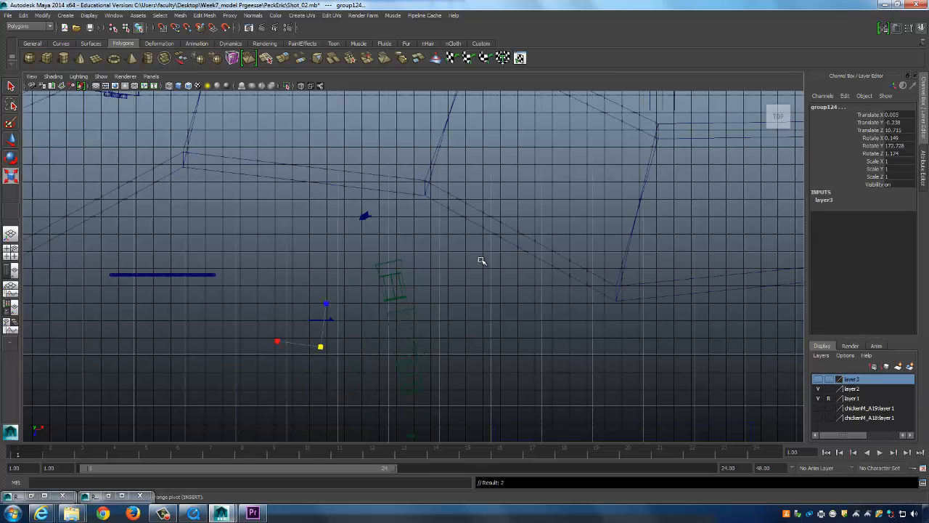
key(space)
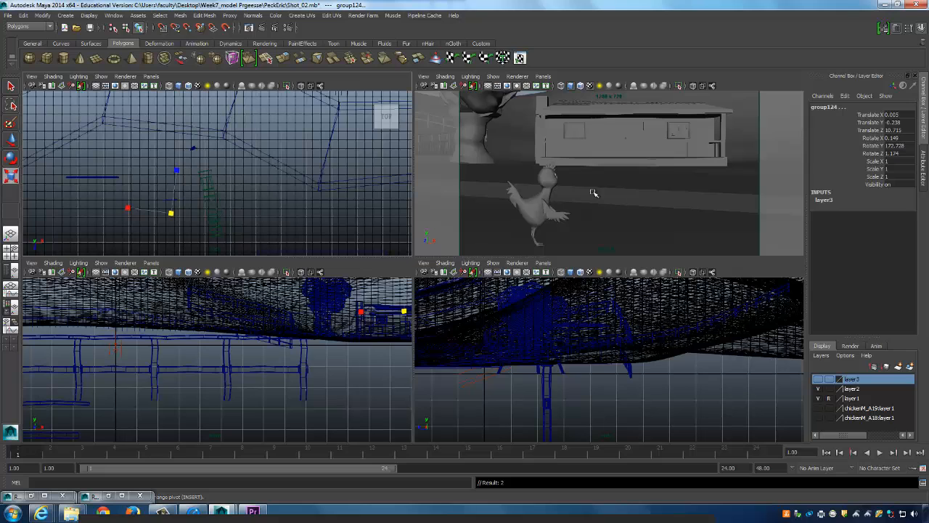
Review the storyboard's chicken panel in QuickTime, then return to Maya.
click(191, 514)
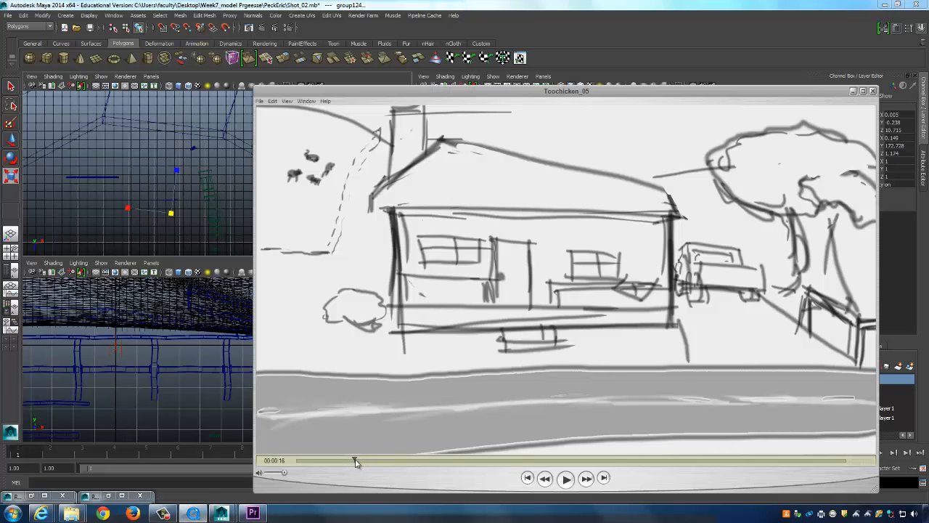
drag(355, 462, 358, 464)
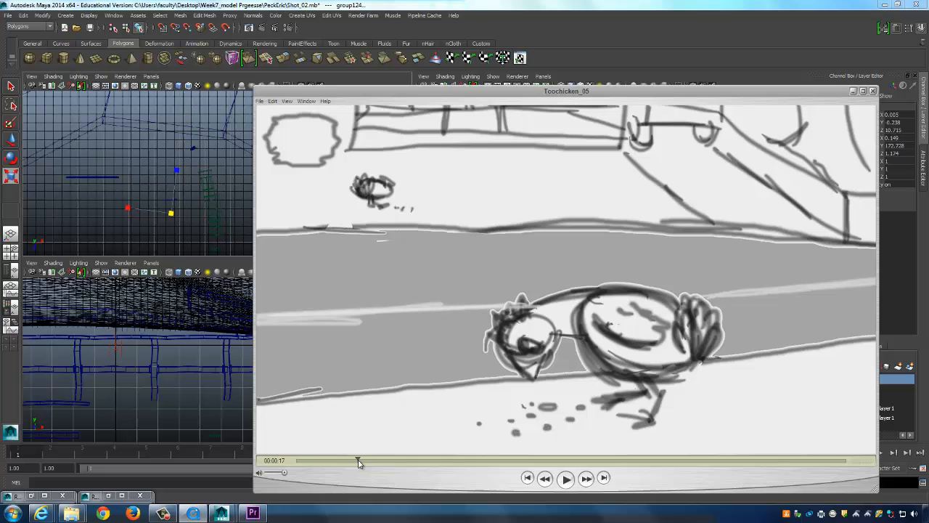
click(688, 4)
Tumble and raise the maximized Shot_02 camera to frame the full farmhouse with the tree at left.
key(space)
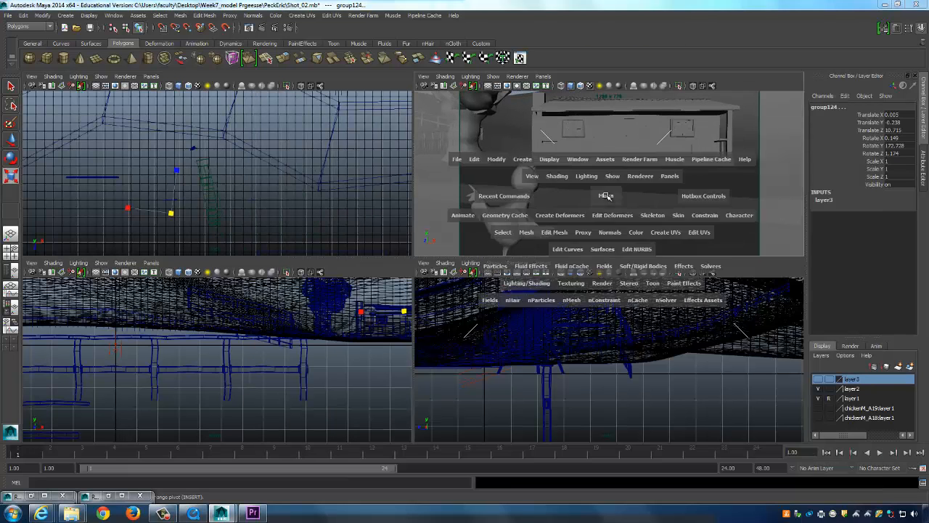
alt+drag(607, 216, 575, 237)
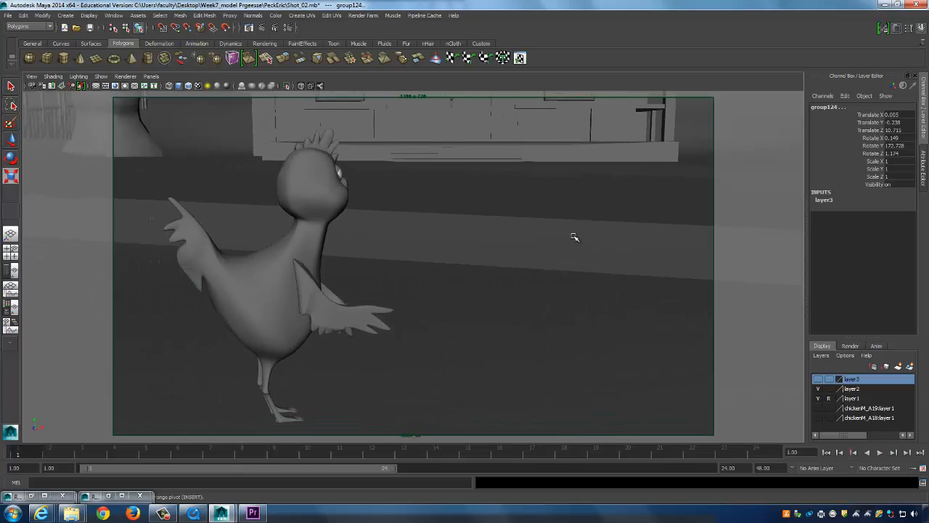
key(alt+Tab)
click(884, 5)
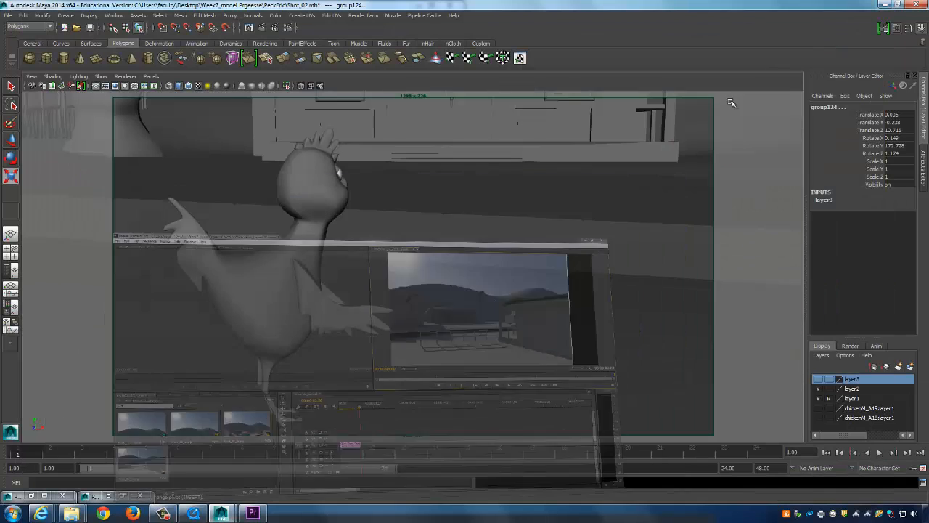
alt+drag(399, 234, 424, 259)
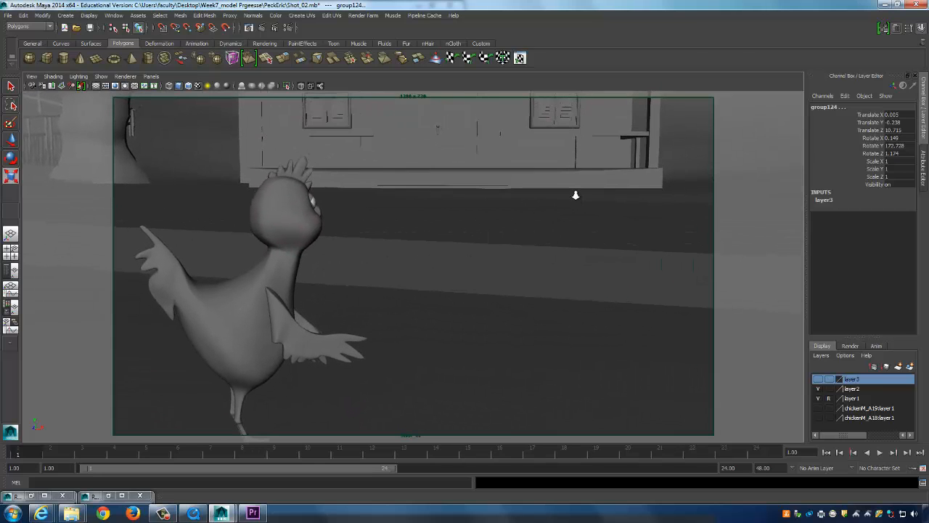
alt+middle_drag(576, 194, 571, 394)
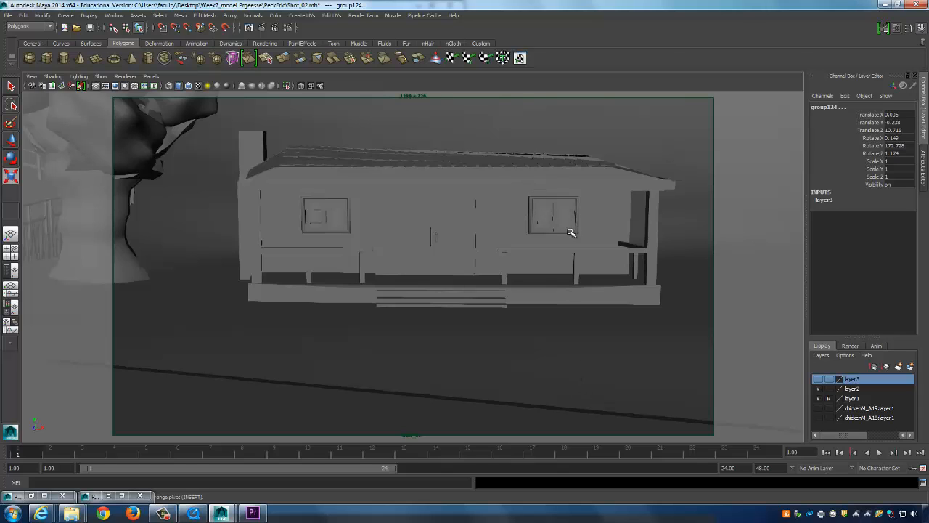
Render the current Shot_02 frame with mental ray at 1280 x 720.
click(262, 27)
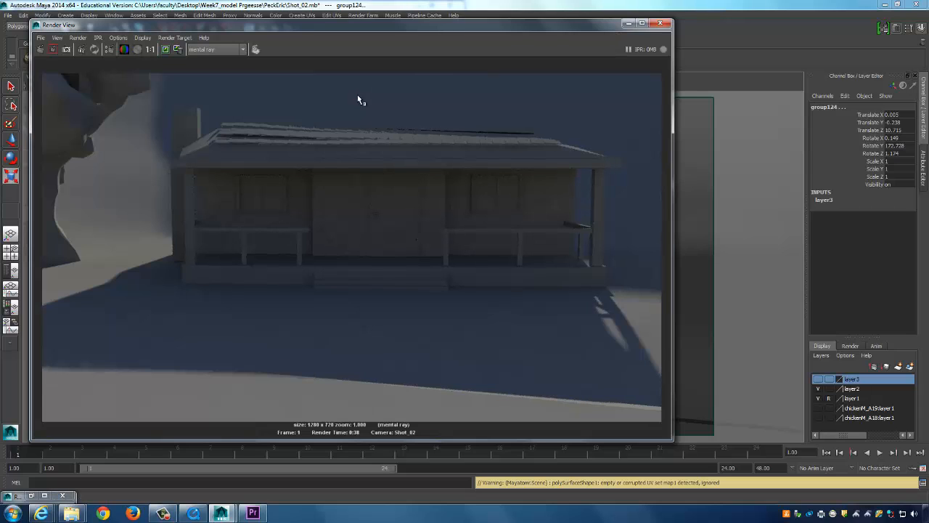
From Save Image, create and enter a new Shot_02 folder inside Images.
click(40, 37)
click(77, 66)
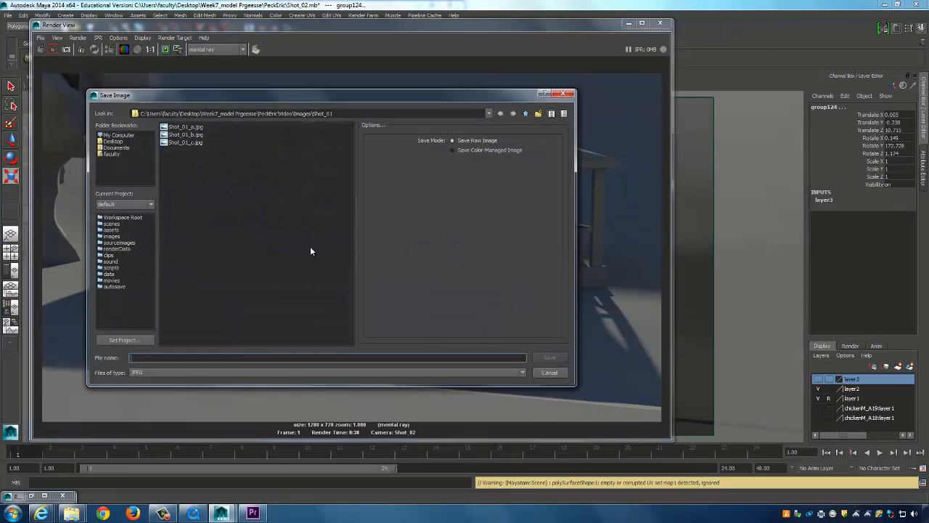
click(525, 113)
right_click(194, 151)
click(216, 166)
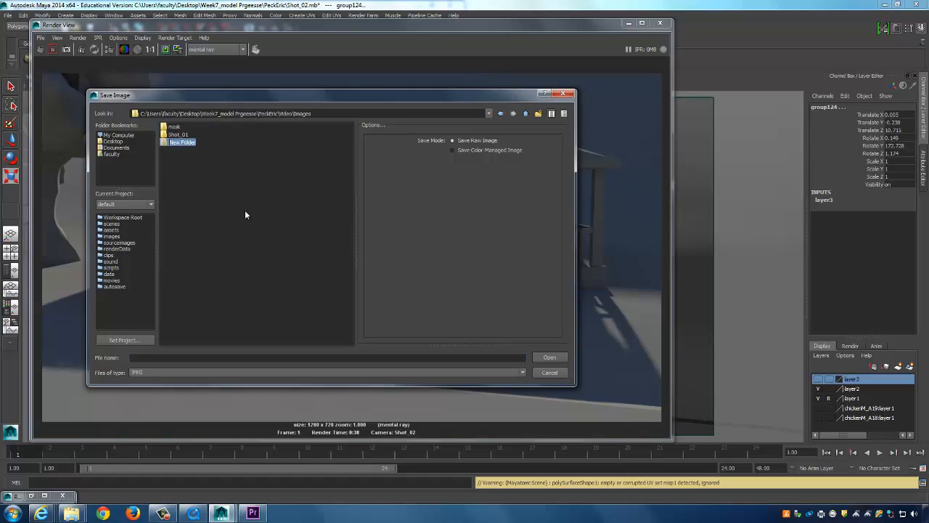
text(Shot_02)
double_click(174, 142)
Save the render as Shot_02_a.jpg and minimize the Render View.
click(156, 356)
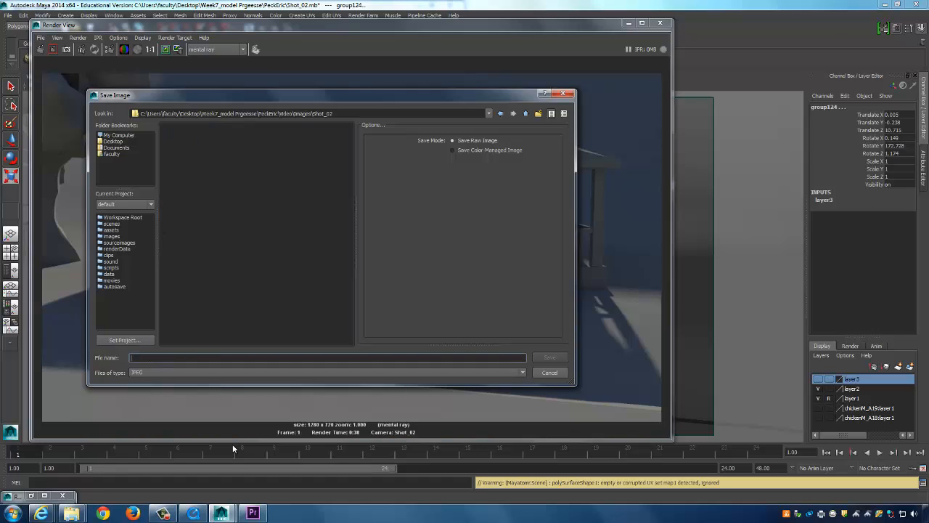
text(Shot_02_a)
click(550, 358)
click(629, 23)
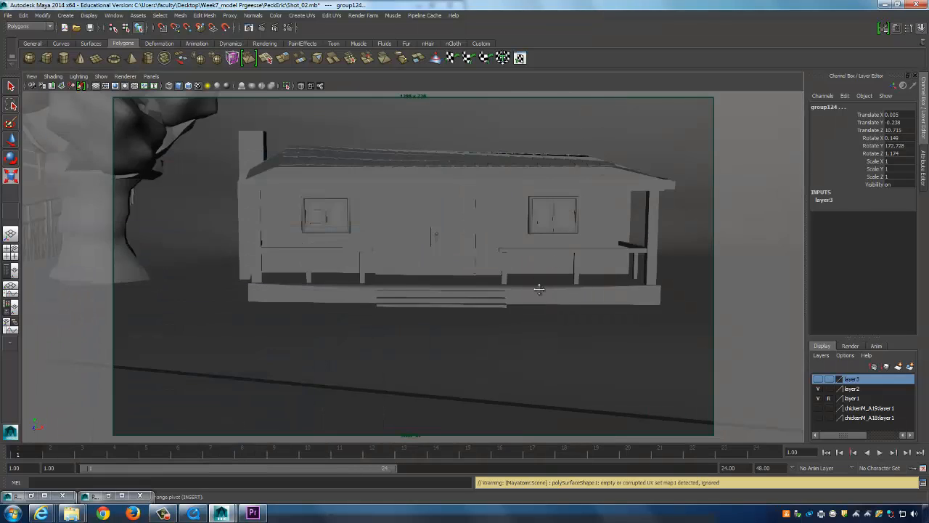
Nudge the camera framing, render a new mental ray frame and save it as Shot_02_b.jpg.
alt+middle_drag(538, 289, 539, 250)
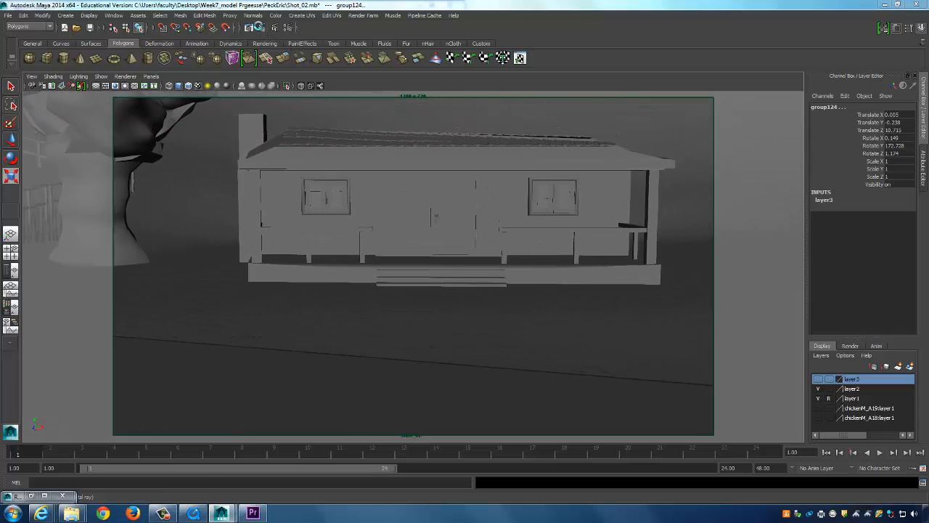
click(258, 27)
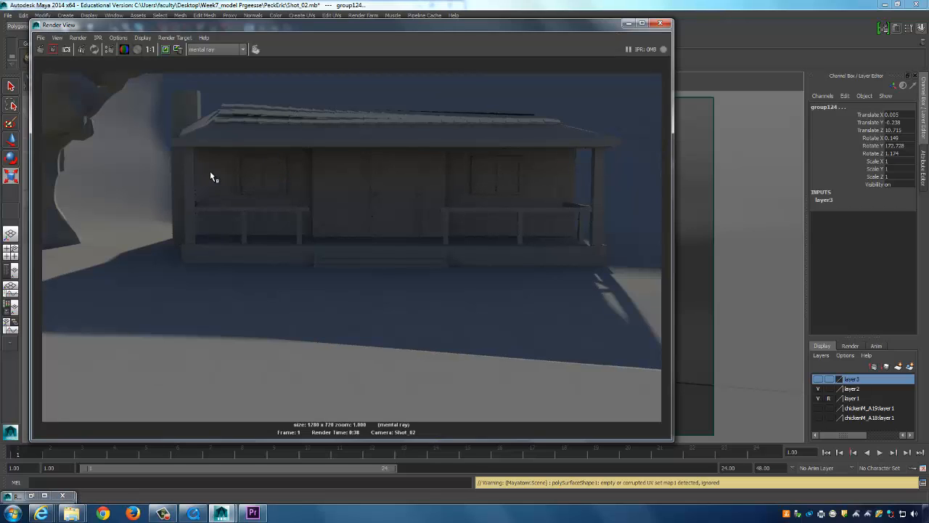
click(40, 38)
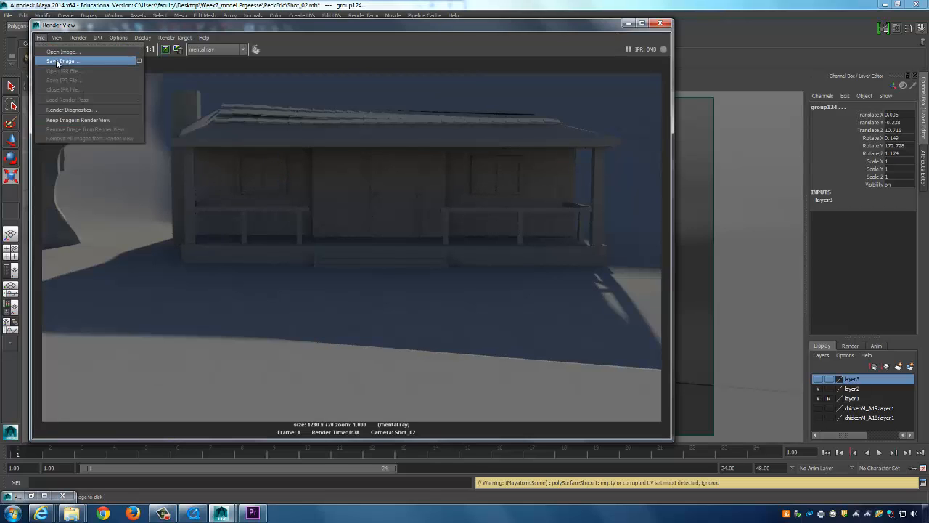
click(58, 63)
click(184, 130)
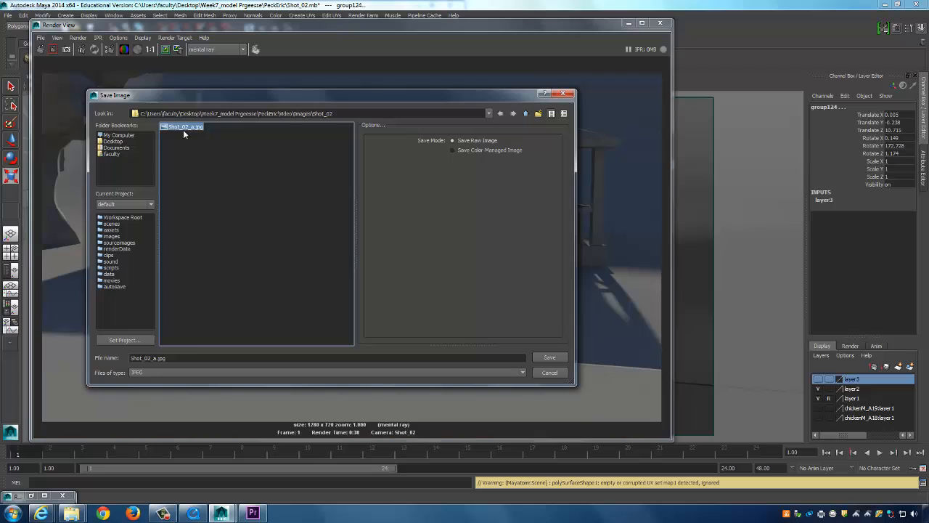
click(192, 357)
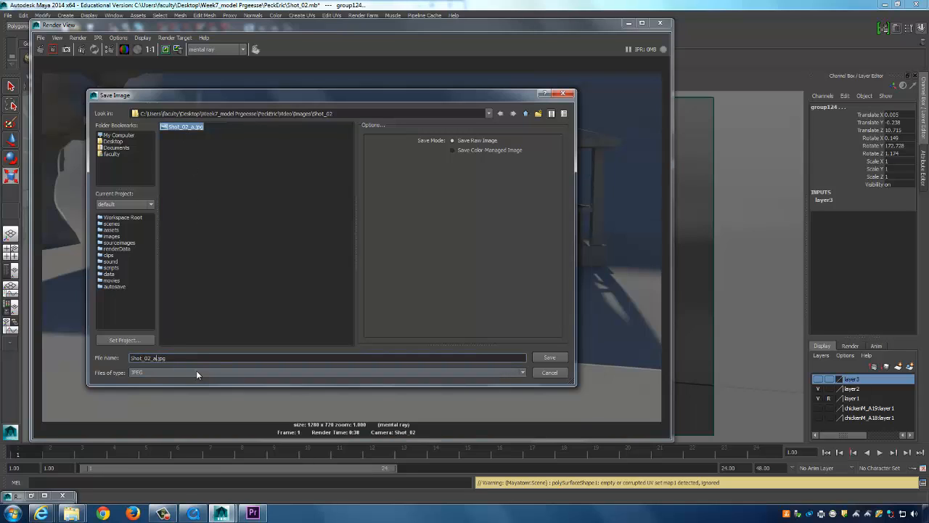
key(BackSpace)
text(b)
click(549, 358)
click(628, 24)
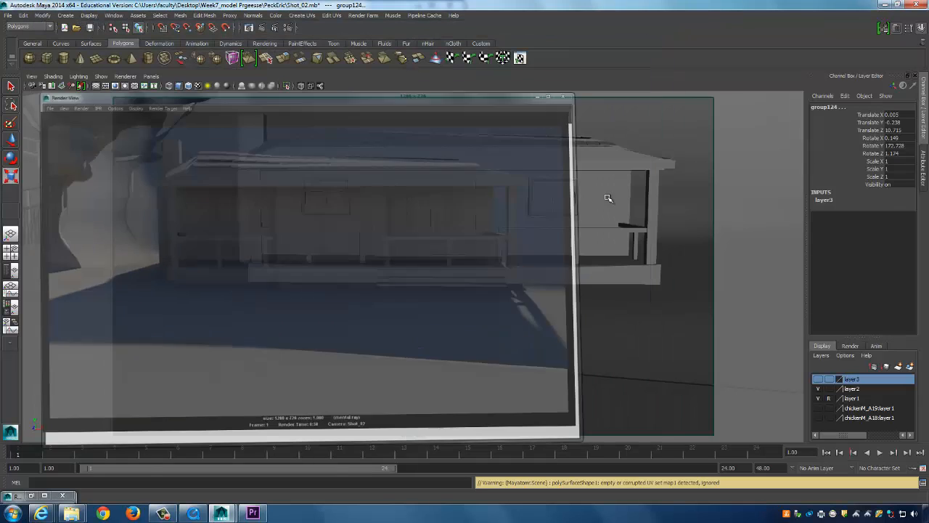
Frame the chicken large on the left in front of the house and render the shot.
alt+middle_drag(497, 284, 508, 166)
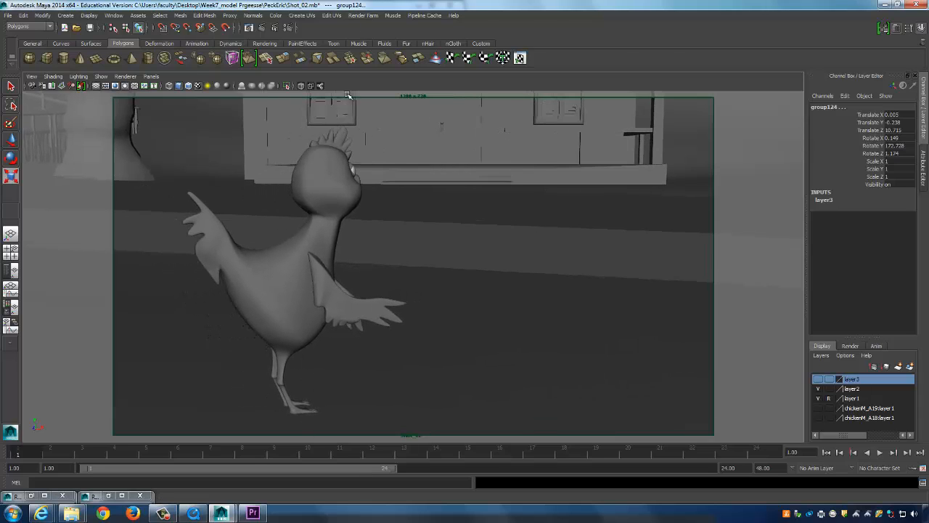
mouse_move(414, 248)
alt+middle_down()
mouse_move(400, 240)
mouse_move(403, 249)
alt+middle_up()
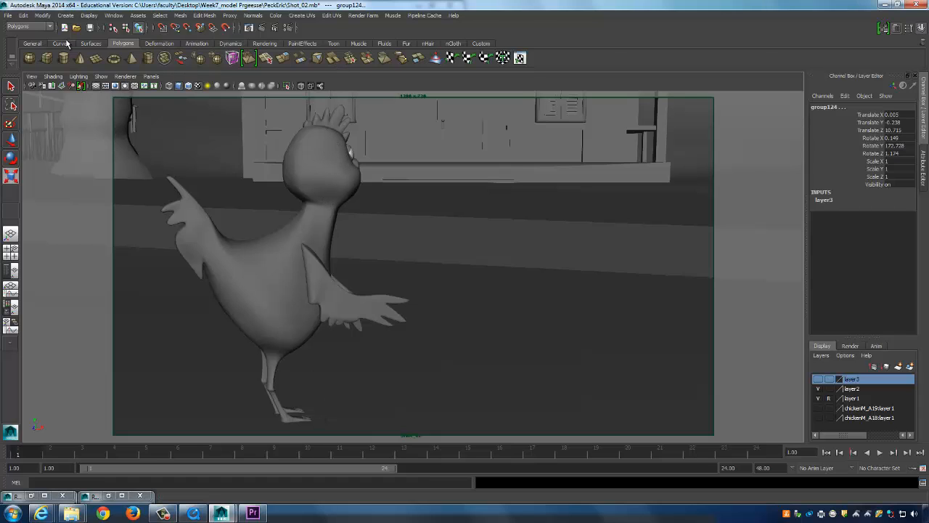
click(267, 29)
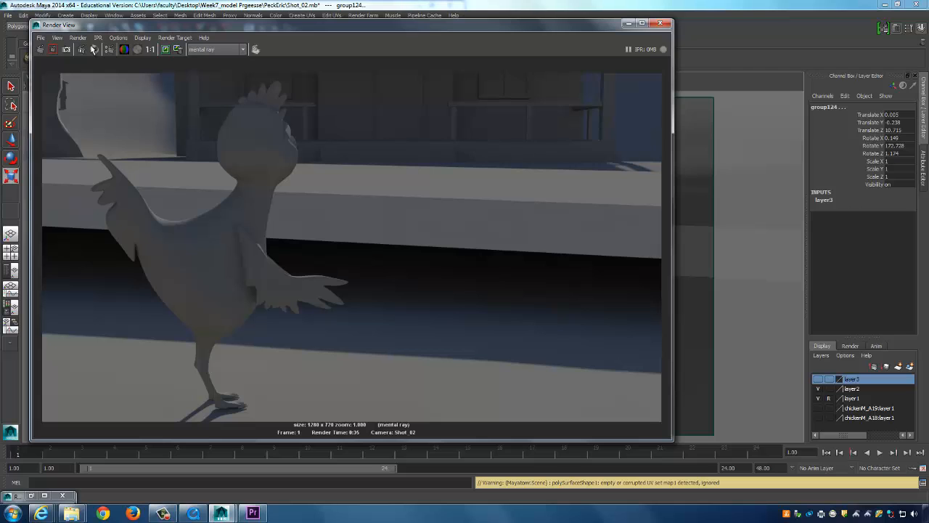
Save the rendered image as Shot_02_c.jpg.
click(40, 37)
click(72, 65)
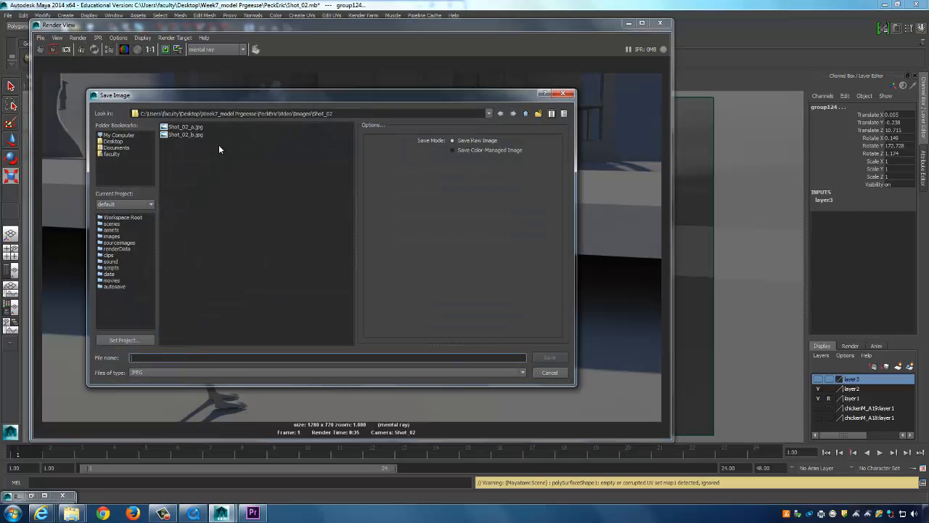
click(199, 135)
click(182, 361)
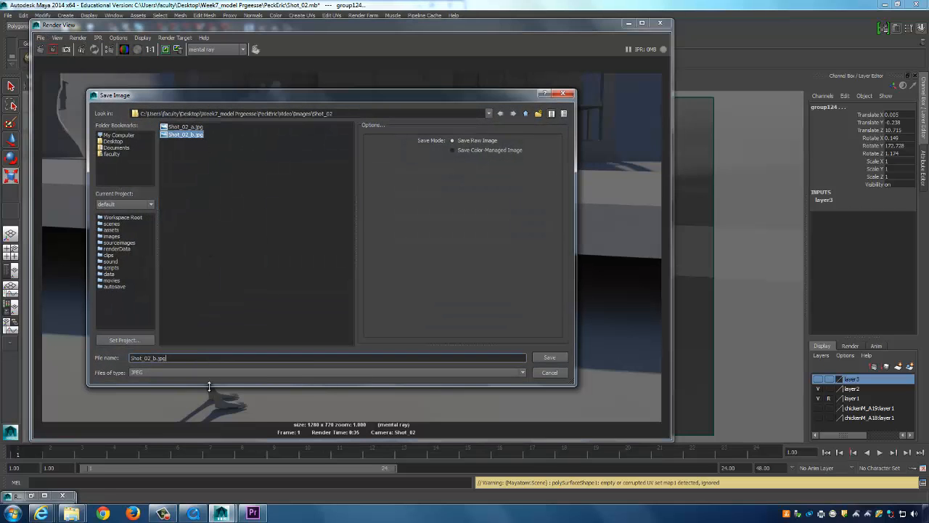
key(BackSpace)
text(c)
click(553, 357)
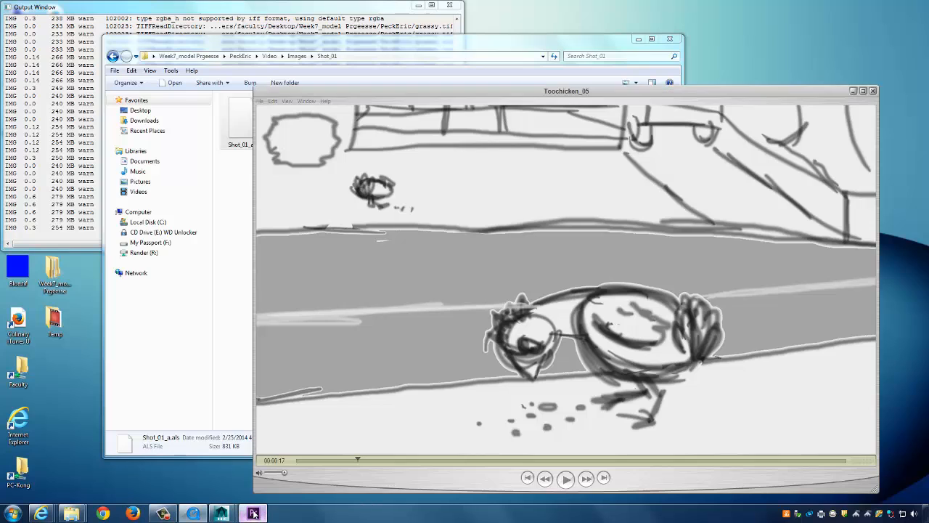
Import Shot_02_a, Shot_02_b and Shot_02_c.jpg from Images > Shot_02 into the Erics_Layout_01 project.
click(253, 513)
right_click(183, 421)
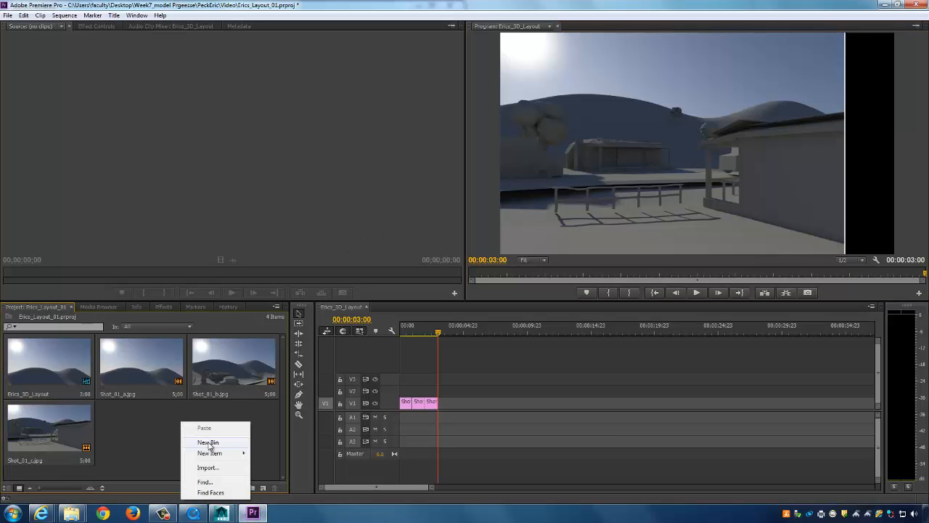
click(215, 466)
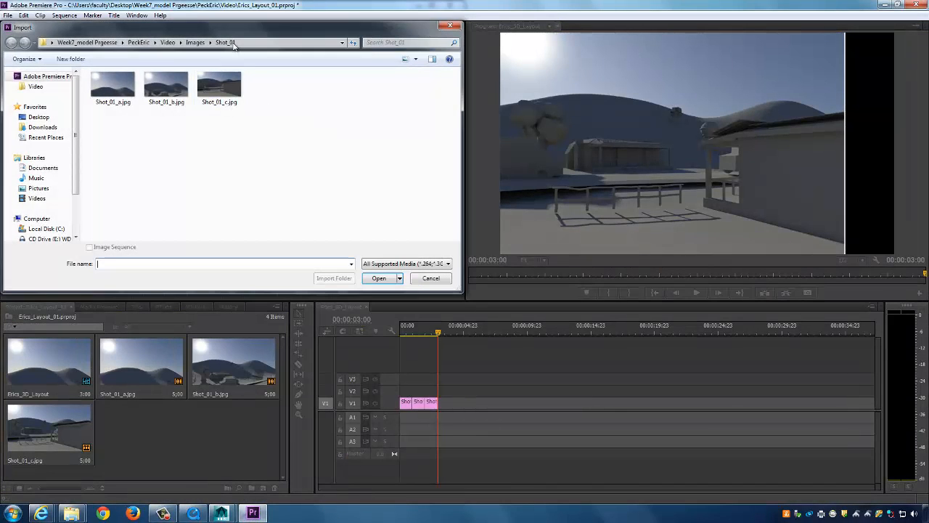
click(196, 42)
double_click(127, 110)
drag(284, 161, 44, 81)
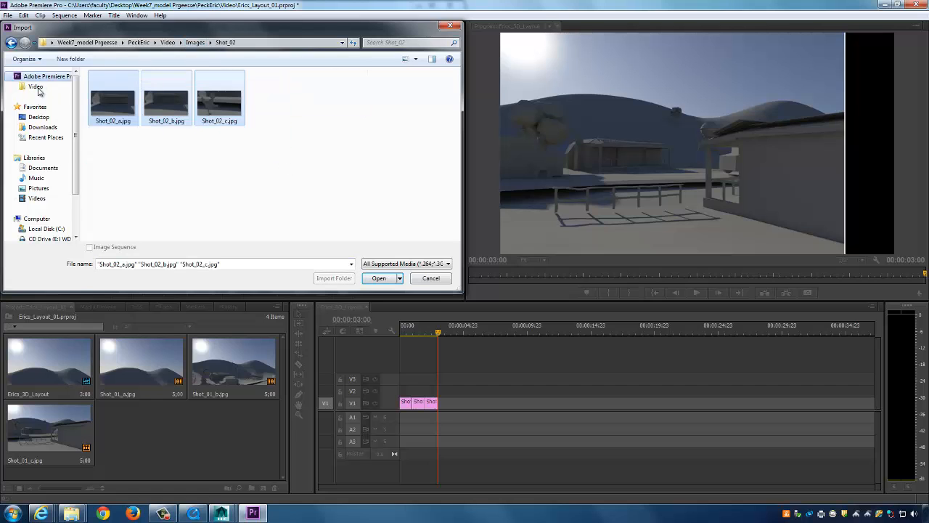
click(377, 279)
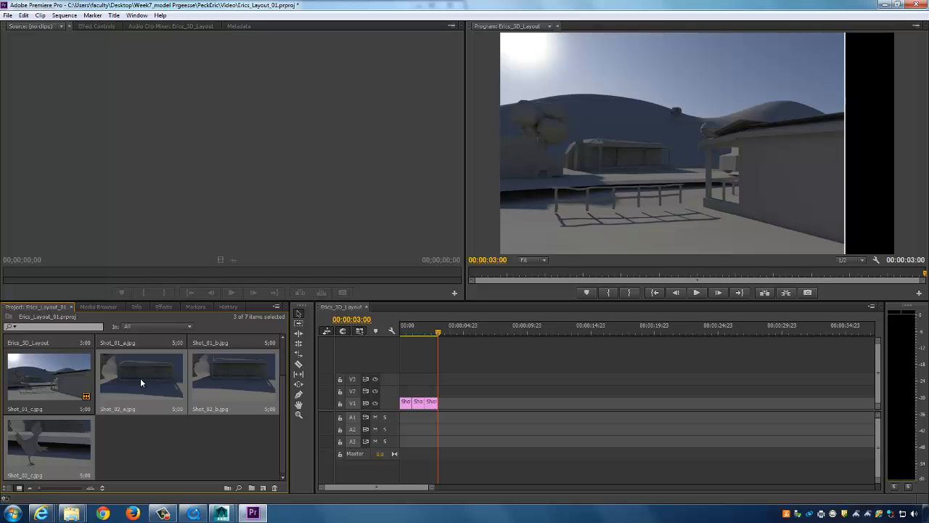
Place Shot_02_a on track V2 after the Shot_01 clips, trimmed to end at 4 seconds.
drag(125, 373, 445, 399)
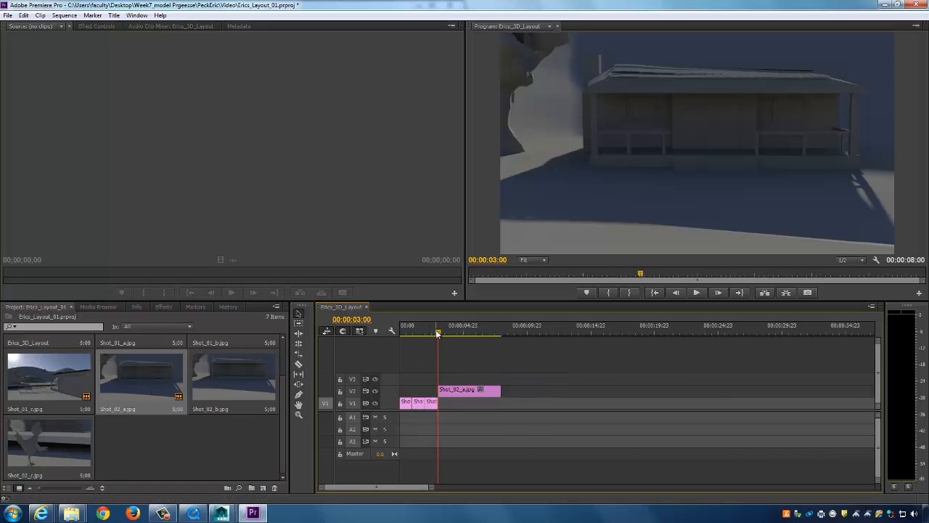
click(447, 334)
drag(446, 334, 452, 334)
mouse_move(453, 334)
mouse_down()
mouse_move(437, 334)
mouse_move(452, 336)
mouse_up()
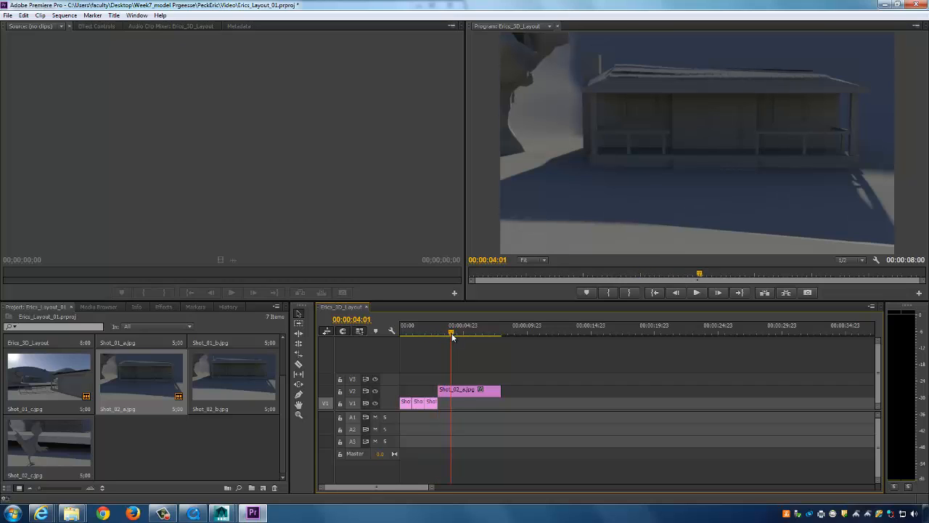
drag(500, 389, 450, 391)
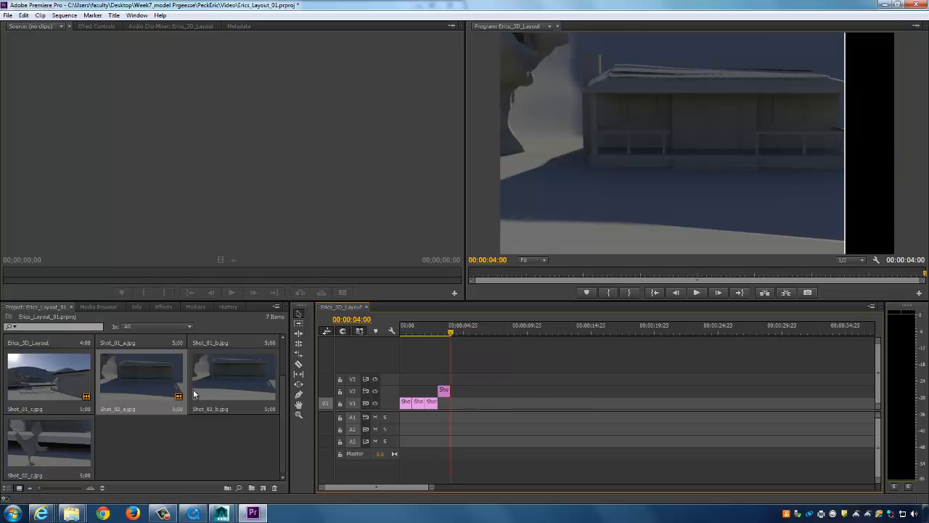
Add a one-second Shot_02_b and then Shot_02_c after it on V2, ending at the sequence start.
click(222, 394)
drag(216, 385, 450, 390)
drag(513, 388, 461, 390)
drag(455, 332, 466, 332)
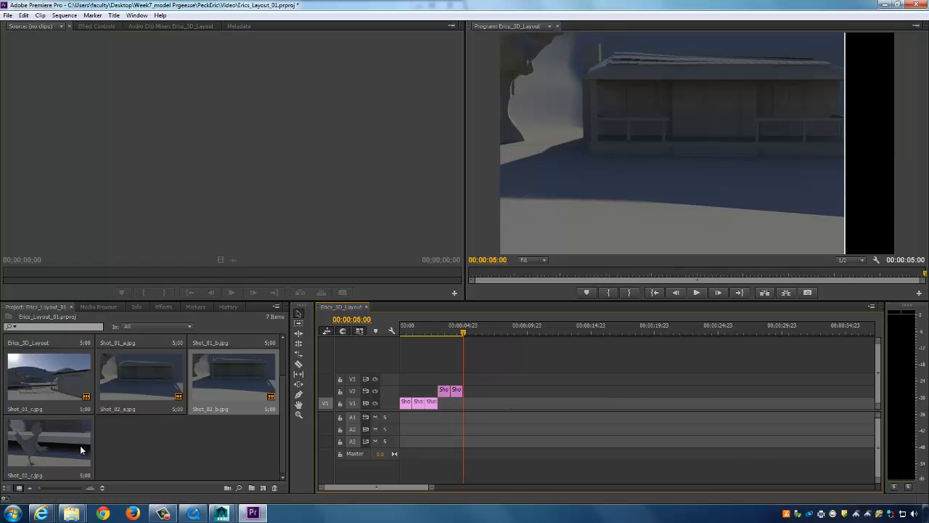
drag(80, 445, 521, 392)
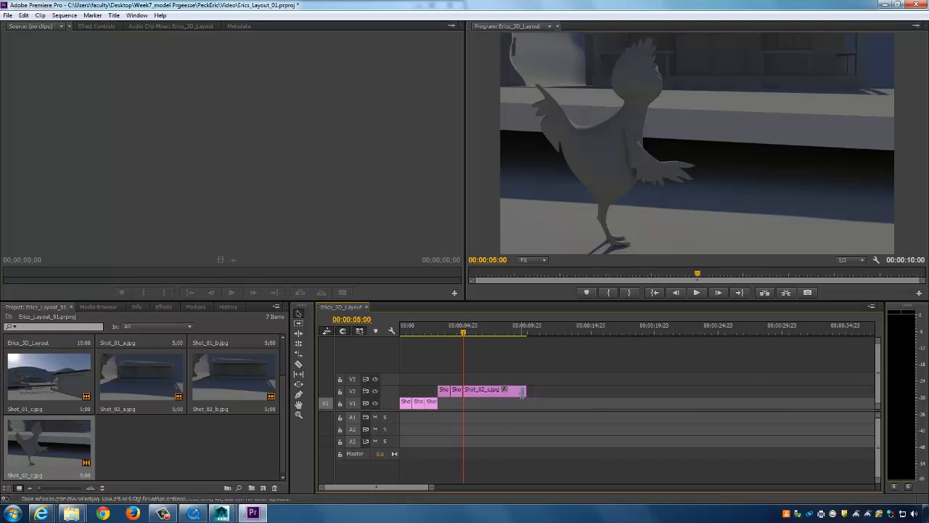
drag(464, 332, 282, 321)
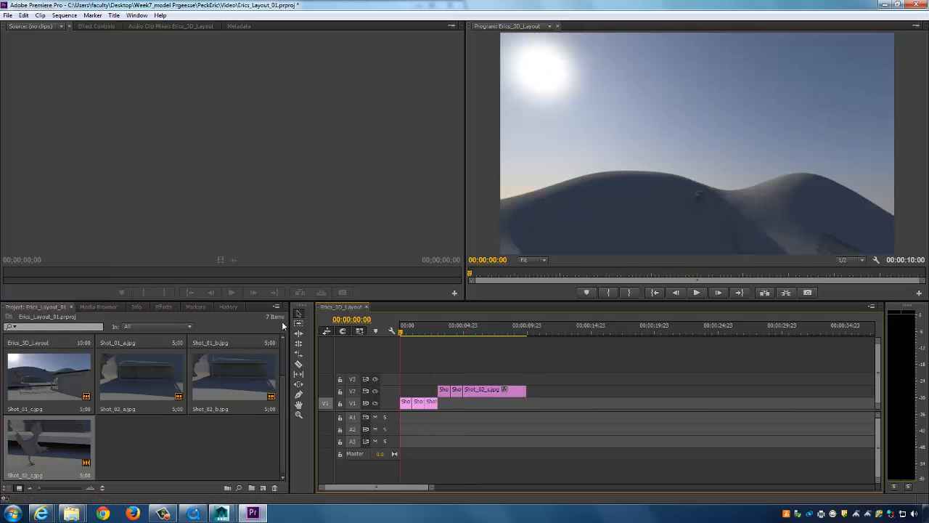
Save the Erics_Layout_01 project with the new Shot_02 cuts.
click(482, 100)
click(7, 16)
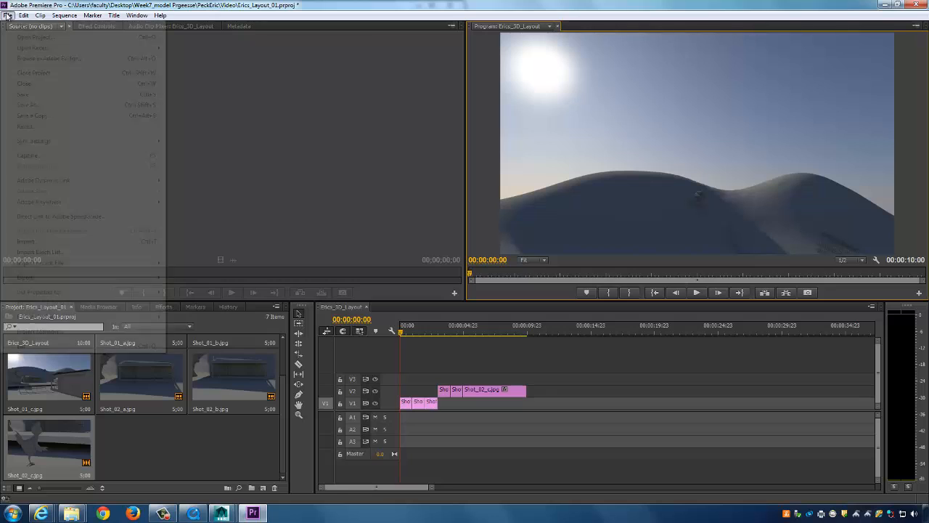
click(28, 94)
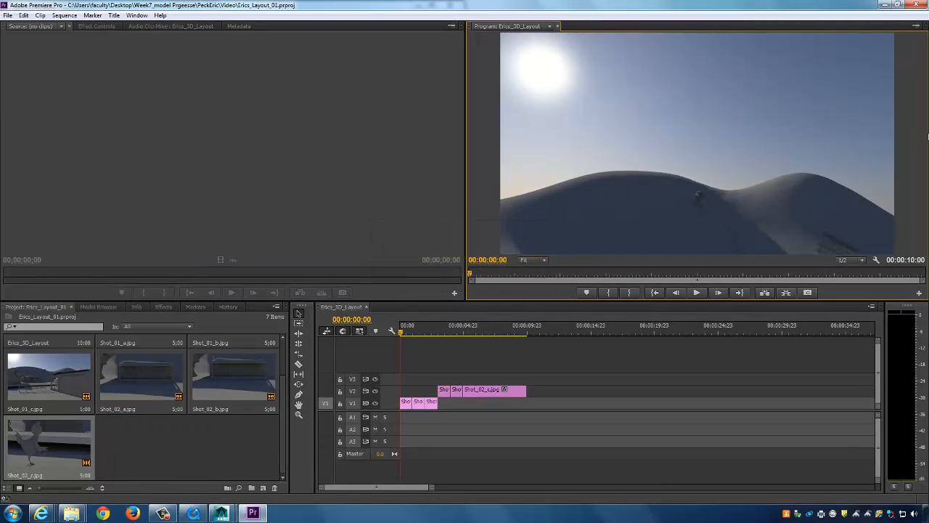
Play the Erics_3D_Layout sequence and scrub back to the opening snowy hill shot.
key(space)
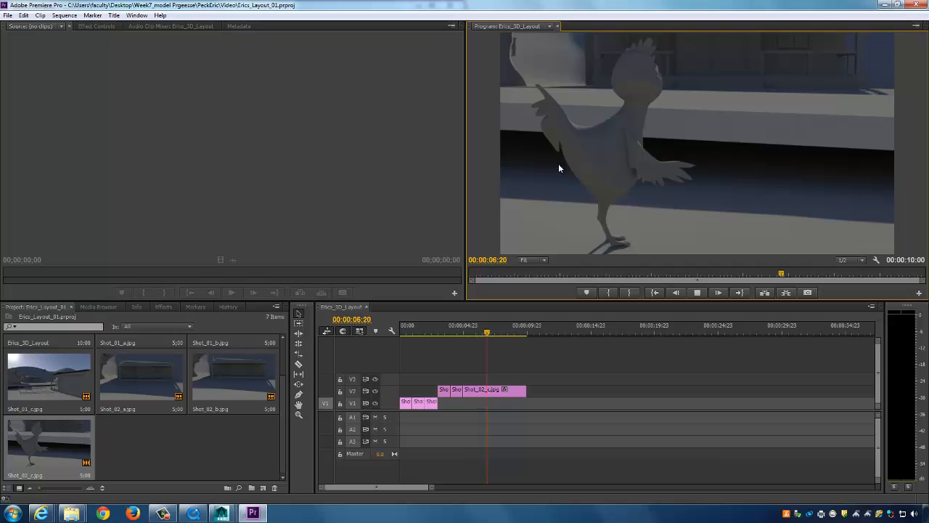
drag(415, 328, 475, 337)
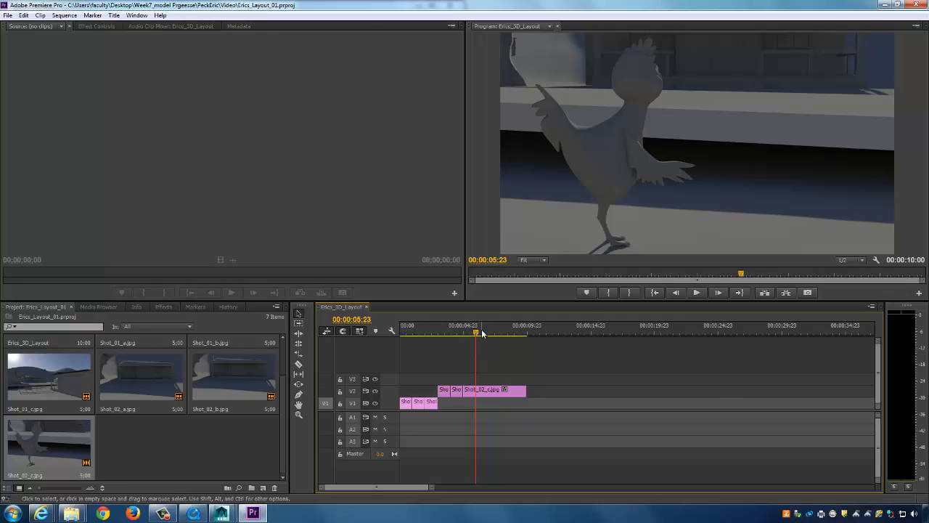
drag(477, 331, 428, 330)
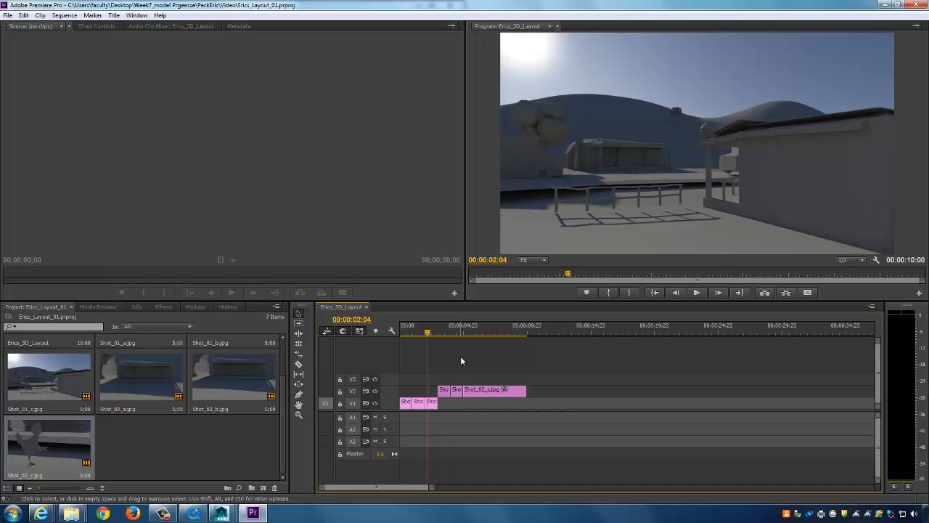
click(204, 510)
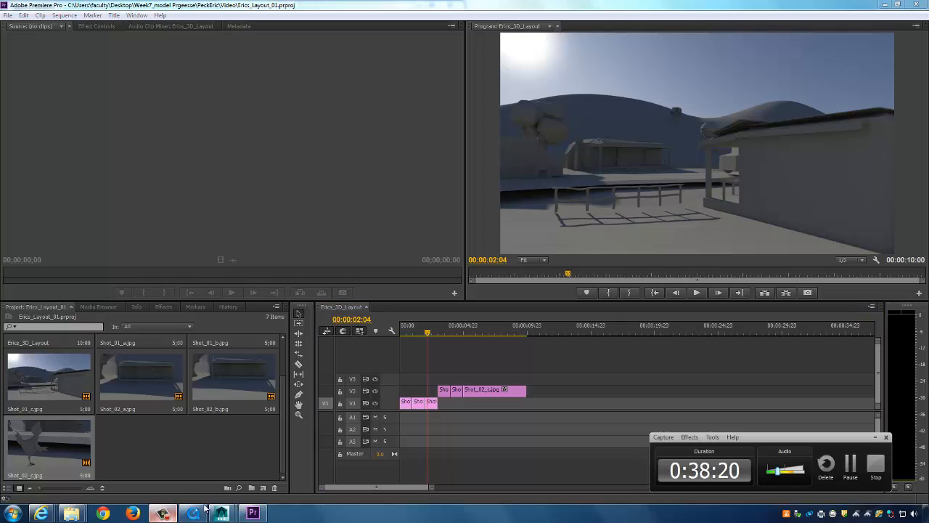